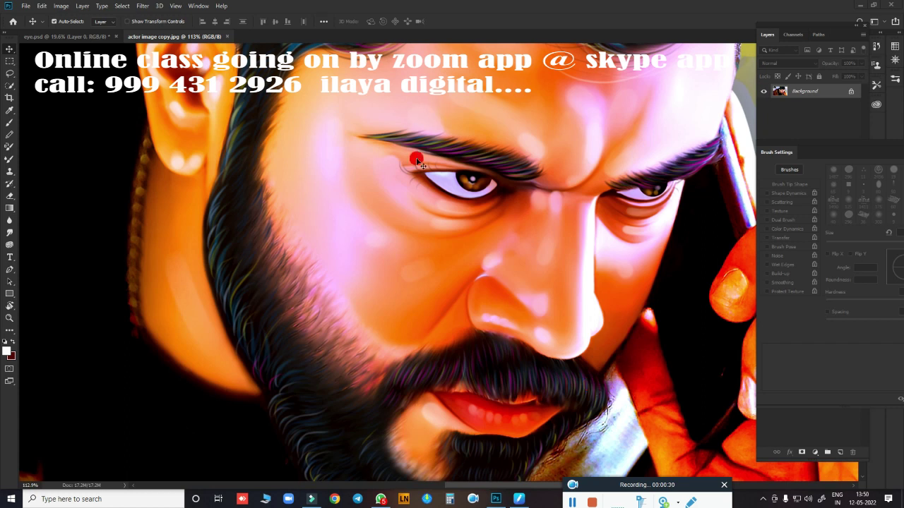
Zoom out on the actor portrait and close 'actor image copy.jpg', leaving eye.psd showing
key("ctrl")
scroll(437, 199, "down", 3)
scroll(424, 194, "down", 3)
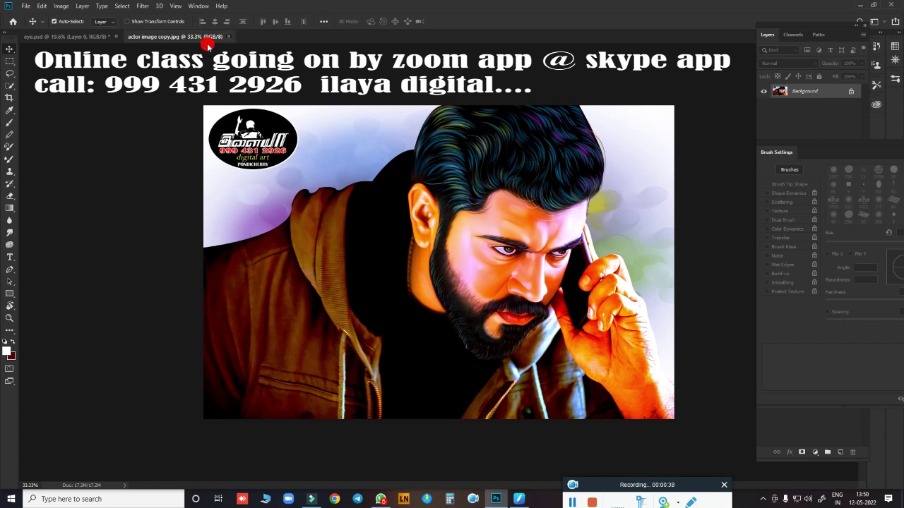
left_click(228, 36)
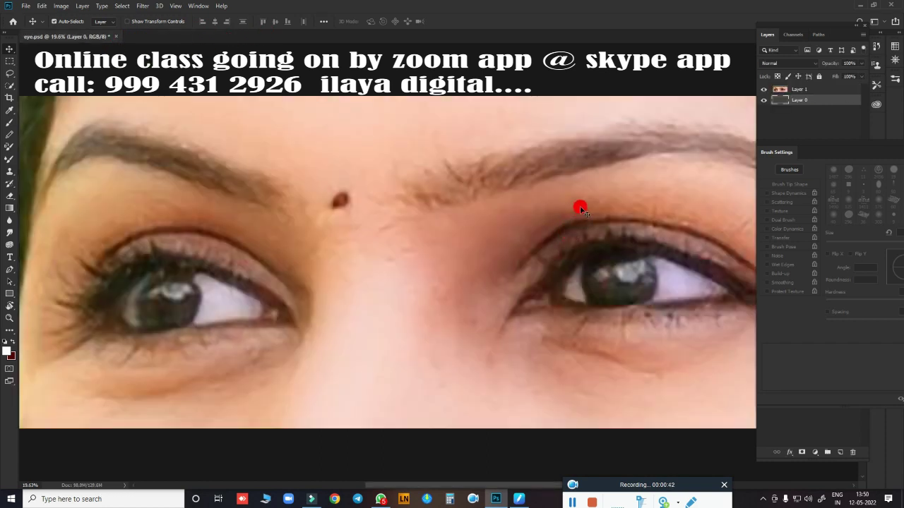
Duplicate Layer 1 to create Layer 1 copy
scroll(500, 229, "down", 3)
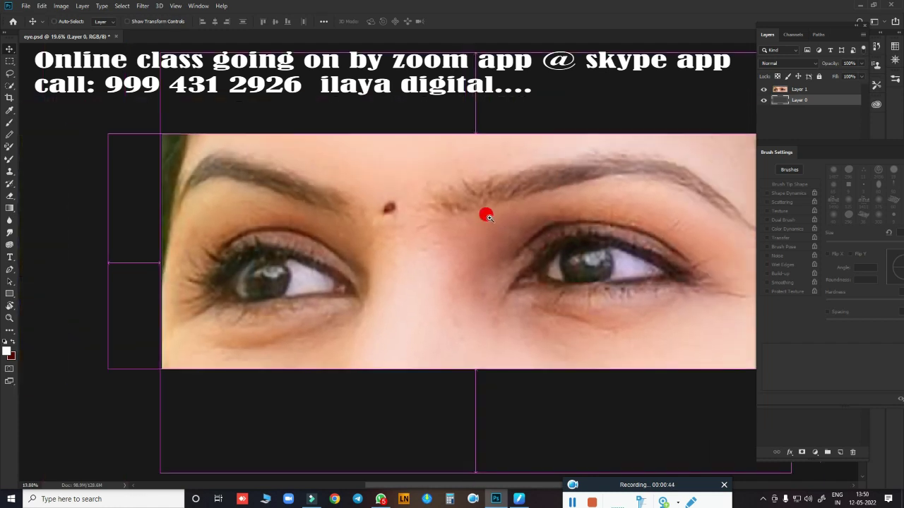
scroll(500, 208, "up", 1)
scroll(530, 208, "down", 2)
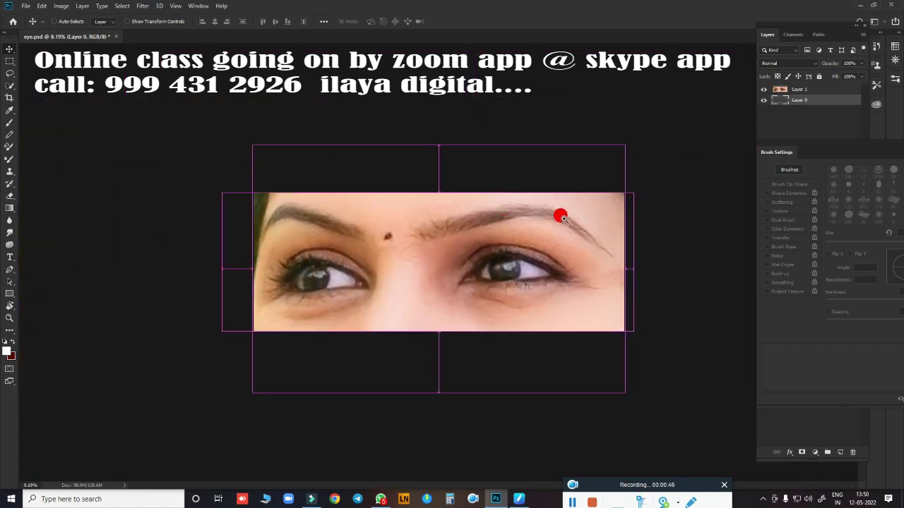
scroll(572, 216, "up", 2)
left_click(805, 90)
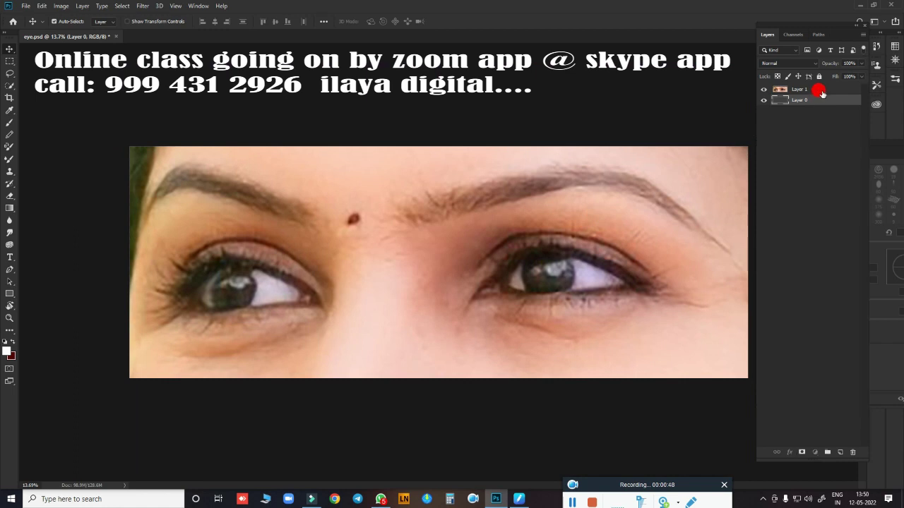
key("ctrl+j")
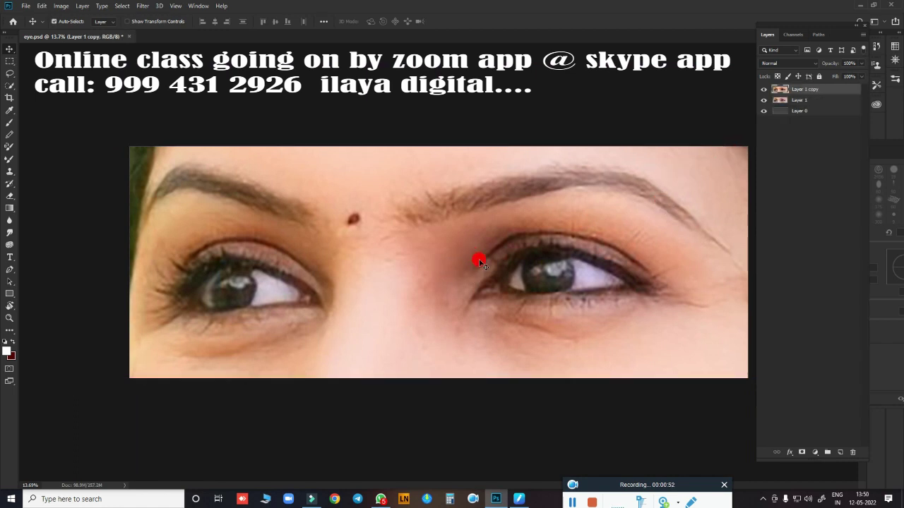
Apply Brightness/Contrast to the copy with Brightness 9 and Contrast 16
key("alt+i")
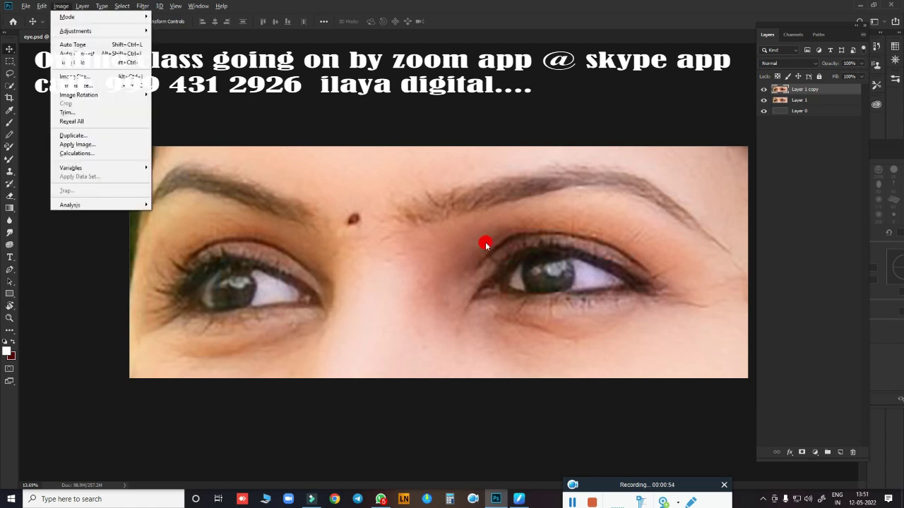
key("j")
key("c")
left_click_drag(464, 131, 615, 76)
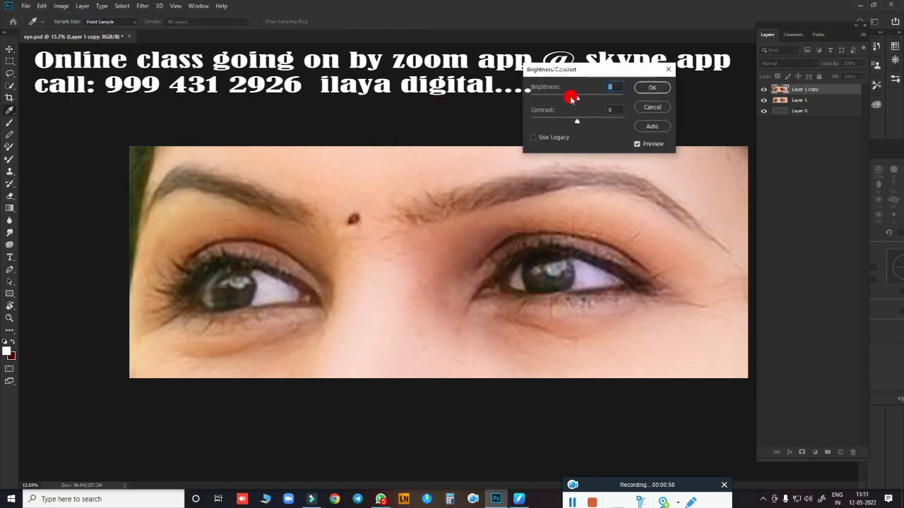
left_click_drag(576, 99, 586, 124)
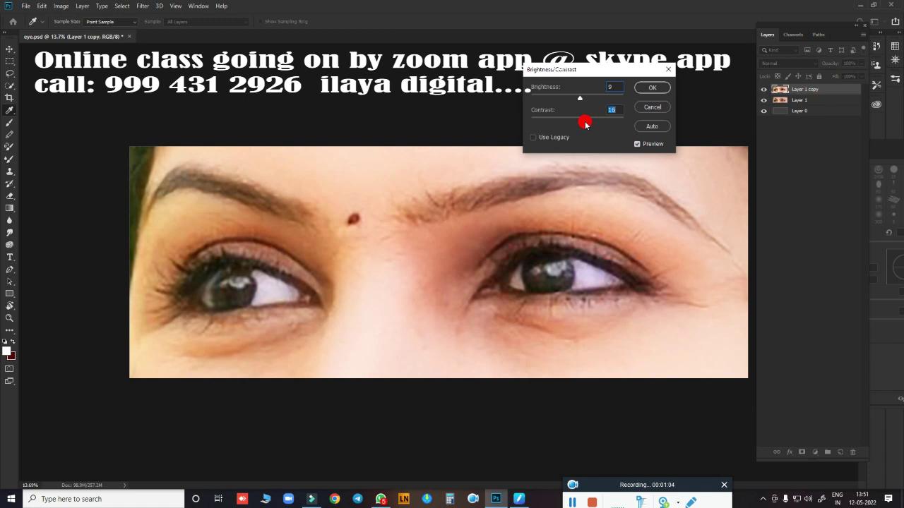
left_click(650, 87)
key("v")
Boost the copy's Vibrance to +66
key("alt+i")
key("a")
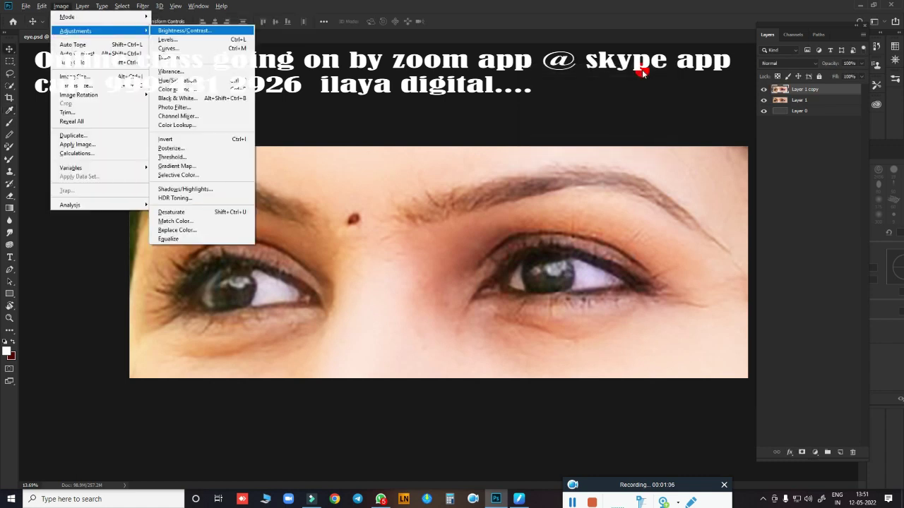
key("v")
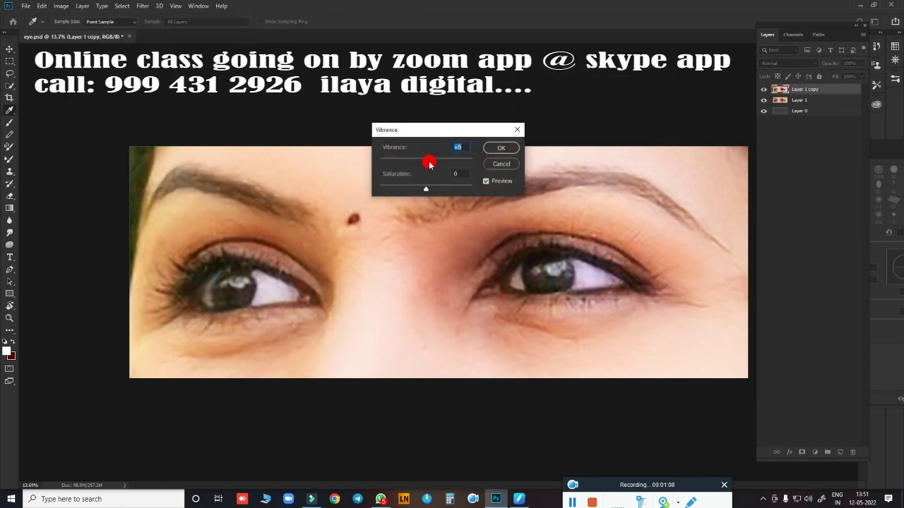
left_click_drag(426, 161, 452, 162)
left_click(501, 149)
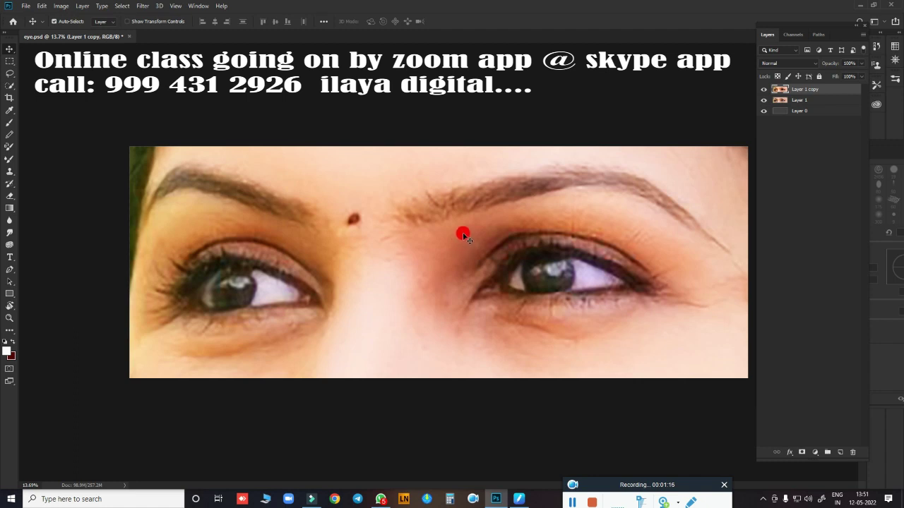
In Levels, set the Green channel's input black point to 11 and white point to 241
key("ctrl+l")
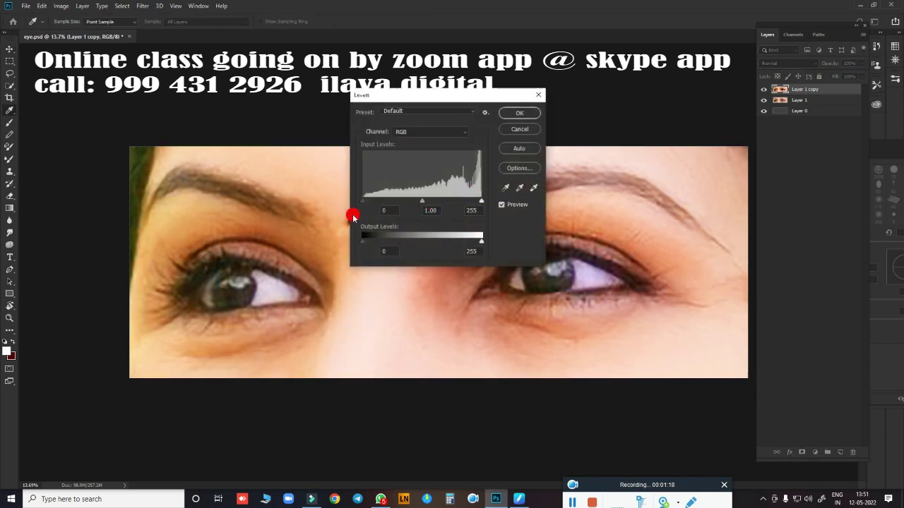
left_click(429, 134)
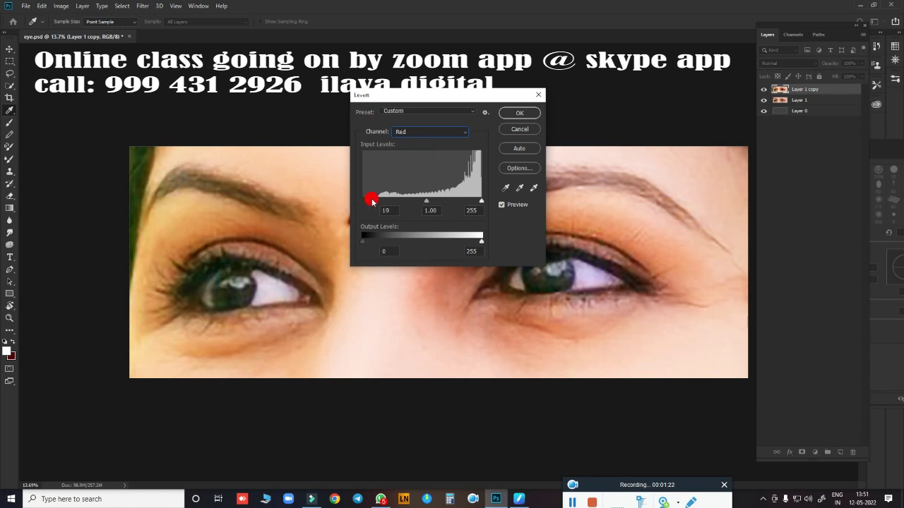
left_click(429, 132)
left_click(424, 154)
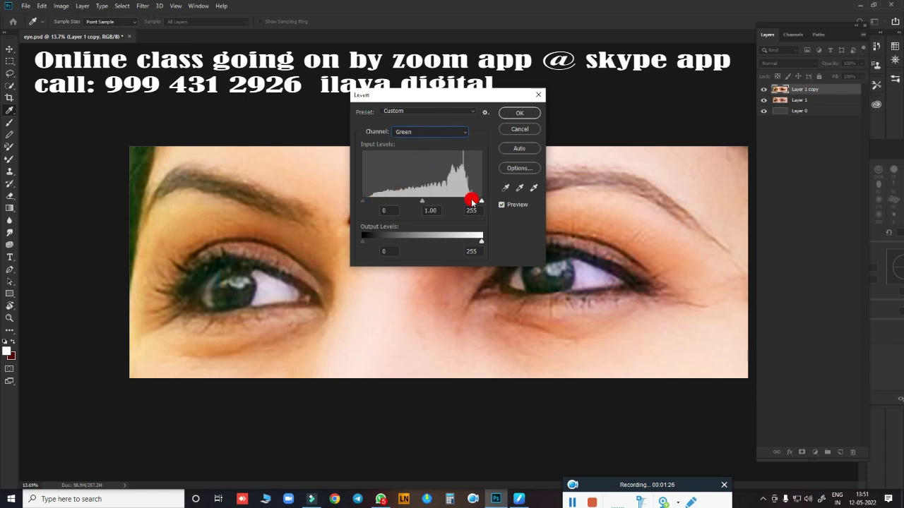
left_click_drag(476, 203, 475, 203)
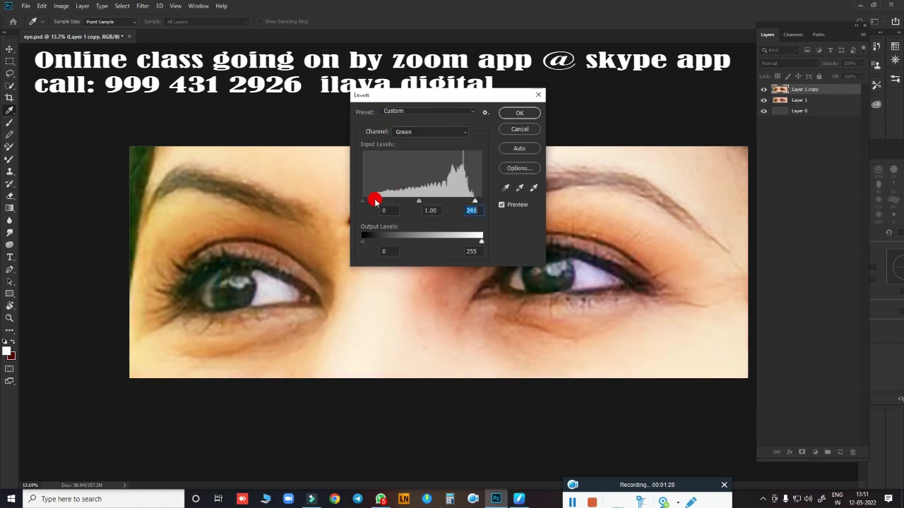
left_click(368, 201)
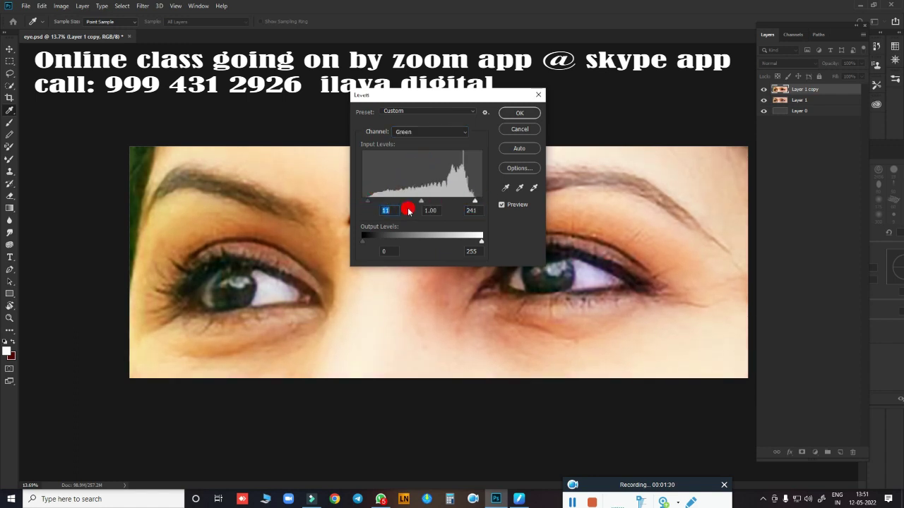
Set the Blue channel's input levels to 8 and 226, then apply the Levels correction
left_click(432, 133)
left_click(414, 163)
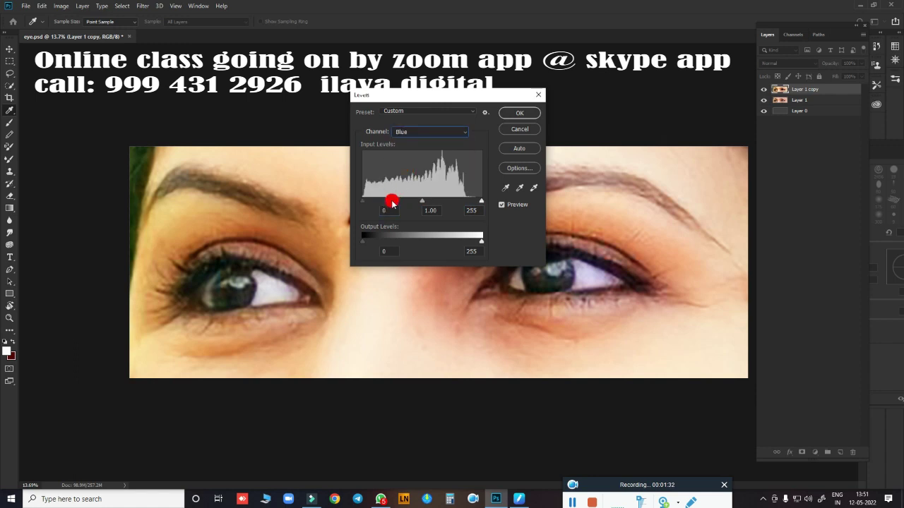
left_click_drag(478, 201, 470, 201)
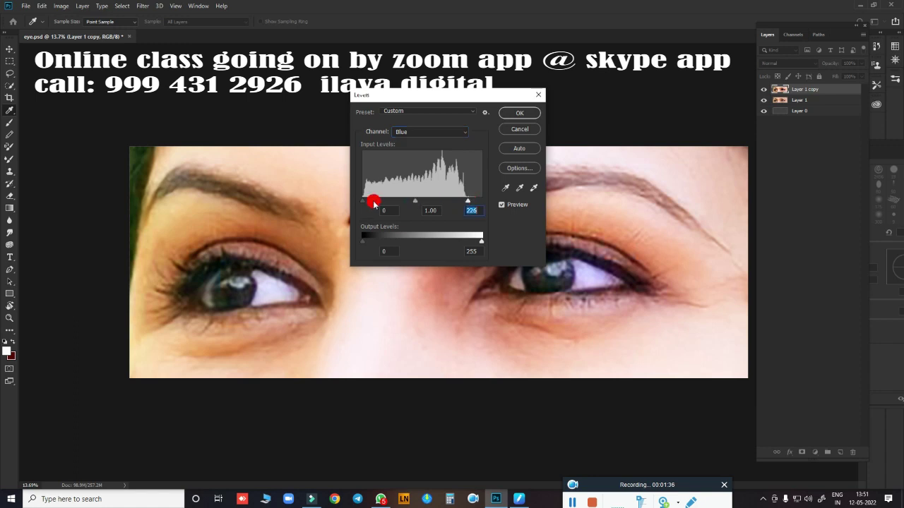
left_click_drag(365, 201, 363, 200)
left_click(367, 202)
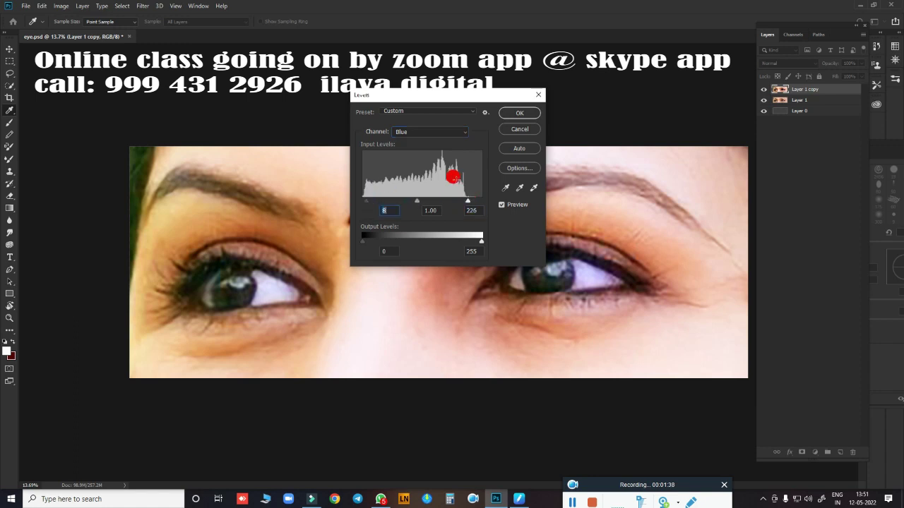
left_click(518, 114)
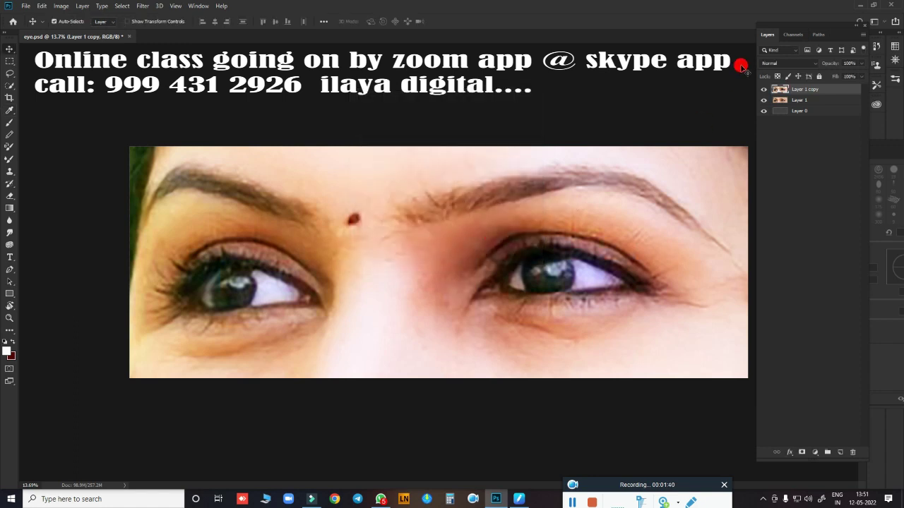
Toggle Layer 1 copy's visibility to compare the adjustments against the original
left_click(764, 90)
left_click(763, 90)
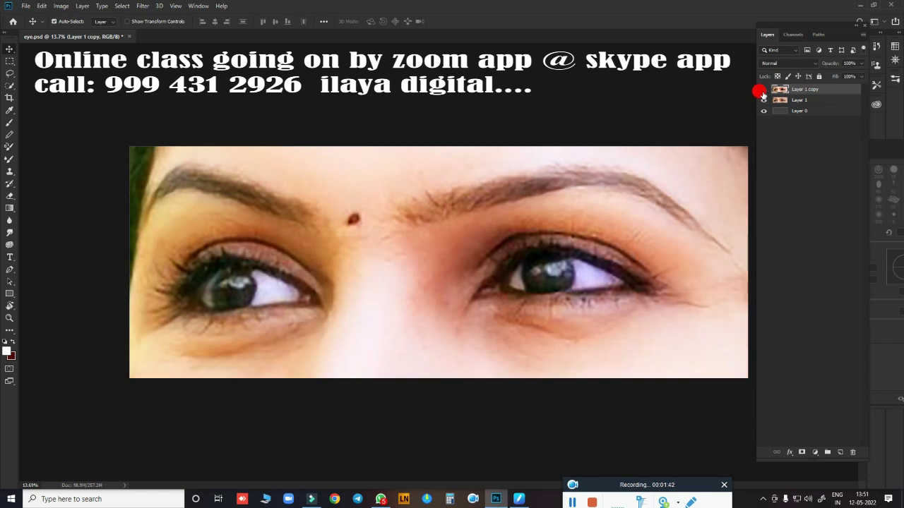
left_click(763, 89)
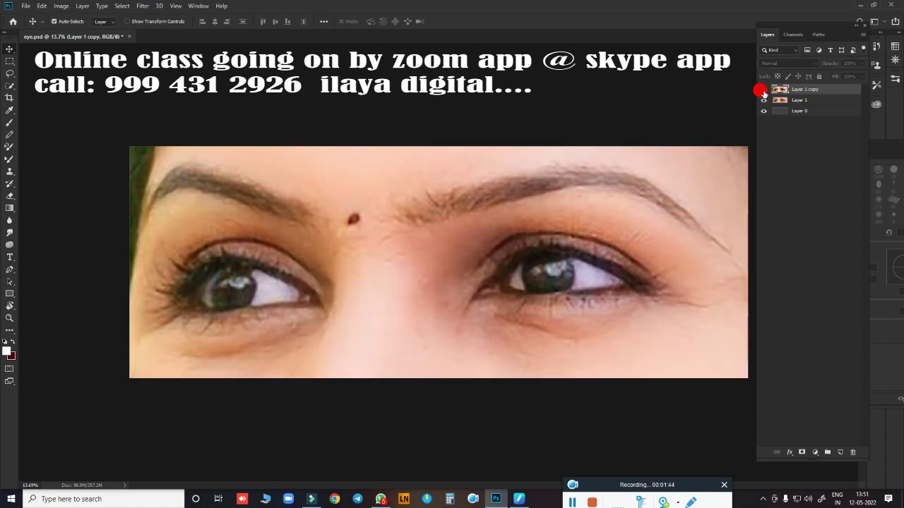
left_click(763, 89)
left_click(763, 90)
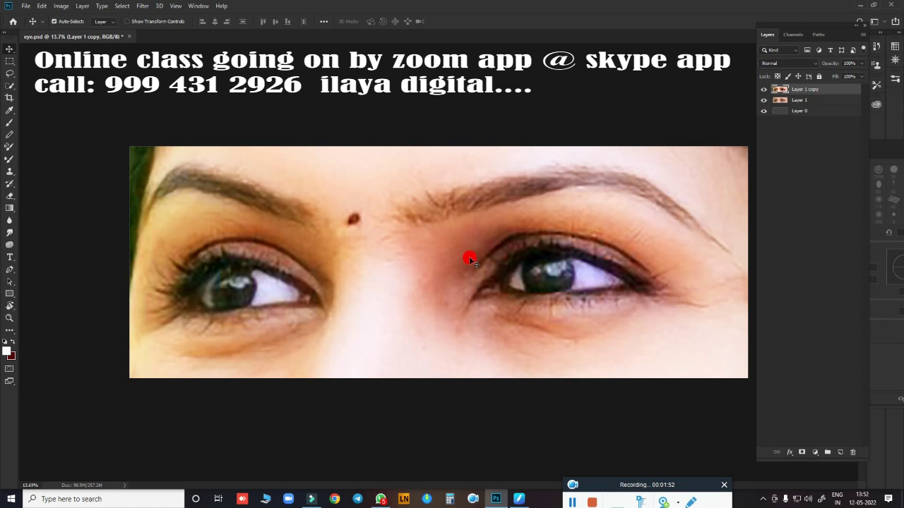
Zoom in on the right-hand eye and add a new empty Layer 2 on top
scroll(572, 222, "up", 3)
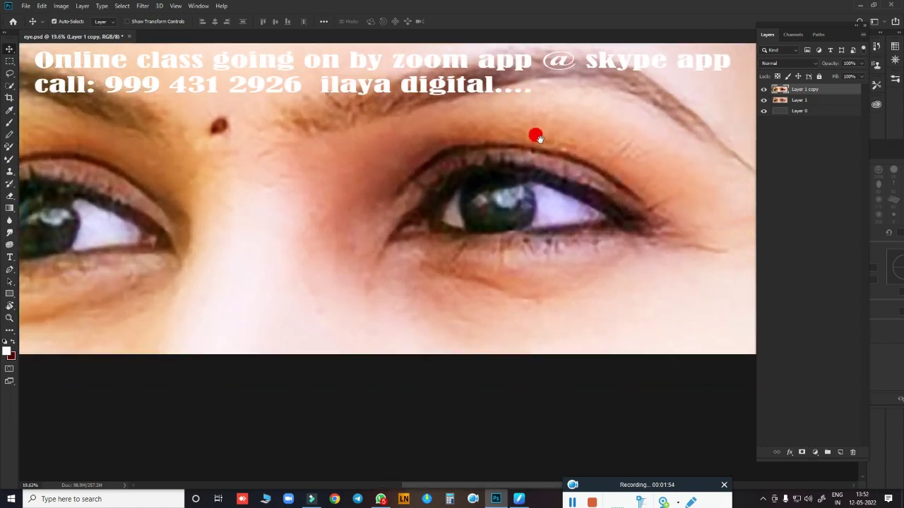
left_click_drag(537, 136, 488, 156)
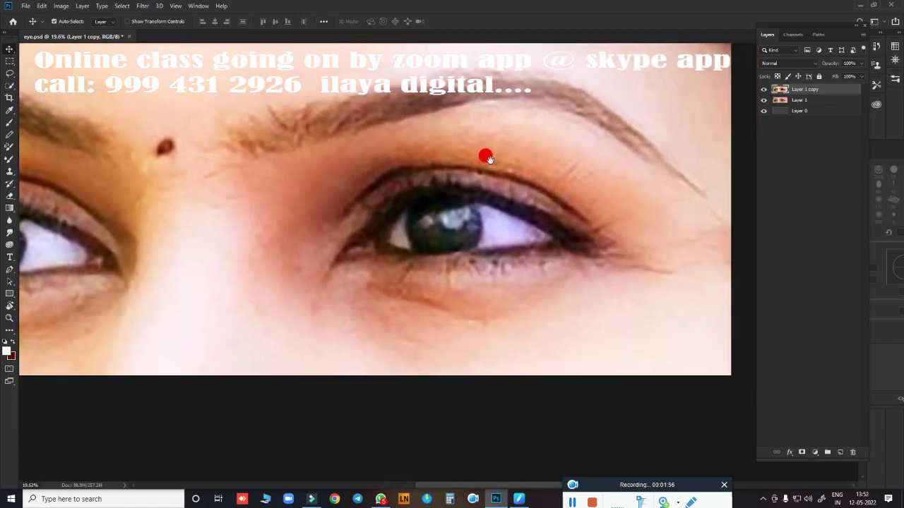
scroll(542, 205, "down", 2)
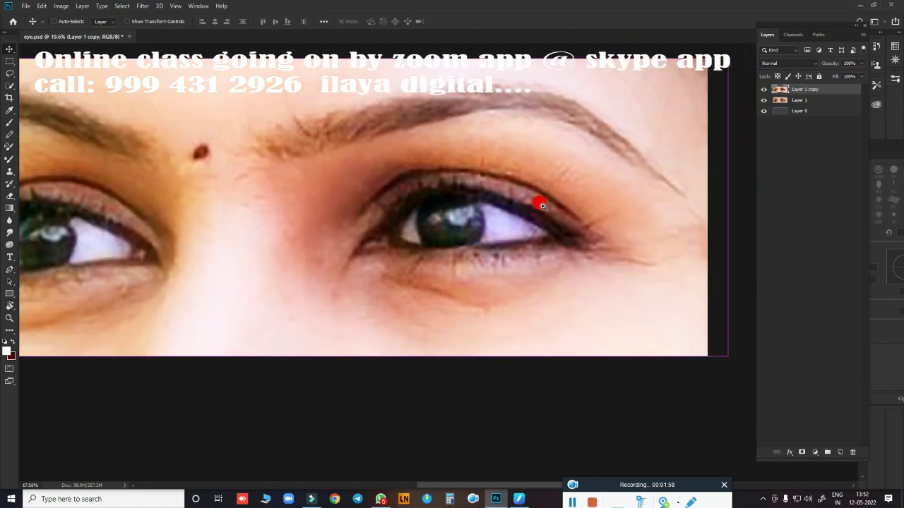
scroll(595, 204, "up", 1)
scroll(626, 202, "up", 2)
scroll(438, 173, "up", 1)
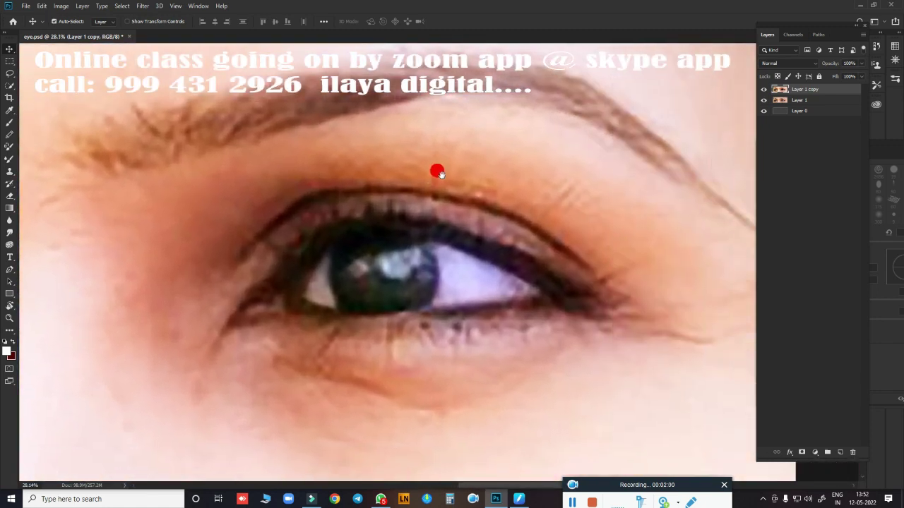
left_click_drag(510, 181, 474, 153)
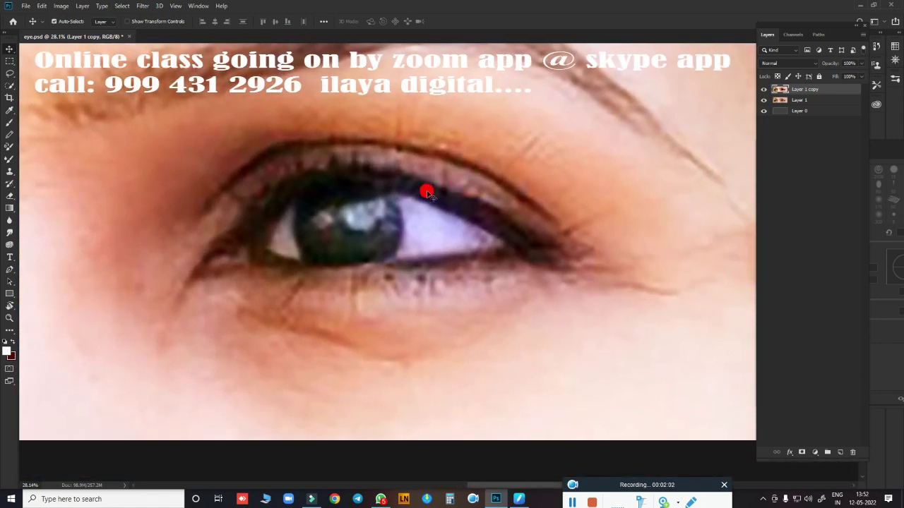
left_click(841, 452)
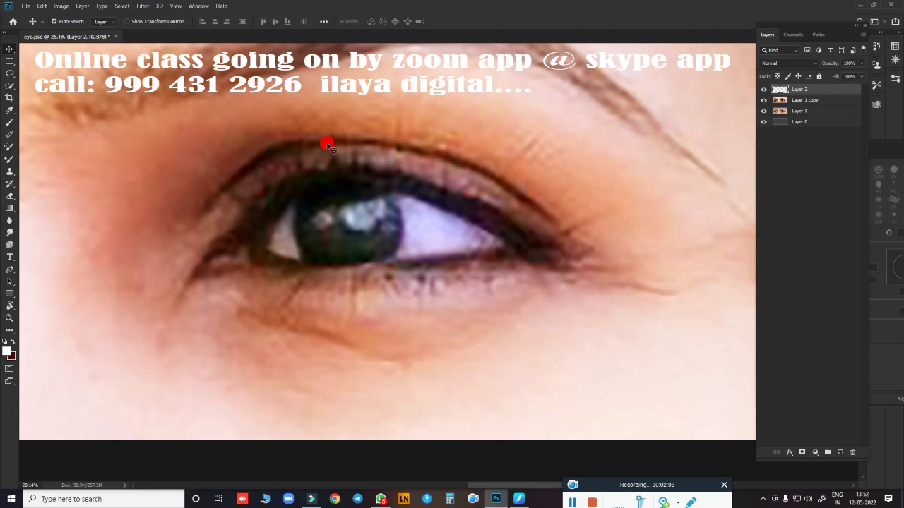
Set up the Smudge tool with the 1487 px soft textured brush and Transfer enabled
key("r")
right_click(331, 144)
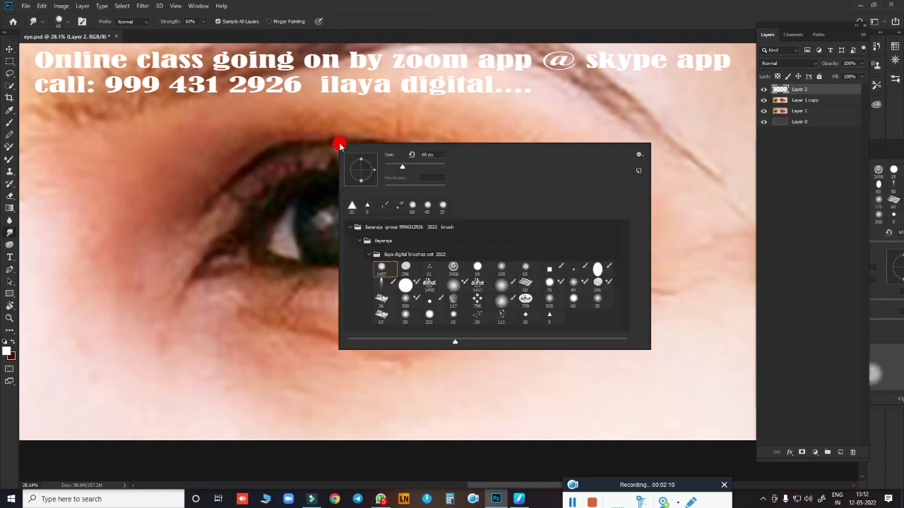
left_click(385, 270)
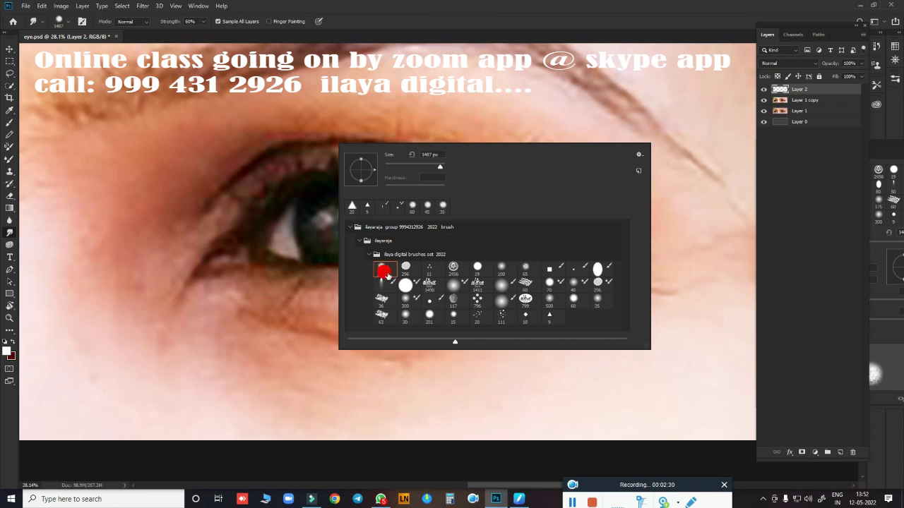
key("F5")
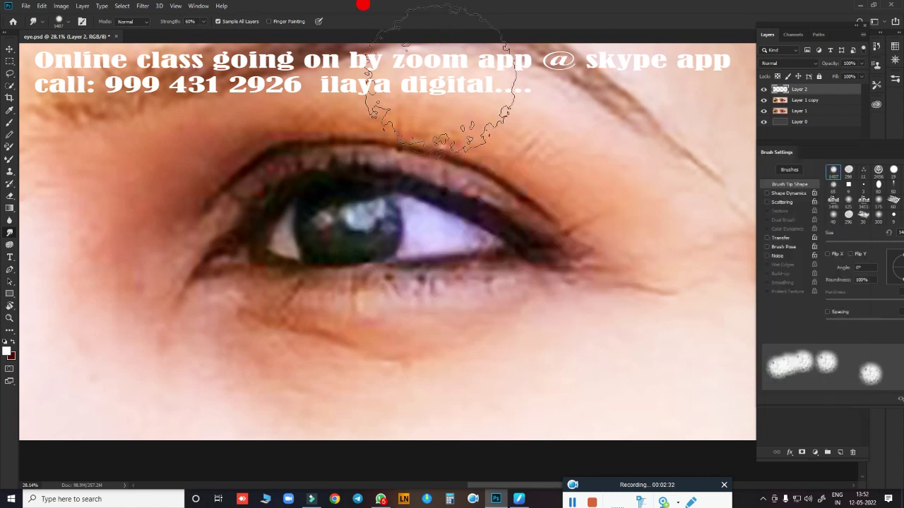
left_click_drag(821, 147, 626, 113)
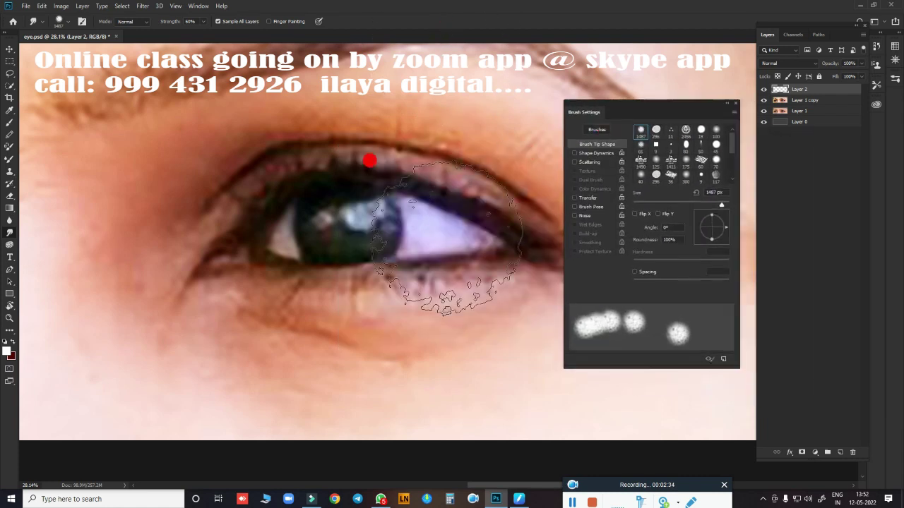
right_click(297, 135)
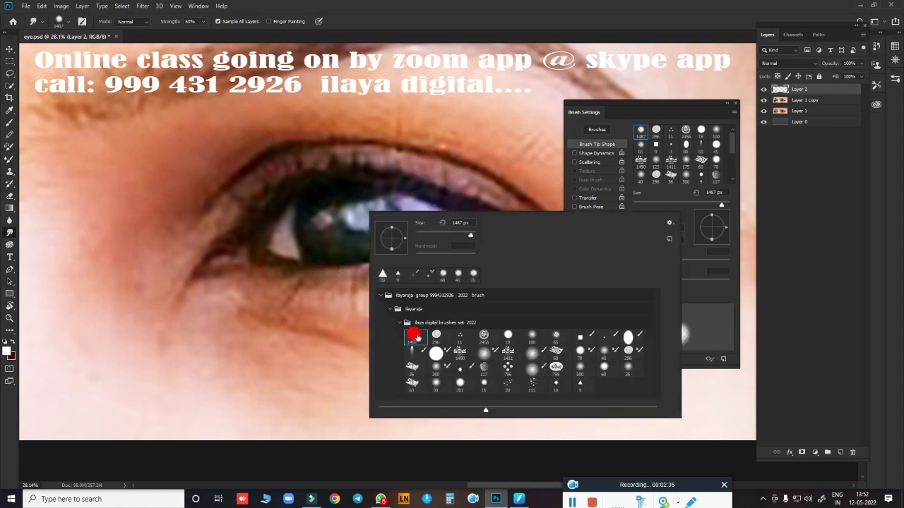
left_click(468, 32)
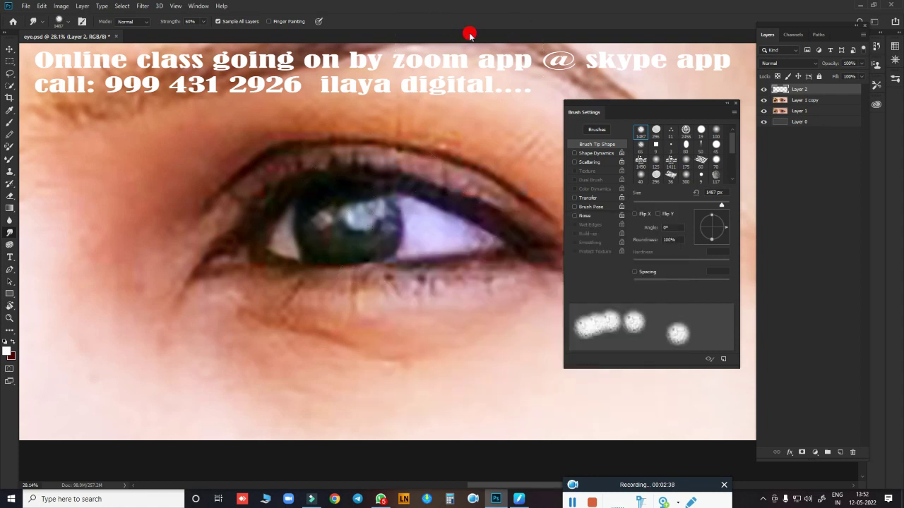
left_click(604, 199)
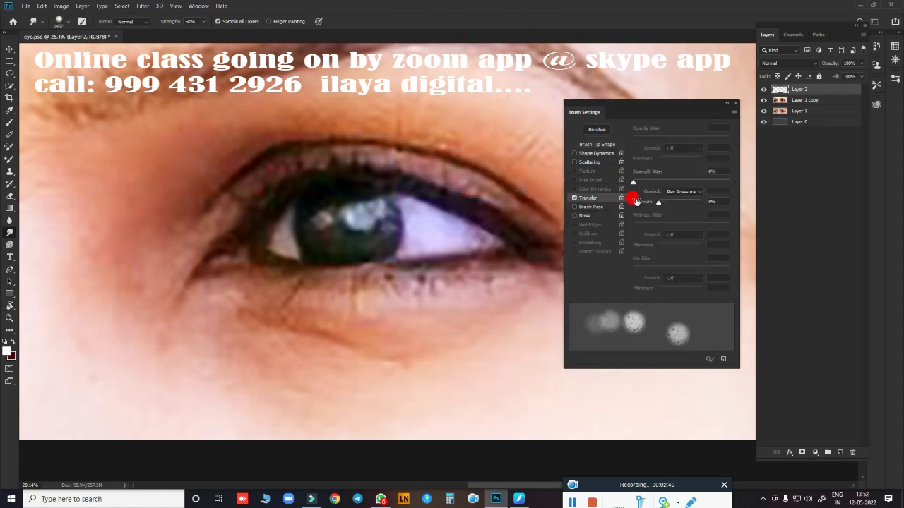
left_click(610, 145)
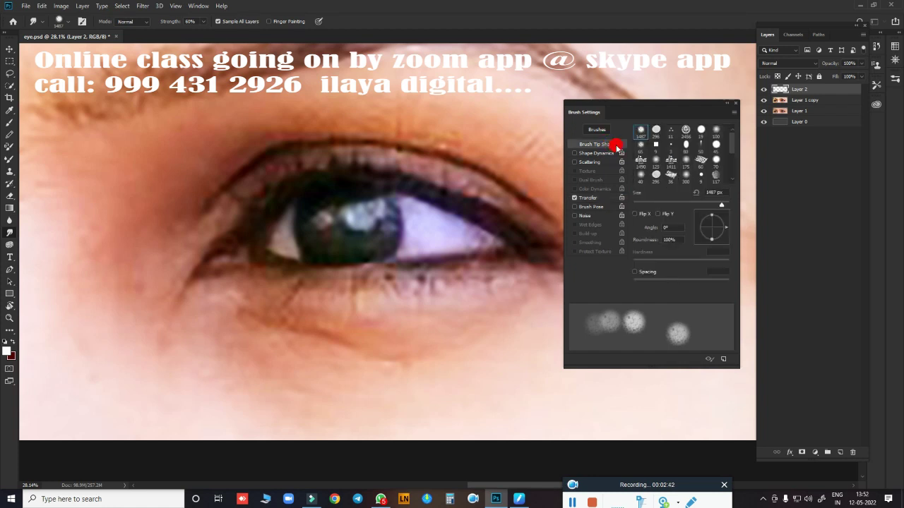
Try a wet Mixer Brush preset and a 20 px painting brush preset
right_click(385, 164)
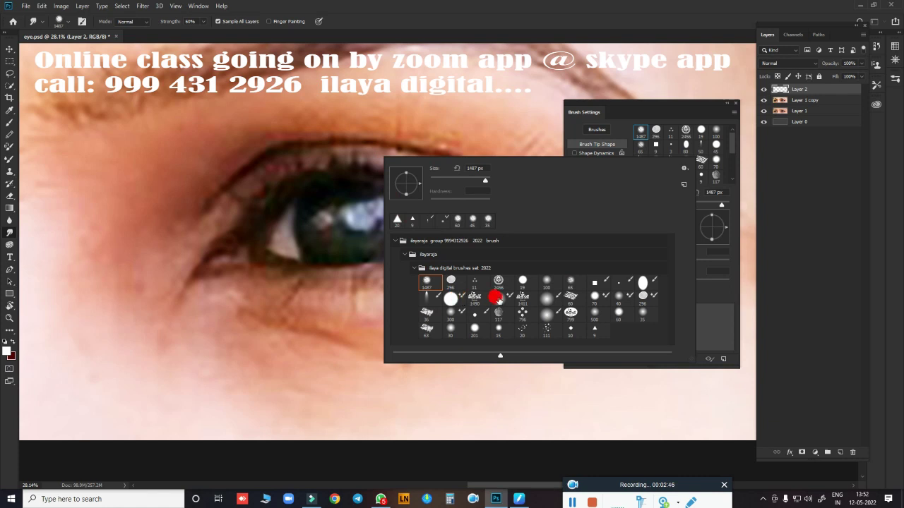
left_click(499, 292)
left_click(519, 33)
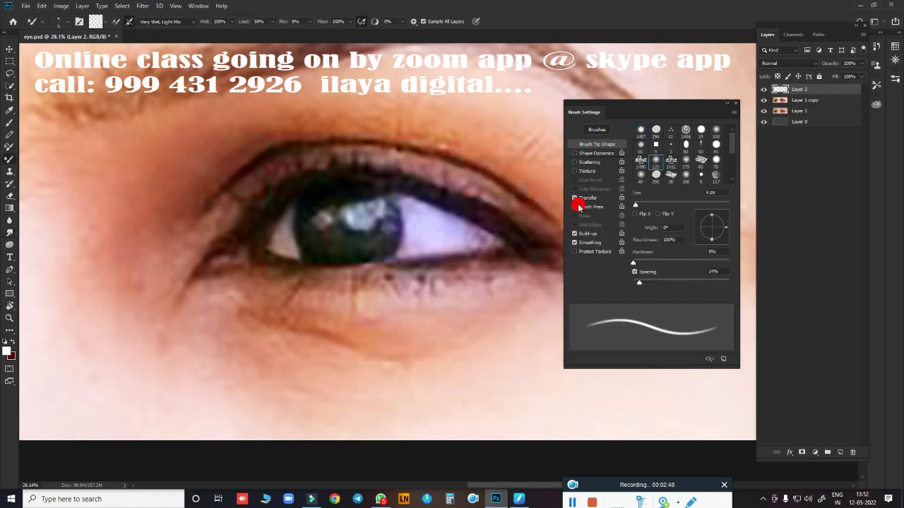
right_click(326, 175)
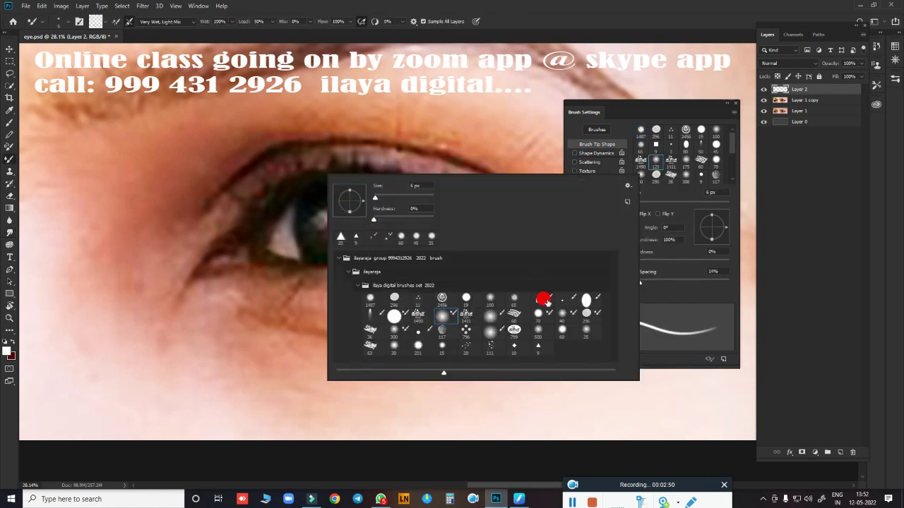
left_click(545, 302)
left_click(580, 42)
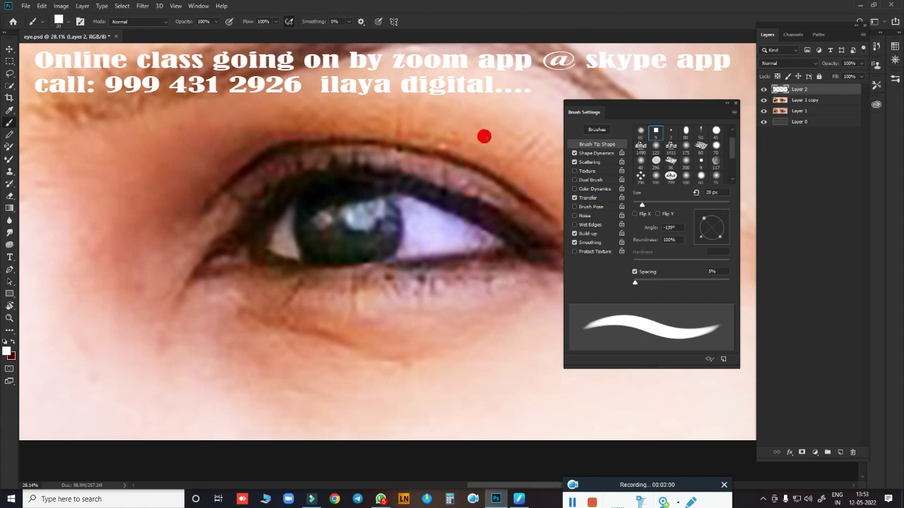
Return to the 1487 px brush with Transfer on, then pick the very wet, light mix preset
right_click(372, 131)
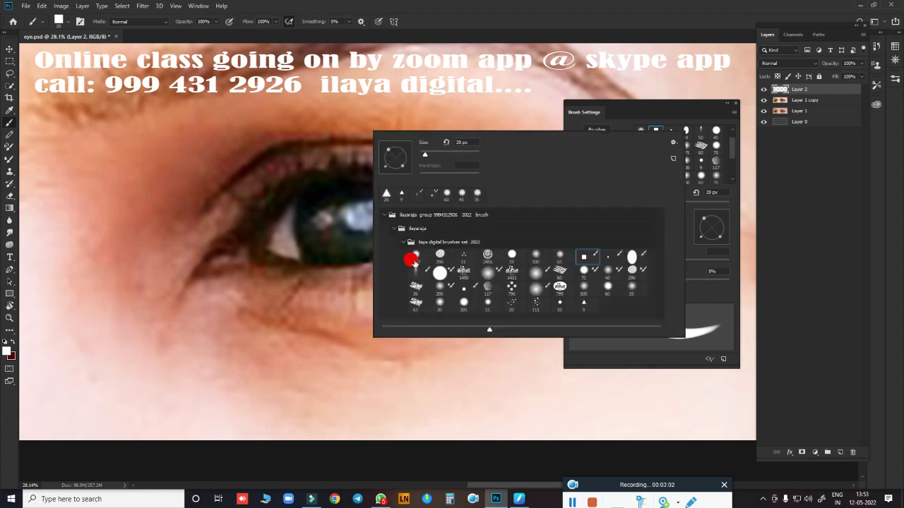
left_click(415, 257)
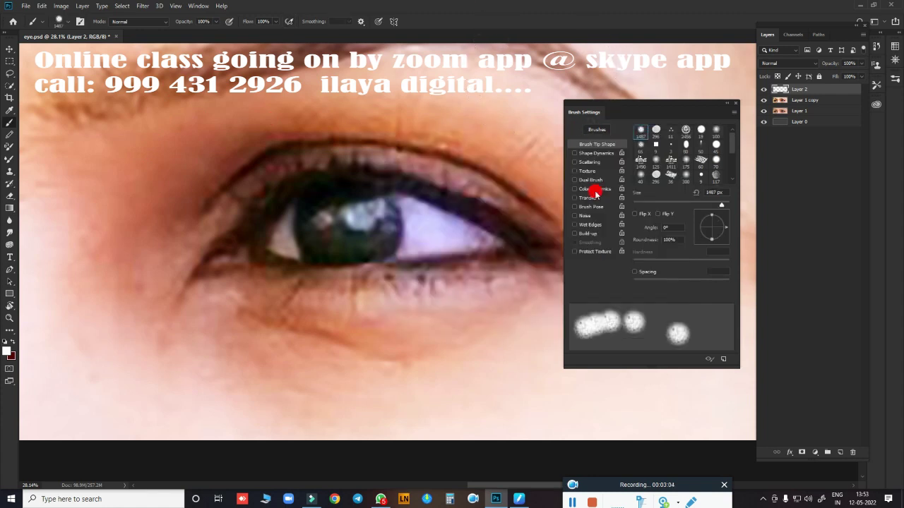
left_click(590, 198)
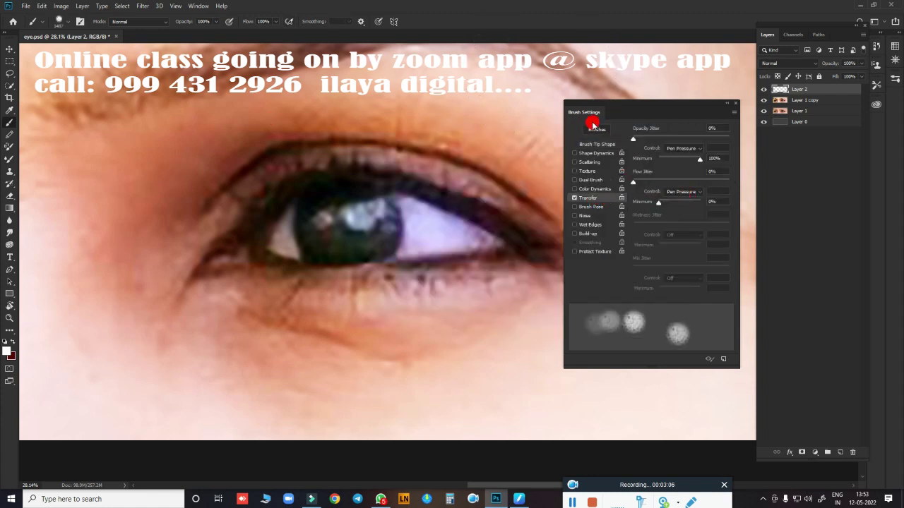
left_click_drag(635, 111, 820, 163)
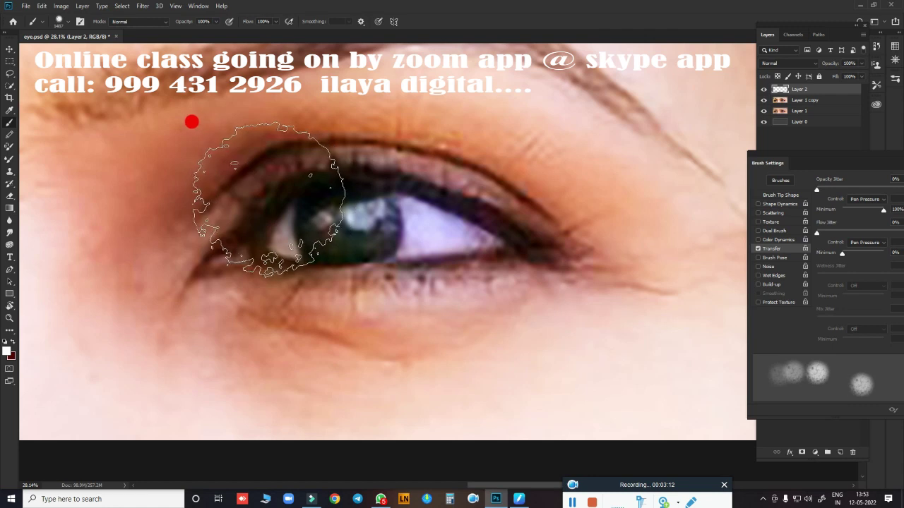
right_click(282, 203)
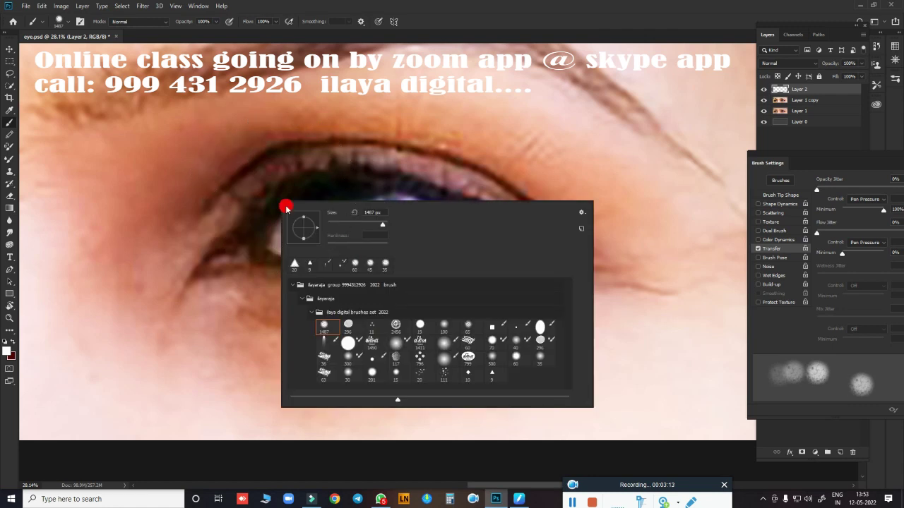
left_click(396, 343)
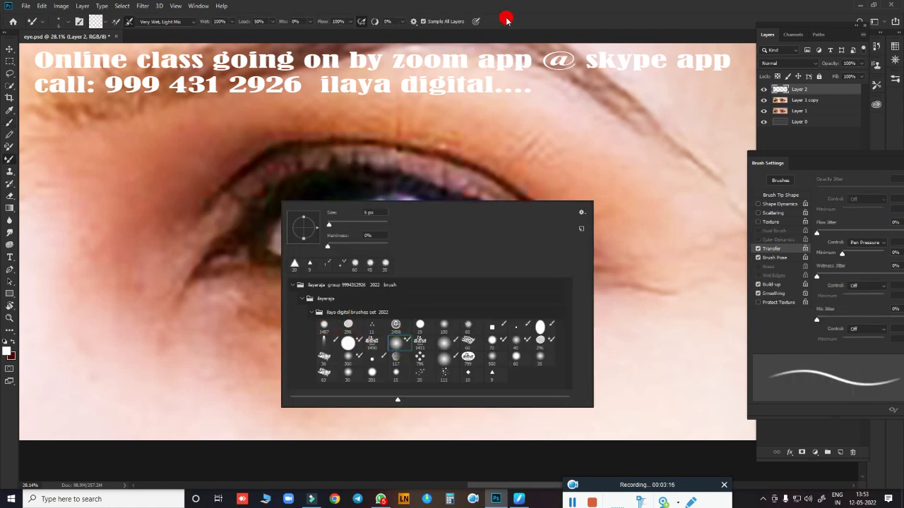
left_click(536, 25)
Switch back to the Smudge tool and zoom out to show the whole face
right_click(369, 155)
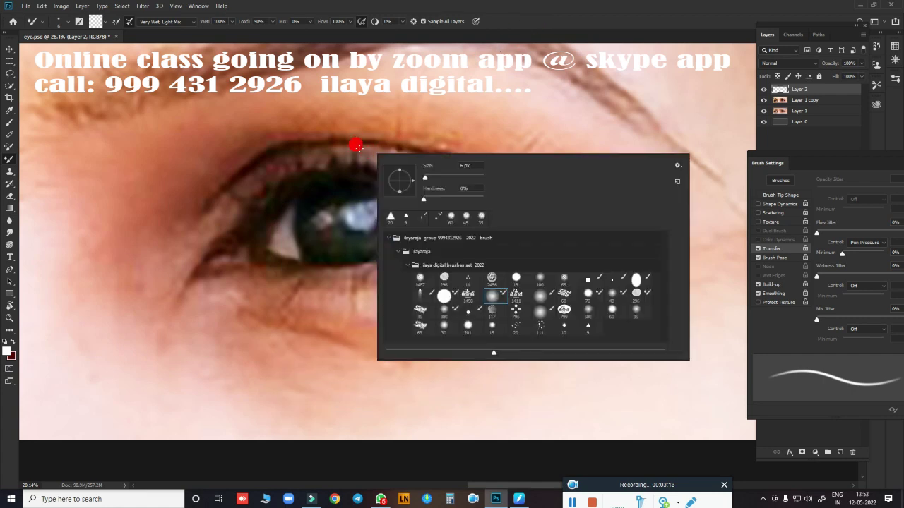
left_click(633, 4)
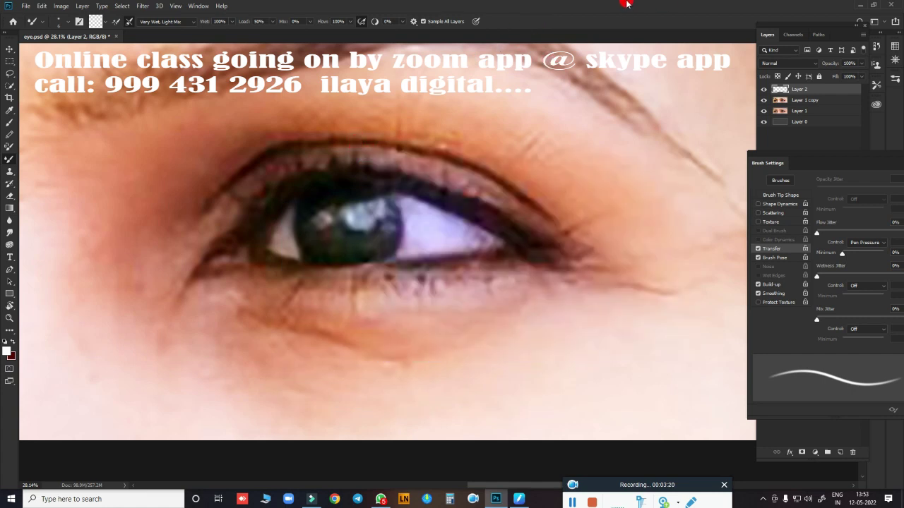
key("r")
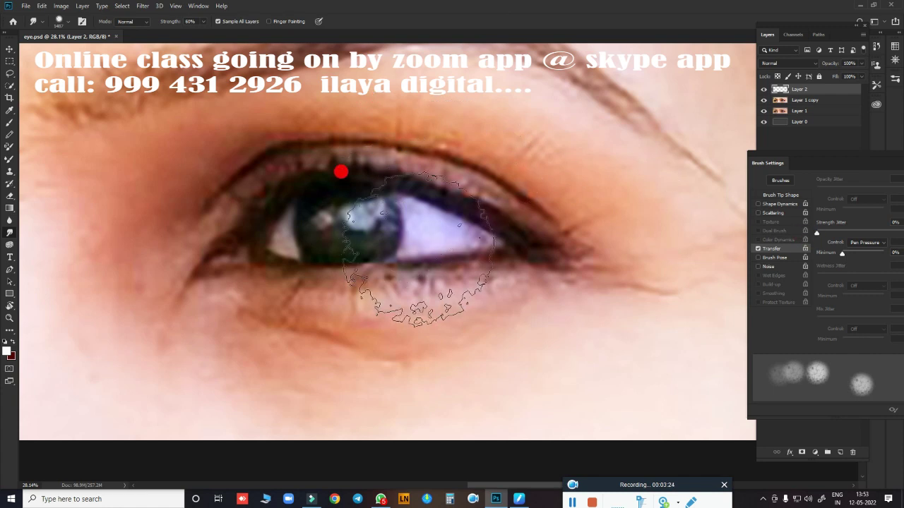
left_click_drag(444, 256, 416, 261)
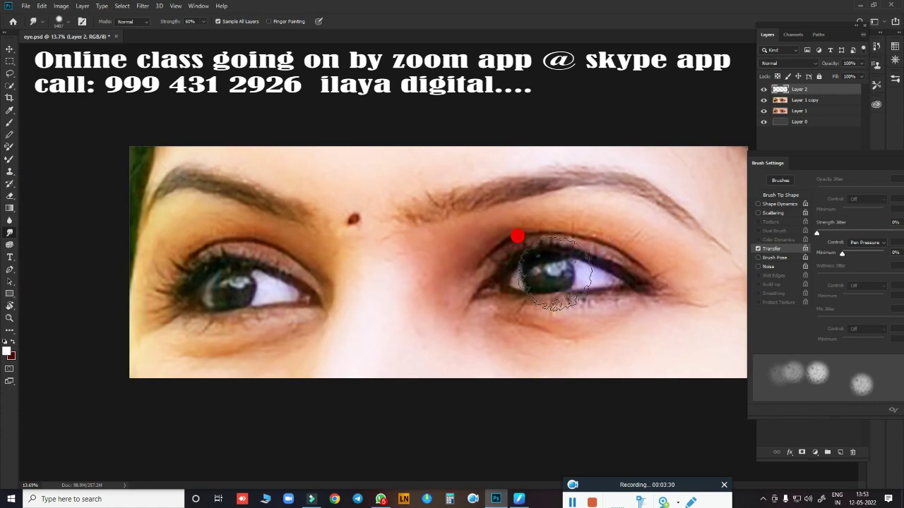
key("l")
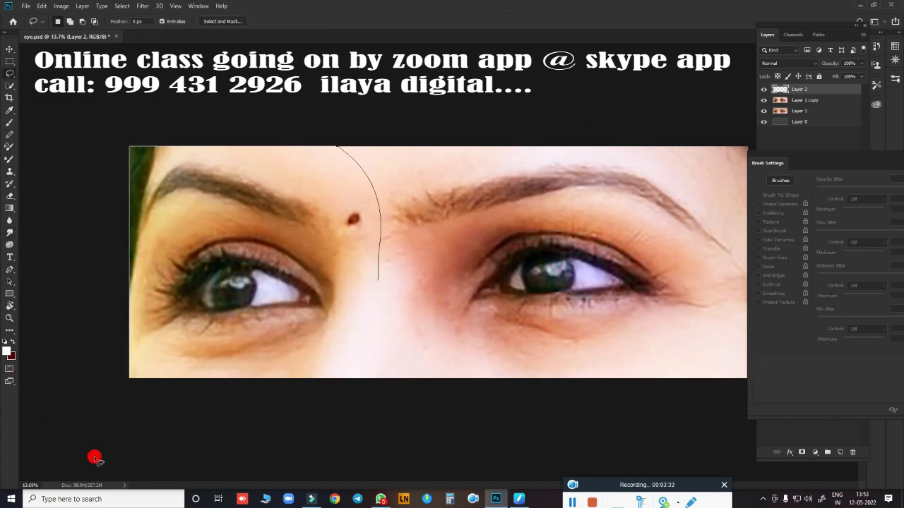
Feather the left-face lasso selection by 5 px and copy it from Layer 1 copy to a new Layer 3
key("shift+F6")
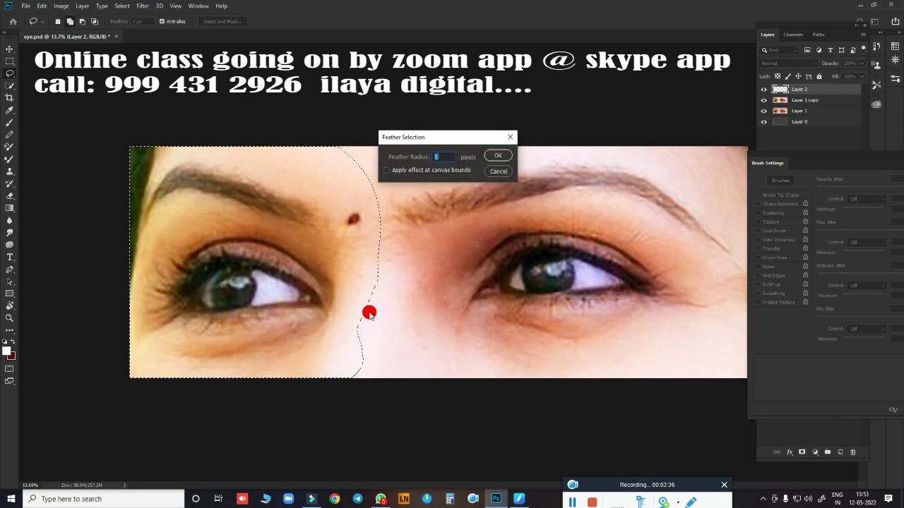
key("Return")
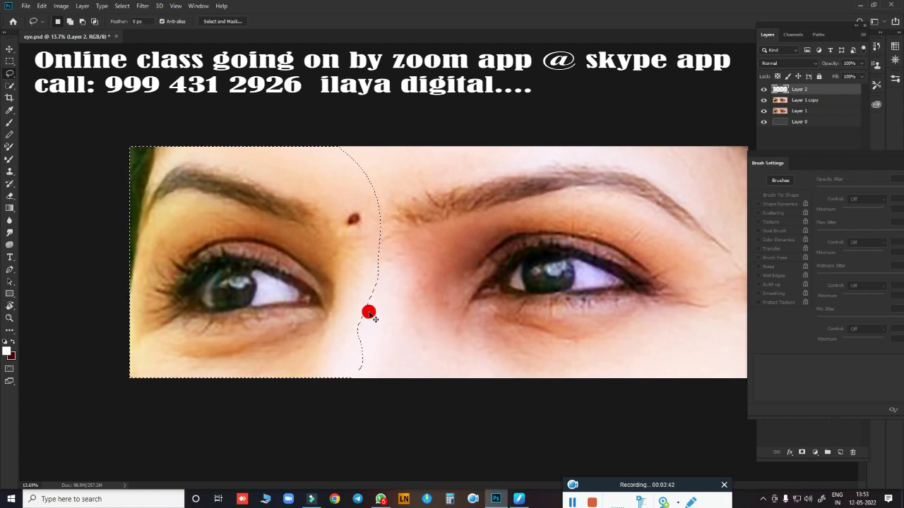
key("ctrl+j")
left_click(454, 184)
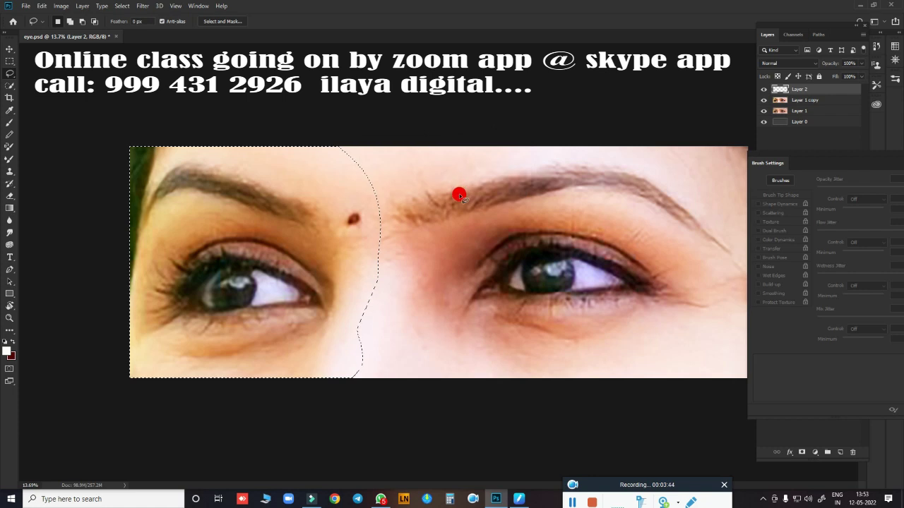
key("ctrl+j")
left_click(457, 187)
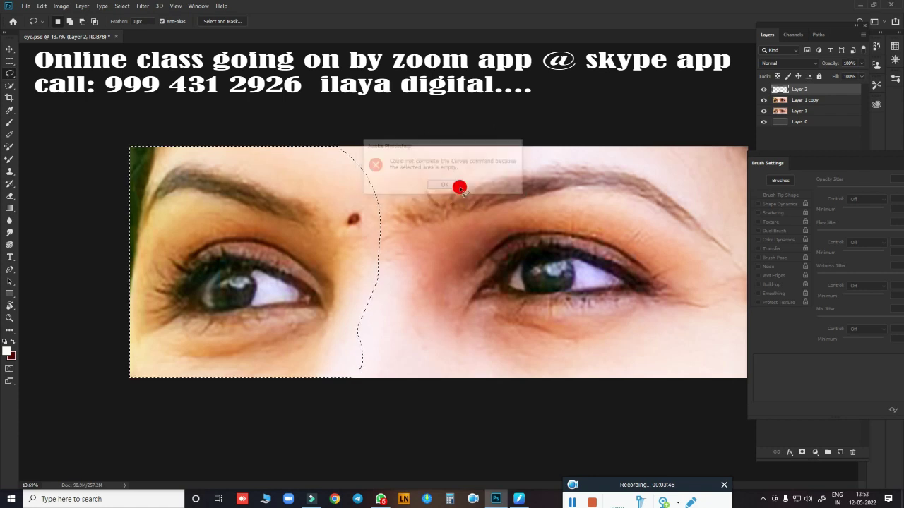
left_click(806, 100)
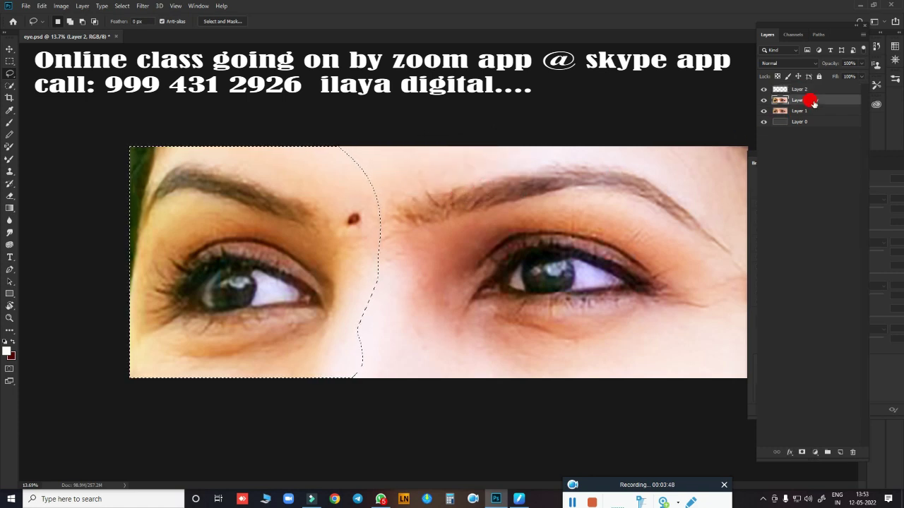
key("ctrl+j")
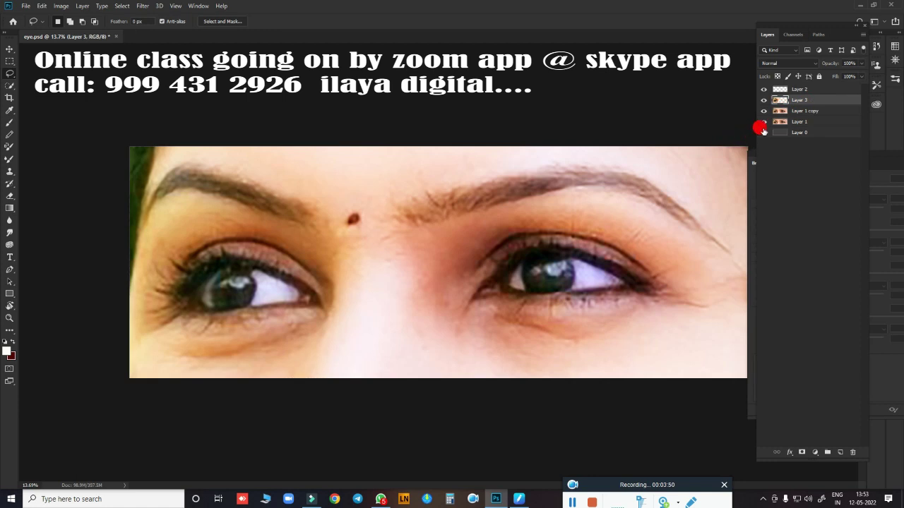
Set the Blue curve's white input to 208, then merge Layer 3 down into Layer 1 copy
key("ctrl+m")
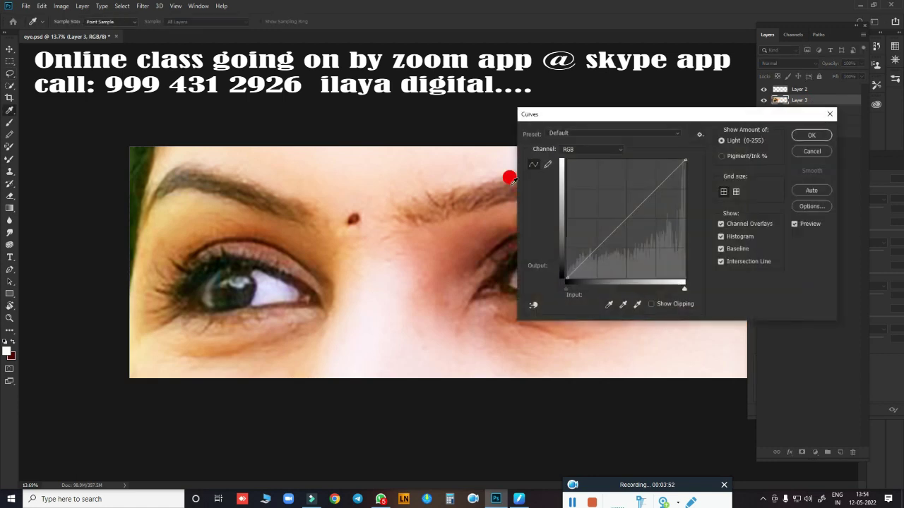
left_click(616, 148)
left_click(611, 178)
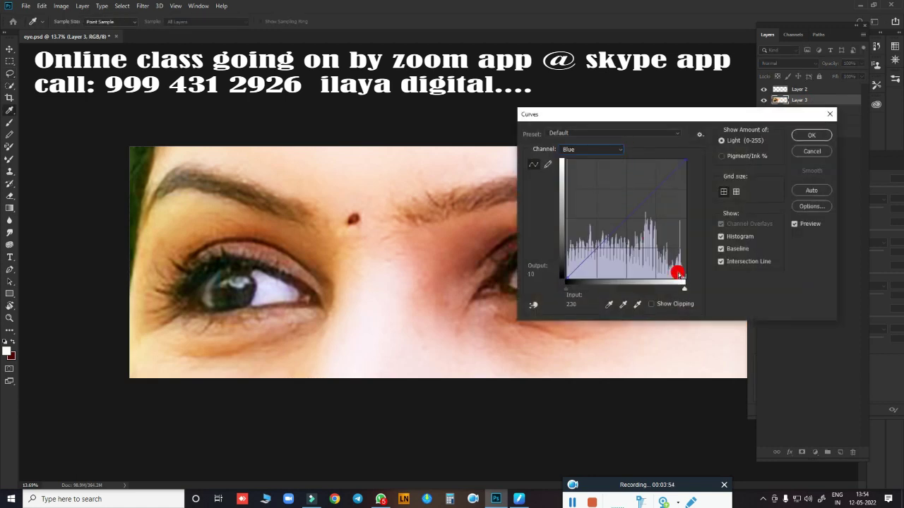
left_click_drag(684, 289, 666, 296)
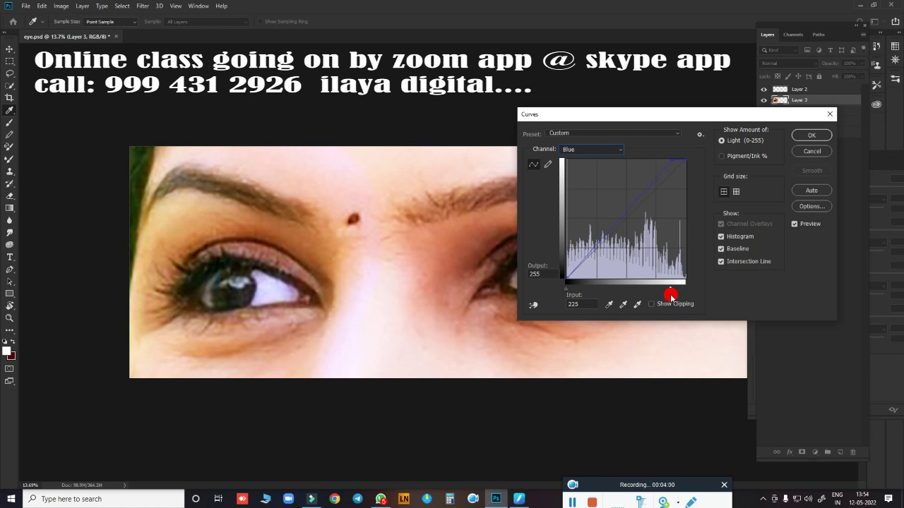
left_click(809, 151)
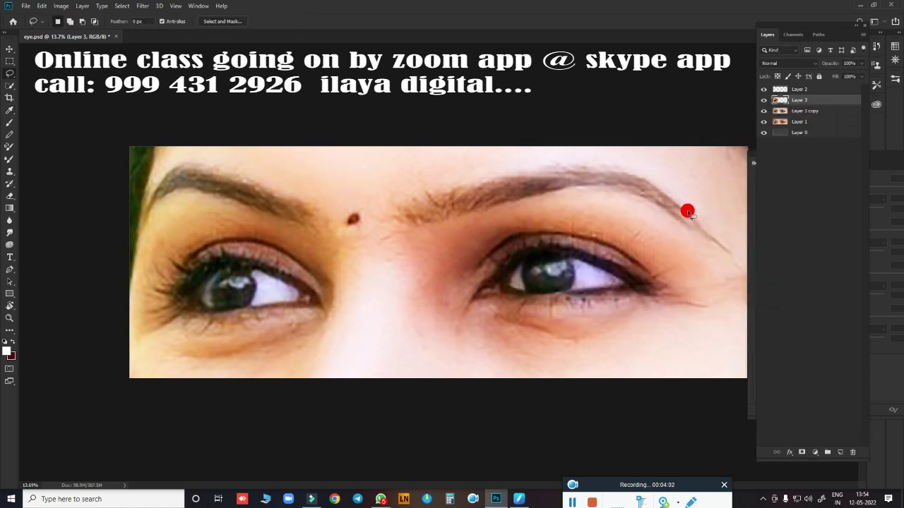
key("ctrl+e")
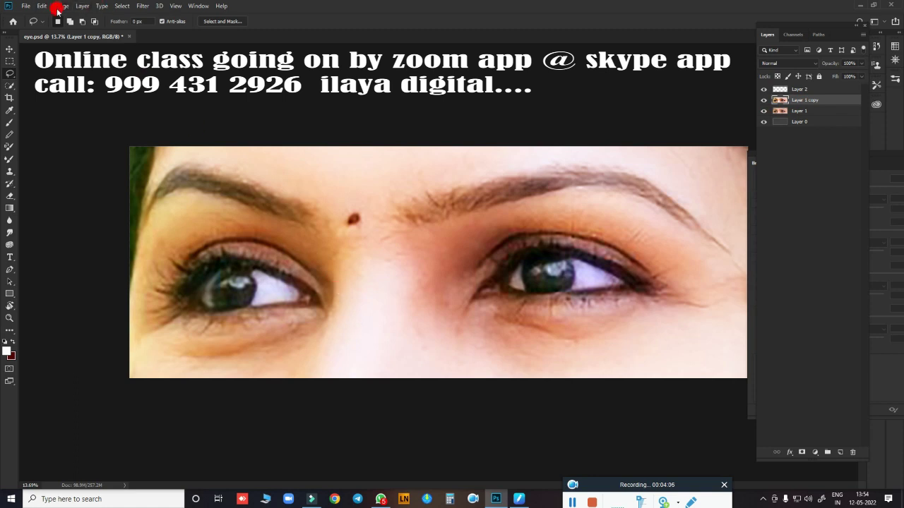
Reduce Magenta in the Yellows to -59 with Selective Color
left_click(60, 7)
mouse_move(76, 31)
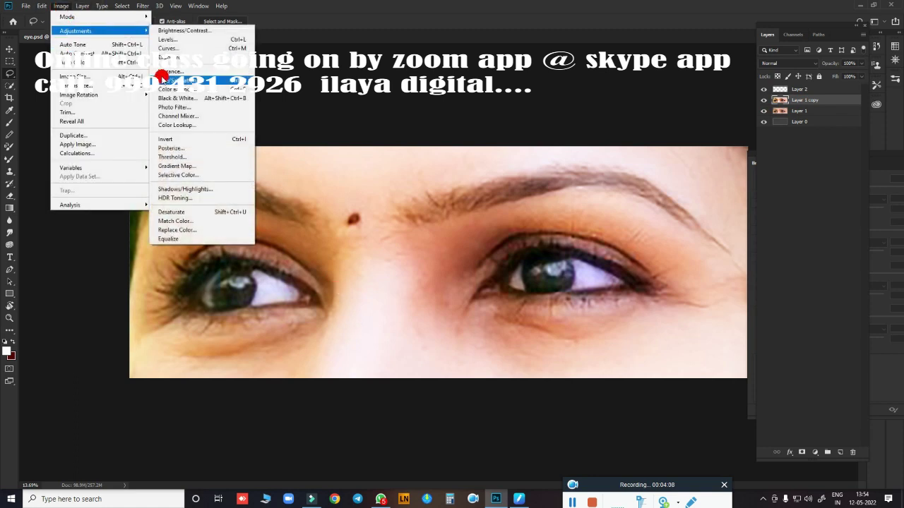
left_click(176, 175)
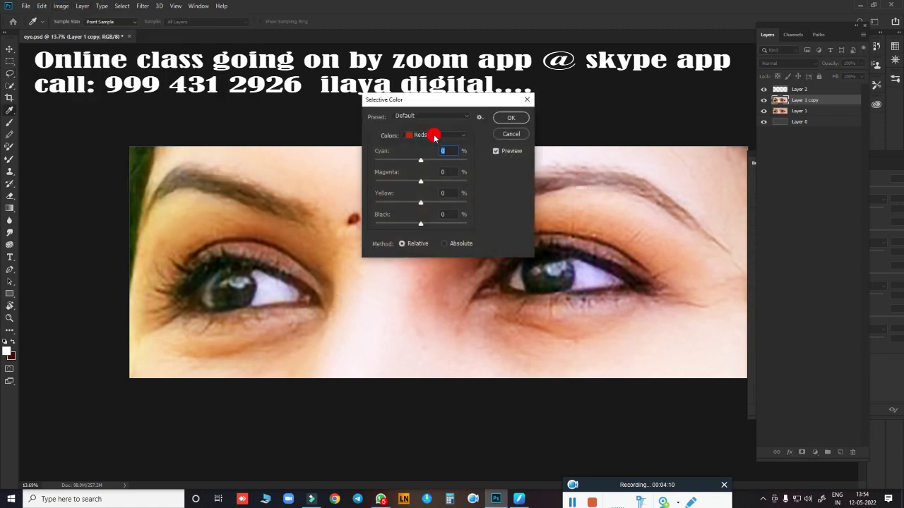
left_click(430, 135)
left_click(427, 146)
left_click_drag(476, 100, 658, 36)
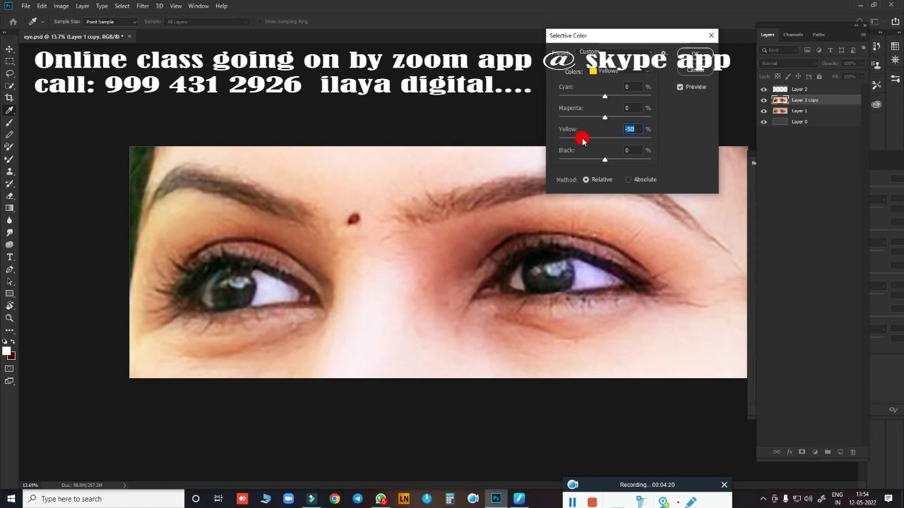
left_click(604, 107)
left_click_drag(595, 120, 577, 121)
left_click(695, 55)
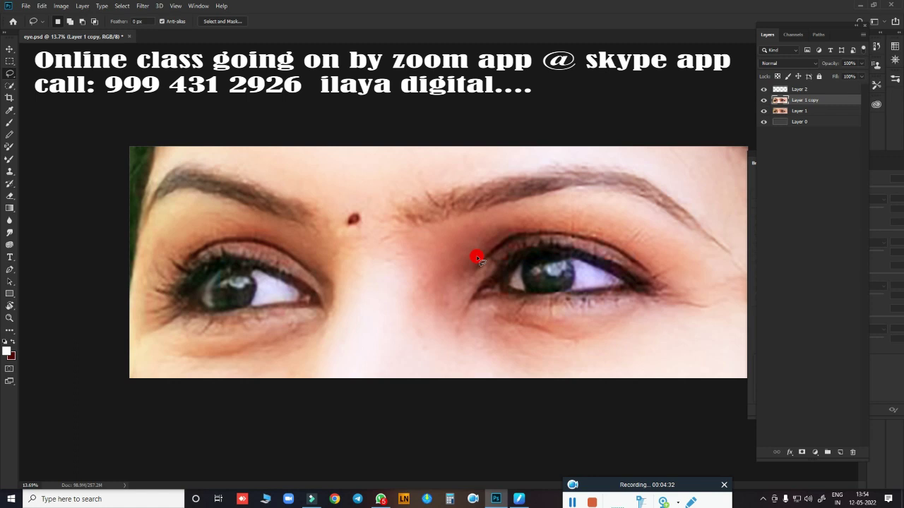
Raise Saturation to +28 with Hue/Saturation and make Layer 2 active again
key("ctrl+u")
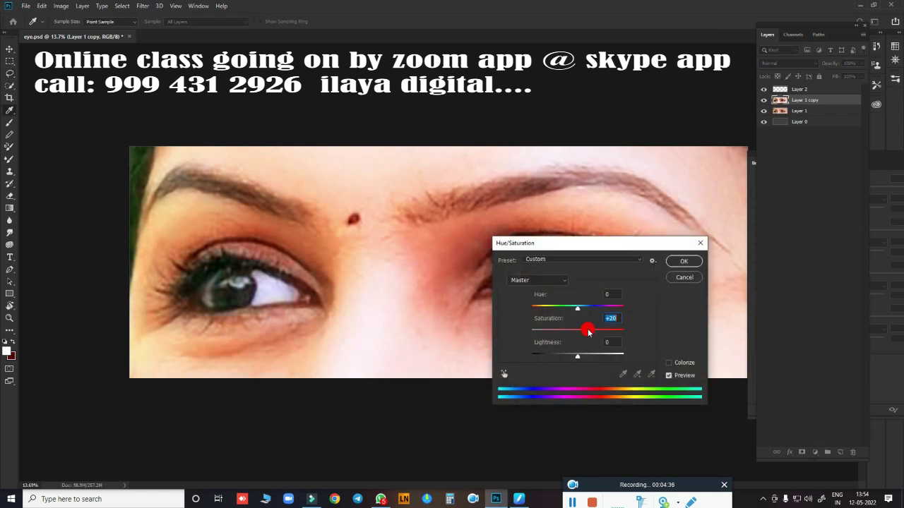
left_click(684, 262)
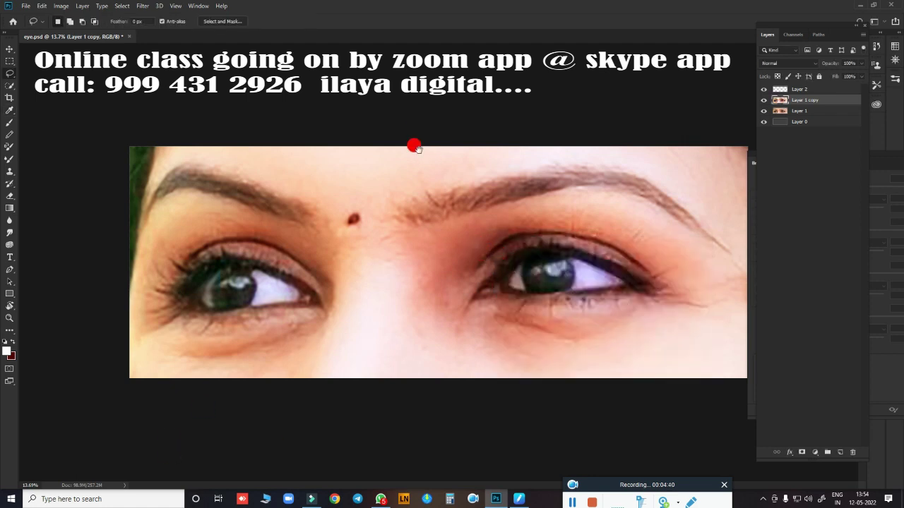
left_click(826, 89)
Smudge the right eye's iris and upper lid smooth on Layer 2, with Transfer enabled
scroll(528, 228, "up", 2)
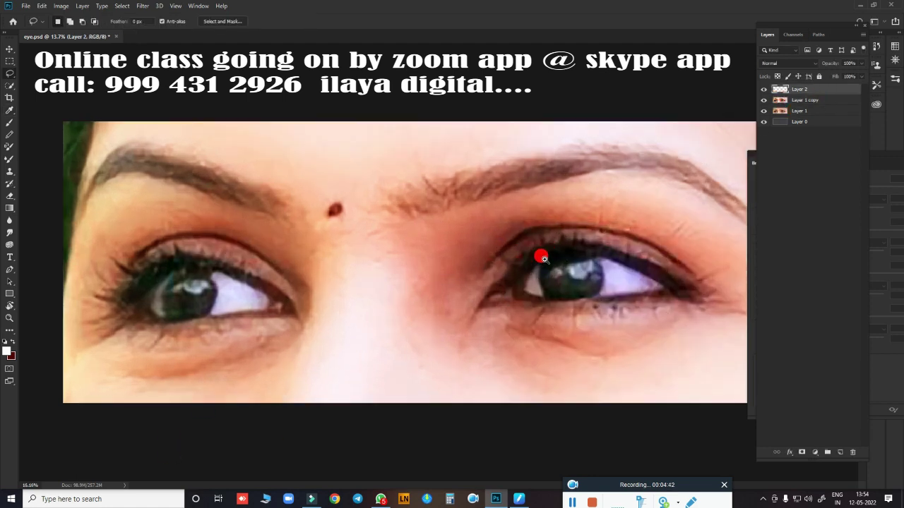
scroll(428, 191, "up", 1)
scroll(403, 181, "up", 1)
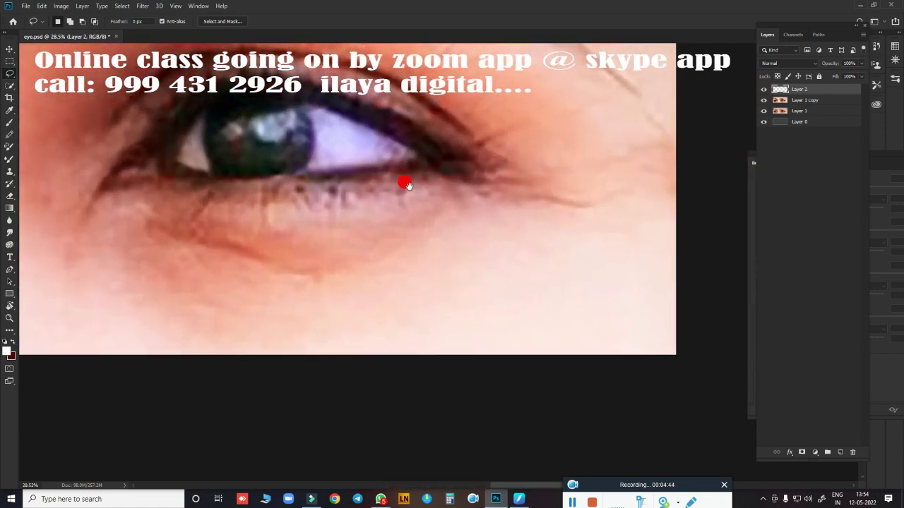
scroll(529, 283, "up", 1)
scroll(558, 294, "down", 2)
scroll(522, 276, "down", 1)
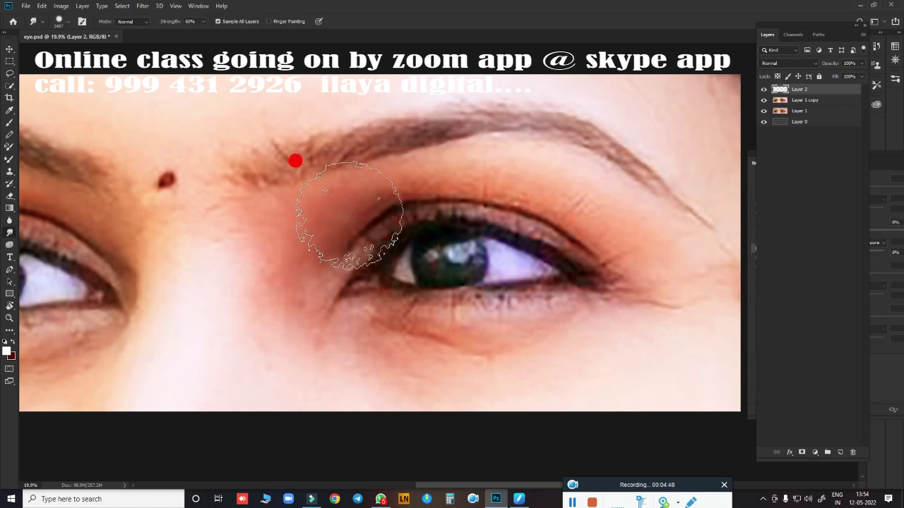
key("r")
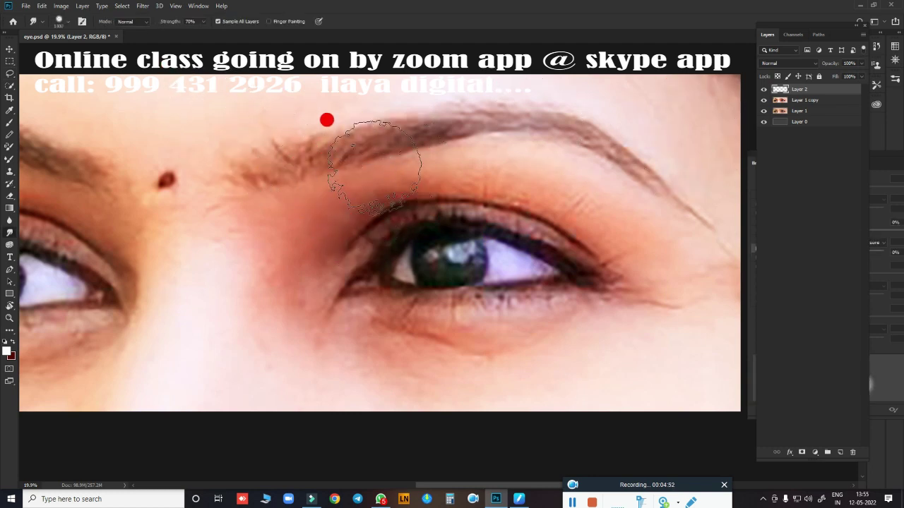
right_click(490, 190)
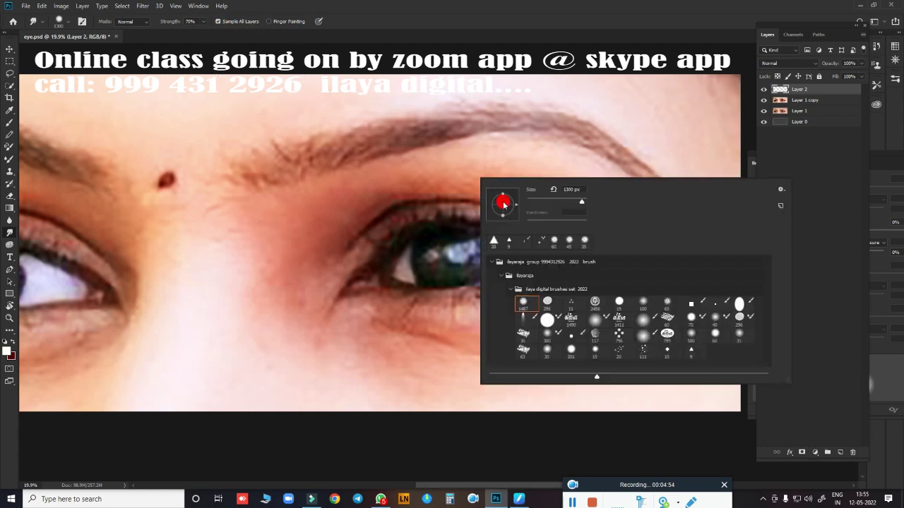
left_click(531, 13)
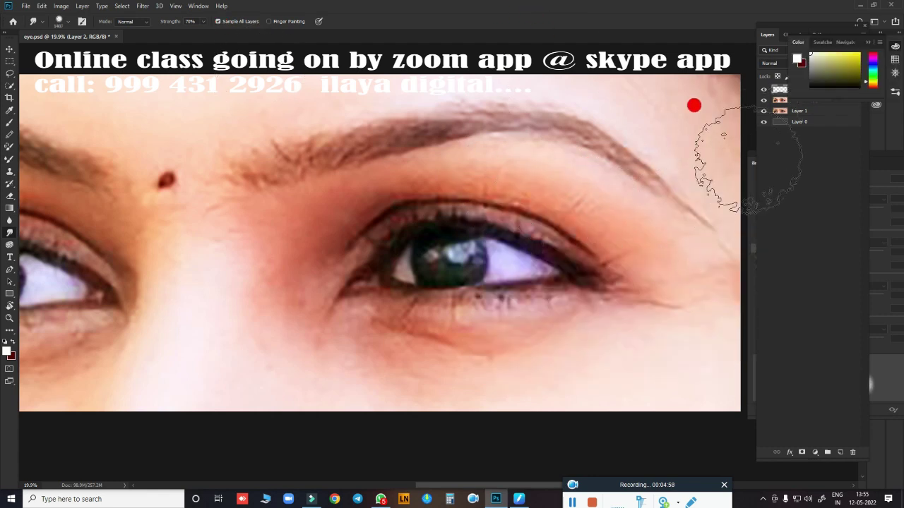
key("F5")
left_click(772, 248)
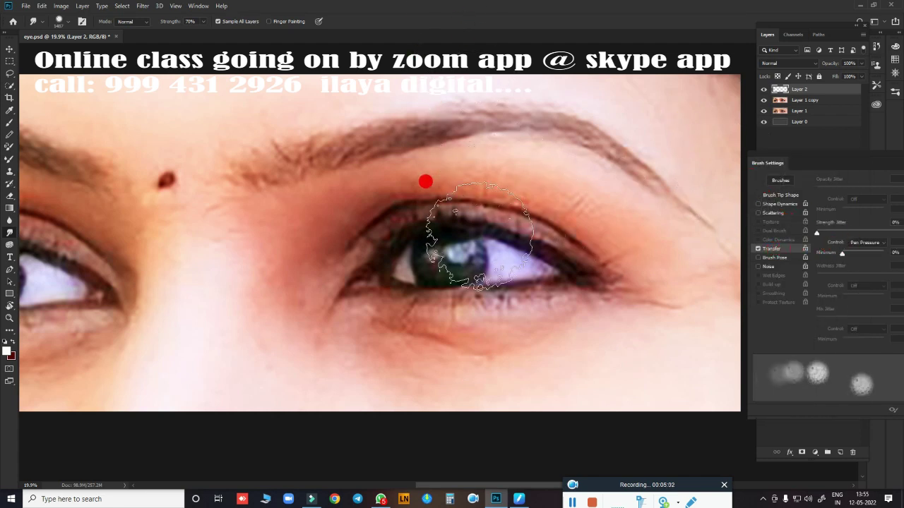
left_click_drag(421, 173, 512, 240)
scroll(512, 240, "up", 2)
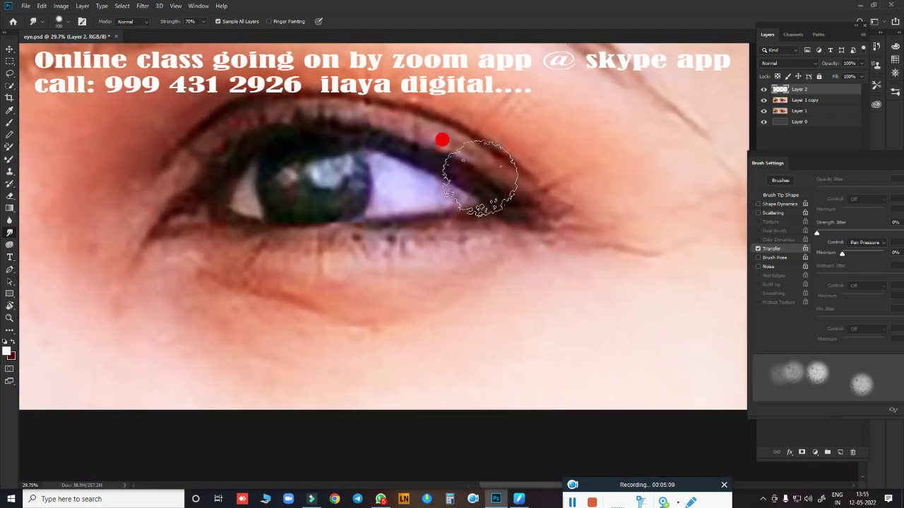
Draw a pen path from the inner corner along the upper eyelid to the eyeliner wing tip
left_click_drag(359, 216, 480, 244)
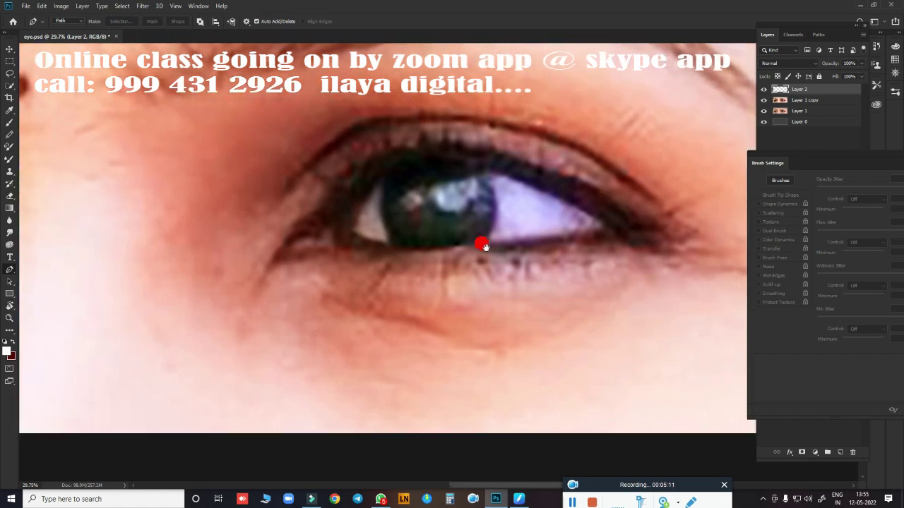
key("p")
left_click(281, 200)
left_click(463, 124)
left_click_drag(464, 123, 586, 146)
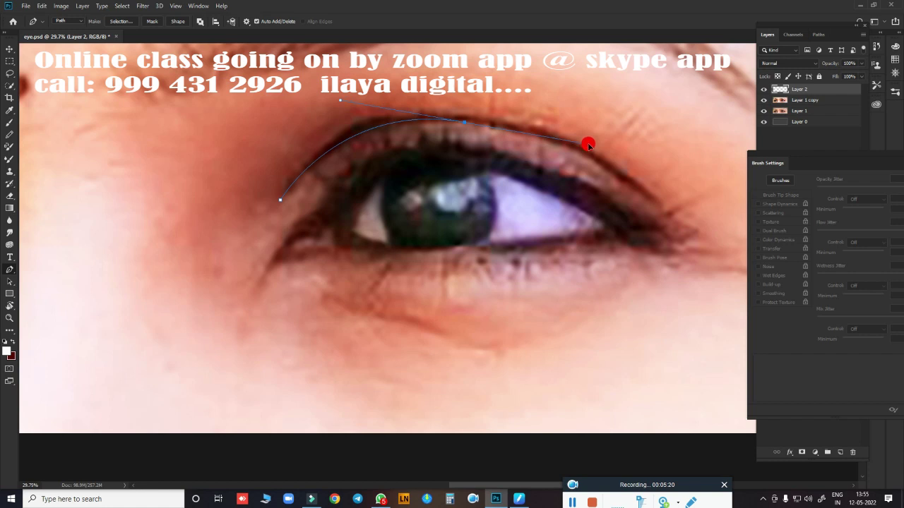
left_click(464, 123, "alt")
left_click_drag(604, 171, 636, 194)
left_click(604, 170, "alt")
key("ctrl+z")
left_click_drag(652, 250, 480, 139)
left_click_drag(550, 130, 567, 132)
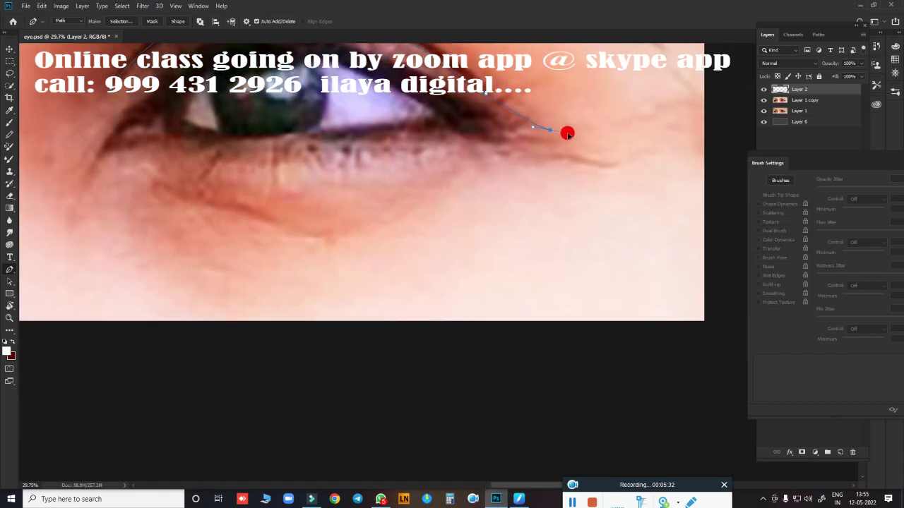
left_click(604, 128)
left_click_drag(630, 159, 614, 168)
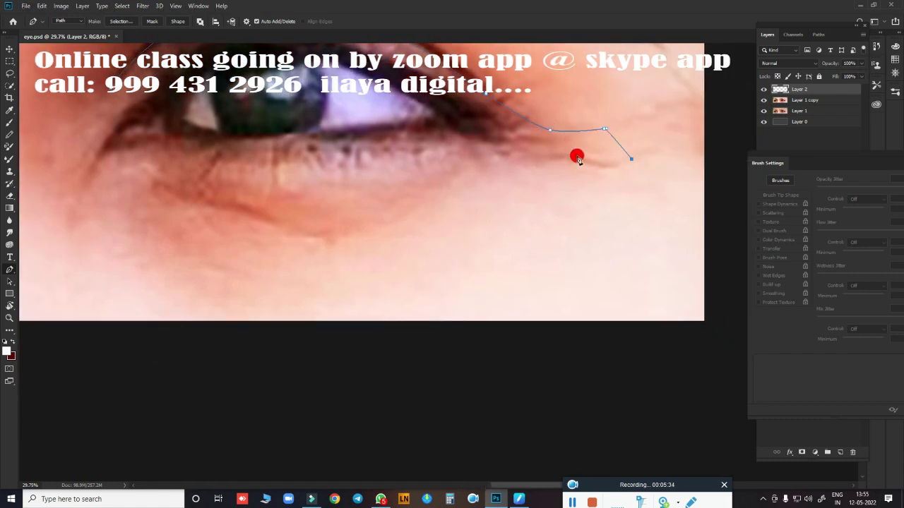
Trace the path back along the lash lines and under-eye shadow, then convert it to a selection
left_click_drag(456, 138, 555, 240)
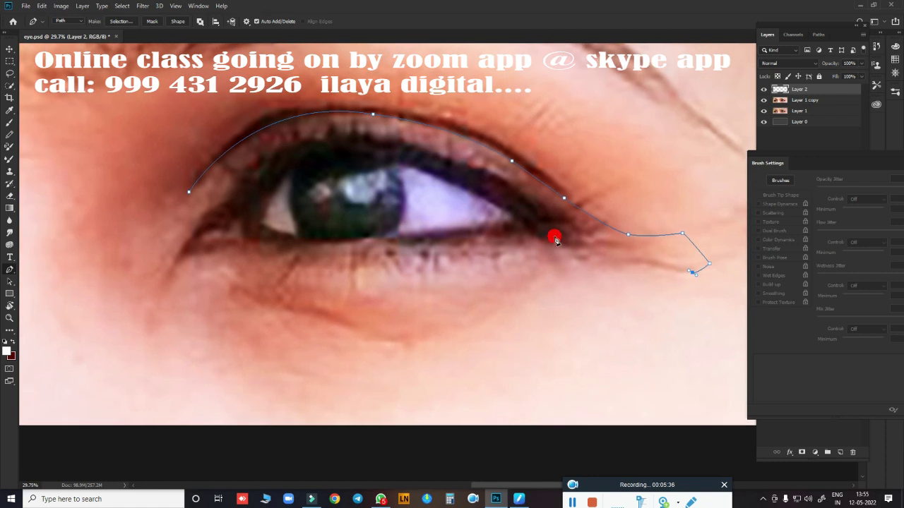
left_click(566, 235)
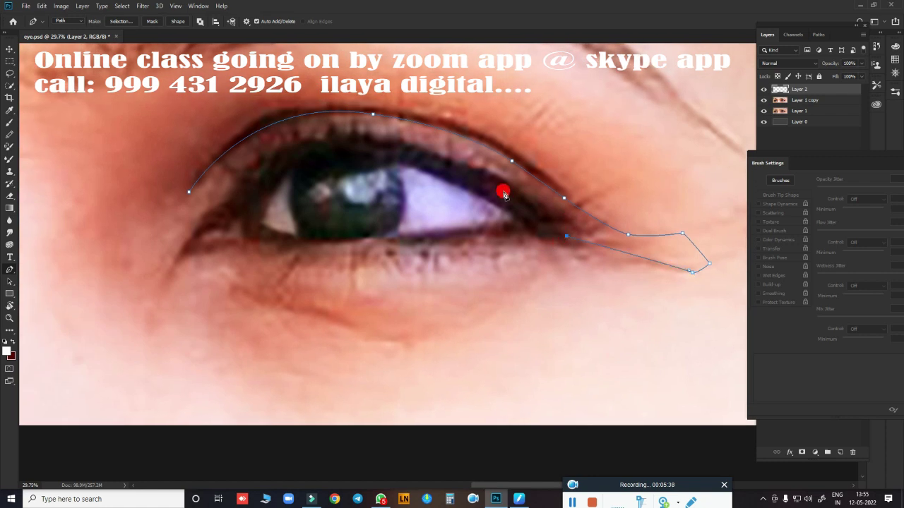
left_click_drag(470, 170, 426, 151)
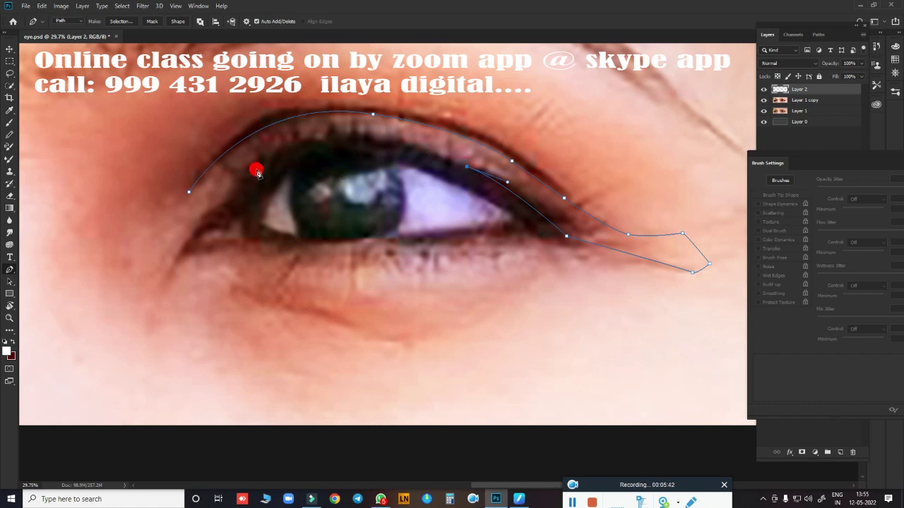
mouse_move(235, 183)
left_mouse_down()
mouse_move(146, 281)
mouse_move(154, 273)
left_mouse_up()
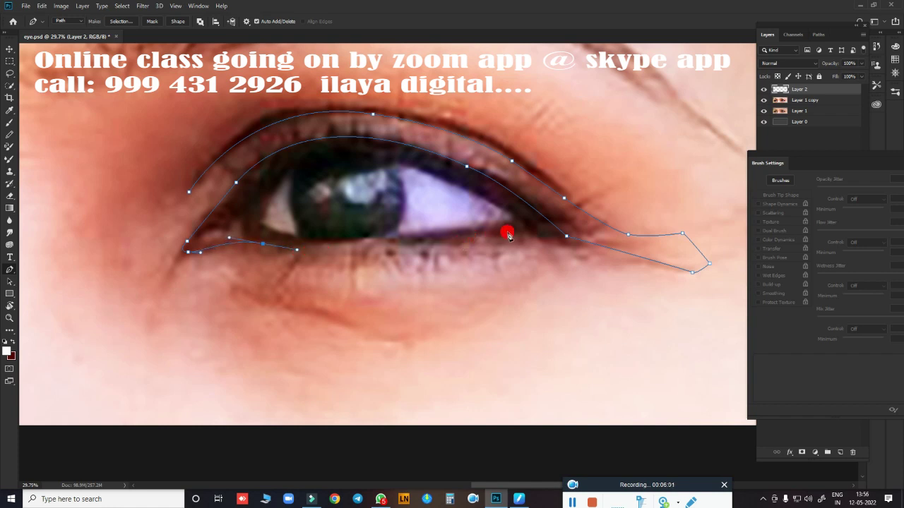
mouse_move(525, 228)
left_mouse_down()
mouse_move(616, 190)
mouse_move(656, 192)
left_mouse_up()
scroll(543, 245, "down", 3)
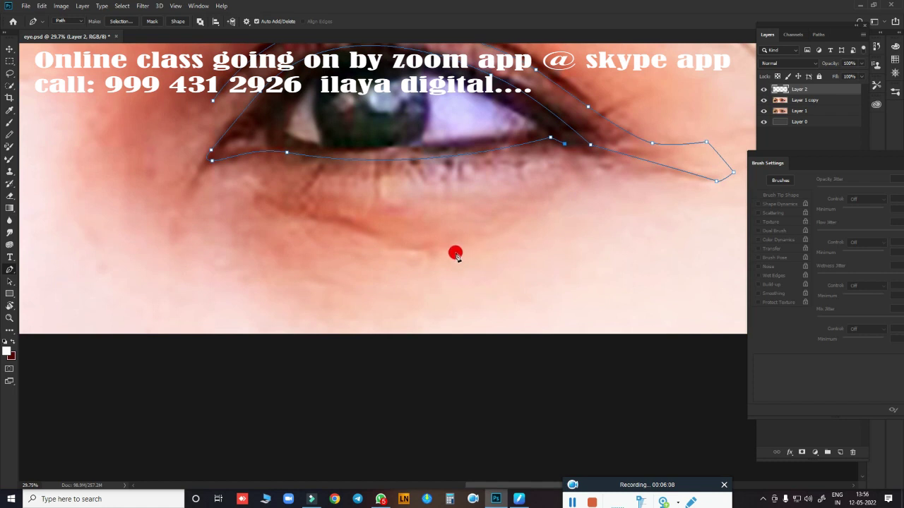
mouse_move(445, 249)
left_mouse_down()
mouse_move(321, 247)
mouse_move(290, 212)
left_mouse_up()
left_click(446, 248, "alt")
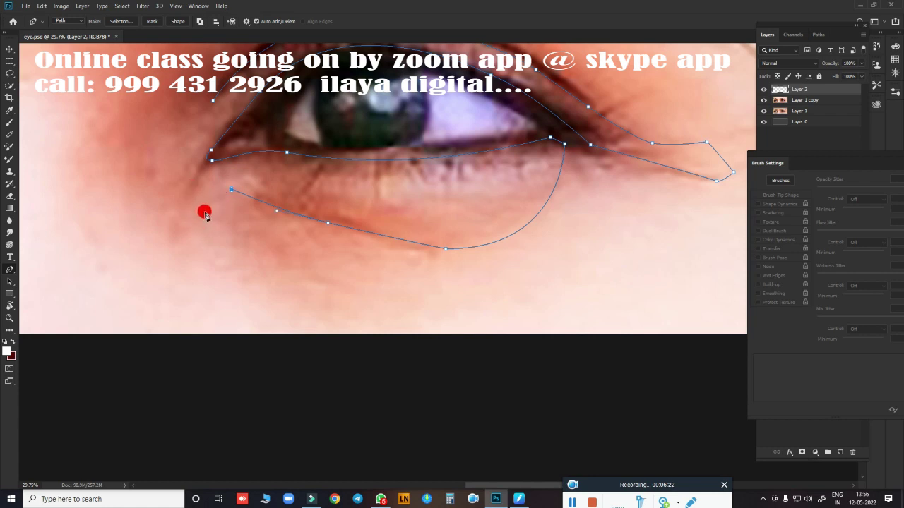
scroll(224, 204, "up", 3)
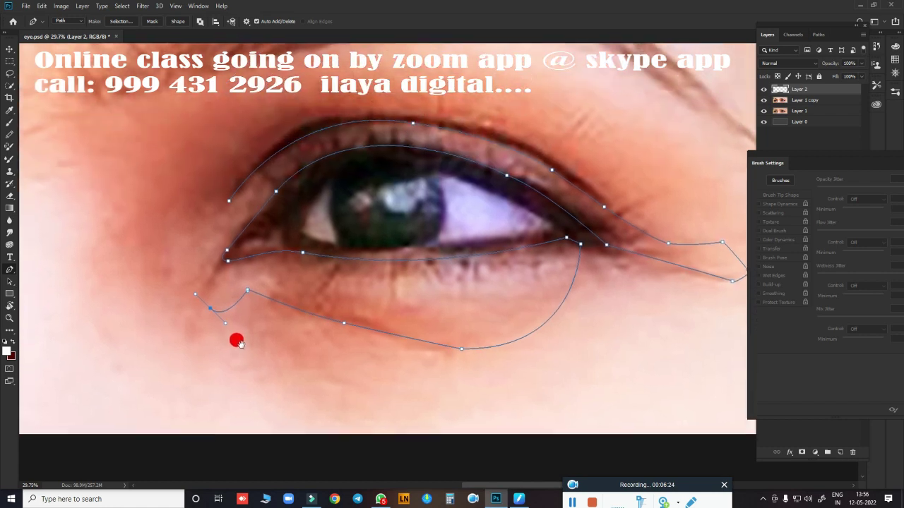
left_click_drag(192, 237, 205, 219)
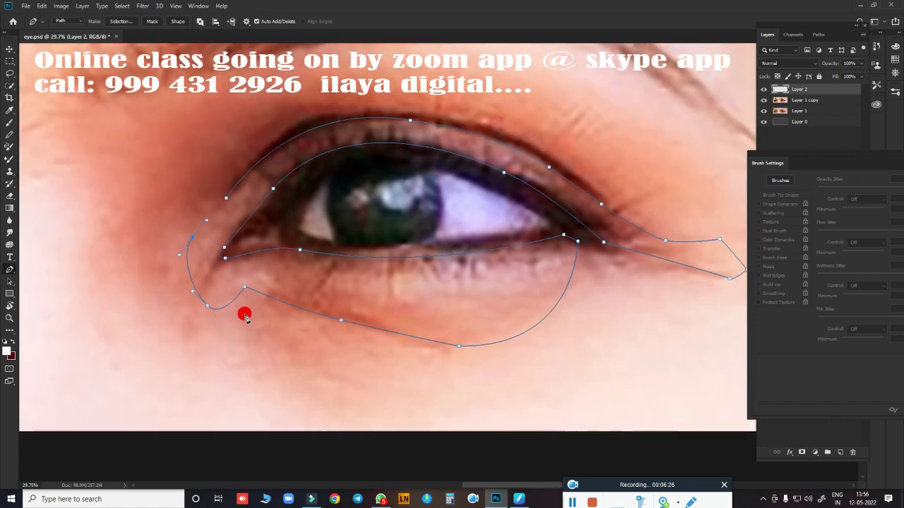
key("ctrl+Return")
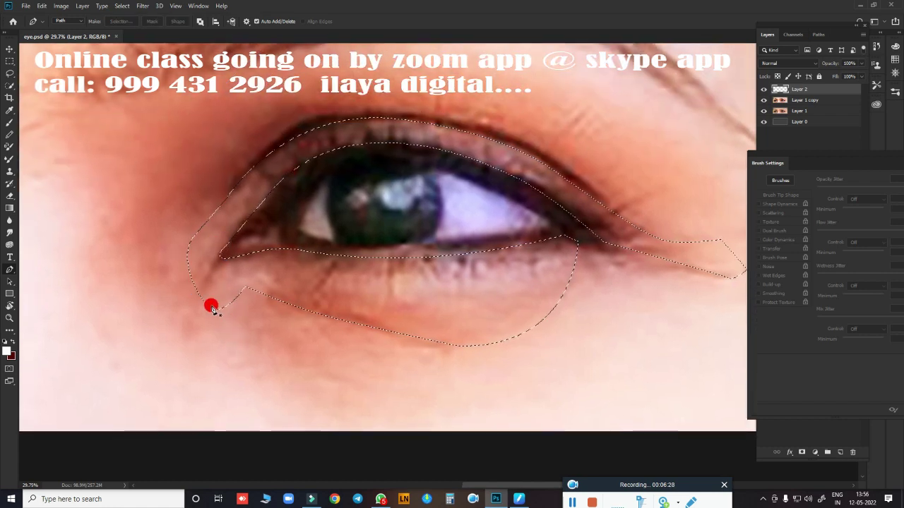
Feather the eye selection 2 px, cancel the stray Image Size dialog, then re-feather at 2.5 px
key("shift+F6")
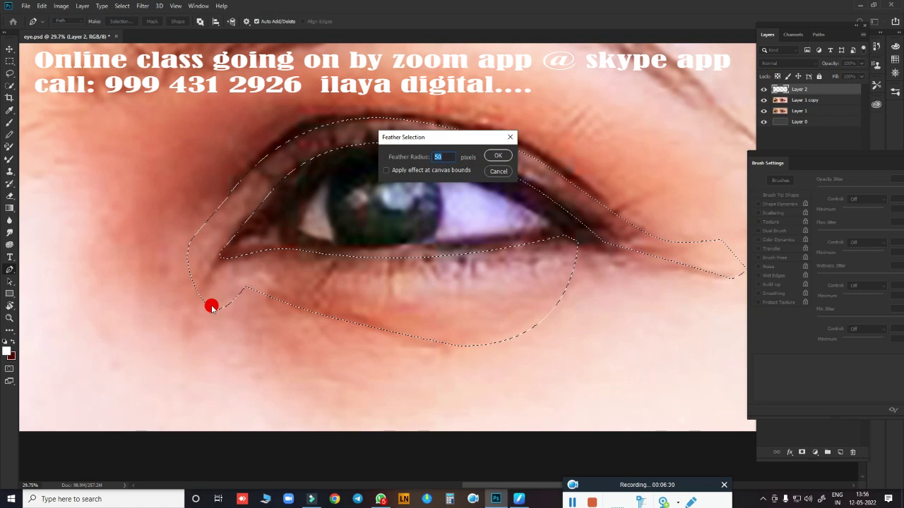
key("Return")
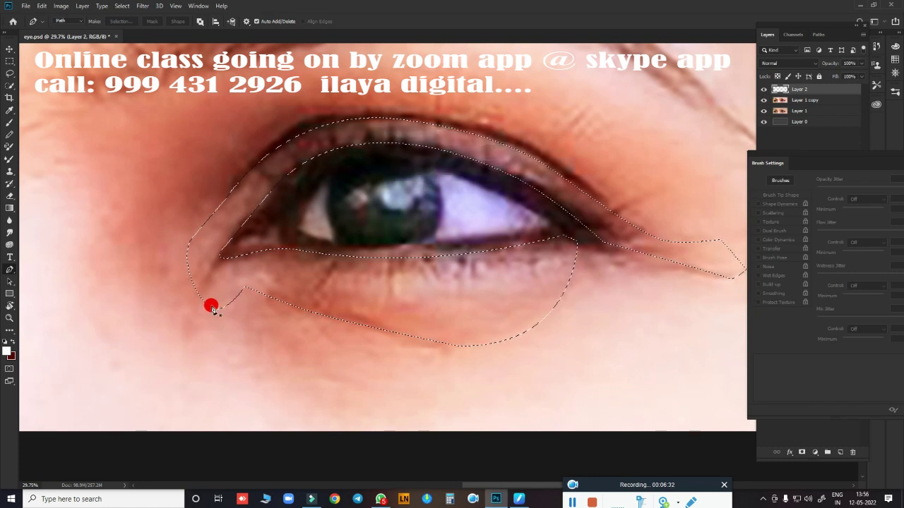
key("ctrl+alt+i")
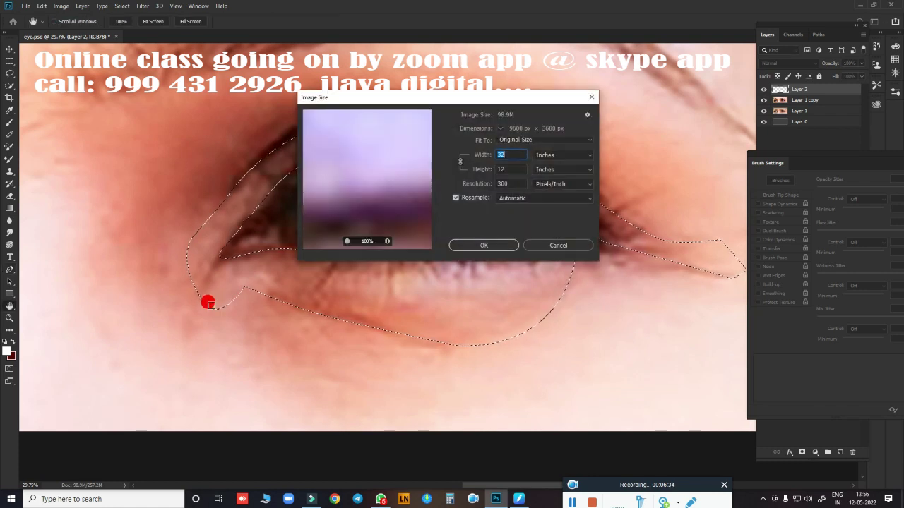
key("Escape")
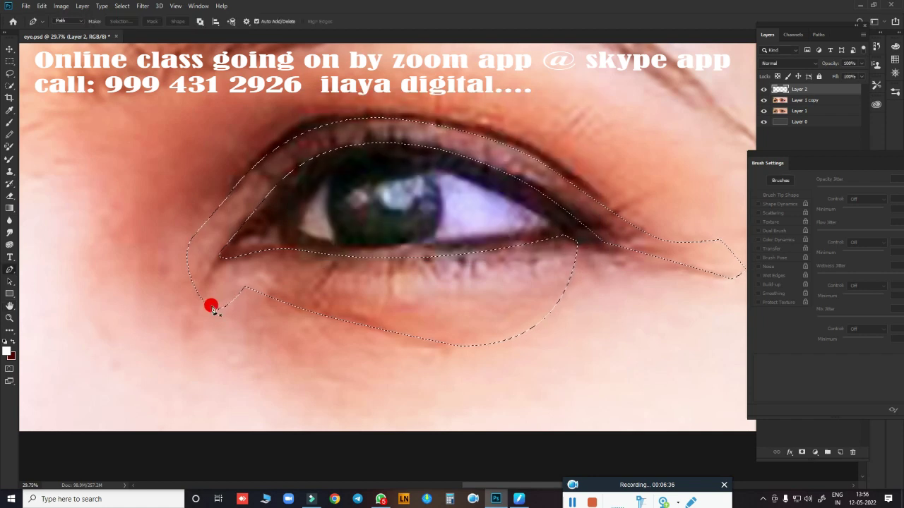
key("shift+F6")
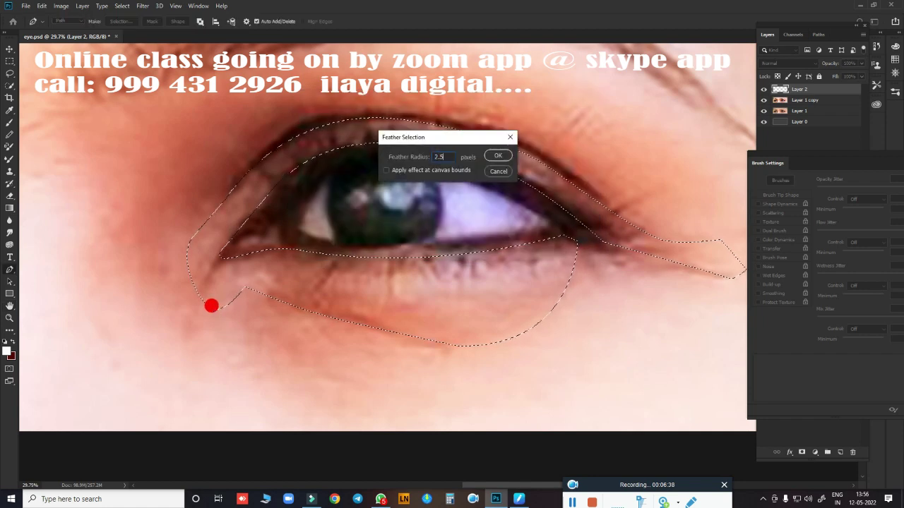
key("Return")
scroll(399, 197, "up", 2)
scroll(424, 210, "up", 2)
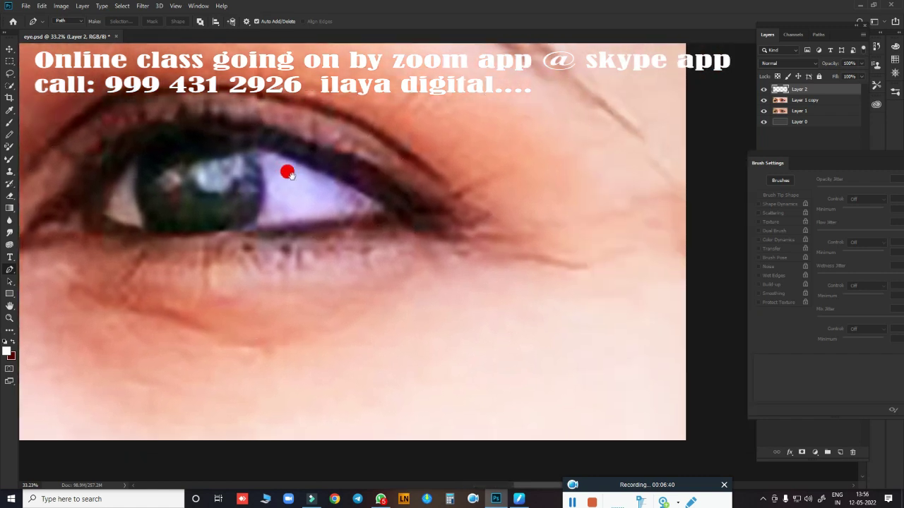
scroll(288, 172, "down", 3)
Smudge the upper eyelid crease toward the inner corner with a 400 px Smudge brush
key("r")
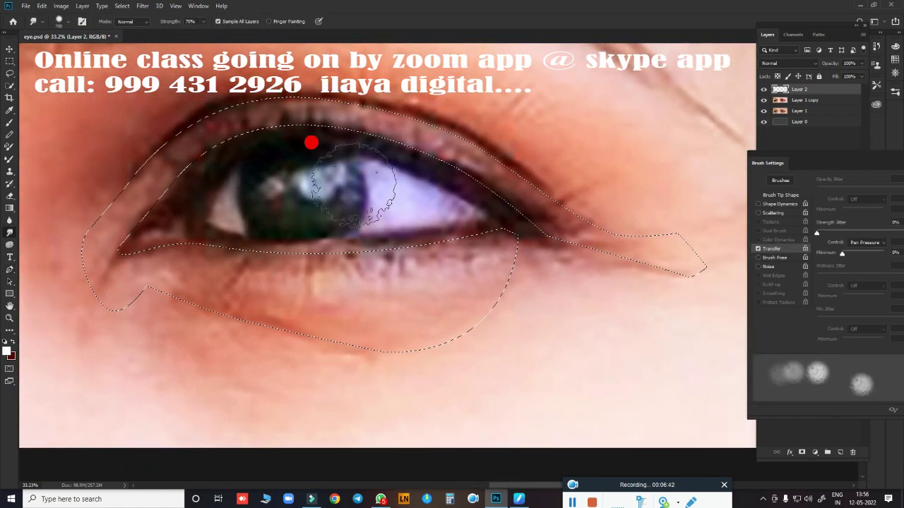
scroll(332, 170, "up", 2)
scroll(443, 223, "down", 2)
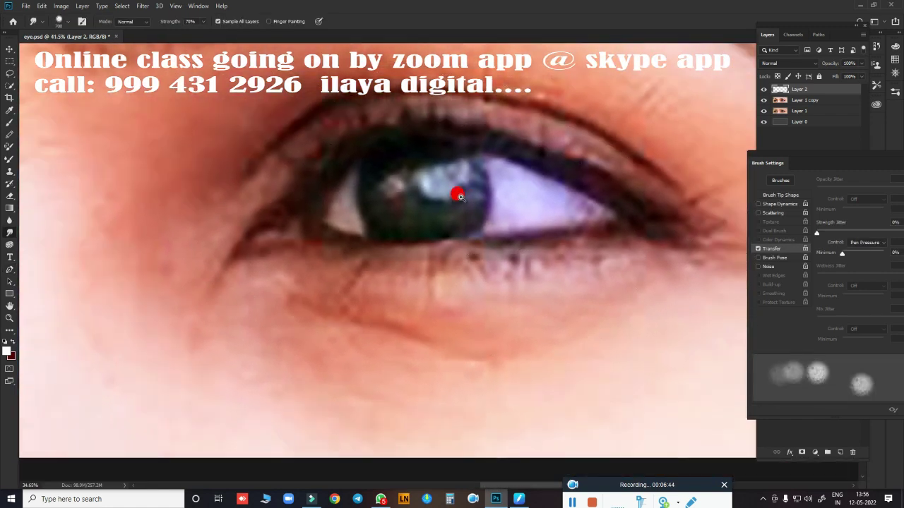
key("bracketleft")
key("bracketleft")
key("bracketleft")
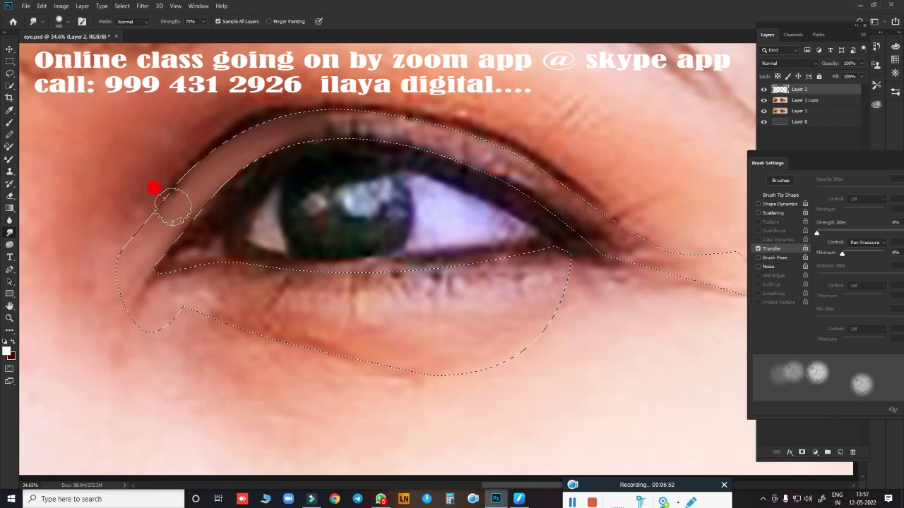
left_click_drag(218, 146, 337, 140)
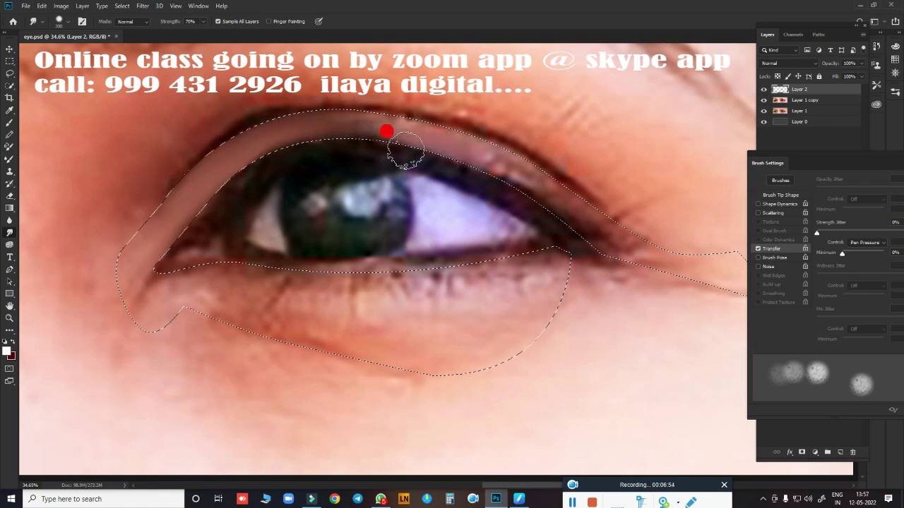
left_click_drag(523, 194, 511, 191)
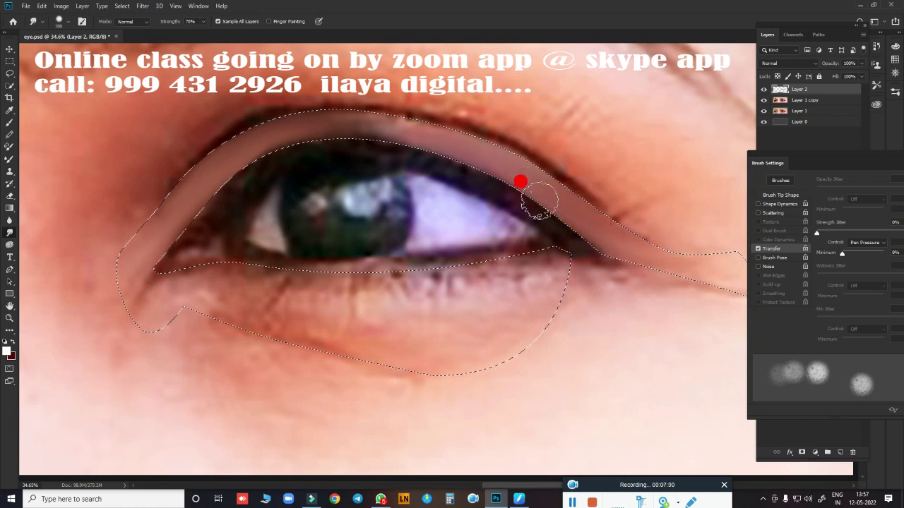
mouse_move(459, 137)
left_mouse_down()
mouse_move(392, 124)
mouse_move(317, 134)
mouse_move(315, 154)
mouse_move(219, 206)
left_mouse_up()
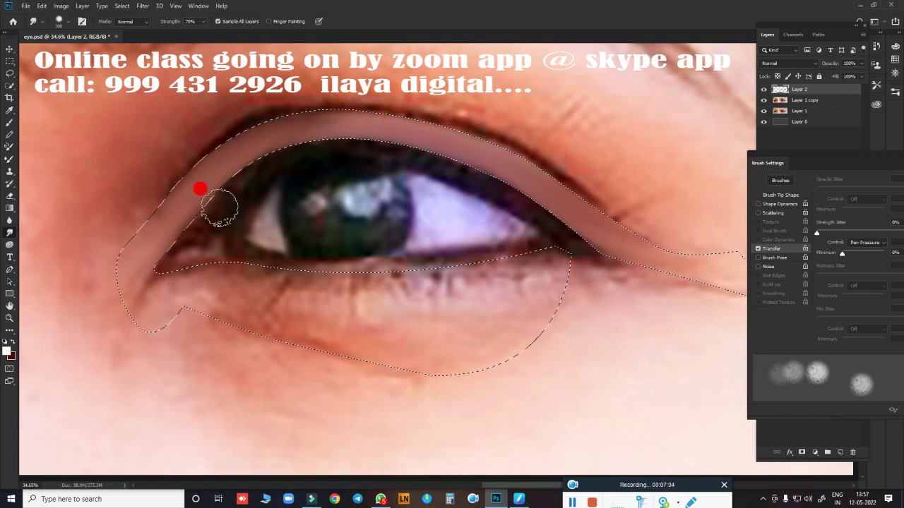
mouse_move(398, 146)
left_mouse_down()
mouse_move(282, 111)
mouse_move(205, 162)
left_mouse_up()
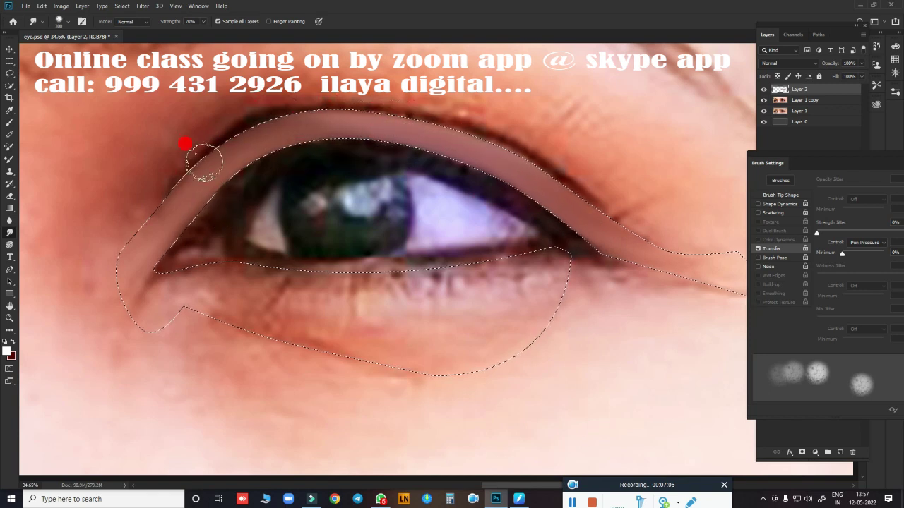
left_click_drag(390, 120, 312, 117)
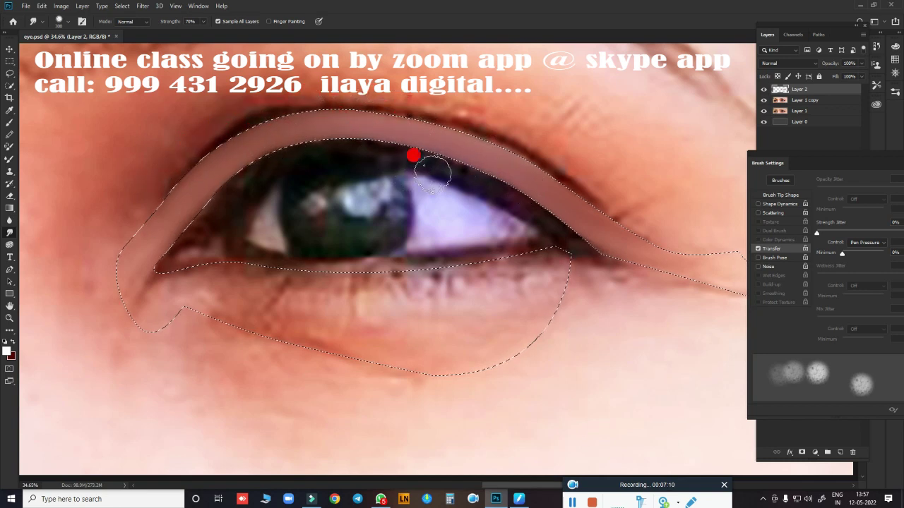
left_click_drag(208, 160, 185, 187)
left_click_drag(271, 128, 172, 209)
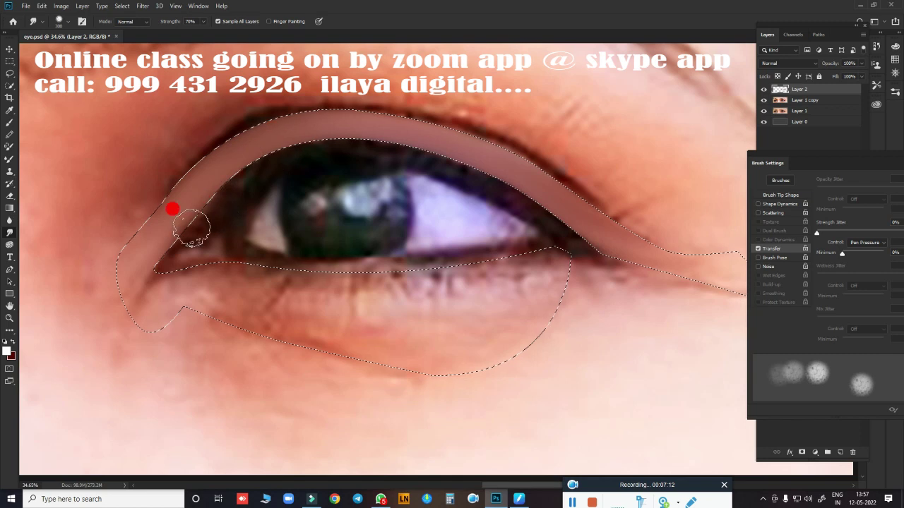
left_click_drag(601, 285, 597, 287)
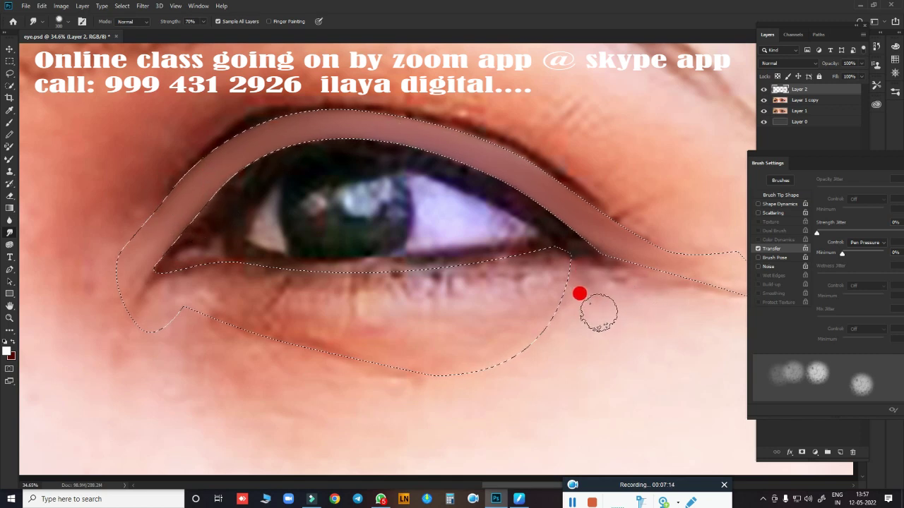
Feather the selection by 3 px and smooth the skin at the inner eye corner
key("shift+F6")
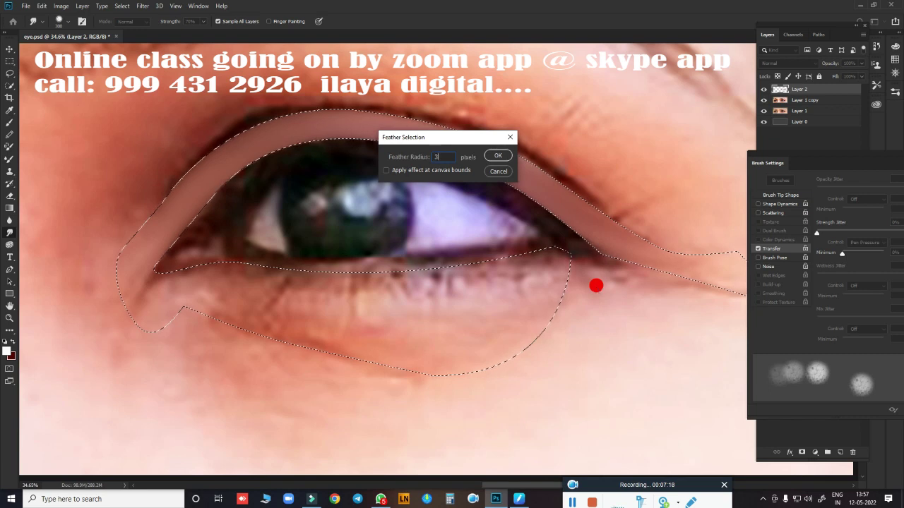
key("Return")
scroll(309, 278, "down", 3)
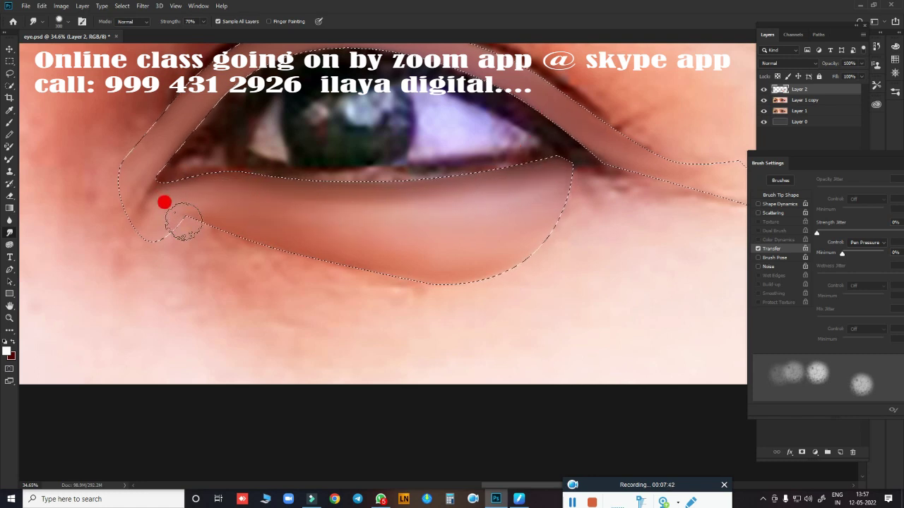
mouse_move(137, 193)
left_mouse_down()
mouse_move(120, 169)
mouse_move(137, 174)
mouse_move(136, 162)
mouse_move(127, 172)
mouse_move(137, 216)
left_mouse_up()
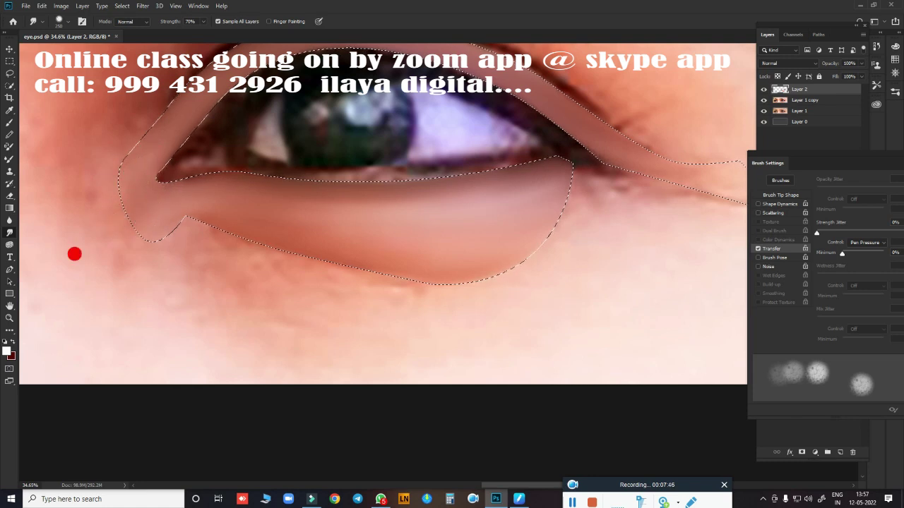
scroll(433, 242, "up", 3)
scroll(327, 292, "right", 2)
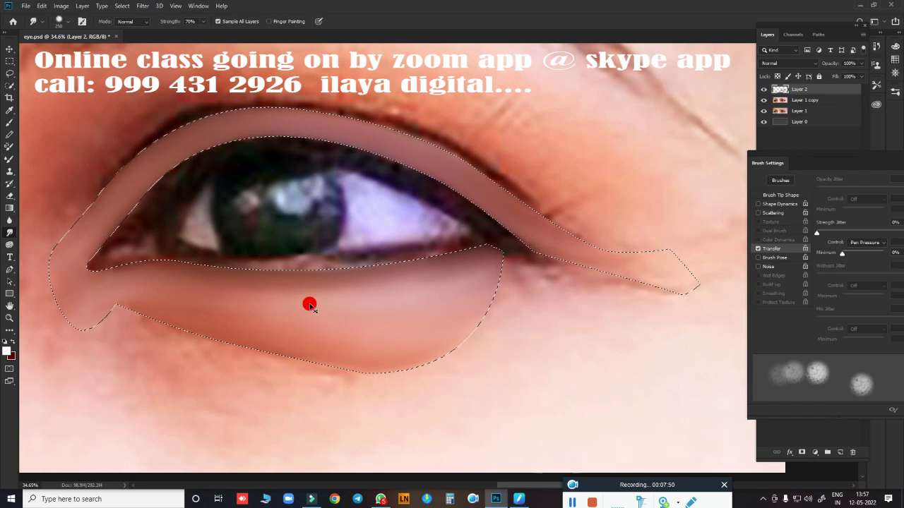
Invert the selection, feather it 3 px, and smudge the skin along the lower eyelid
key("ctrl+shift+i")
key("shift+F6")
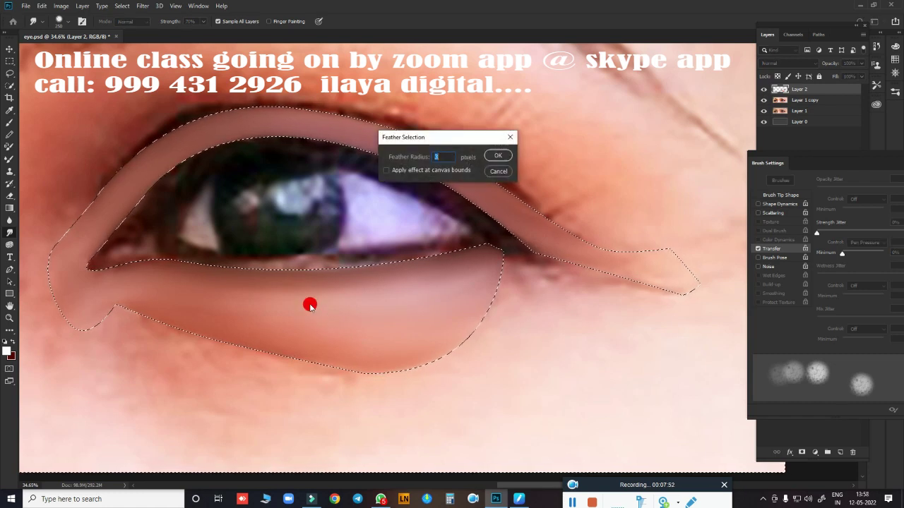
key("Return")
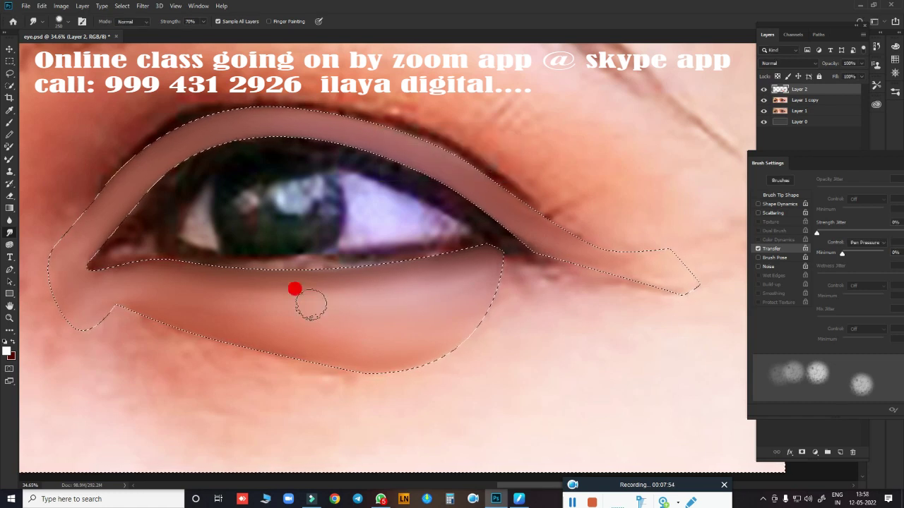
scroll(336, 178, "down", 2)
scroll(395, 209, "down", 2)
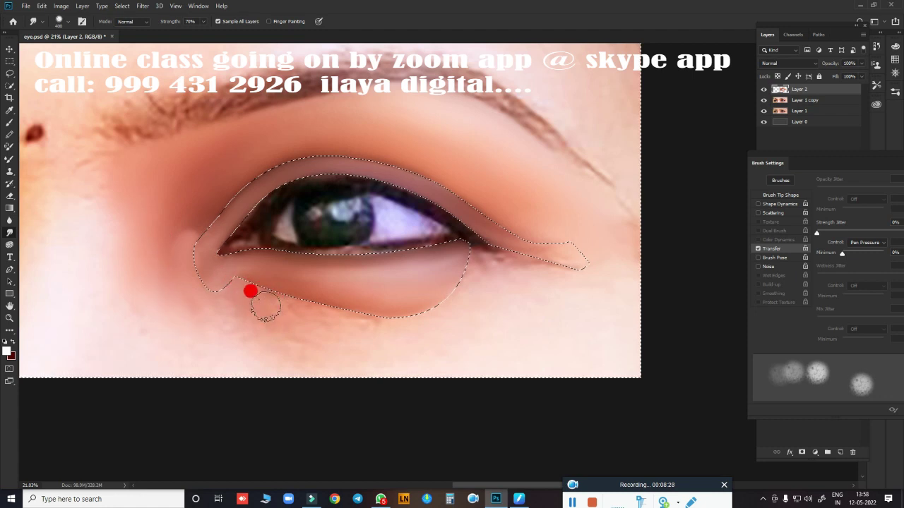
mouse_move(265, 306)
left_mouse_down()
mouse_move(323, 308)
mouse_move(528, 276)
mouse_move(501, 302)
mouse_move(529, 134)
mouse_move(295, 203)
mouse_move(312, 186)
mouse_move(369, 177)
mouse_move(362, 172)
mouse_move(464, 194)
mouse_move(440, 202)
mouse_move(210, 172)
mouse_move(190, 188)
mouse_move(280, 176)
mouse_move(259, 178)
mouse_move(518, 245)
mouse_move(436, 194)
mouse_move(426, 334)
mouse_move(439, 267)
mouse_move(540, 240)
mouse_move(534, 250)
mouse_move(530, 236)
mouse_move(509, 267)
left_mouse_up()
Blend the lower lash line and under-eye skin with an enlarged soft Mixer Brush
key("b")
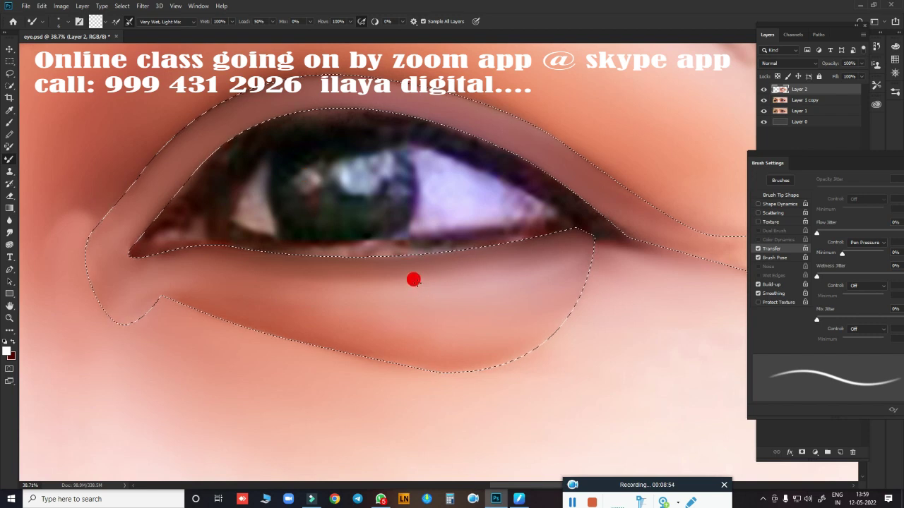
right_click(414, 280)
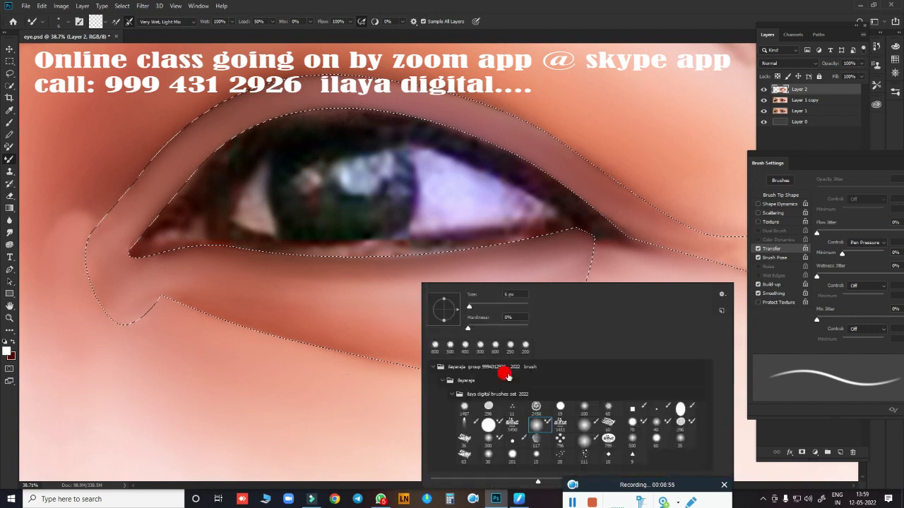
left_click(571, 12)
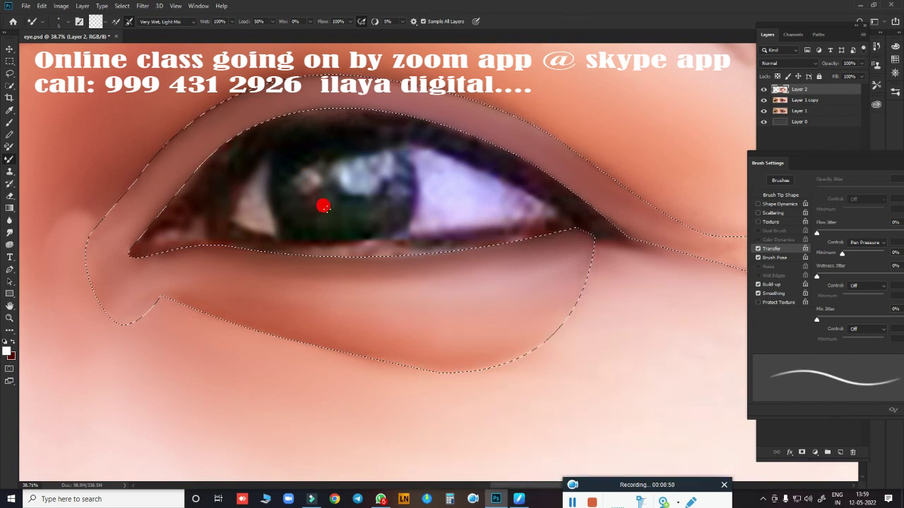
left_click_drag(322, 226, 317, 193)
key("bracketright")
key("bracketright")
key("bracketright")
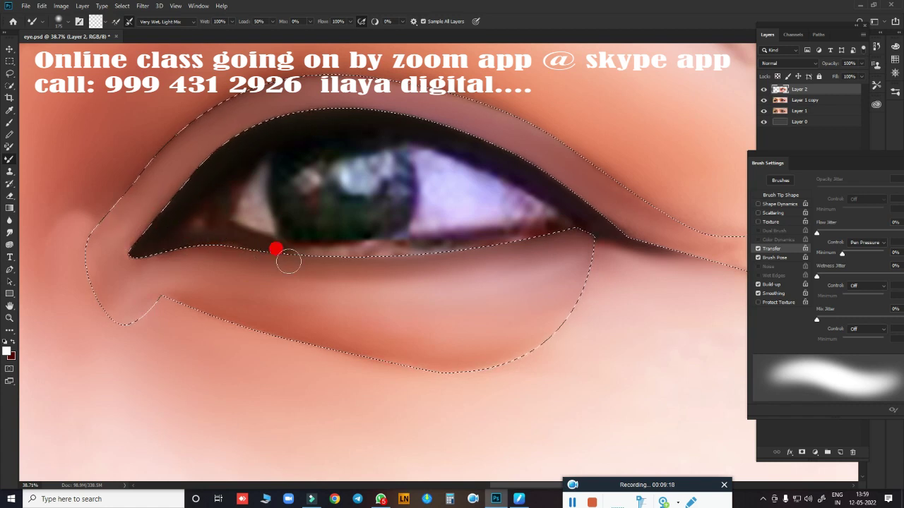
mouse_move(279, 244)
left_mouse_down()
mouse_move(276, 235)
mouse_move(244, 240)
mouse_move(375, 236)
left_mouse_up()
left_click_drag(572, 223, 441, 237)
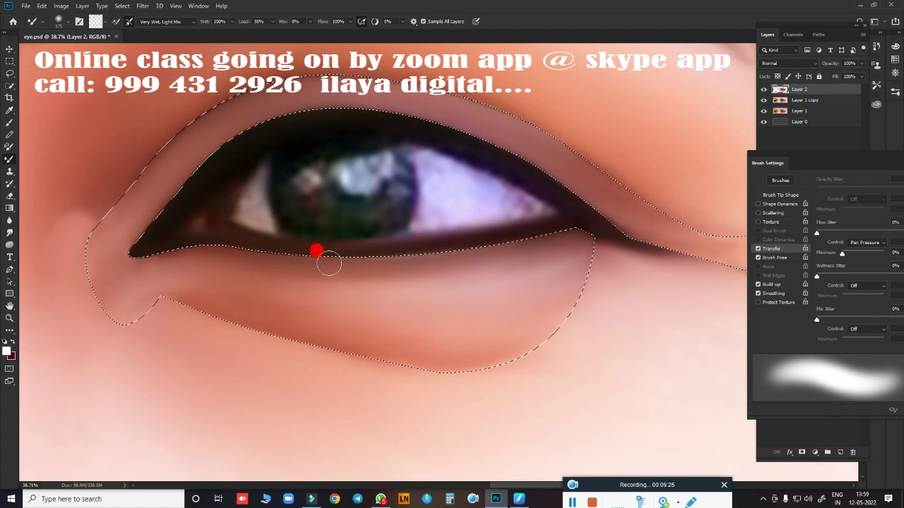
mouse_move(216, 282)
left_mouse_down()
mouse_move(516, 317)
mouse_move(489, 321)
left_mouse_up()
Drop the eye selection and recentre the view on the eye's outer corner
key("ctrl+d")
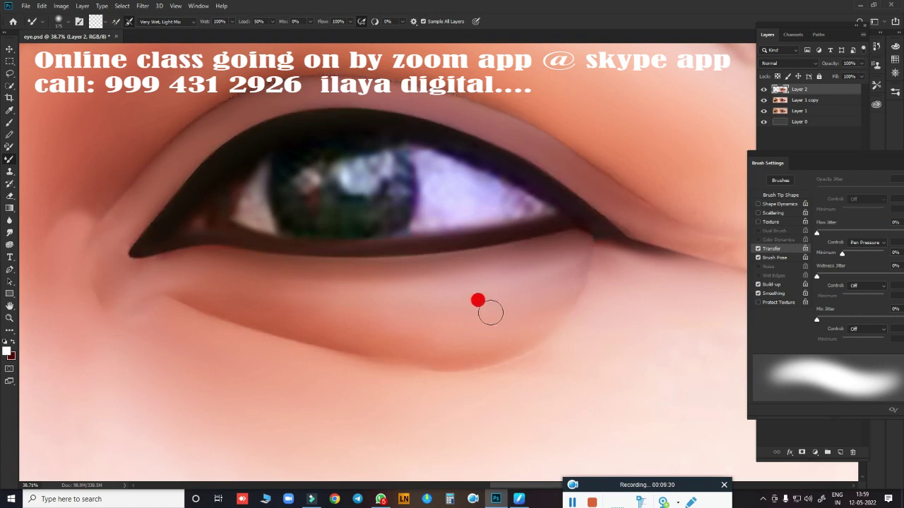
scroll(545, 252, "down", 3)
scroll(549, 238, "down", 3)
scroll(596, 293, "down", 2)
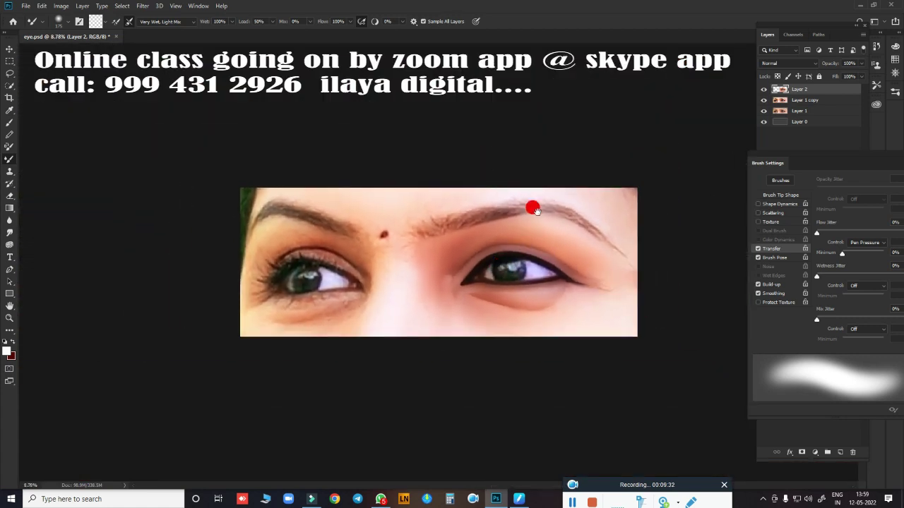
scroll(544, 252, "up", 3)
scroll(585, 257, "up", 2)
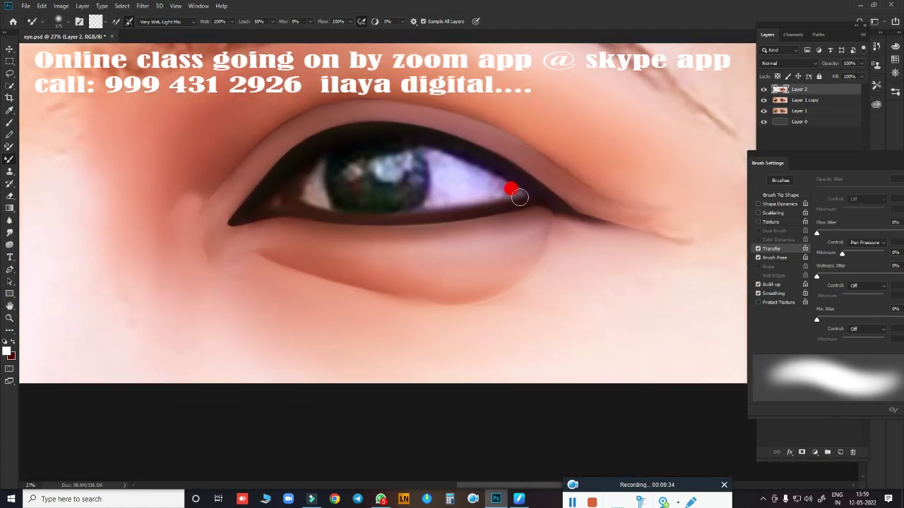
scroll(490, 187, "up", 1)
scroll(389, 188, "up", 1)
scroll(512, 247, "up", 1)
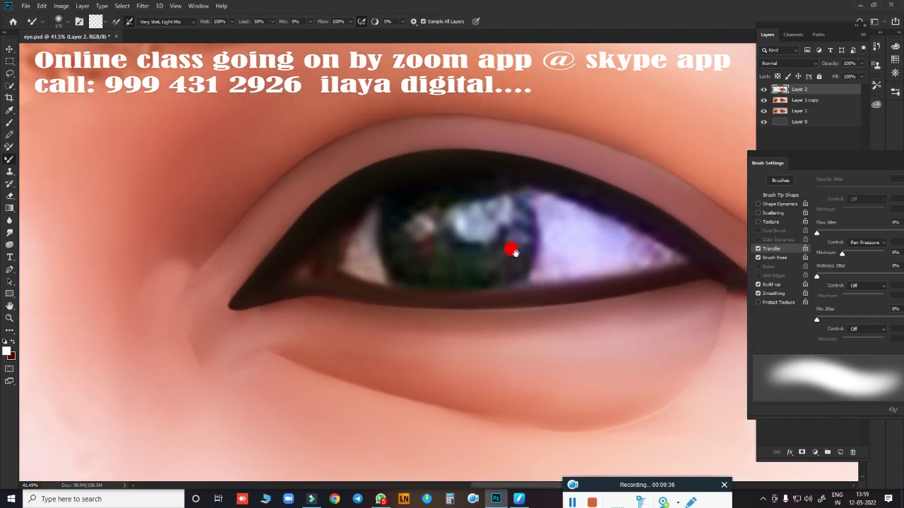
scroll(270, 296, "up", 1)
key("r")
left_click_drag(411, 236, 285, 200)
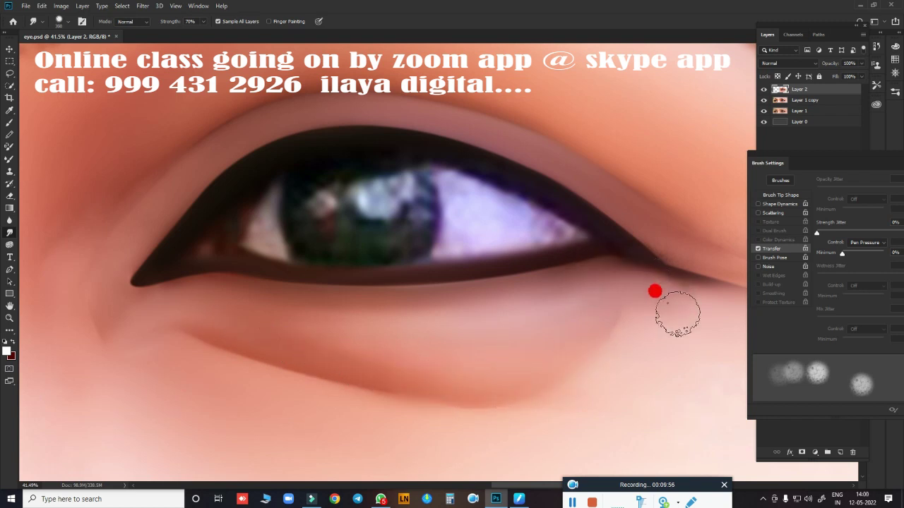
left_click_drag(547, 290, 405, 238)
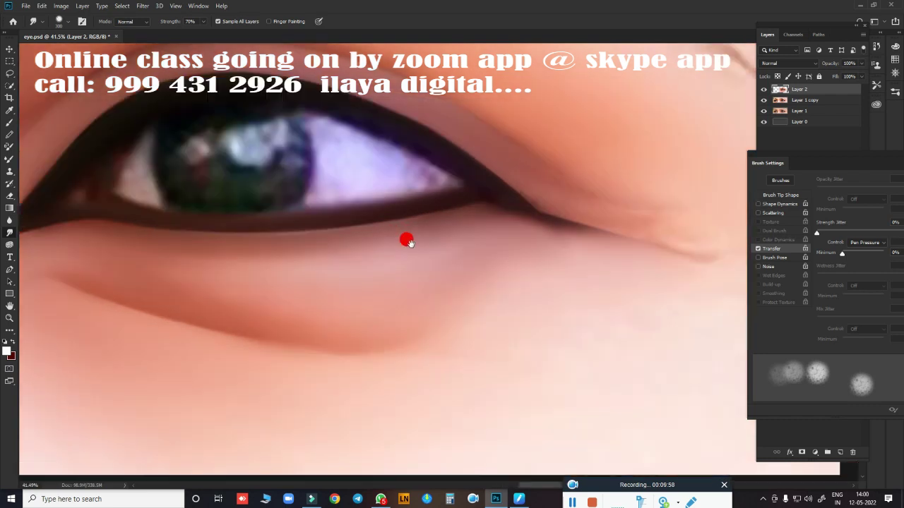
Smudge the outer eyeliner so the dark line extends out along the crease
left_click_drag(510, 173, 610, 205)
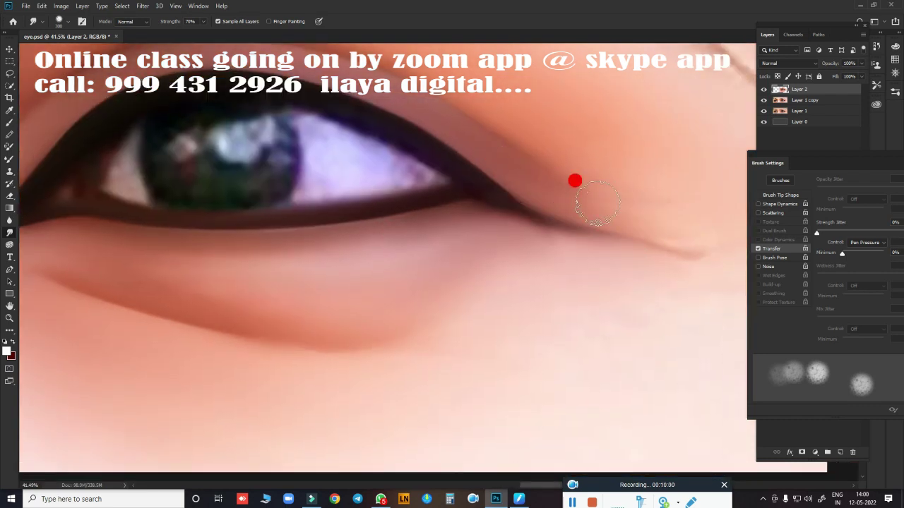
left_click_drag(476, 149, 473, 210)
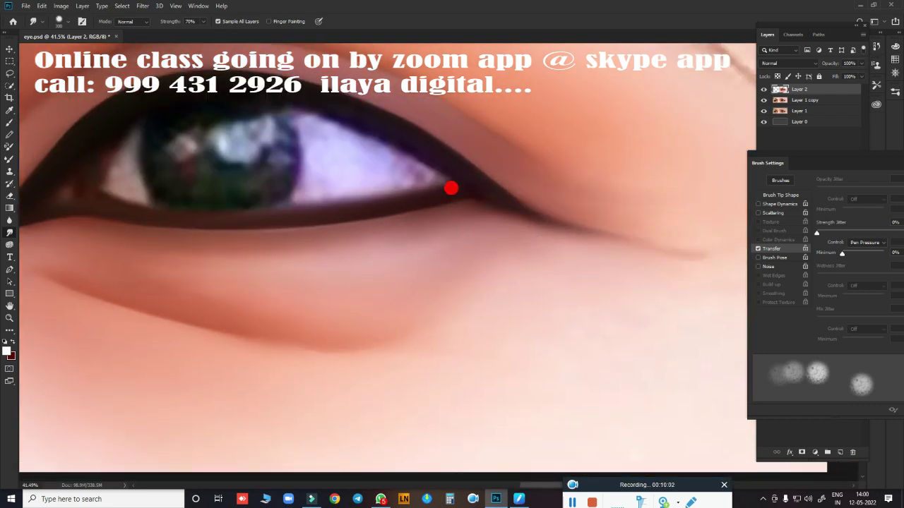
left_click_drag(569, 272, 473, 192)
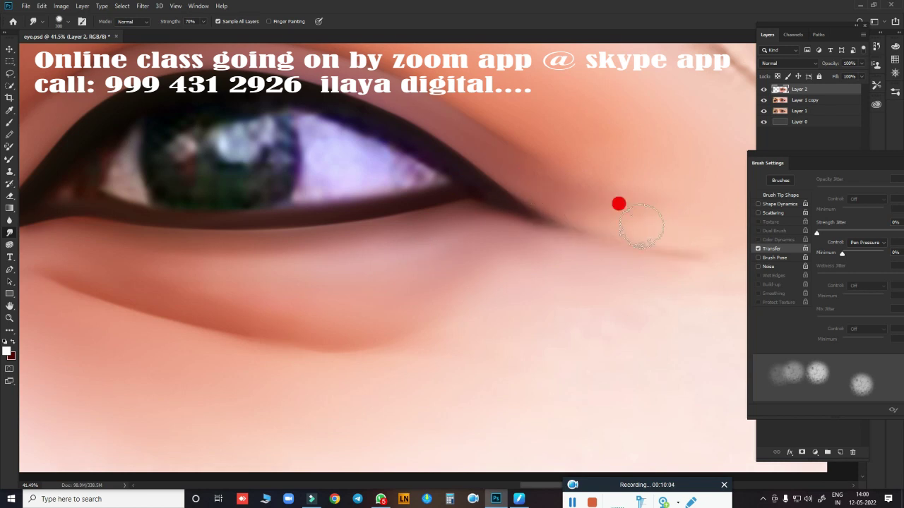
scroll(495, 205, "down", 2)
scroll(551, 247, "down", 4)
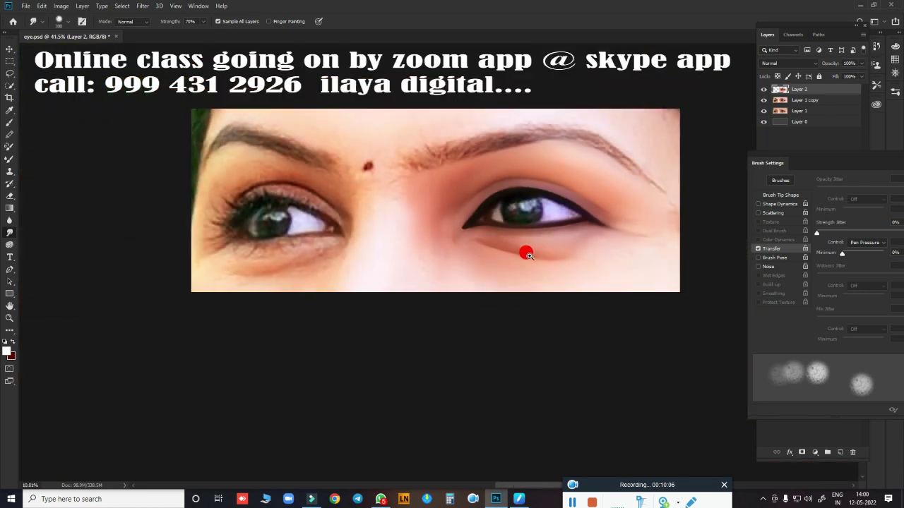
scroll(540, 262, "up", 2)
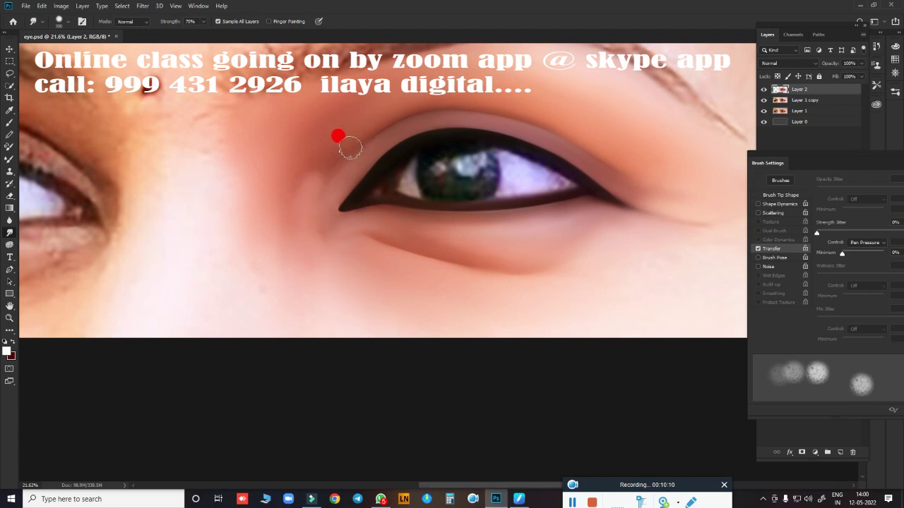
scroll(533, 241, "up", 2)
scroll(470, 245, "up", 1)
scroll(468, 259, "up", 1)
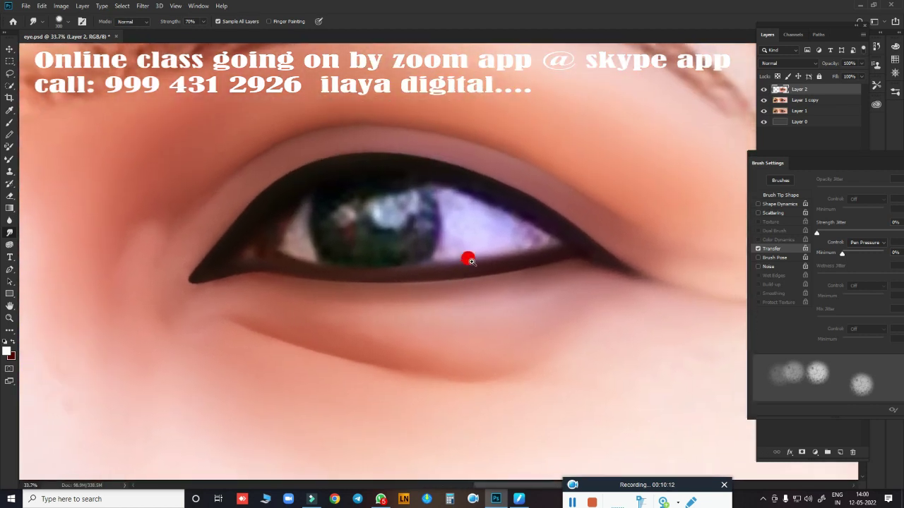
scroll(468, 258, "up", 1)
Hide and reshow Layer 2 to compare the painted eye against the photo
left_click(764, 89)
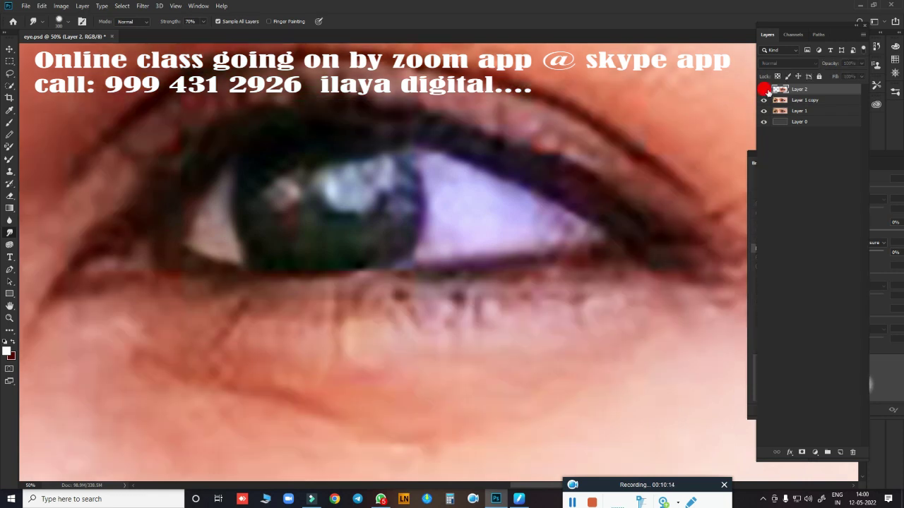
left_click(764, 89)
scroll(572, 212, "down", 1)
scroll(583, 196, "down", 1)
scroll(522, 238, "down", 1)
scroll(539, 252, "up", 1)
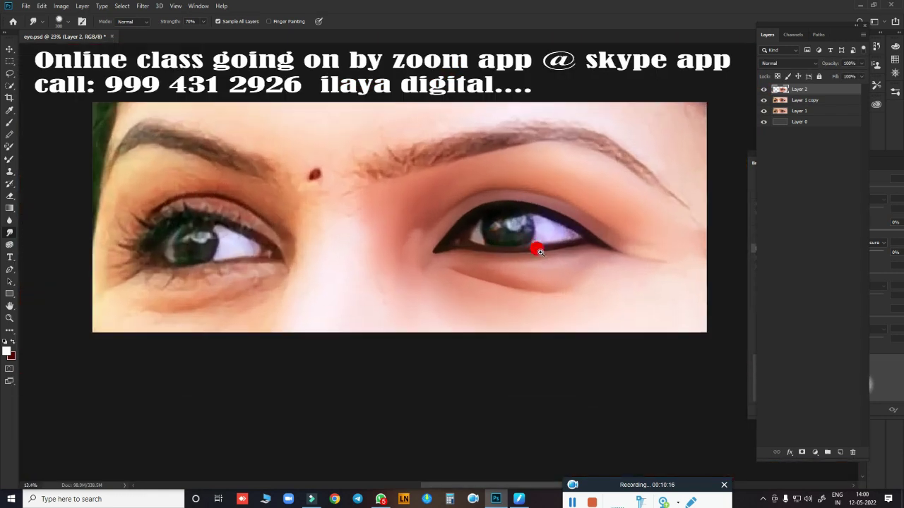
scroll(539, 252, "up", 2)
scroll(494, 296, "up", 1)
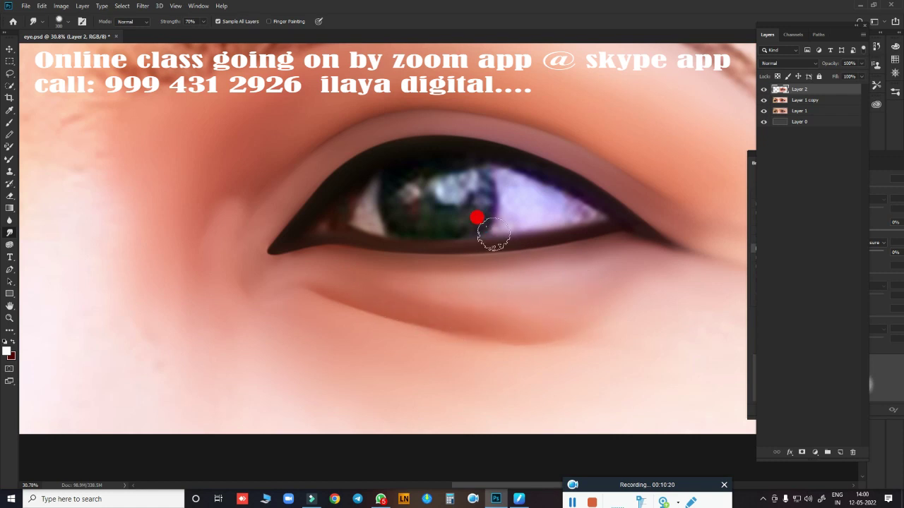
scroll(497, 248, "up", 1)
scroll(516, 186, "up", 1)
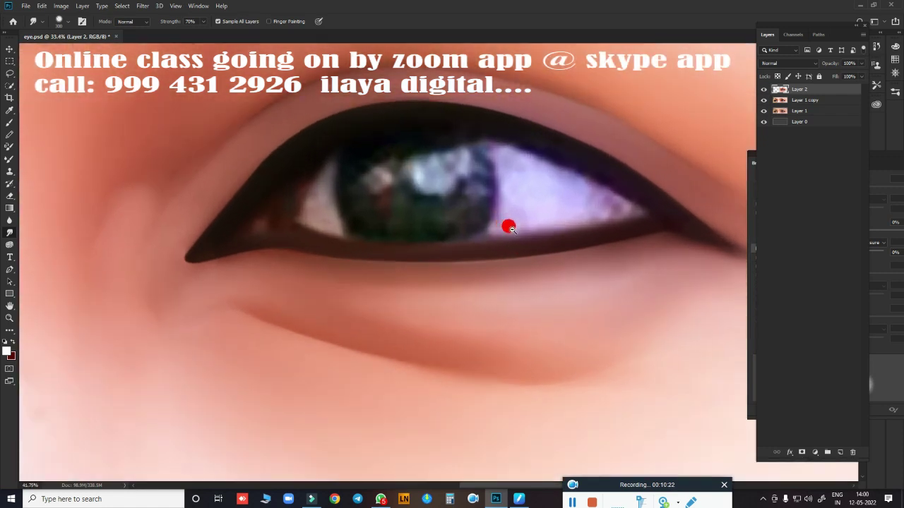
scroll(481, 209, "up", 1)
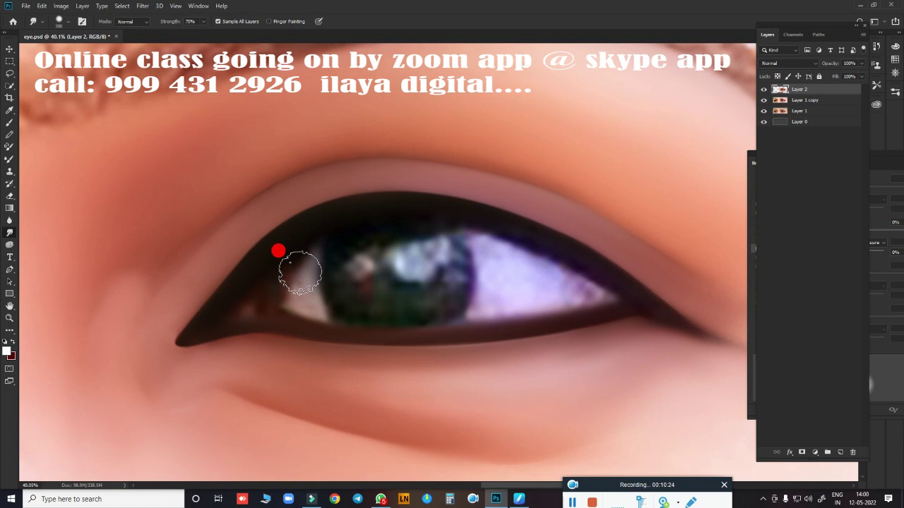
key("b")
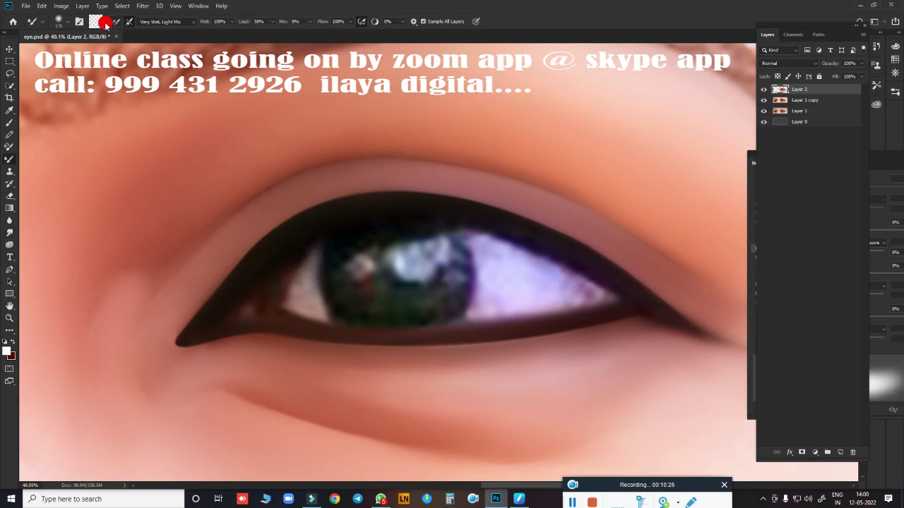
Sample a dark brown from the canvas and paint it along the upper lid crease
left_click(97, 21)
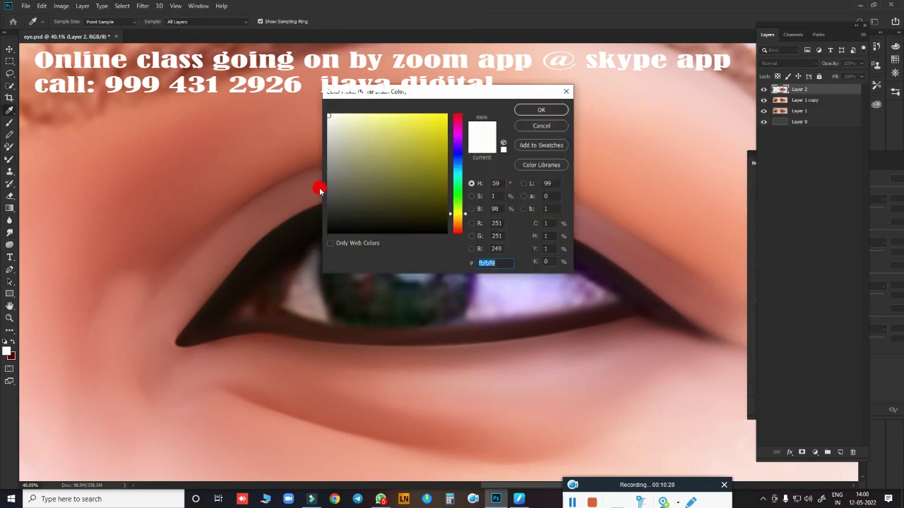
left_click(247, 196)
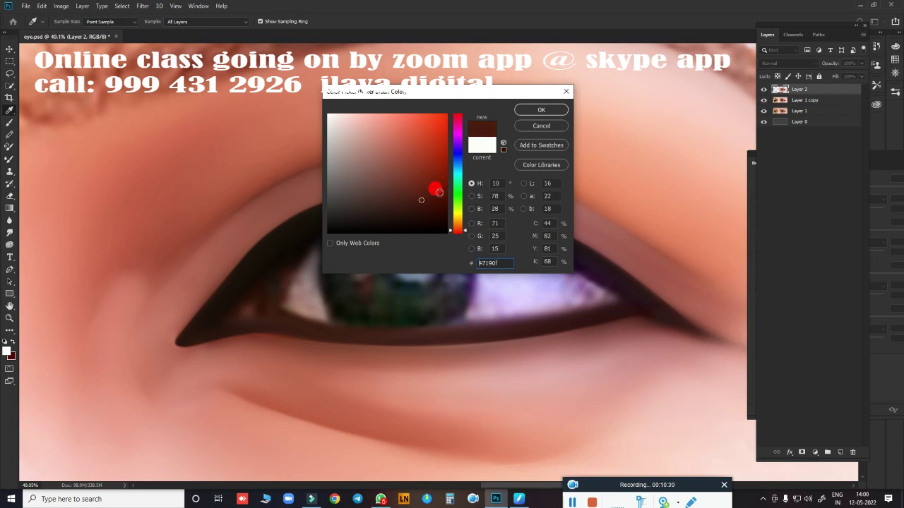
left_click(541, 109)
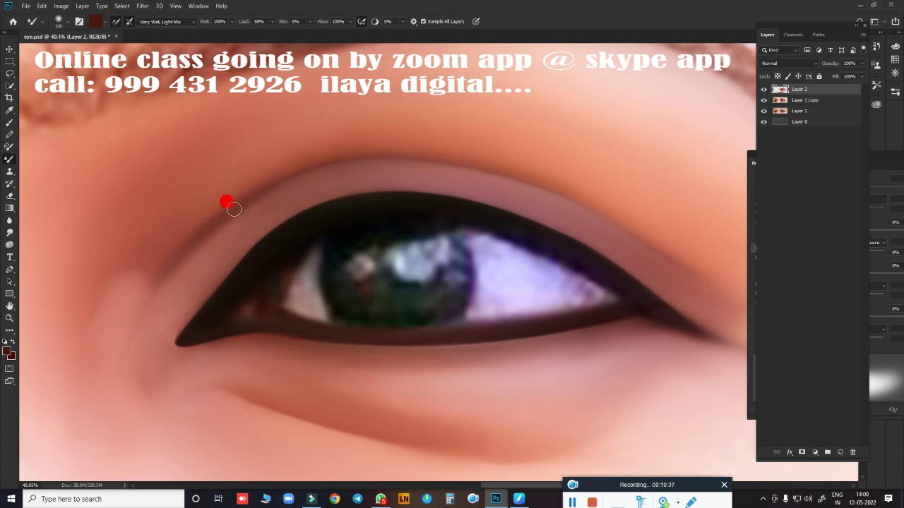
mouse_move(234, 208)
left_mouse_down()
mouse_move(349, 151)
mouse_move(435, 154)
left_mouse_up()
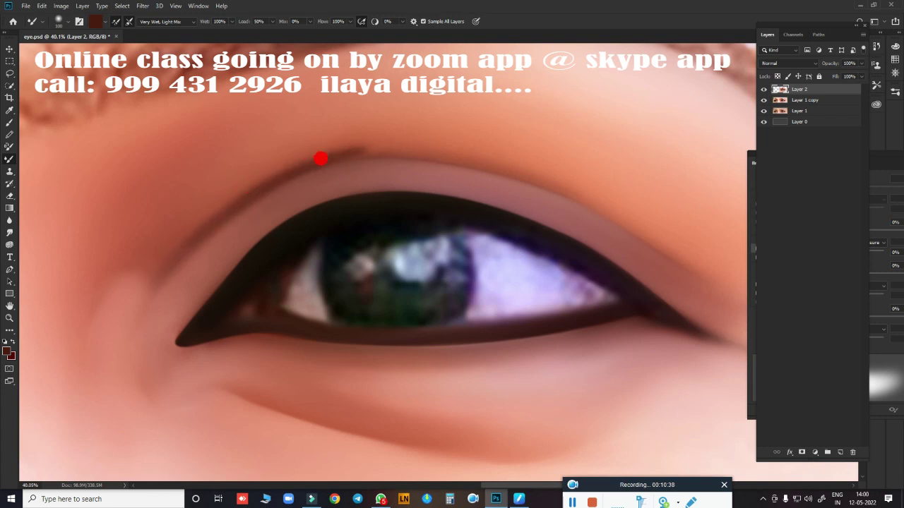
mouse_move(361, 156)
left_mouse_down()
mouse_move(445, 166)
mouse_move(443, 153)
mouse_move(495, 165)
mouse_move(665, 248)
left_mouse_up()
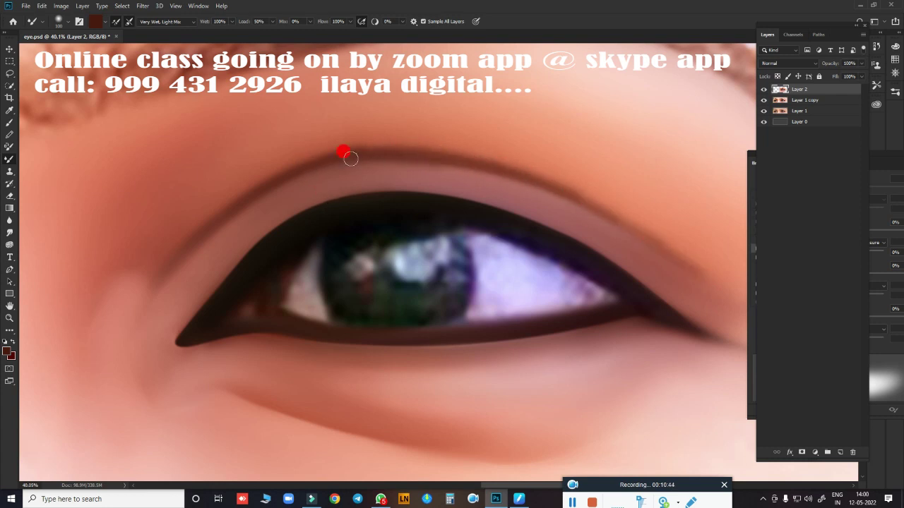
left_click_drag(350, 158, 417, 154)
mouse_move(492, 173)
left_mouse_down()
mouse_move(624, 219)
mouse_move(703, 277)
left_mouse_up()
Soften the brown crease line and inner eye corner with a slightly smaller Smudge brush
key("r")
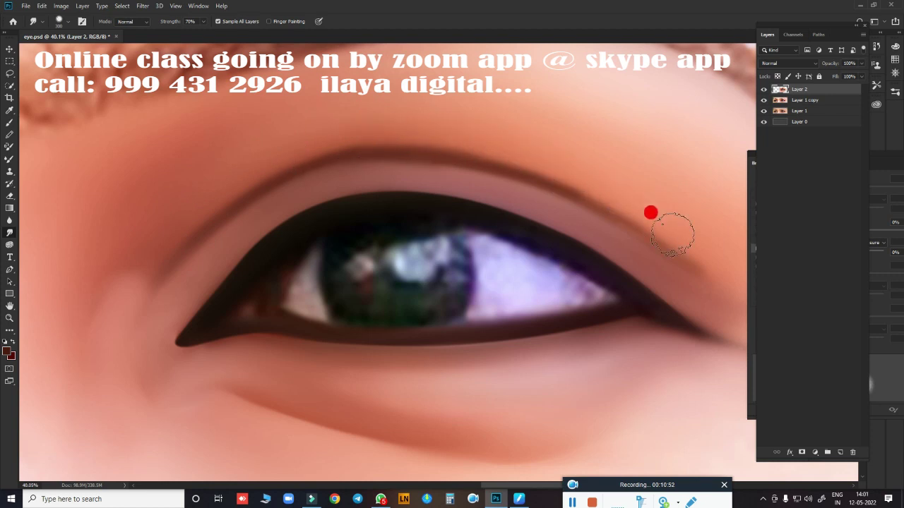
key("bracketleft")
left_click_drag(564, 219, 566, 209)
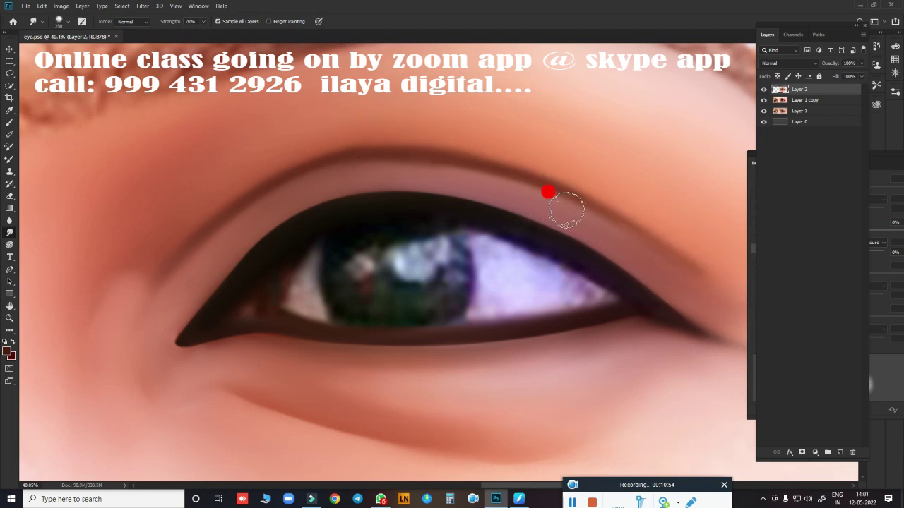
left_click_drag(376, 149, 169, 260)
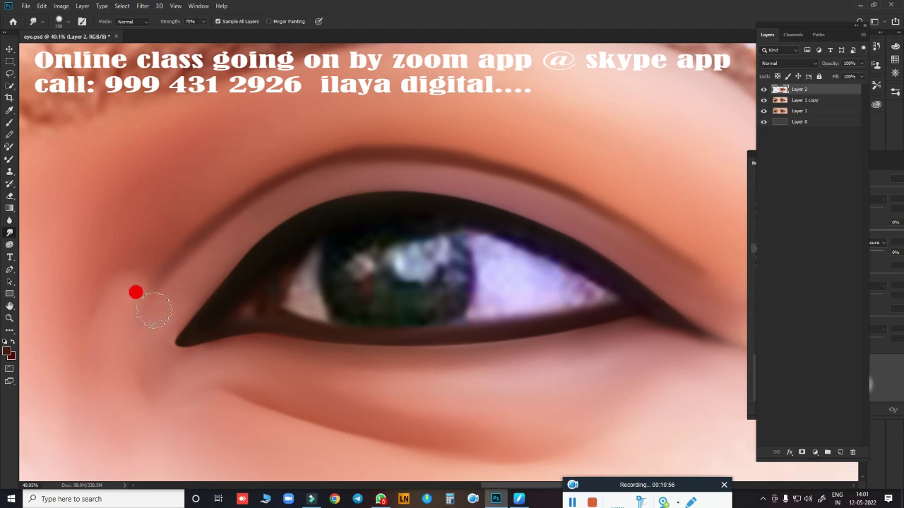
mouse_move(154, 309)
left_mouse_down()
mouse_move(151, 317)
mouse_move(170, 303)
mouse_move(600, 187)
mouse_move(383, 254)
mouse_move(214, 258)
mouse_move(297, 193)
left_mouse_up()
Hide Layer 2 to reveal the original photographed eye
scroll(403, 288, "down", 5)
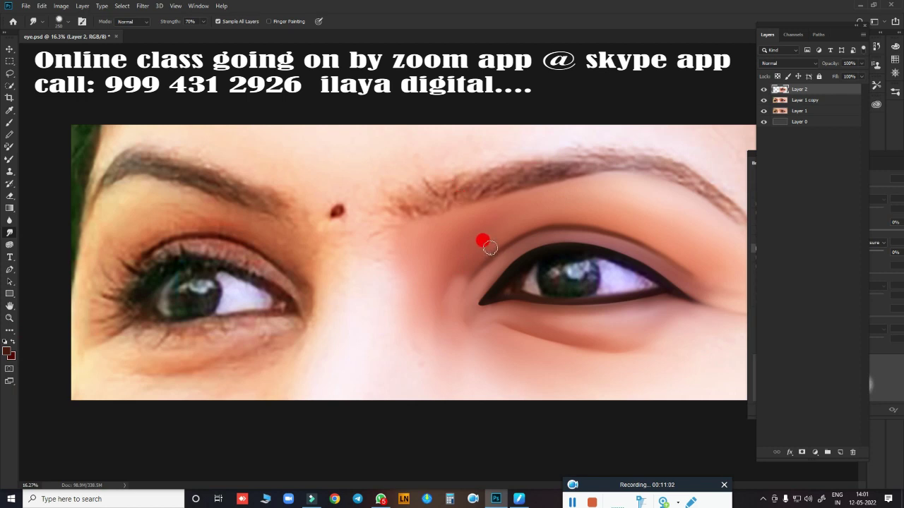
scroll(585, 268, "up", 2)
scroll(638, 256, "up", 2)
scroll(641, 270, "up", 1)
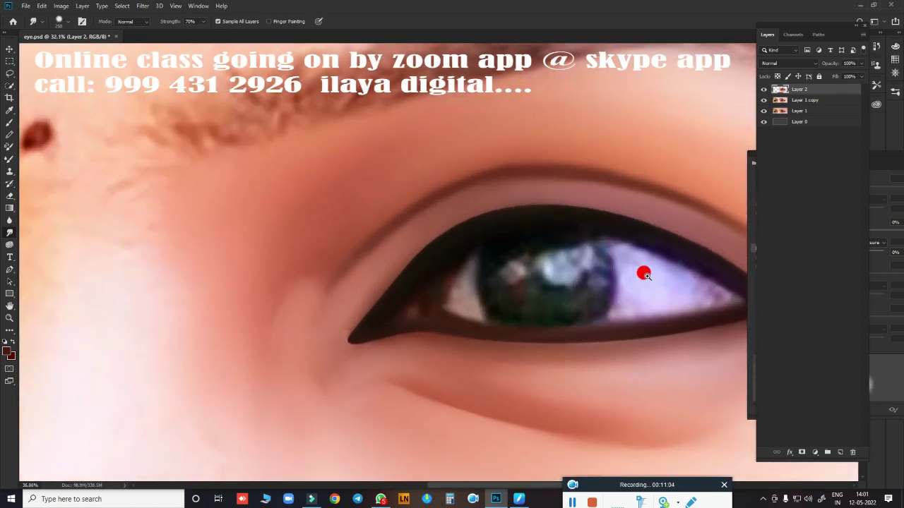
scroll(499, 206, "up", 1)
left_click(763, 89)
left_click(763, 92)
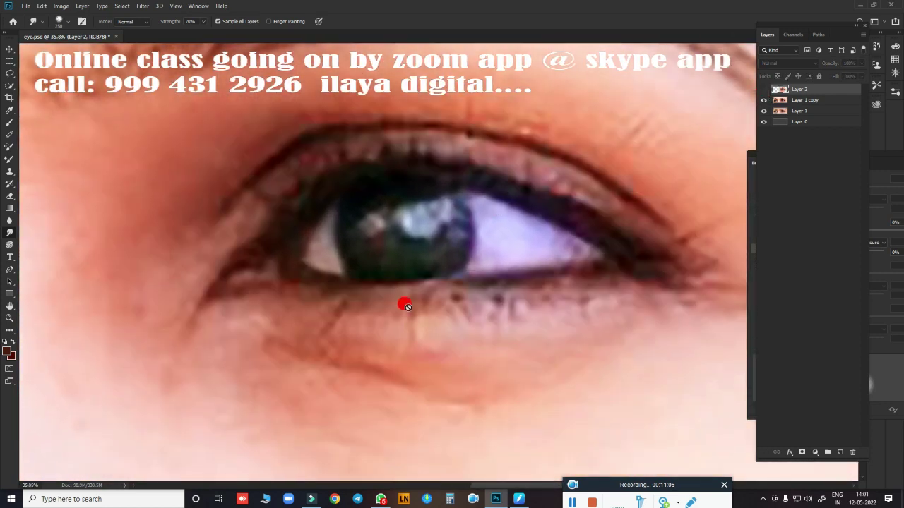
Draw an Elliptical Marquee circle around the iris and make Layer 2 visible again
key("p")
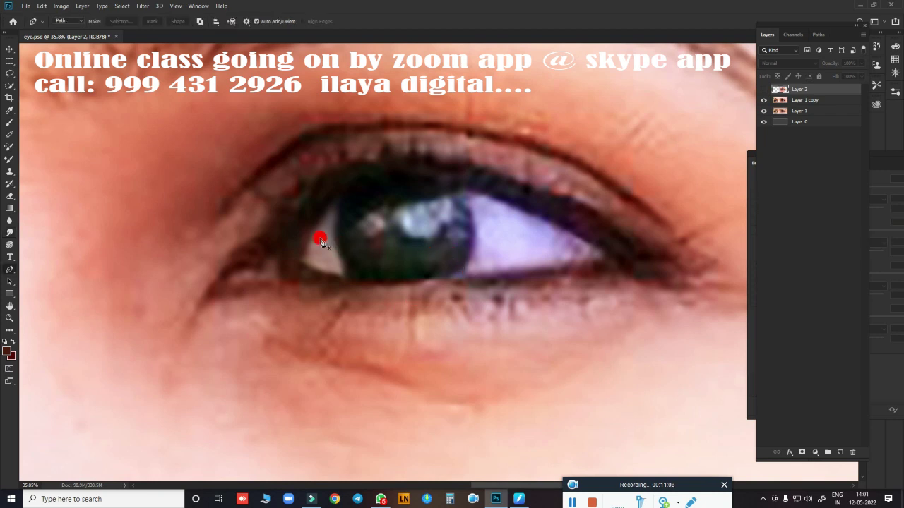
scroll(513, 257, "down", 2)
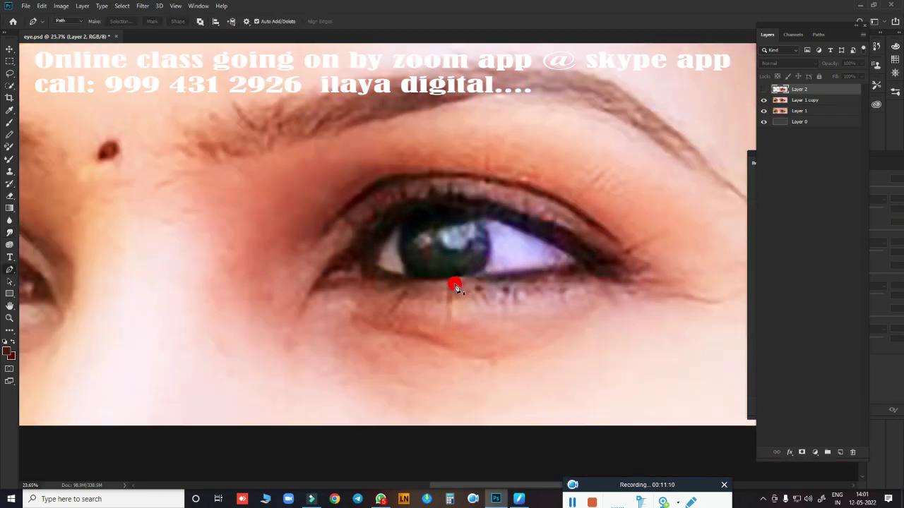
right_click(14, 65)
left_click(32, 71)
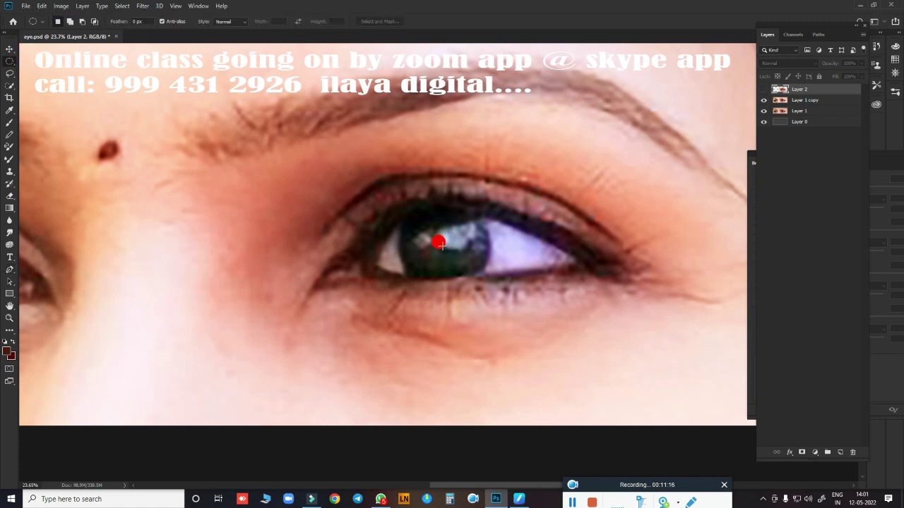
left_click_drag(438, 244, 489, 293)
left_click(763, 89)
scroll(473, 215, "up", 2)
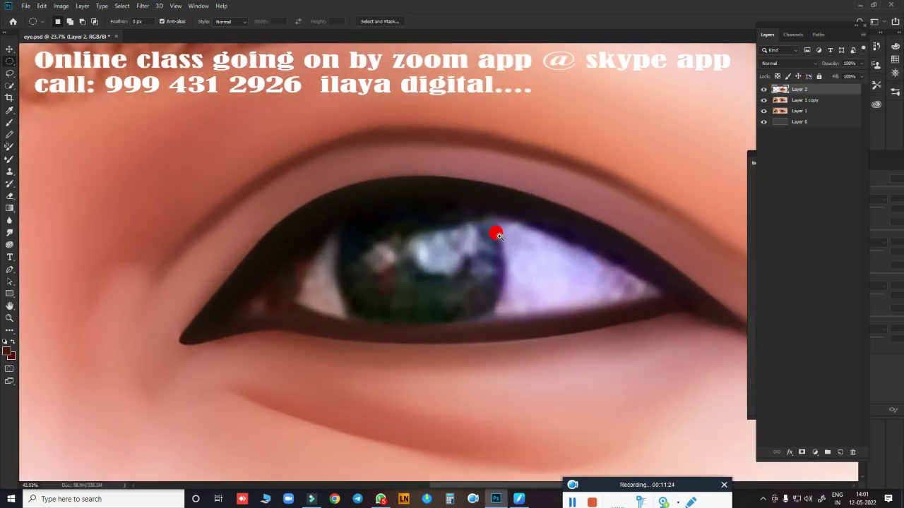
scroll(494, 232, "up", 1)
scroll(511, 218, "up", 1)
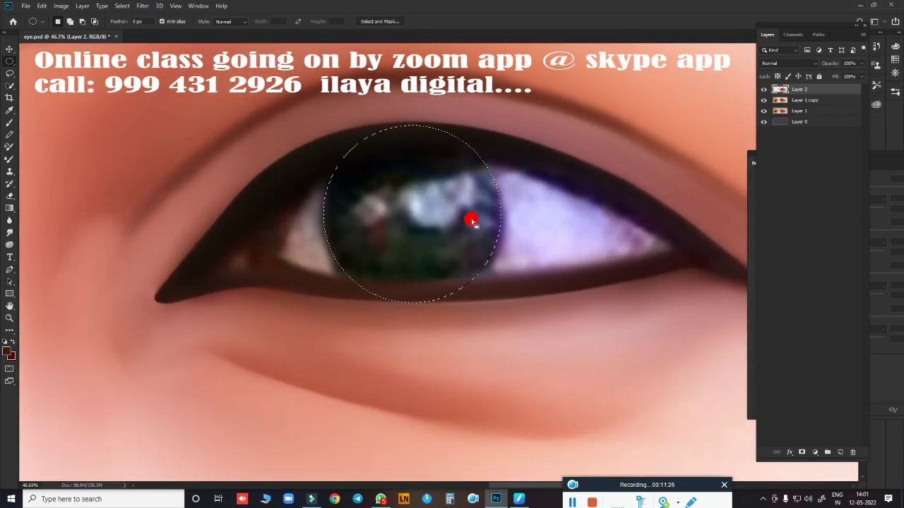
Smudge inside the iris circle into a near-black disc with two soft catchlights
key("r")
mouse_move(474, 225)
left_mouse_down()
mouse_move(363, 166)
mouse_move(341, 221)
mouse_move(386, 254)
mouse_move(377, 266)
mouse_move(482, 263)
mouse_move(407, 256)
left_mouse_up()
mouse_move(350, 253)
left_mouse_down()
mouse_move(405, 228)
mouse_move(345, 228)
mouse_move(356, 232)
mouse_move(345, 157)
mouse_move(460, 145)
mouse_move(472, 205)
mouse_move(460, 240)
mouse_move(433, 248)
mouse_move(464, 225)
mouse_move(393, 176)
mouse_move(396, 186)
mouse_move(367, 182)
mouse_move(388, 175)
mouse_move(392, 195)
left_mouse_up()
left_click_drag(369, 165, 348, 211)
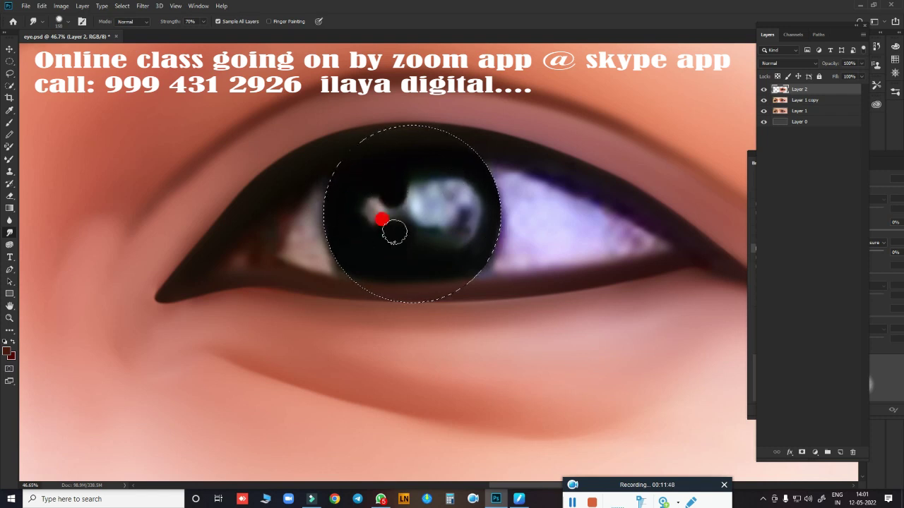
mouse_move(394, 232)
left_mouse_down()
mouse_move(414, 170)
mouse_move(474, 167)
mouse_move(452, 242)
mouse_move(416, 248)
mouse_move(477, 245)
mouse_move(461, 240)
mouse_move(475, 174)
mouse_move(460, 208)
mouse_move(345, 198)
mouse_move(363, 202)
left_mouse_up()
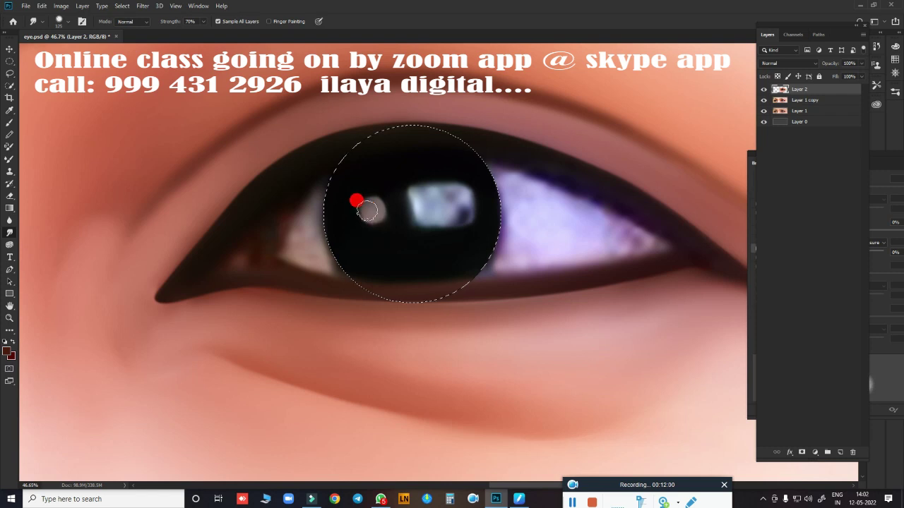
mouse_move(368, 217)
left_mouse_down()
mouse_move(369, 208)
mouse_move(398, 212)
mouse_move(372, 211)
mouse_move(414, 283)
mouse_move(374, 218)
mouse_move(427, 202)
mouse_move(426, 216)
mouse_move(418, 210)
mouse_move(450, 191)
mouse_move(458, 199)
mouse_move(450, 214)
mouse_move(429, 216)
mouse_move(448, 218)
mouse_move(426, 225)
mouse_move(414, 183)
mouse_move(450, 178)
left_mouse_up()
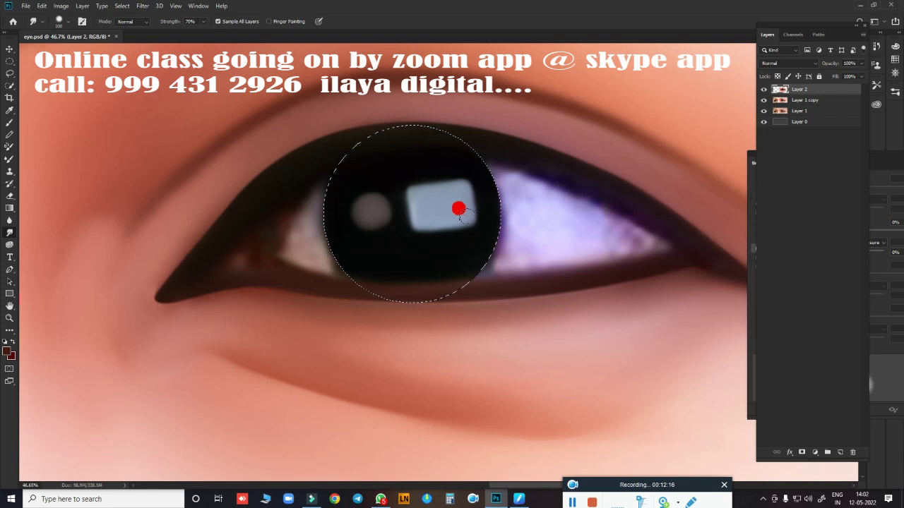
mouse_move(468, 183)
left_mouse_down()
mouse_move(467, 203)
mouse_move(480, 212)
mouse_move(470, 206)
left_mouse_up()
mouse_move(408, 208)
left_mouse_down()
mouse_move(367, 209)
mouse_move(515, 291)
left_mouse_up()
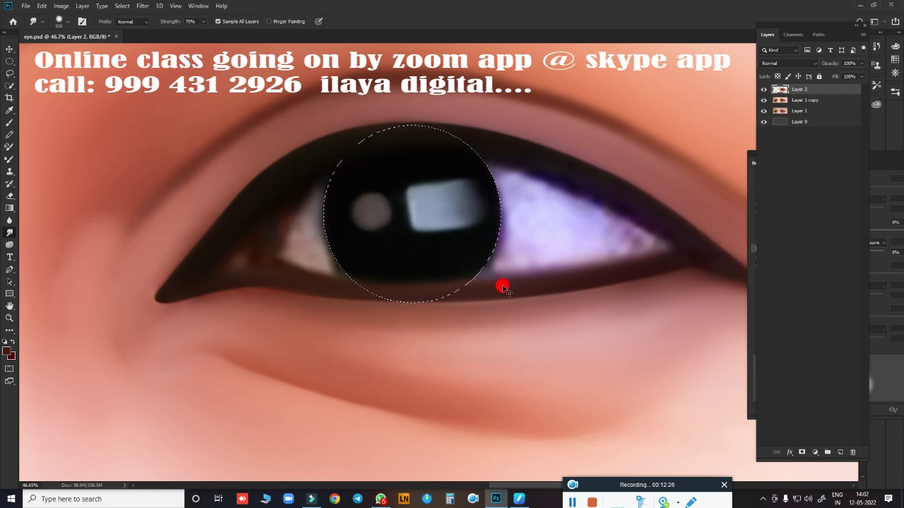
Feather the iris selection 3 px and smooth the eye whites left and right of the iris
key("shift+F6")
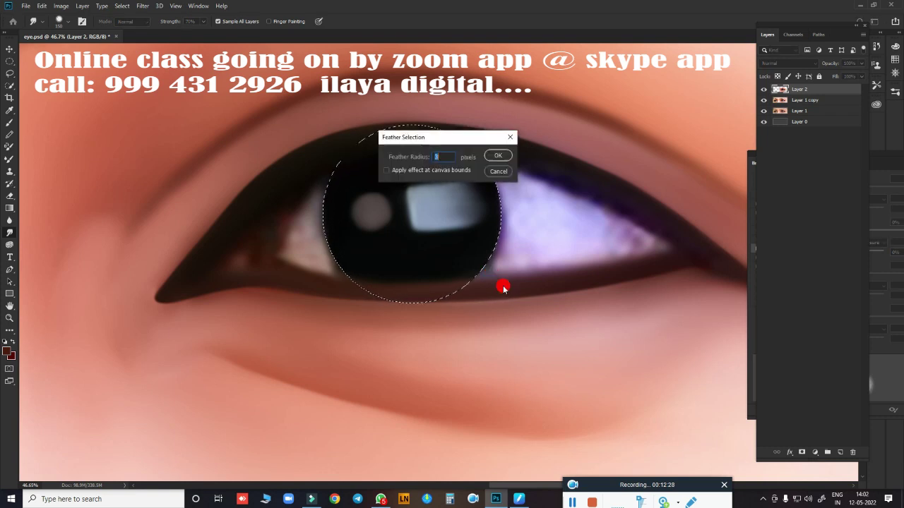
key("Return")
left_click_drag(406, 164, 432, 203)
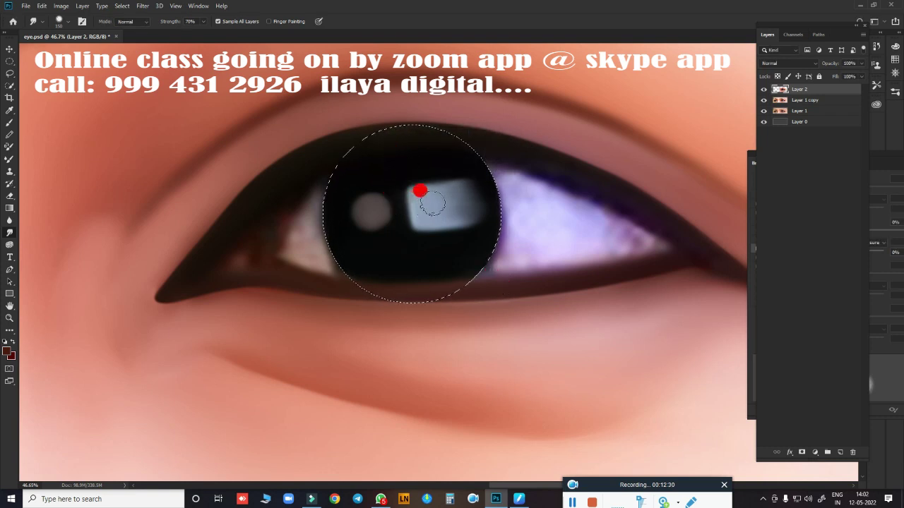
mouse_move(307, 226)
left_mouse_down()
mouse_move(299, 209)
mouse_move(325, 173)
mouse_move(301, 199)
mouse_move(333, 153)
mouse_move(363, 137)
mouse_move(307, 219)
left_mouse_up()
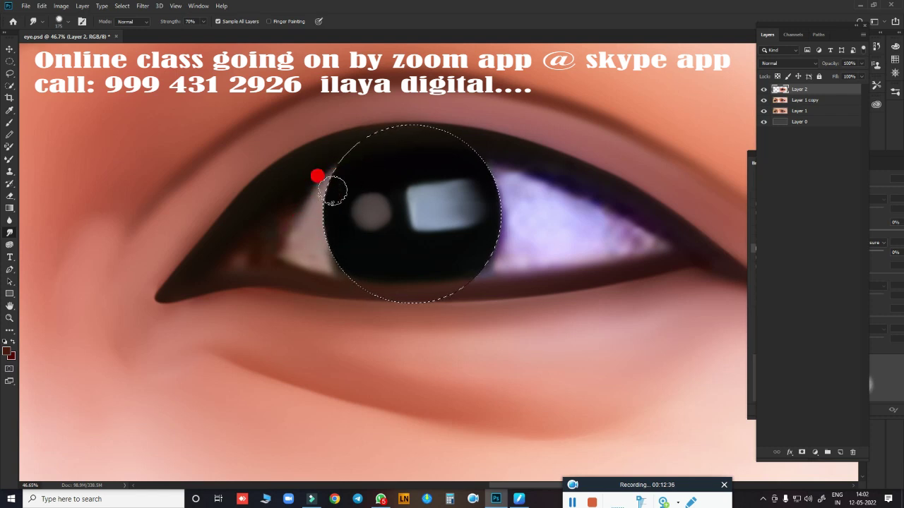
mouse_move(317, 175)
left_mouse_down()
mouse_move(343, 151)
mouse_move(304, 228)
mouse_move(351, 252)
mouse_move(306, 240)
mouse_move(397, 244)
mouse_move(530, 193)
mouse_move(470, 161)
mouse_move(515, 190)
left_mouse_up()
mouse_move(479, 219)
left_mouse_down()
mouse_move(513, 224)
mouse_move(393, 273)
mouse_move(565, 333)
mouse_move(492, 288)
mouse_move(432, 307)
mouse_move(497, 372)
mouse_move(496, 383)
mouse_move(511, 315)
mouse_move(495, 300)
mouse_move(545, 309)
mouse_move(359, 283)
mouse_move(422, 279)
left_mouse_up()
left_click(764, 92)
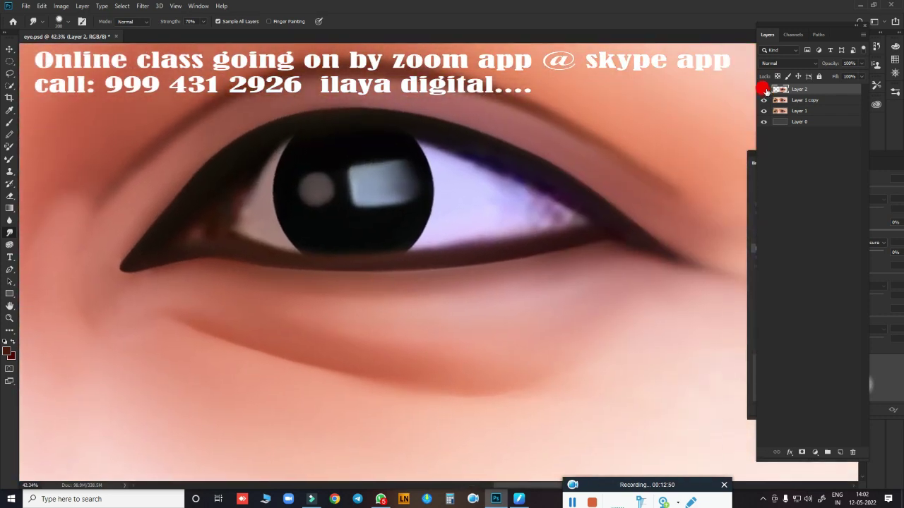
Hide Layer 2, zoom in, and start a pen path from the eye's corners
left_click(764, 90)
key("p")
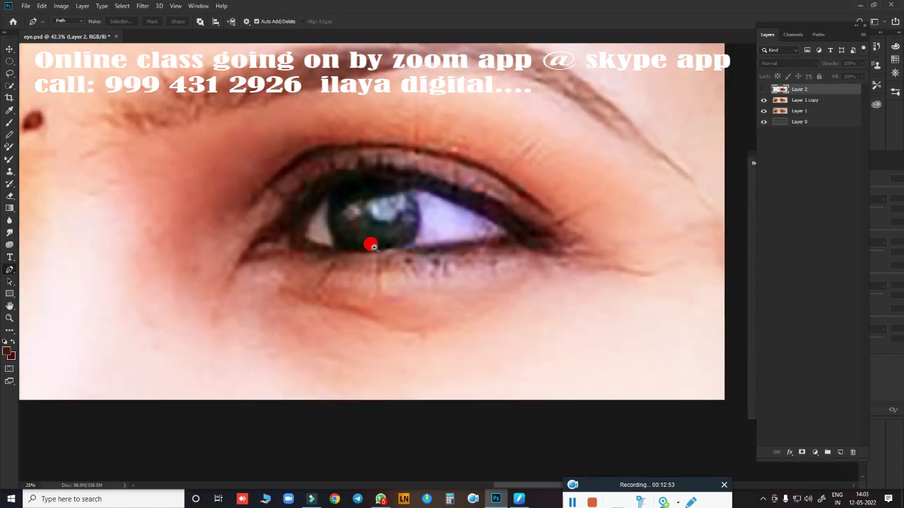
scroll(369, 244, "down", 3)
left_click_drag(412, 235, 564, 263)
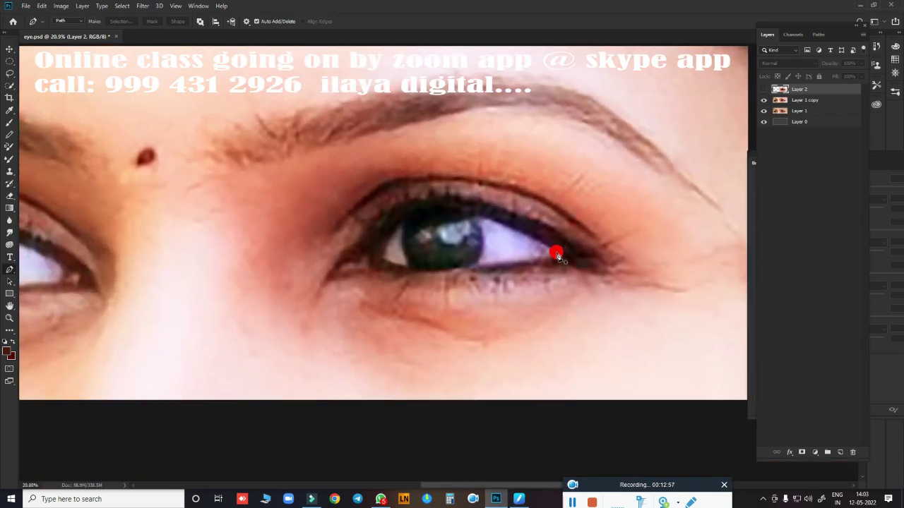
left_click(557, 253)
mouse_move(387, 241)
left_mouse_down()
mouse_move(332, 303)
mouse_move(340, 307)
left_mouse_up()
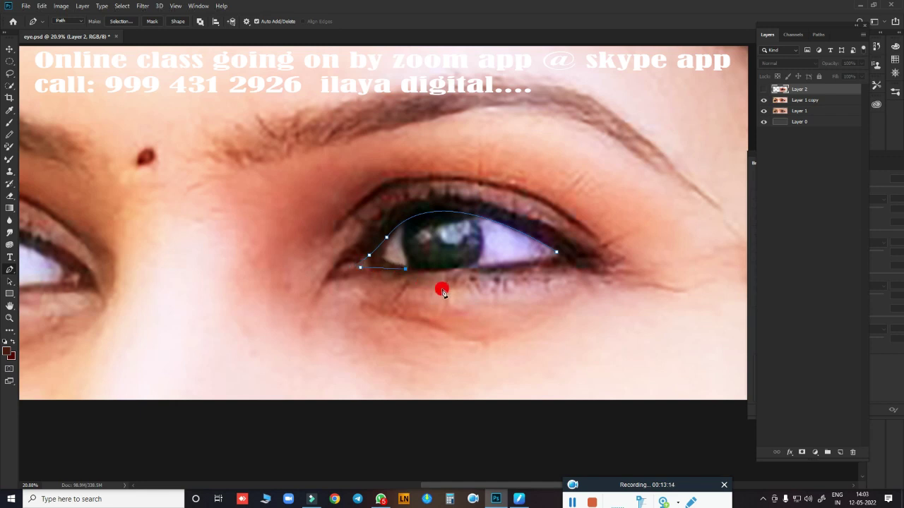
Finish tracing the path along the lower lid and convert it into a selection
scroll(452, 282, "down", 2)
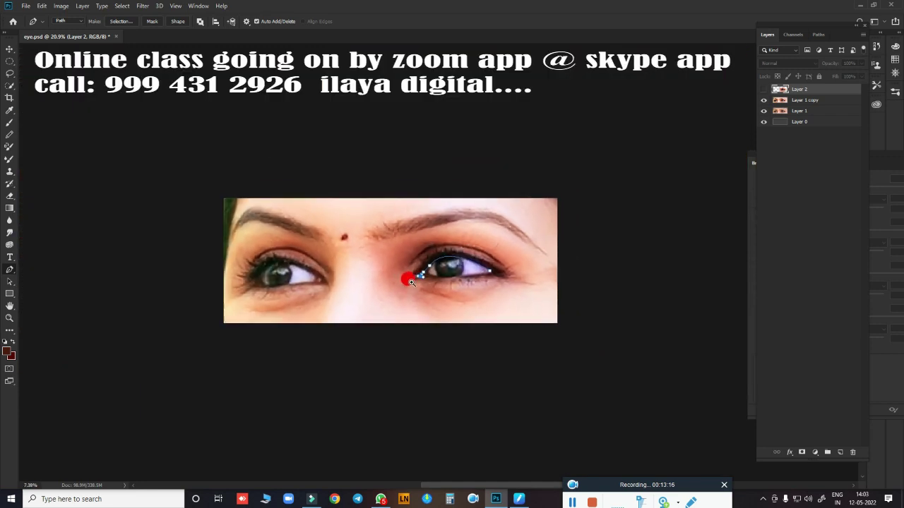
scroll(404, 276, "up", 1)
scroll(426, 285, "up", 4)
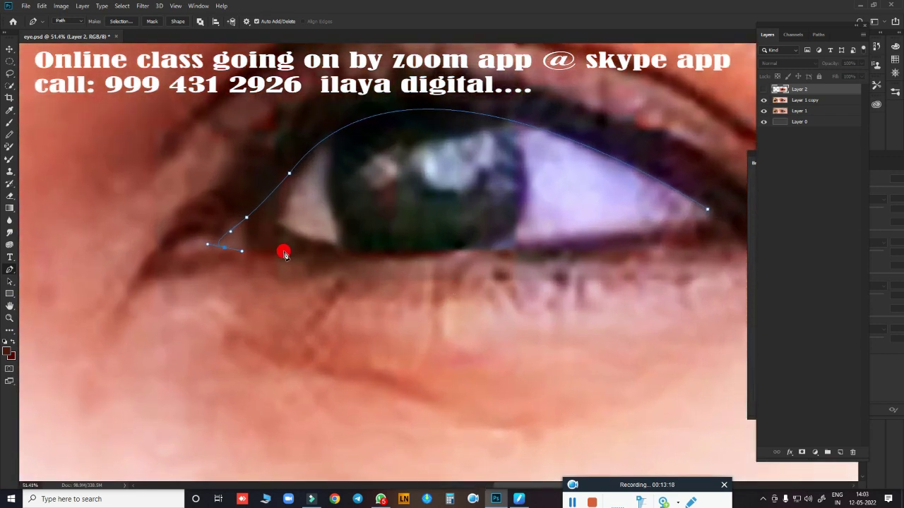
left_click_drag(267, 249, 281, 233)
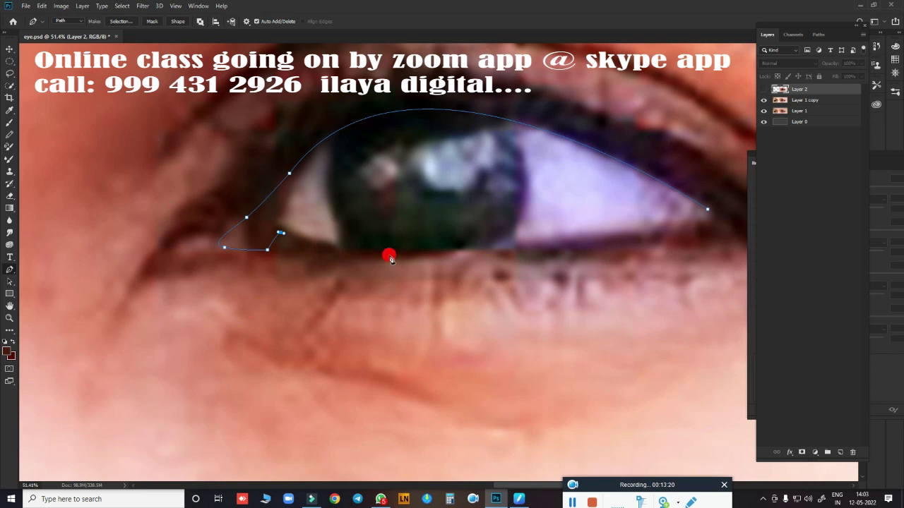
left_click_drag(532, 246, 672, 223)
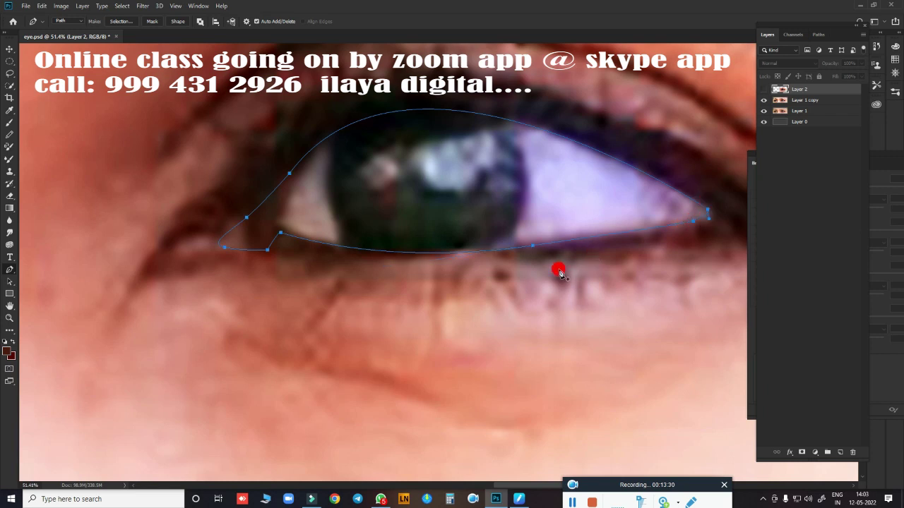
key("Escape")
key("ctrl+z")
key("ctrl+Return")
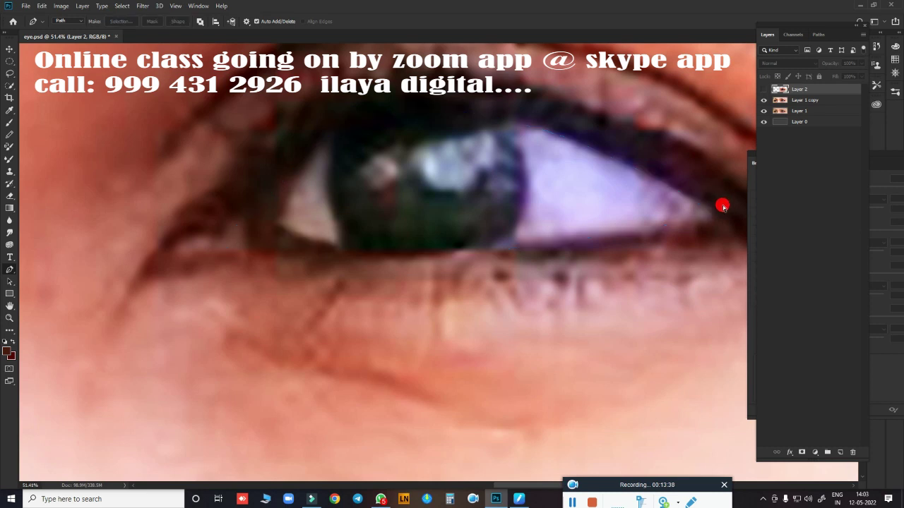
Feather the eye selection and show the painted eye layer again
key("shift+F6")
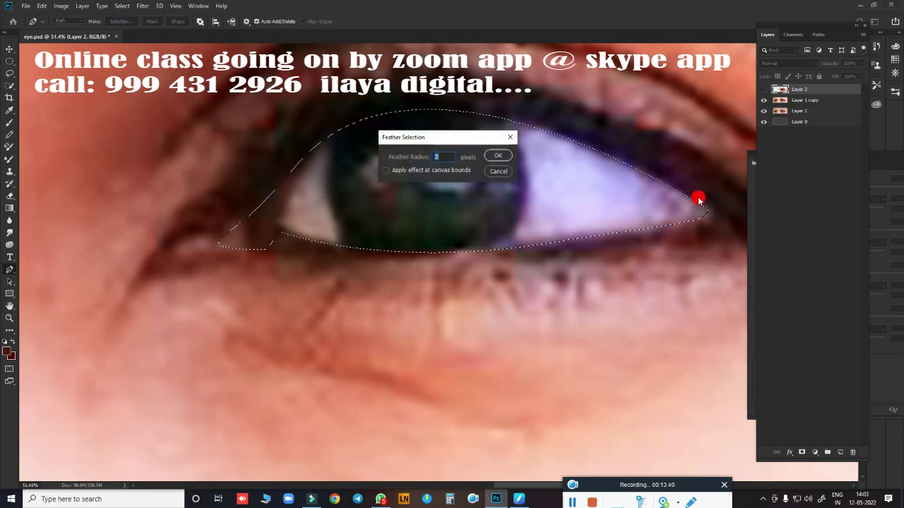
key("Return")
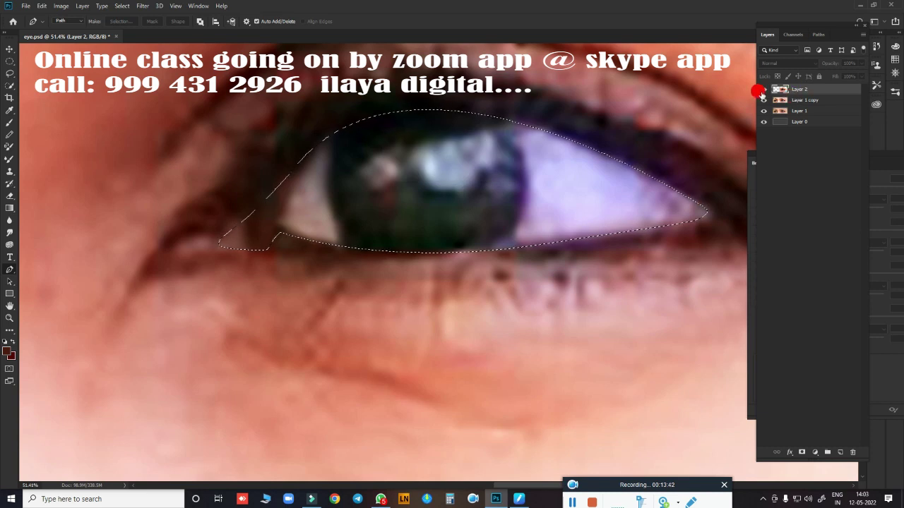
left_click(763, 89)
scroll(419, 204, "down", 2)
scroll(396, 222, "up", 2)
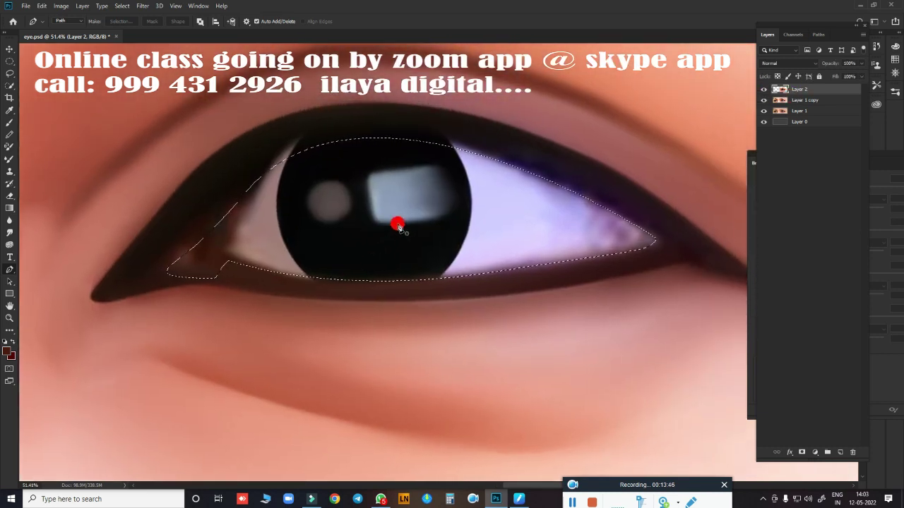
Smudge with a smaller brush to lighten the upper-lid band and smooth the inner-corner white
key("r")
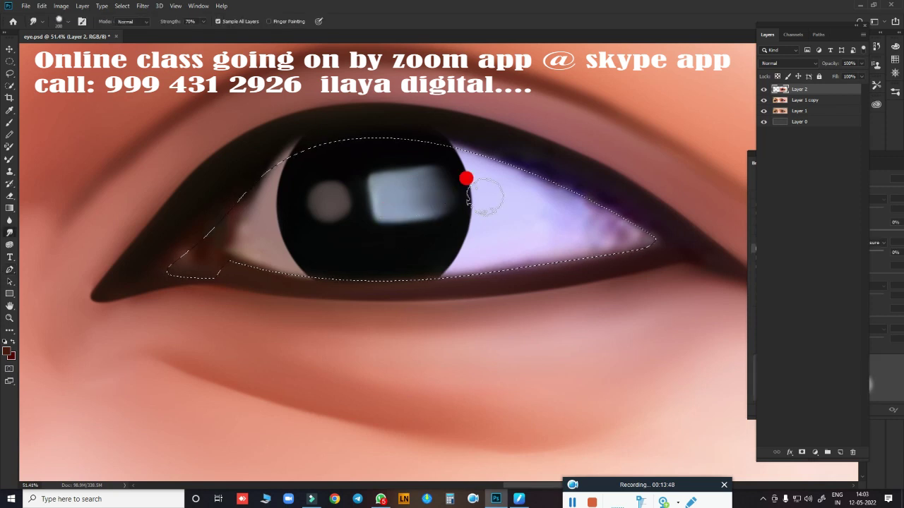
key("bracketleft")
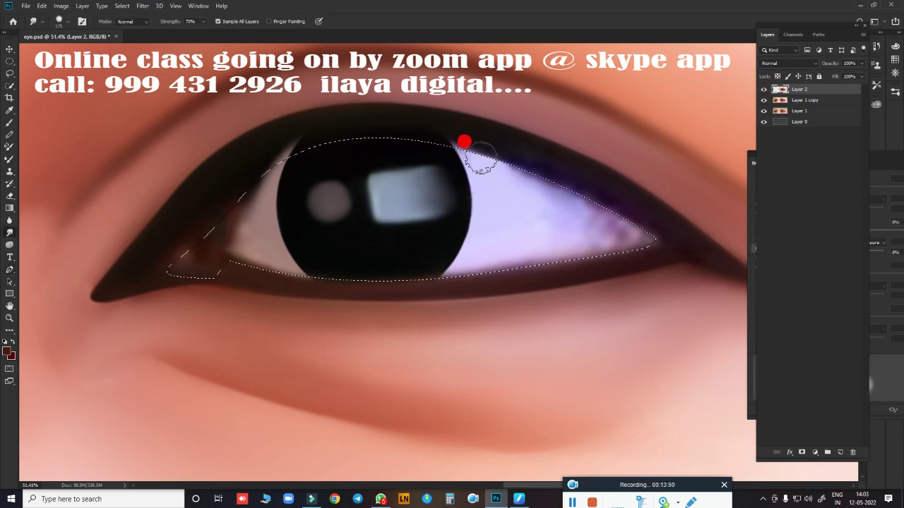
mouse_move(480, 160)
left_mouse_down()
mouse_move(547, 185)
mouse_move(409, 285)
mouse_move(303, 243)
mouse_move(538, 262)
mouse_move(619, 225)
mouse_move(605, 233)
mouse_move(601, 217)
mouse_move(610, 233)
mouse_move(558, 259)
mouse_move(529, 194)
mouse_move(583, 204)
mouse_move(615, 233)
mouse_move(617, 187)
mouse_move(635, 205)
mouse_move(597, 244)
mouse_move(290, 370)
mouse_move(222, 216)
mouse_move(238, 247)
left_mouse_up()
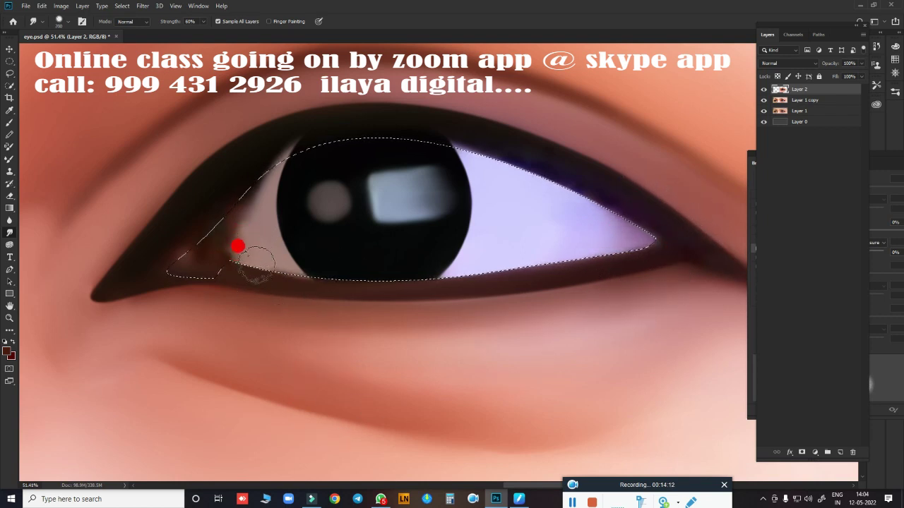
mouse_move(273, 276)
left_mouse_down()
mouse_move(216, 187)
mouse_move(243, 147)
mouse_move(234, 213)
mouse_move(216, 198)
mouse_move(209, 222)
mouse_move(174, 243)
left_mouse_up()
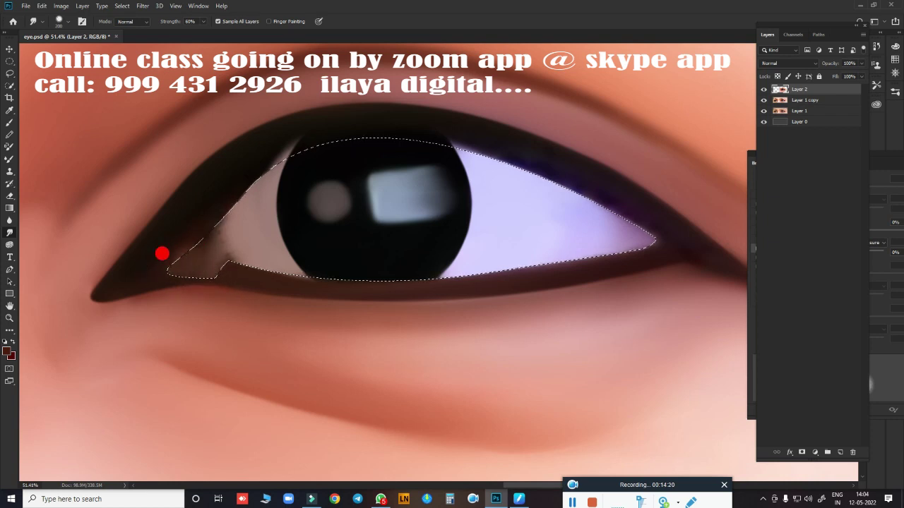
mouse_move(162, 253)
left_mouse_down()
mouse_move(212, 268)
mouse_move(245, 228)
mouse_move(308, 339)
mouse_move(320, 305)
left_mouse_up()
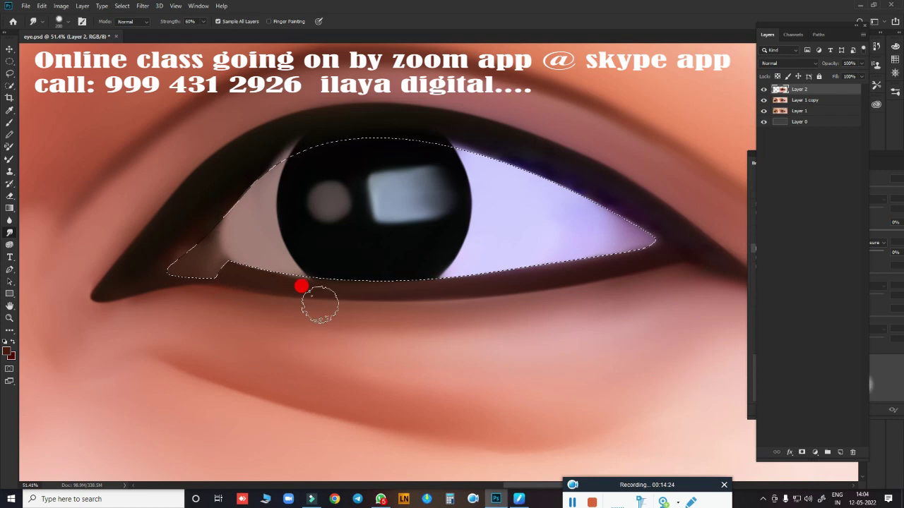
Re-feather the selection and smooth the eye white from the inner to the outer corner
key("shift+F6")
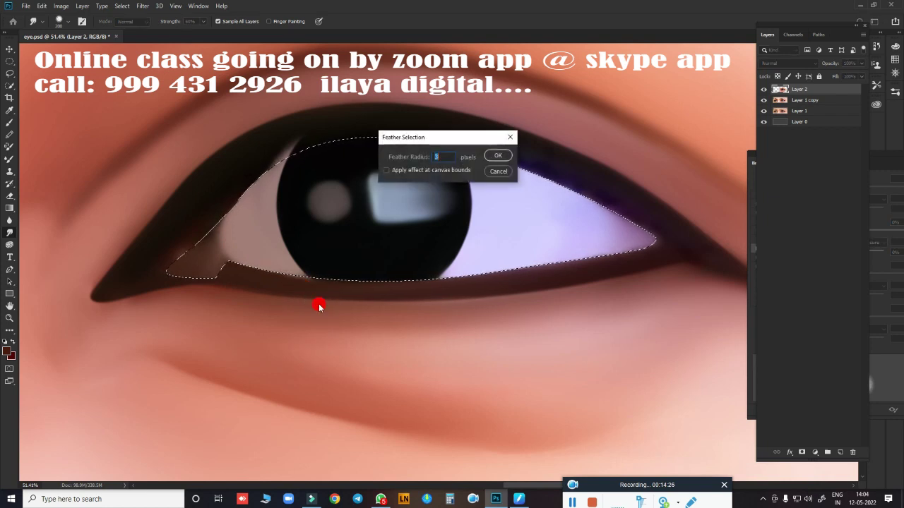
key("Return")
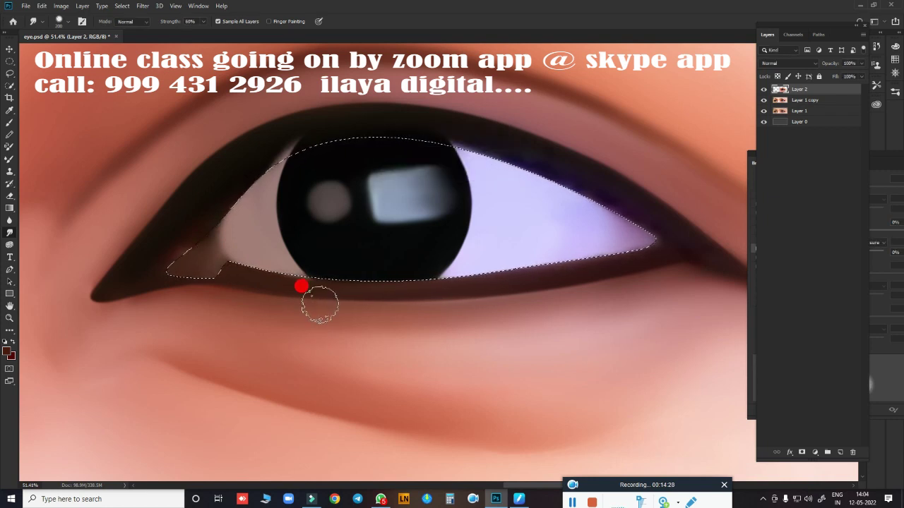
mouse_move(320, 305)
left_mouse_down()
mouse_move(262, 202)
mouse_move(208, 216)
mouse_move(255, 178)
mouse_move(224, 181)
mouse_move(258, 155)
mouse_move(426, 129)
mouse_move(523, 157)
mouse_move(594, 193)
left_mouse_up()
mouse_move(655, 247)
left_mouse_down()
mouse_move(680, 242)
mouse_move(636, 250)
mouse_move(666, 245)
left_mouse_up()
Blend the brownish inner corner into grey-brown and soften the lower lid edge below it
left_click(270, 258)
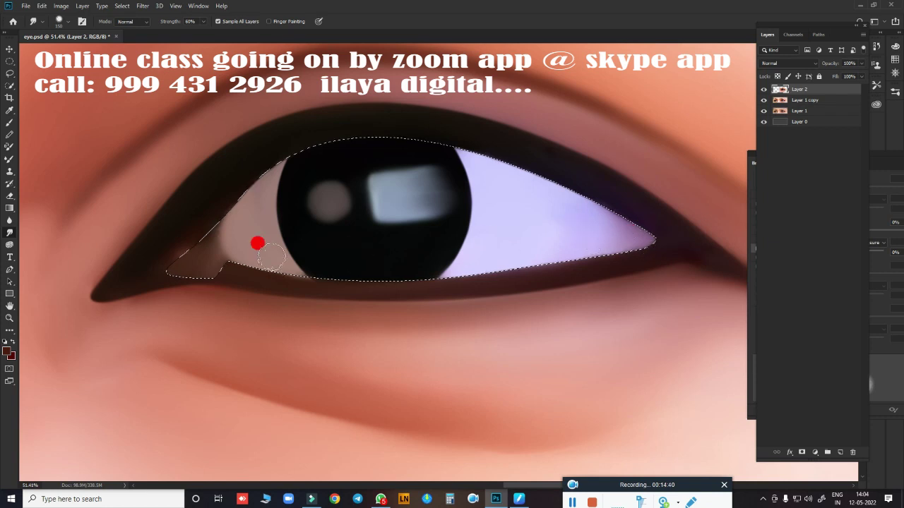
mouse_move(173, 261)
left_mouse_down()
mouse_move(158, 262)
mouse_move(226, 194)
mouse_move(151, 244)
mouse_move(281, 295)
mouse_move(307, 285)
left_mouse_up()
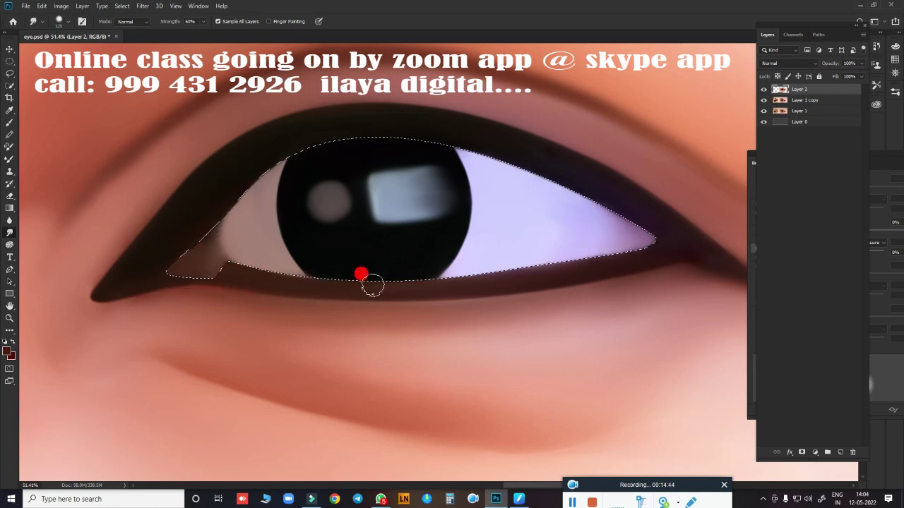
mouse_move(606, 250)
left_mouse_down()
mouse_move(689, 234)
mouse_move(588, 252)
left_mouse_up()
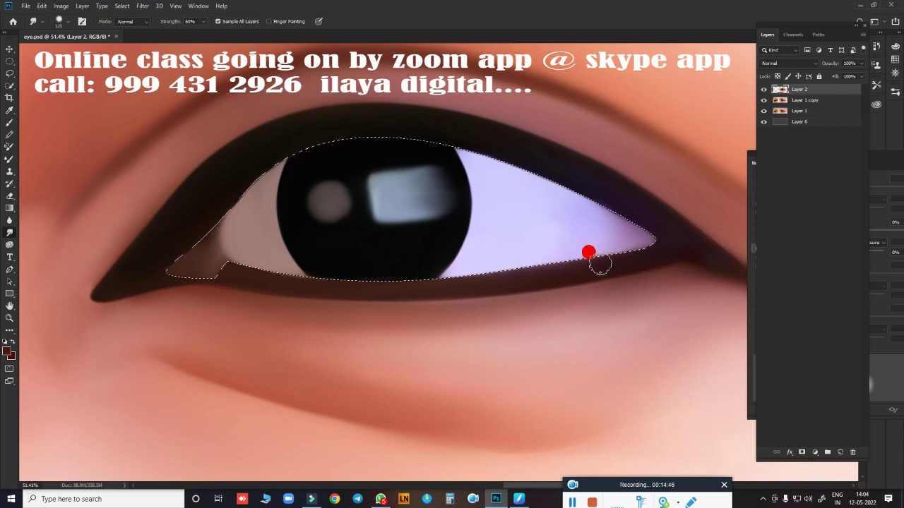
left_click_drag(372, 324, 451, 313)
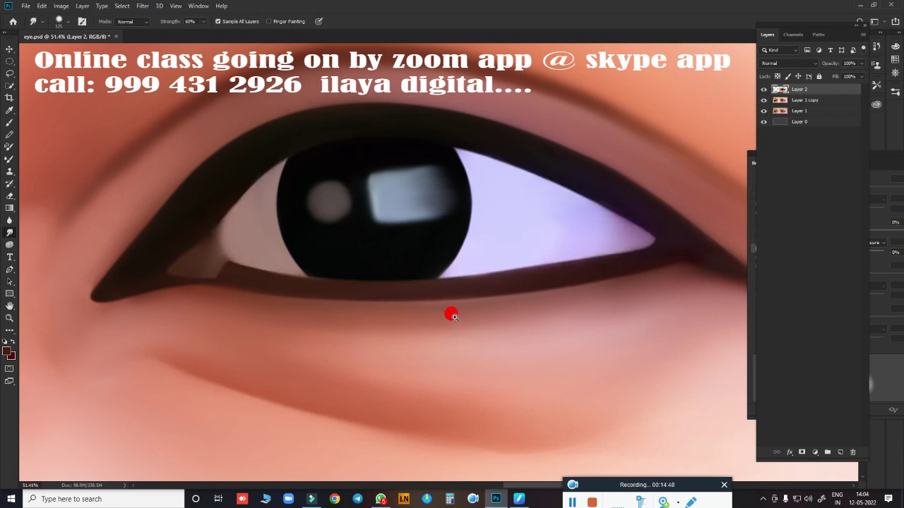
key("ctrl+minus")
key("ctrl+minus")
key("ctrl+minus")
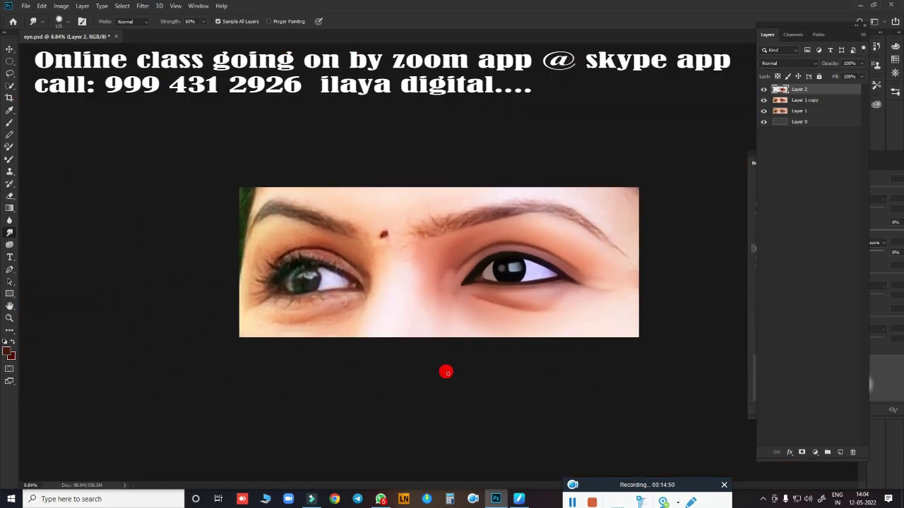
Zoom in on the right eye and hide Layer 2 to reveal the photo
mouse_move(528, 269)
left_mouse_down()
mouse_move(585, 285)
mouse_move(461, 238)
left_mouse_up()
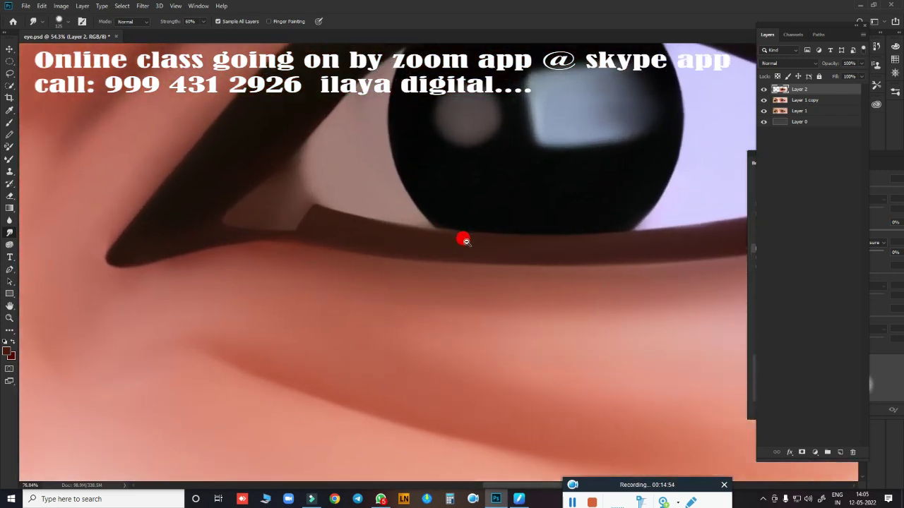
left_click(763, 89)
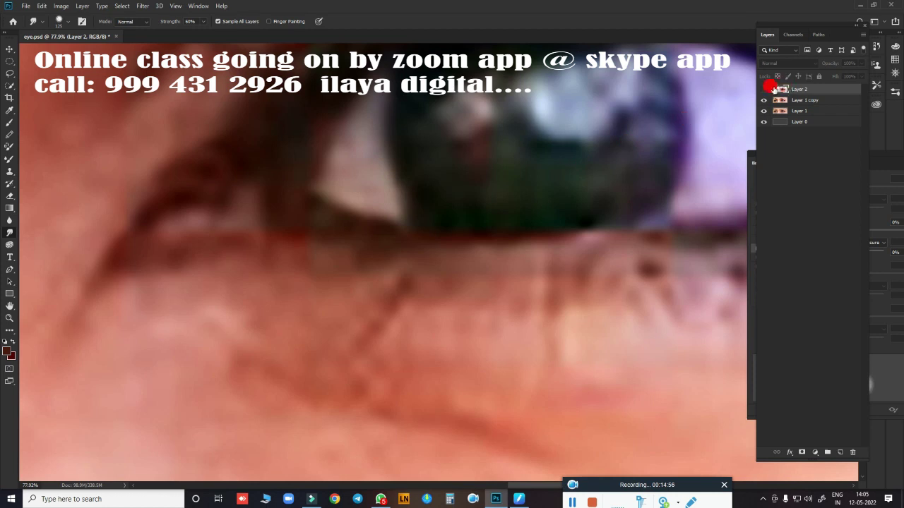
left_click(763, 89)
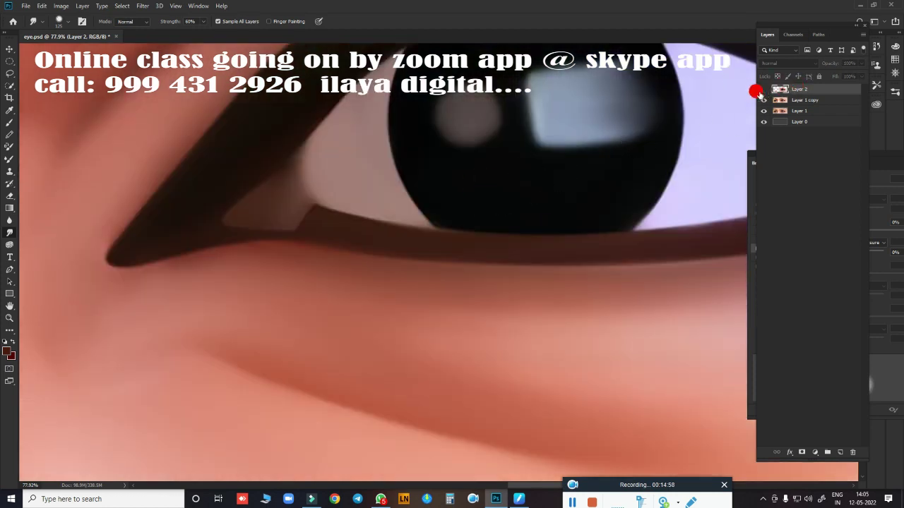
left_click(762, 90)
scroll(360, 220, "down", 3)
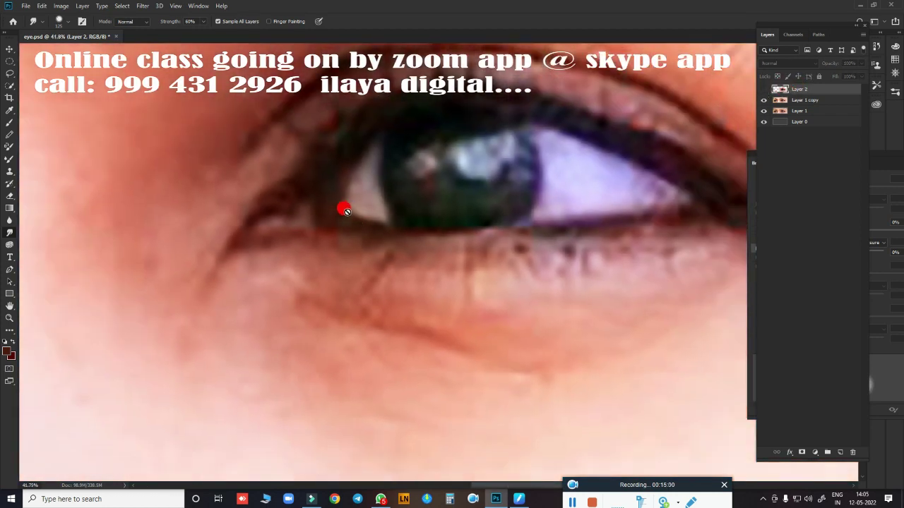
Trace a pen path around the inner eye white and upper iris edge
key("p")
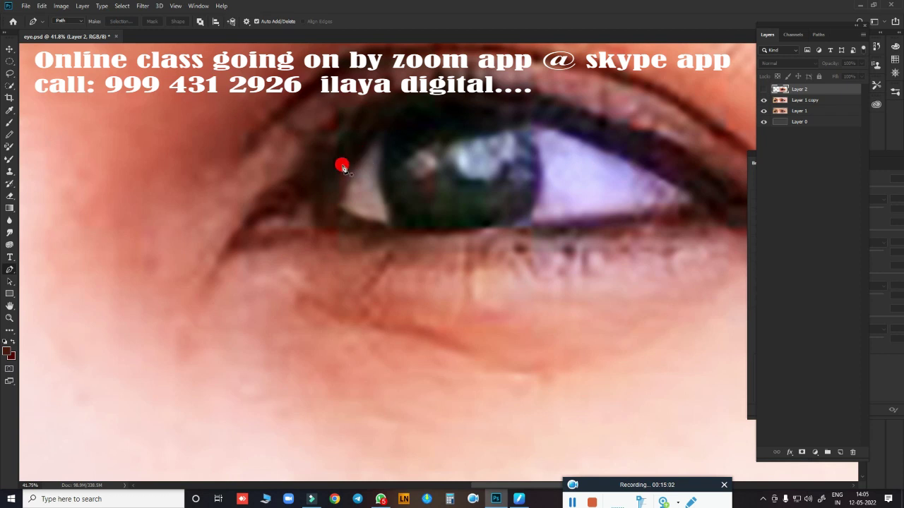
left_click(362, 152)
left_click_drag(300, 201, 278, 213)
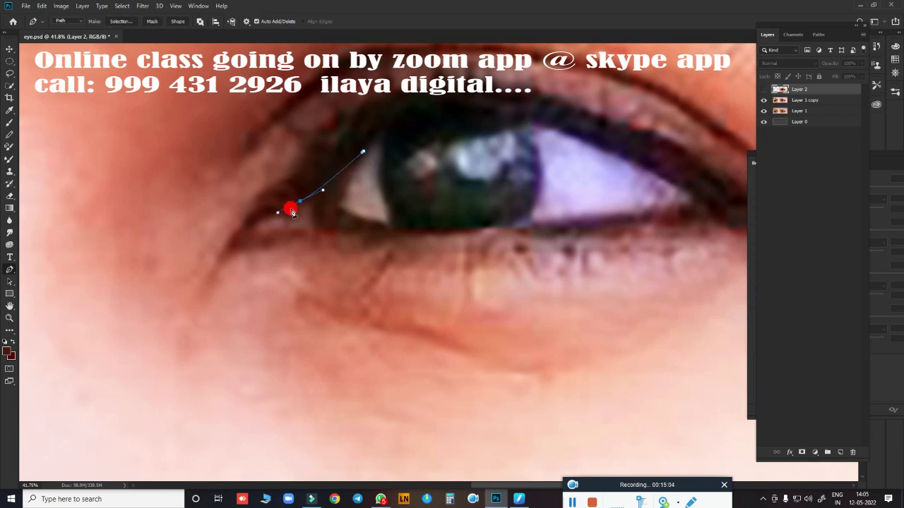
key("ctrl+z")
mouse_move(288, 208)
left_mouse_down()
mouse_move(339, 226)
mouse_move(442, 238)
left_mouse_up()
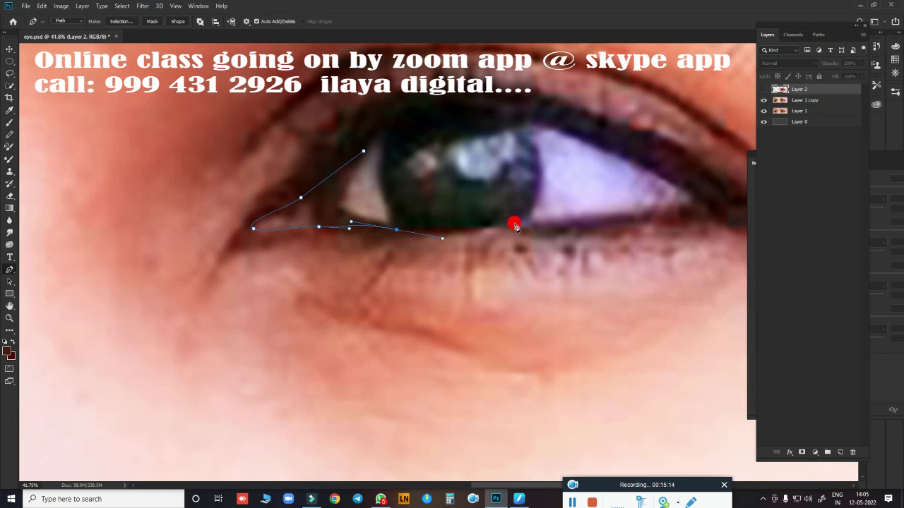
left_click(523, 224)
left_click(508, 172)
left_click(445, 132)
left_click(392, 128)
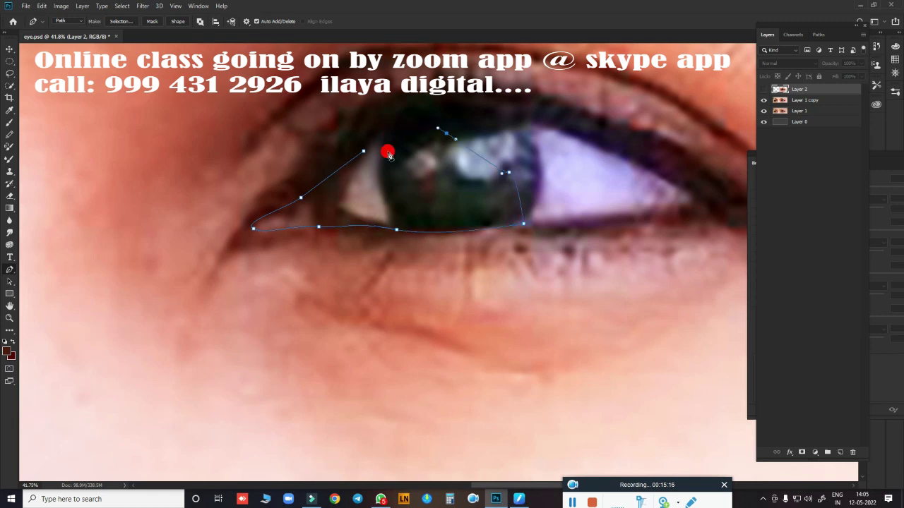
Convert the path to a selection, show Layer 2, and feather the selection
key("ctrl+Return")
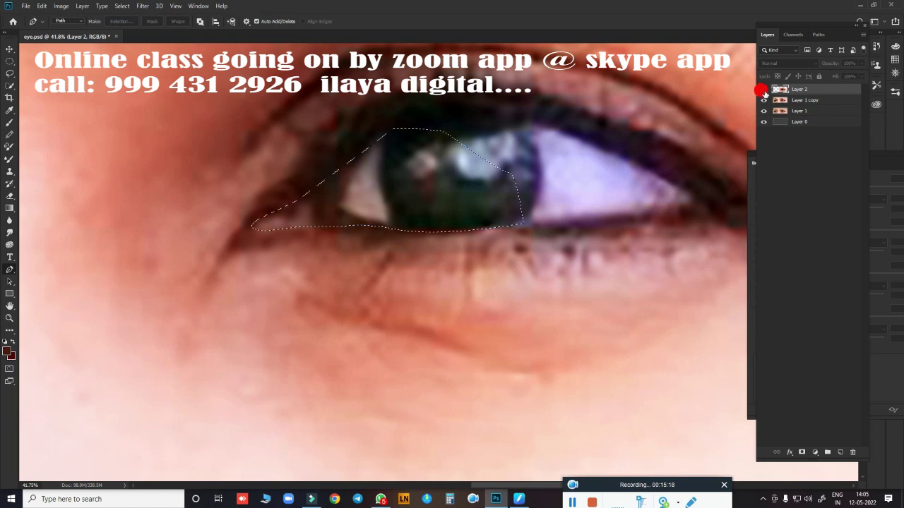
left_click(763, 89)
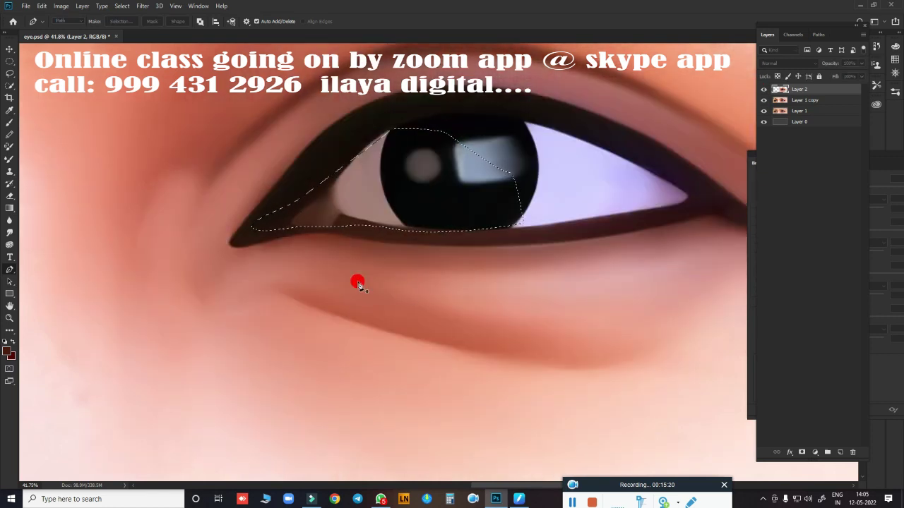
key("Return")
scroll(458, 226, "up", 3)
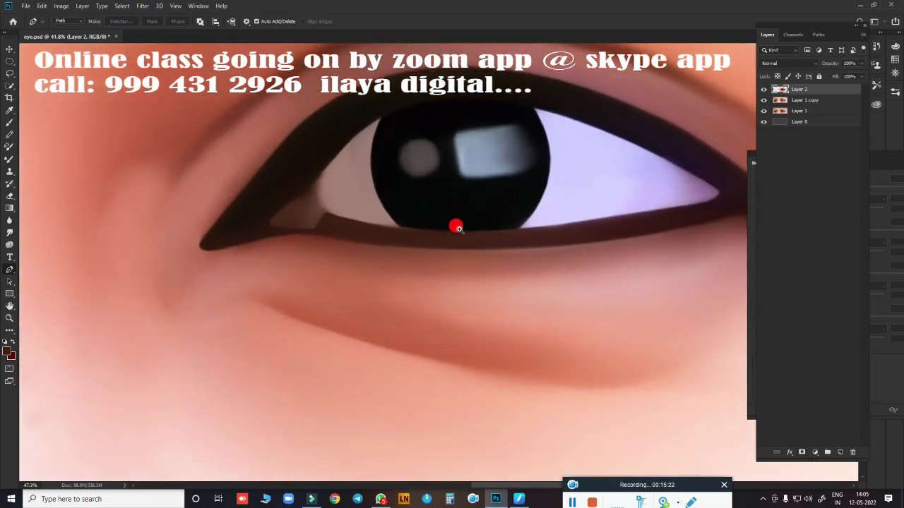
Smudge the lower eye white, upper and lower lash lines, and inner corner within the selection
key("r")
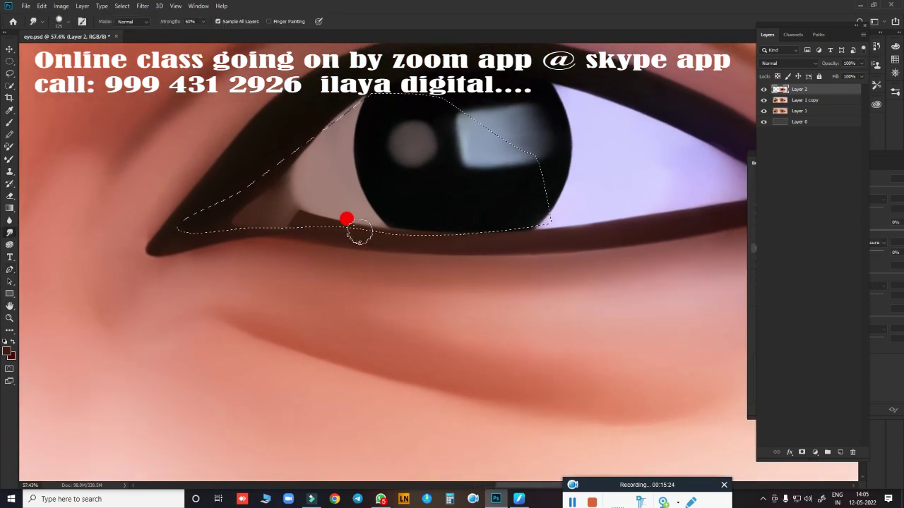
mouse_move(321, 210)
left_mouse_down()
mouse_move(316, 191)
mouse_move(359, 238)
mouse_move(353, 219)
mouse_move(386, 244)
mouse_move(399, 216)
mouse_move(462, 238)
mouse_move(478, 228)
mouse_move(440, 243)
mouse_move(391, 226)
mouse_move(403, 218)
mouse_move(395, 161)
left_mouse_up()
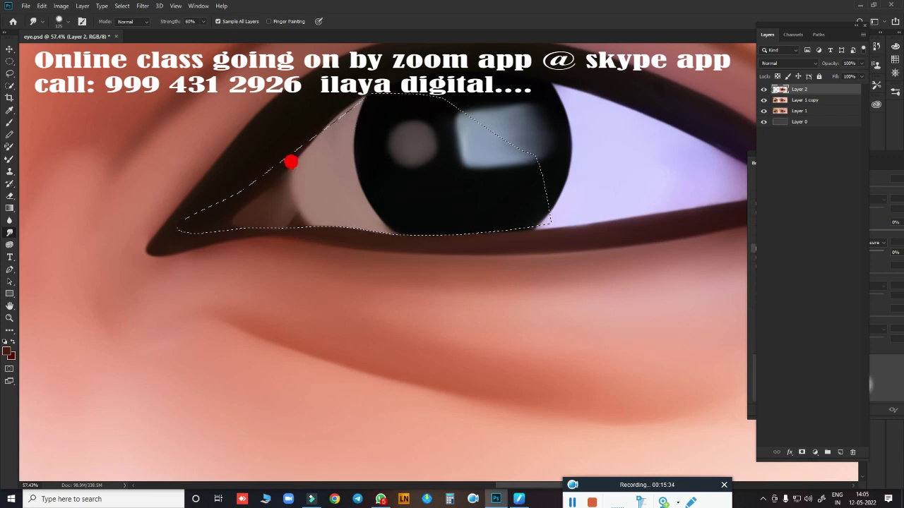
mouse_move(313, 165)
left_mouse_down()
mouse_move(326, 111)
mouse_move(306, 156)
left_mouse_up()
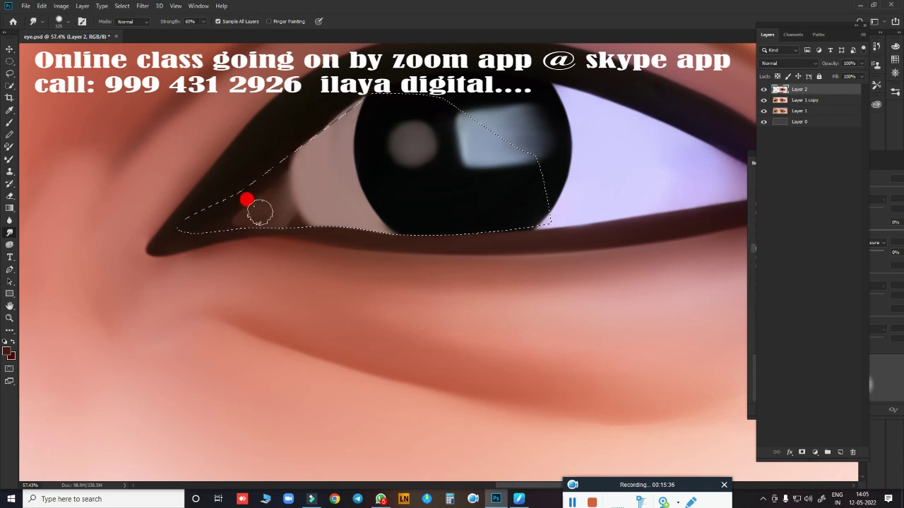
left_click_drag(259, 212, 210, 226)
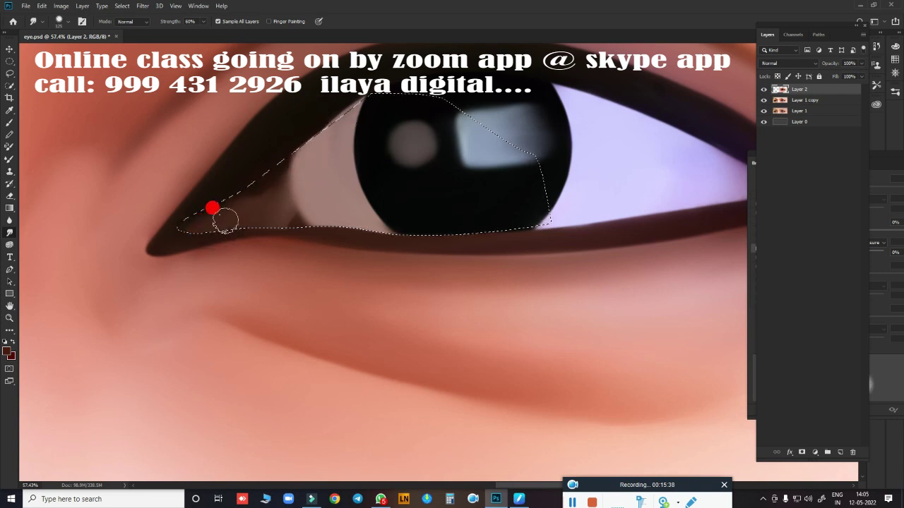
left_click_drag(209, 177, 255, 189)
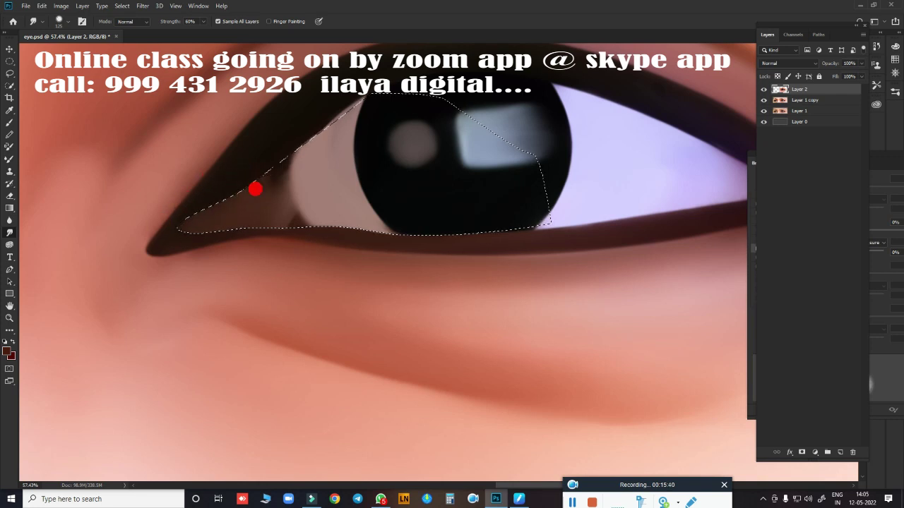
mouse_move(303, 224)
left_mouse_down()
mouse_move(280, 169)
mouse_move(264, 181)
mouse_move(294, 202)
mouse_move(287, 226)
mouse_move(264, 177)
mouse_move(281, 157)
left_mouse_up()
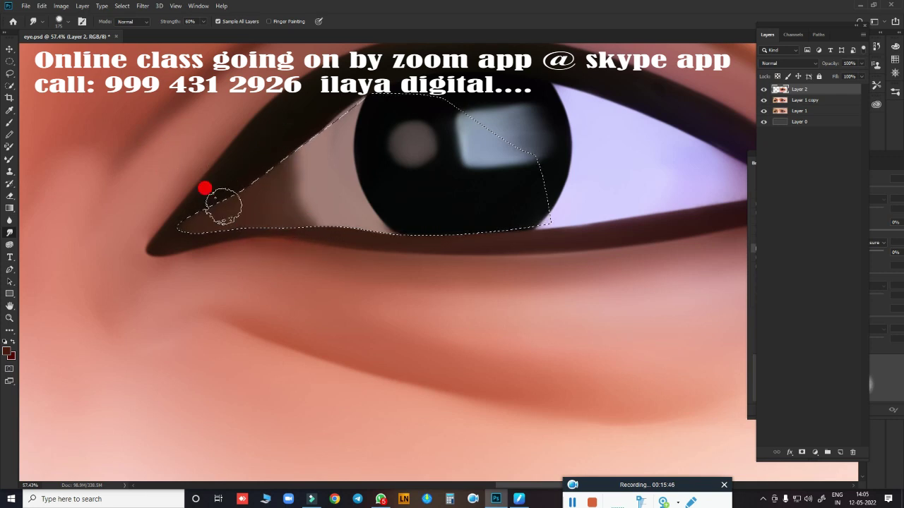
Set the Mixer Brush colour to red, then magenta, and smudge the pink up the upper lid
key("b")
left_click(107, 23)
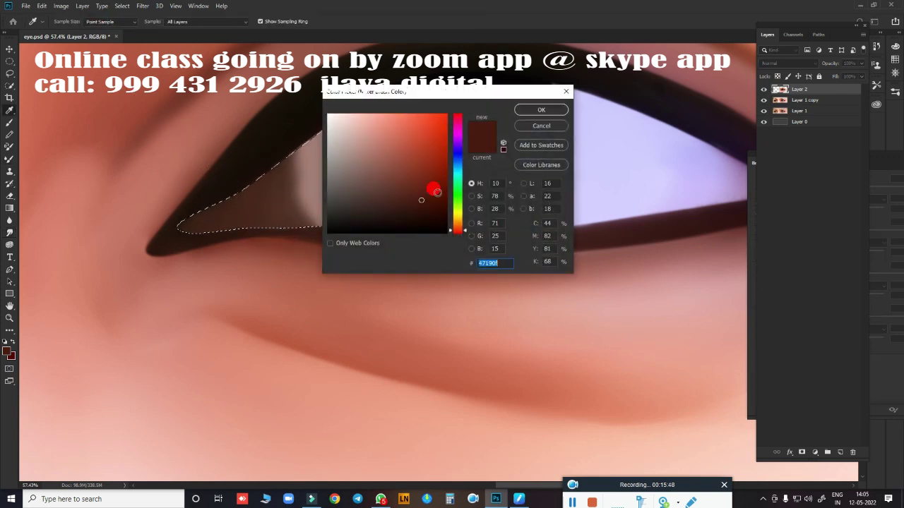
left_click(443, 121)
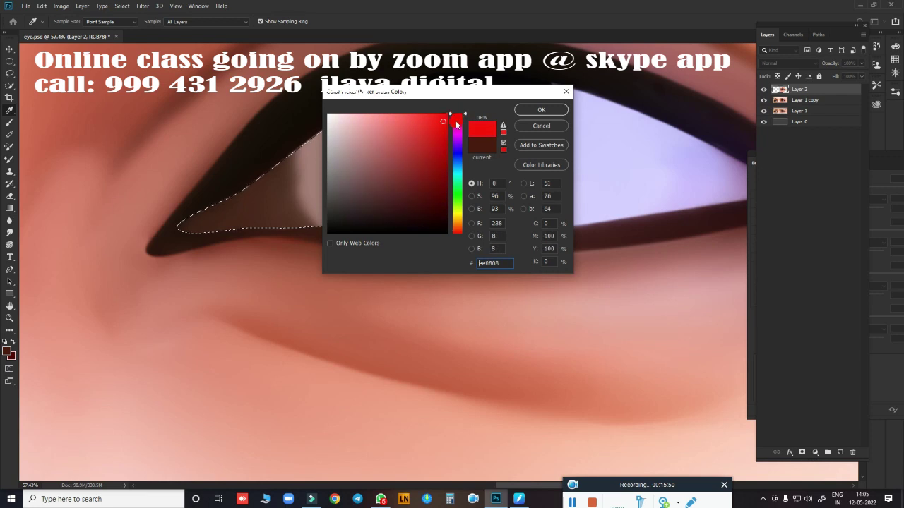
left_click(517, 111)
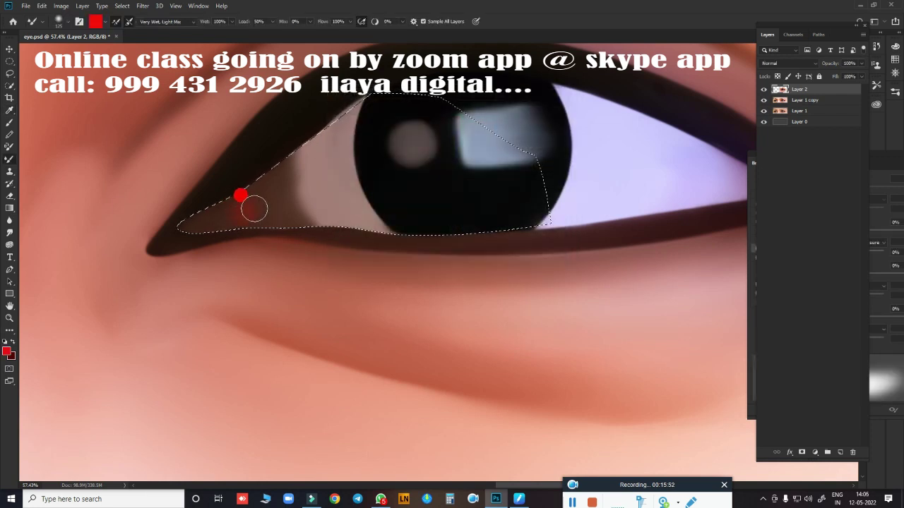
left_click(95, 22)
left_click(456, 128)
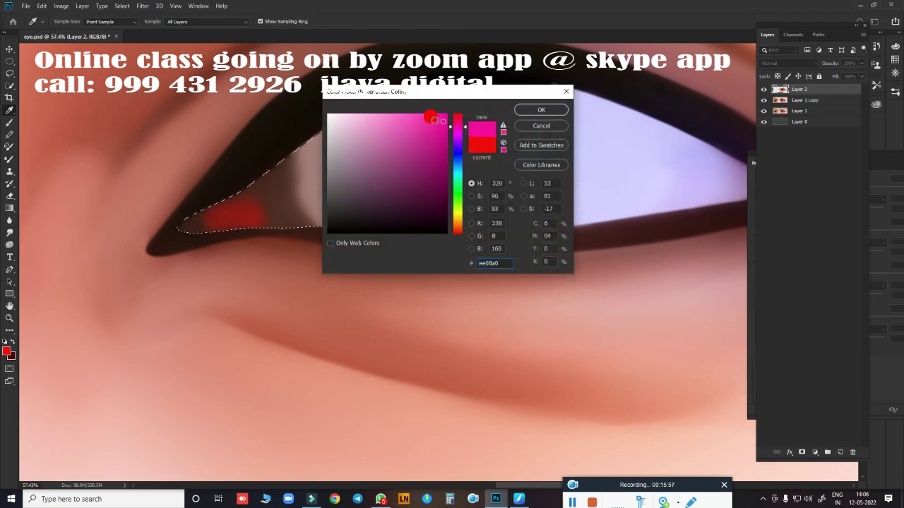
left_click(541, 110)
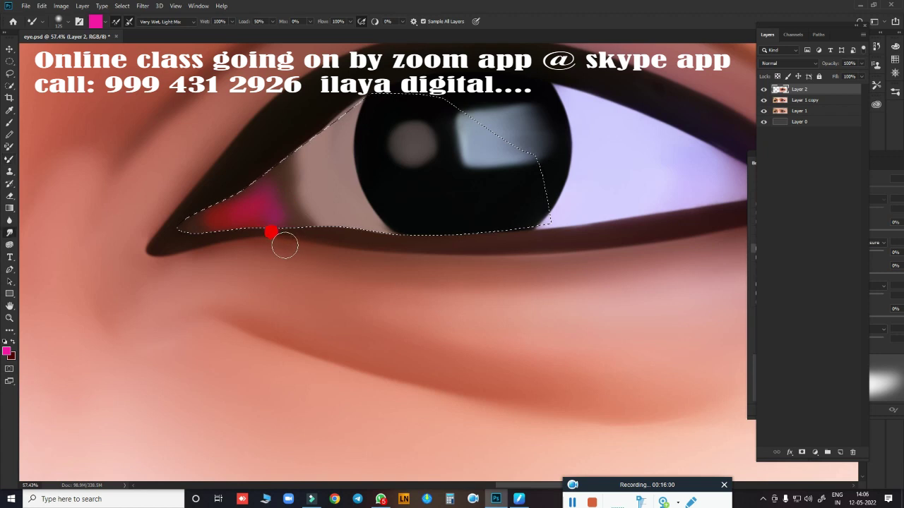
key("r")
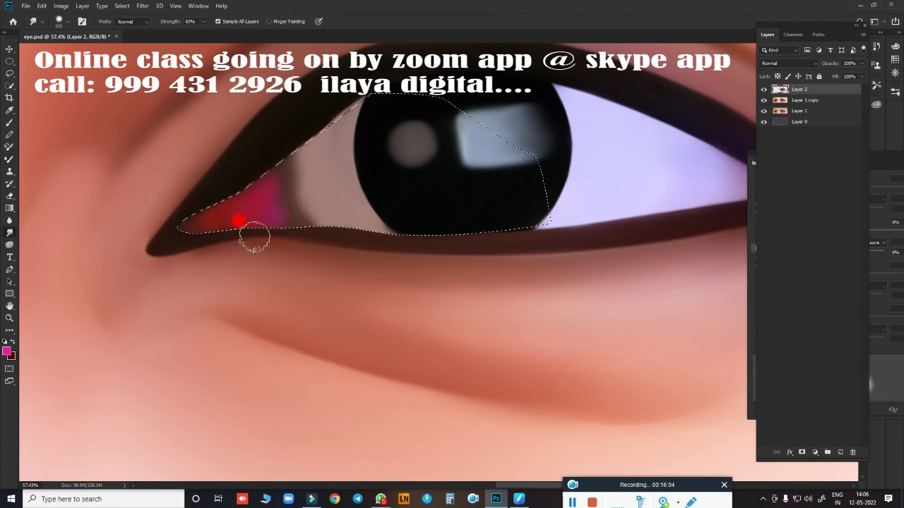
mouse_move(268, 219)
left_mouse_down()
mouse_move(297, 162)
mouse_move(306, 221)
mouse_move(218, 210)
mouse_move(255, 221)
mouse_move(240, 223)
mouse_move(238, 210)
mouse_move(310, 161)
mouse_move(307, 176)
mouse_move(330, 209)
mouse_move(272, 171)
mouse_move(290, 135)
mouse_move(273, 161)
mouse_move(280, 192)
mouse_move(264, 169)
mouse_move(297, 208)
mouse_move(232, 222)
mouse_move(177, 214)
mouse_move(261, 296)
mouse_move(279, 240)
left_mouse_up()
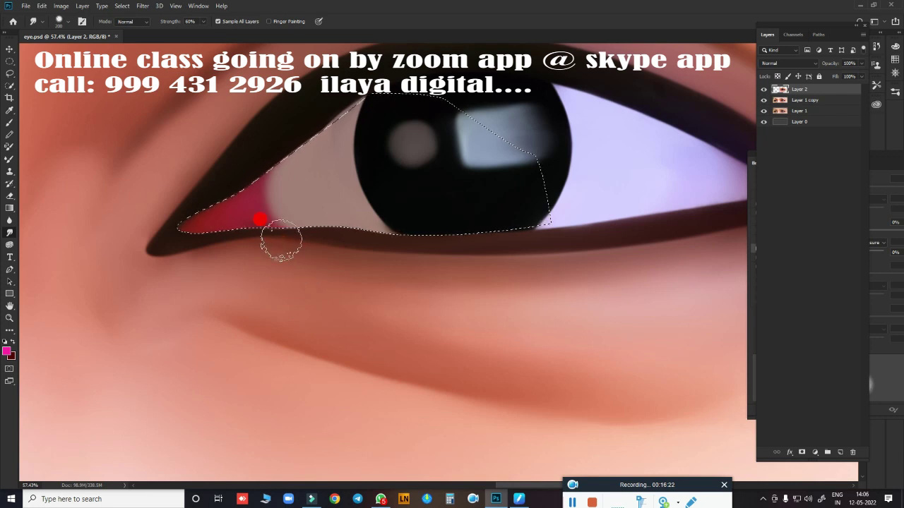
key("shift+F6")
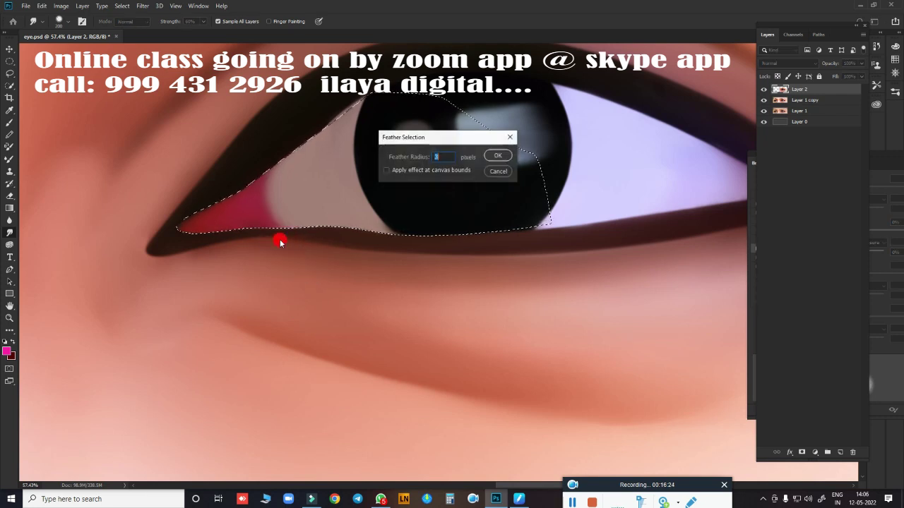
key("Return")
mouse_move(280, 241)
left_mouse_down()
mouse_move(250, 178)
mouse_move(317, 125)
mouse_move(300, 128)
mouse_move(348, 105)
mouse_move(274, 141)
mouse_move(303, 246)
mouse_move(202, 239)
left_mouse_up()
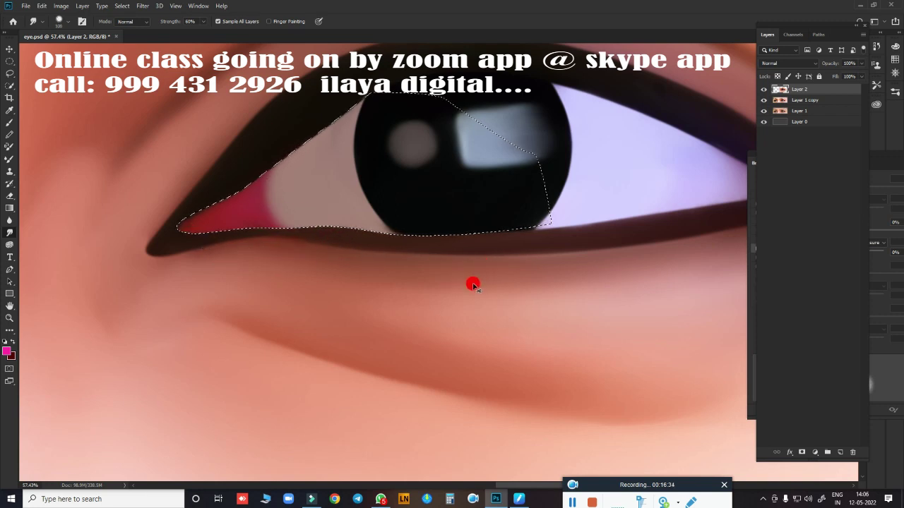
mouse_move(462, 287)
left_mouse_down()
mouse_move(374, 286)
mouse_move(471, 285)
left_mouse_up()
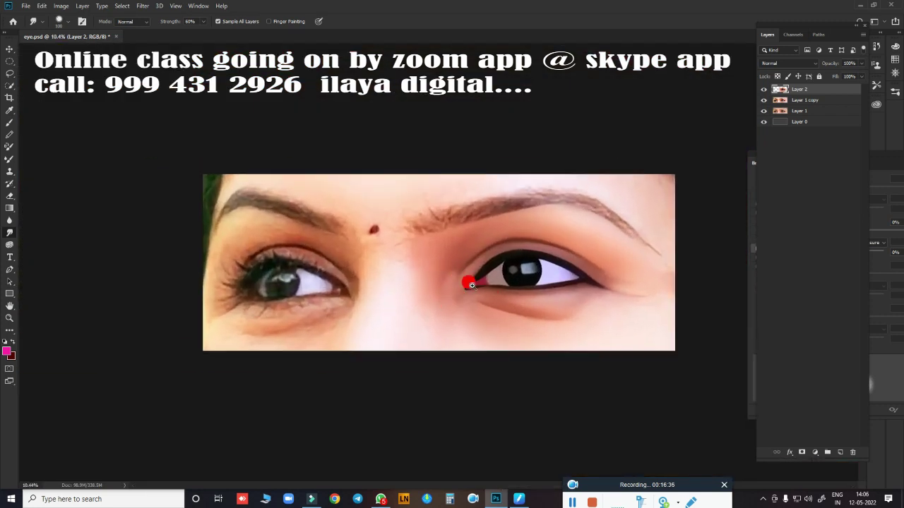
mouse_move(511, 306)
left_mouse_down()
mouse_move(518, 303)
mouse_move(492, 308)
mouse_move(569, 250)
left_mouse_up()
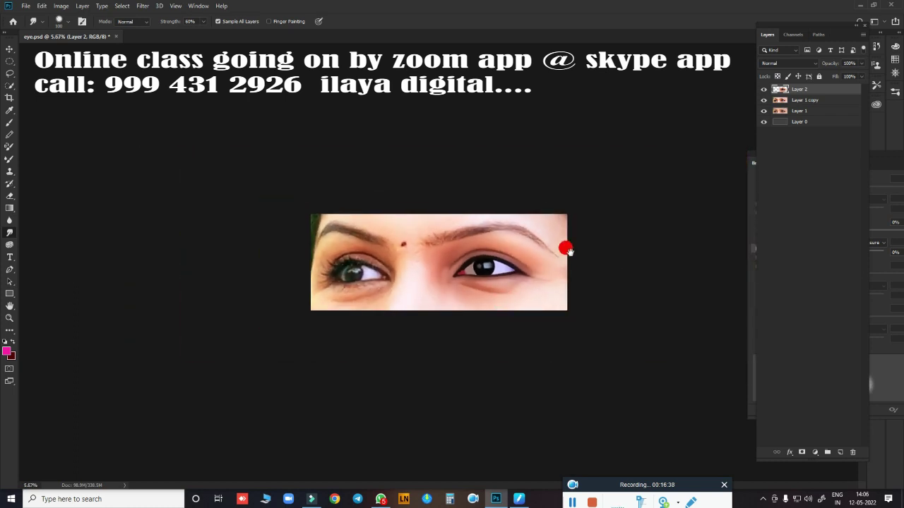
left_click(764, 89)
mouse_move(596, 196)
left_mouse_down()
mouse_move(595, 228)
mouse_move(577, 234)
mouse_move(426, 151)
mouse_move(631, 127)
left_mouse_up()
Hide Layer 2 and trace a pen path around the eye opening along both lids
left_click(763, 89)
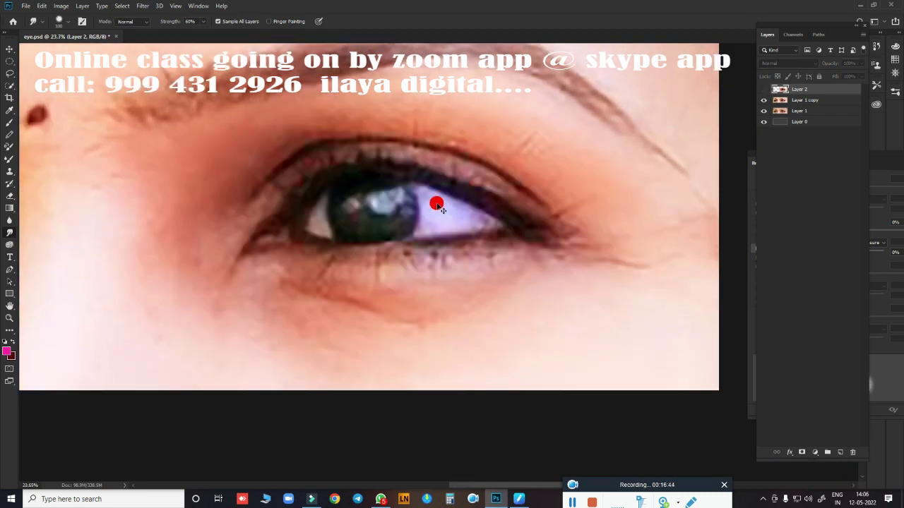
mouse_move(438, 200)
left_mouse_down()
mouse_move(442, 211)
mouse_move(466, 202)
left_mouse_up()
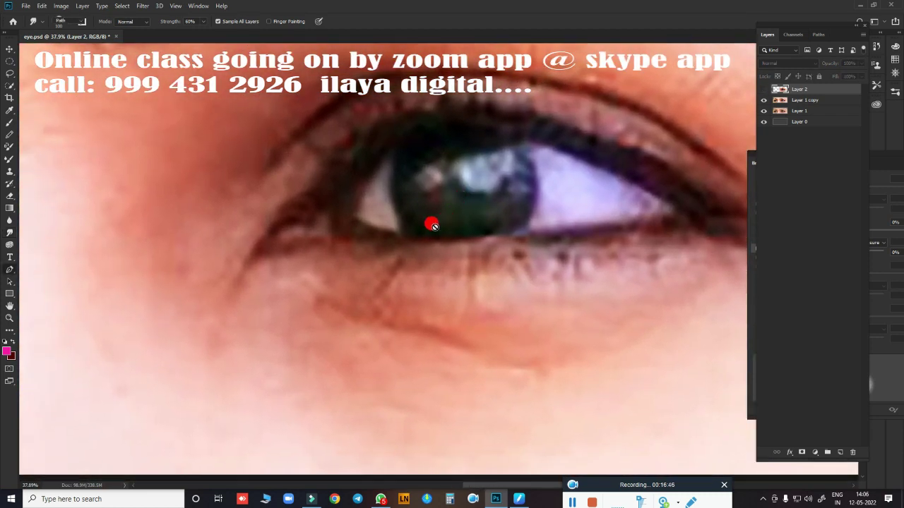
key("p")
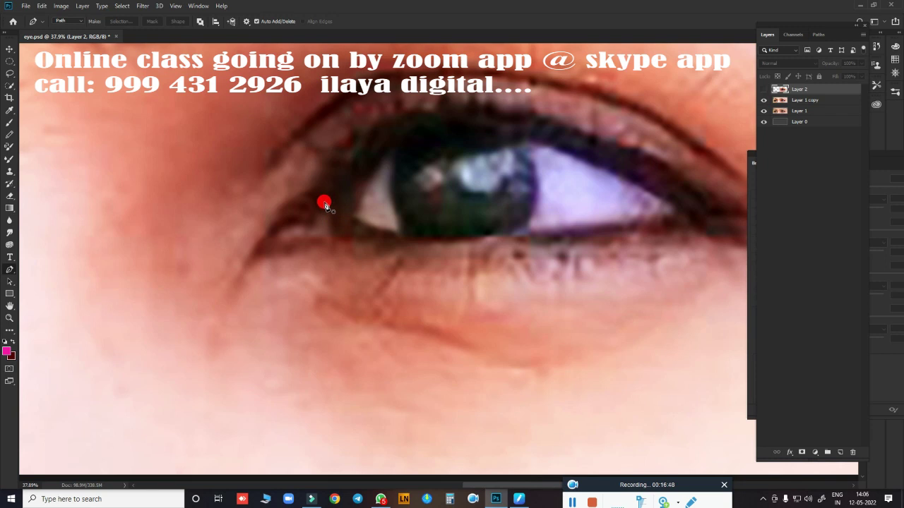
left_click(324, 203)
left_click_drag(533, 142, 657, 189)
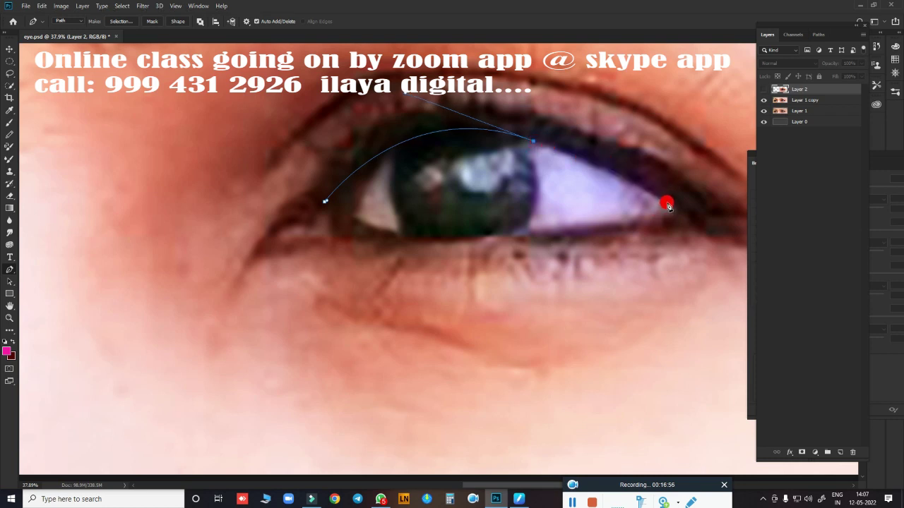
left_click_drag(669, 204, 691, 220)
left_click_drag(345, 231, 245, 213)
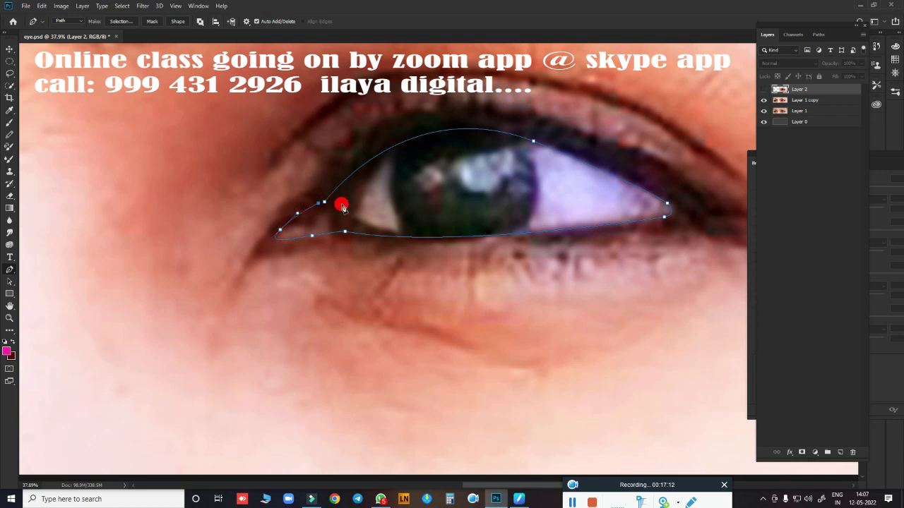
Turn the path into a feathered selection and show Layer 2 again
key("ctrl+Return")
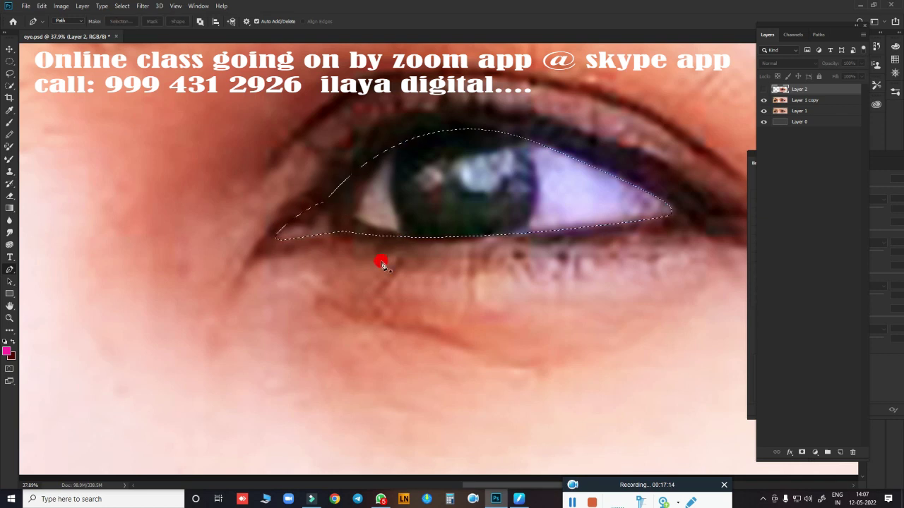
key("shift+F6")
key("Return")
left_click(763, 89)
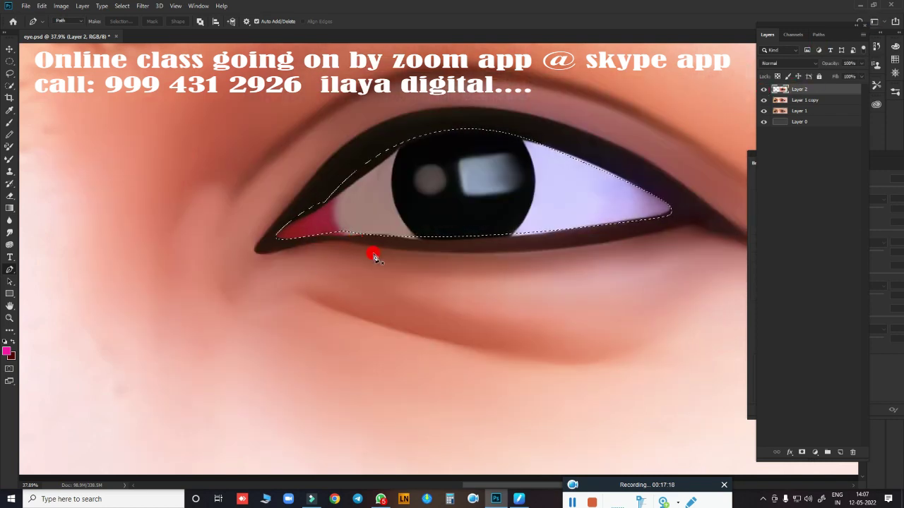
scroll(372, 252, "up", 3)
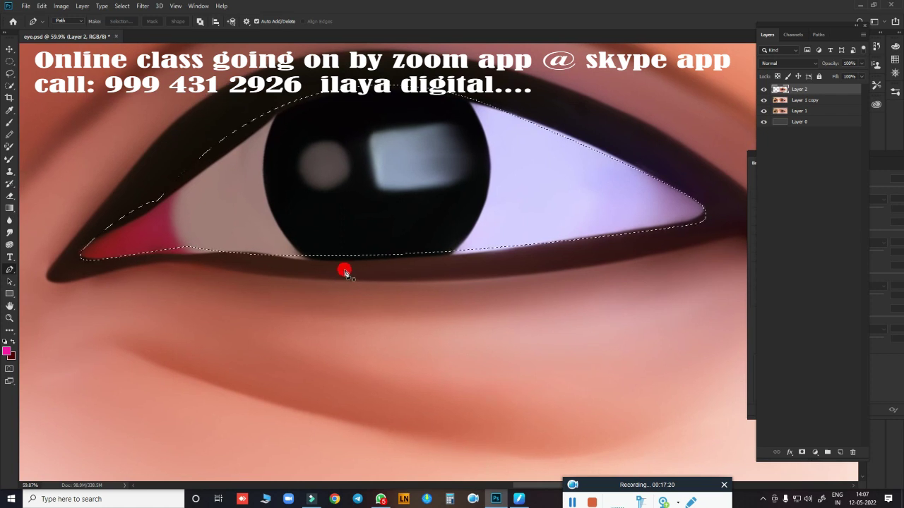
Smudge the pink inner corner up the lid and the lower lid into the inner corner
key("r")
mouse_move(214, 224)
left_mouse_down()
mouse_move(105, 232)
mouse_move(139, 209)
mouse_move(202, 197)
mouse_move(188, 198)
mouse_move(226, 125)
mouse_move(302, 96)
mouse_move(206, 165)
mouse_move(250, 106)
mouse_move(280, 104)
left_mouse_up()
key("bracketright")
key("bracketleft")
mouse_move(207, 201)
left_mouse_down()
mouse_move(197, 226)
mouse_move(123, 260)
left_mouse_up()
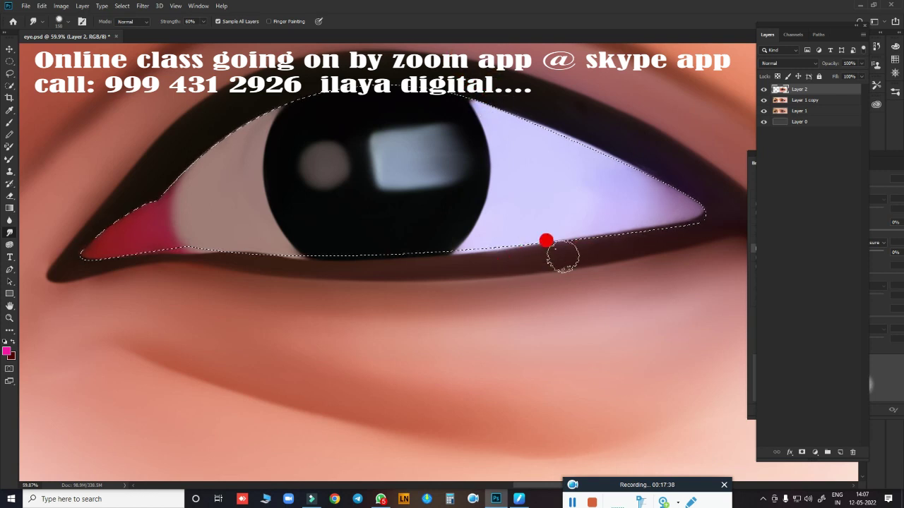
left_click_drag(74, 263, 92, 279)
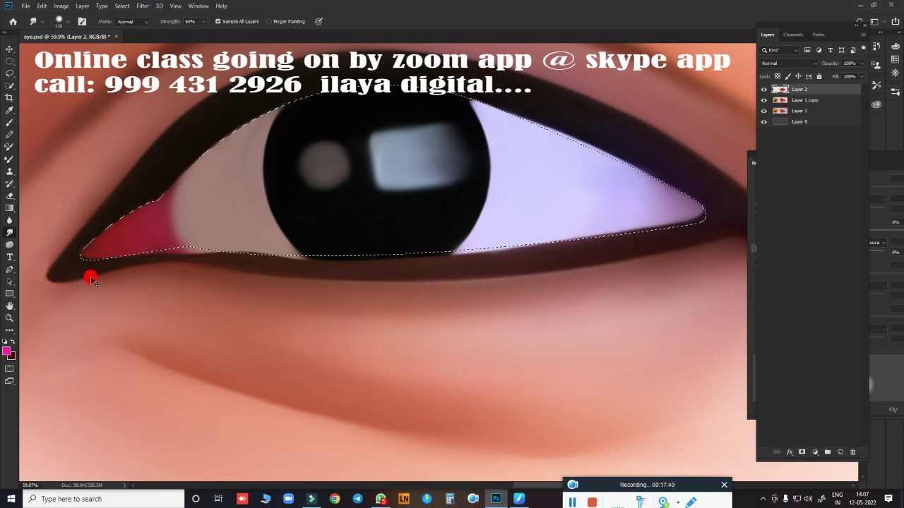
Re-feather the selection and smooth the pink corner and eye white along the lower iris and lid
key("shift+F6")
key("Return")
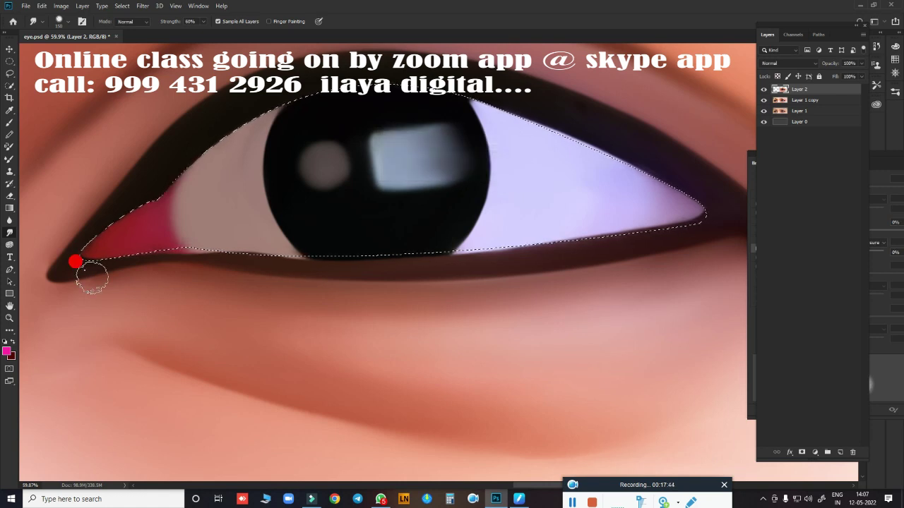
key("shift+F6")
key("Return")
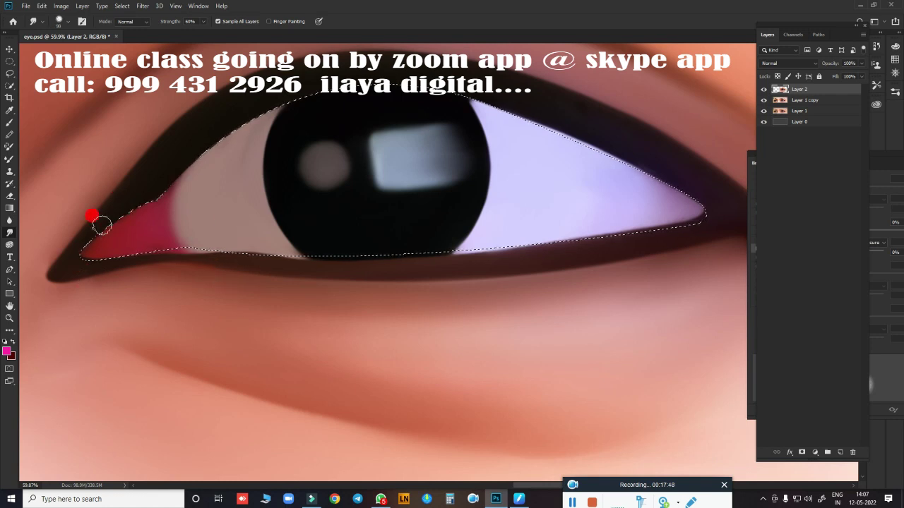
left_click_drag(102, 225, 86, 263)
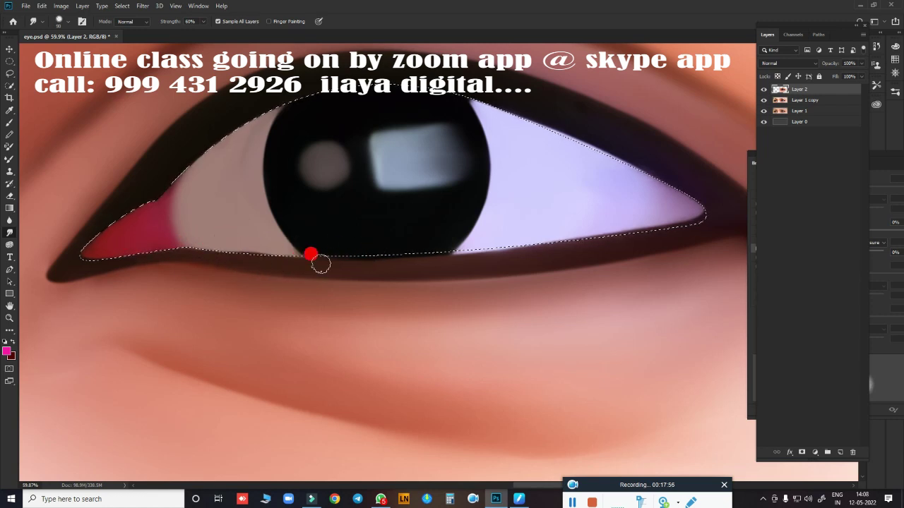
left_click_drag(475, 245, 444, 252)
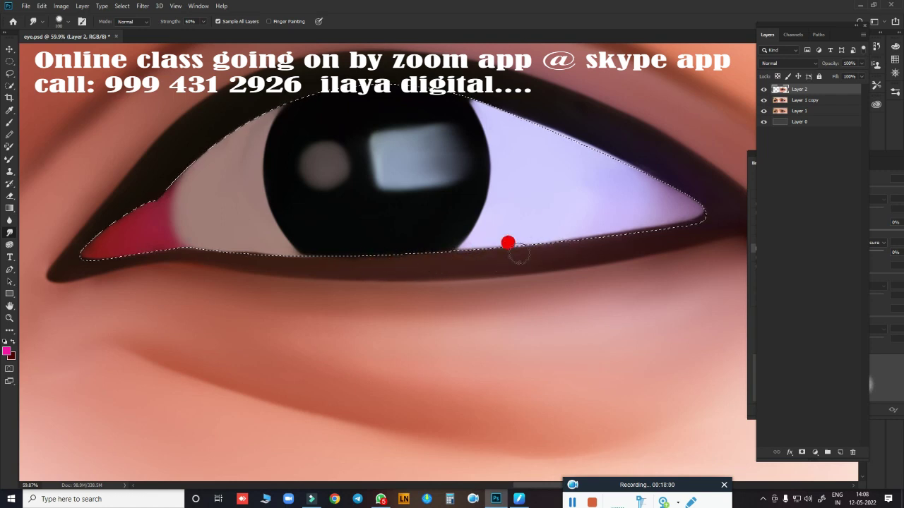
left_click_drag(518, 256, 509, 259)
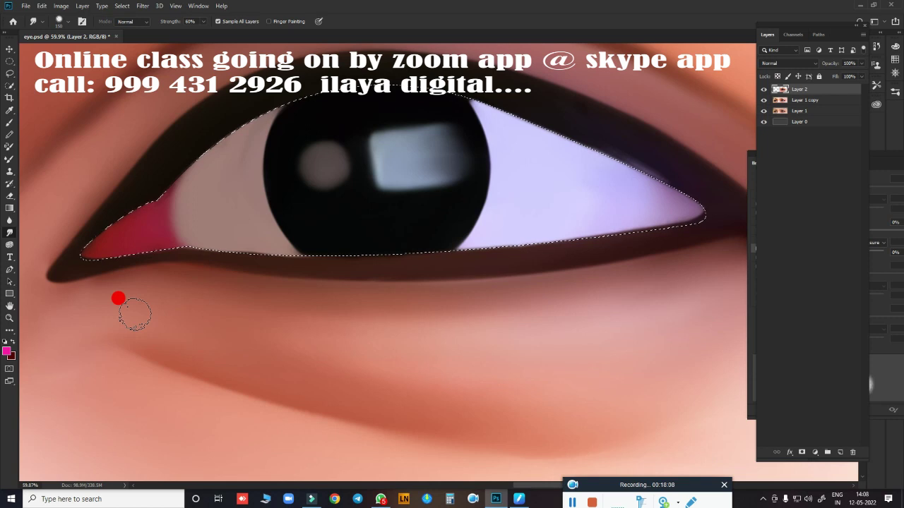
key("shift+F6")
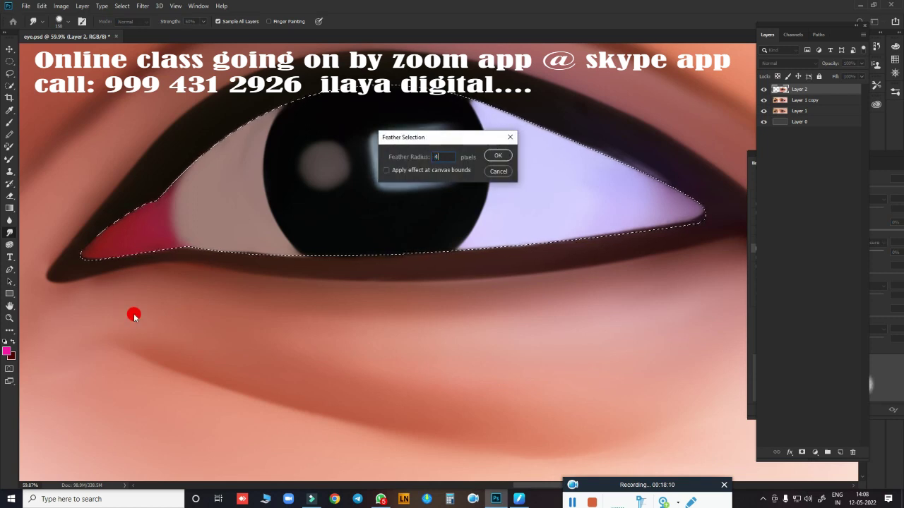
Apply the feather, then with a smaller brush smear the inner corner and eye white toward the upper lid
key("Return")
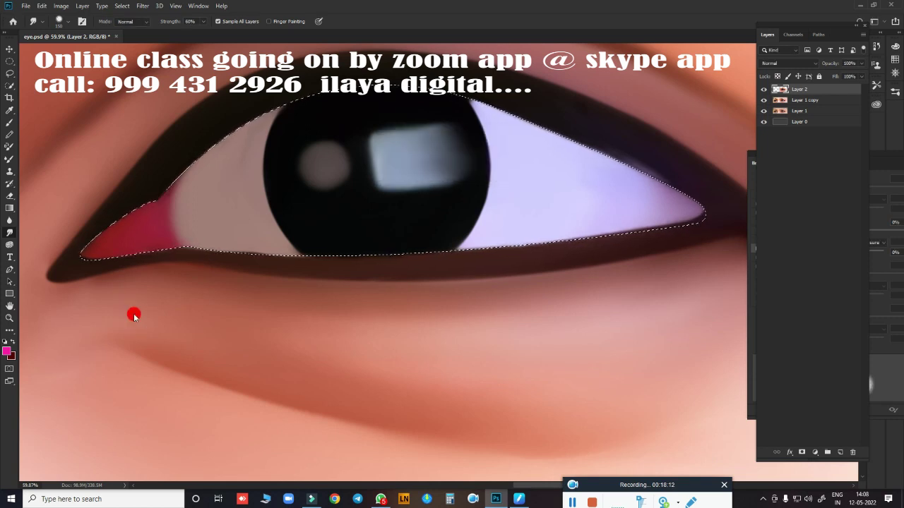
key("bracketleft")
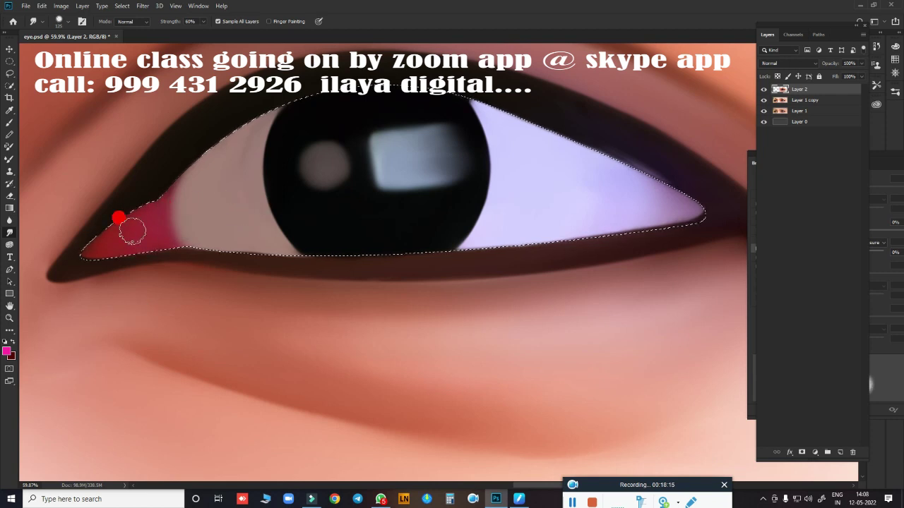
left_click_drag(94, 274, 183, 206)
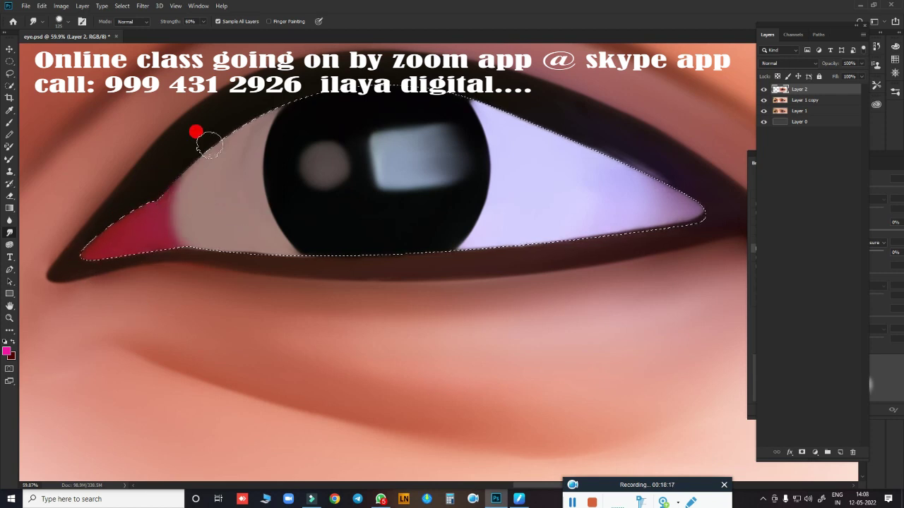
mouse_move(196, 131)
left_mouse_down()
mouse_move(355, 262)
mouse_move(273, 218)
mouse_move(384, 280)
mouse_move(518, 223)
mouse_move(486, 202)
mouse_move(403, 262)
mouse_move(515, 159)
mouse_move(484, 85)
mouse_move(569, 165)
mouse_move(594, 164)
mouse_move(592, 184)
mouse_move(632, 200)
mouse_move(628, 239)
mouse_move(657, 228)
mouse_move(658, 203)
mouse_move(689, 237)
mouse_move(707, 212)
mouse_move(675, 182)
mouse_move(558, 252)
mouse_move(468, 275)
mouse_move(156, 254)
mouse_move(258, 256)
mouse_move(258, 267)
mouse_move(628, 148)
mouse_move(612, 146)
mouse_move(674, 165)
mouse_move(569, 147)
mouse_move(580, 240)
left_mouse_up()
key("shift+F6")
key("Return")
Deselect, zoom onto the eye, and soften the pink-to-white boundary at the inner corner
key("ctrl+d")
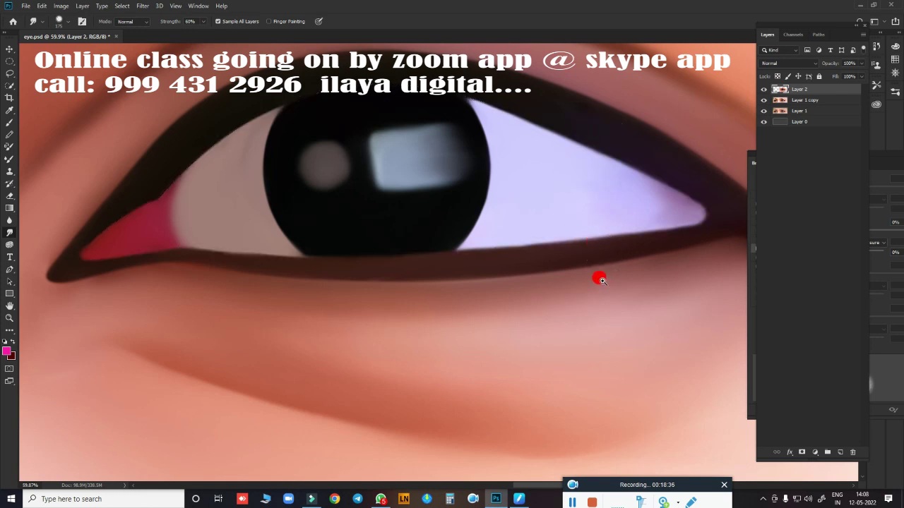
mouse_move(597, 276)
left_mouse_down()
mouse_move(545, 276)
mouse_move(590, 283)
mouse_move(440, 252)
mouse_move(448, 269)
mouse_move(442, 262)
mouse_move(312, 302)
mouse_move(307, 268)
mouse_move(262, 218)
mouse_move(117, 260)
mouse_move(168, 205)
mouse_move(134, 238)
mouse_move(152, 203)
mouse_move(142, 284)
mouse_move(101, 264)
mouse_move(181, 192)
mouse_move(144, 236)
mouse_move(172, 216)
mouse_move(210, 174)
mouse_move(128, 245)
mouse_move(134, 240)
mouse_move(142, 259)
mouse_move(127, 254)
mouse_move(121, 264)
mouse_move(218, 257)
mouse_move(156, 261)
mouse_move(205, 258)
mouse_move(142, 247)
mouse_move(151, 259)
mouse_move(149, 224)
mouse_move(133, 238)
mouse_move(172, 256)
mouse_move(151, 224)
mouse_move(127, 245)
mouse_move(161, 223)
mouse_move(166, 241)
mouse_move(181, 195)
mouse_move(202, 182)
mouse_move(151, 238)
mouse_move(212, 235)
mouse_move(220, 218)
mouse_move(228, 247)
mouse_move(216, 214)
mouse_move(225, 165)
left_mouse_up()
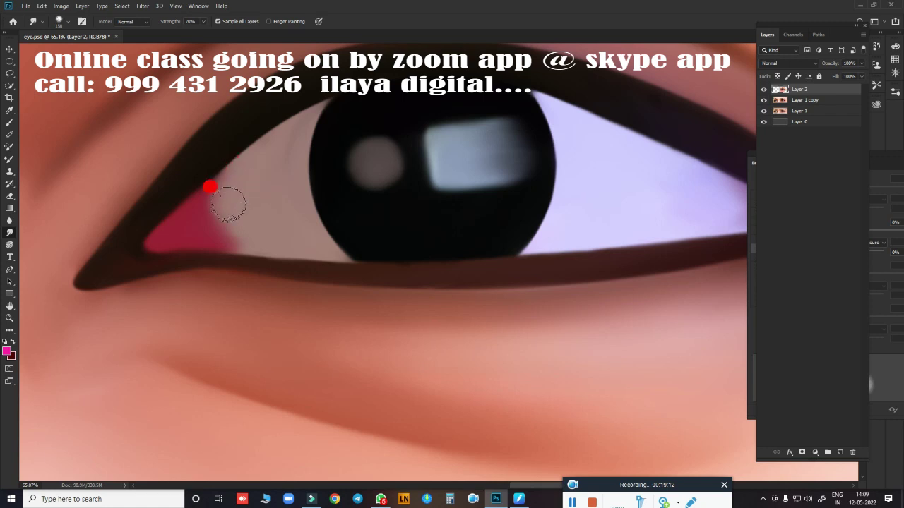
mouse_move(252, 185)
left_mouse_down()
mouse_move(250, 232)
mouse_move(240, 194)
mouse_move(227, 221)
mouse_move(163, 272)
left_mouse_up()
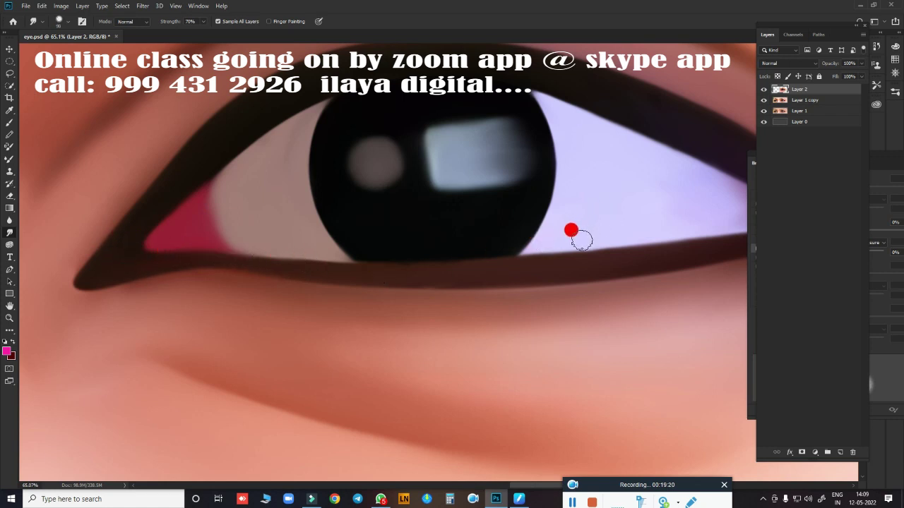
scroll(571, 230, "down", 2)
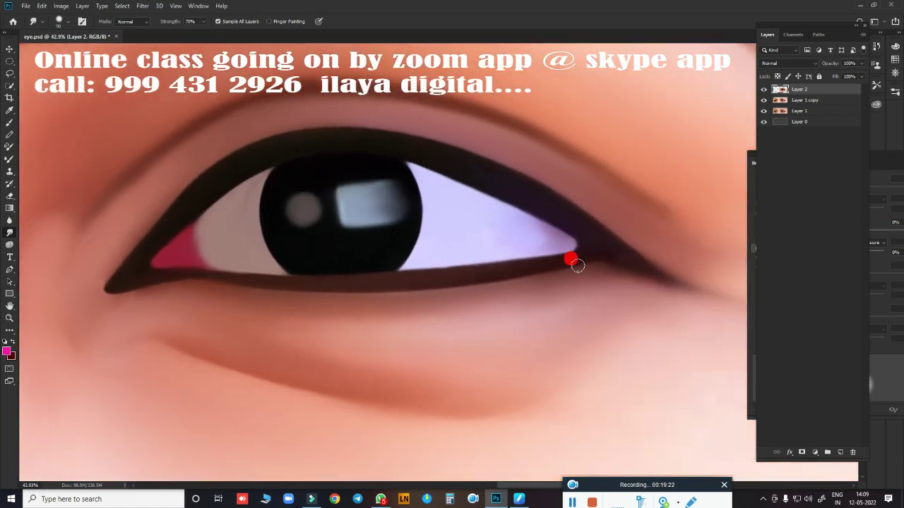
Trace a pen path around the nose bridge and inner brow area
scroll(520, 279, "down", 5)
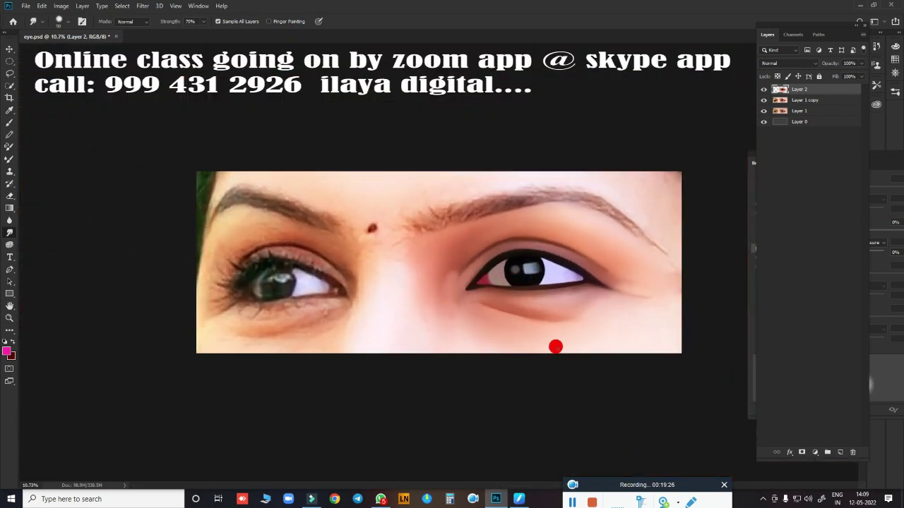
scroll(528, 221, "up", 1)
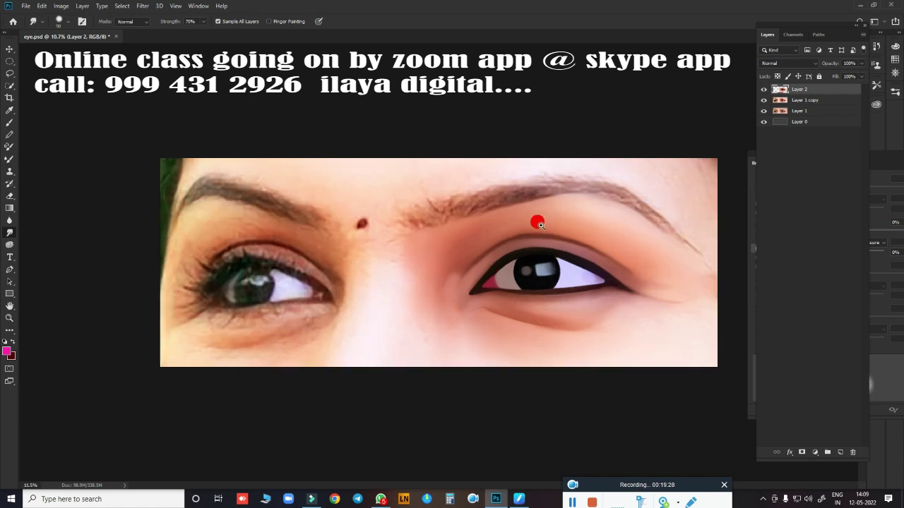
scroll(537, 219, "up", 2)
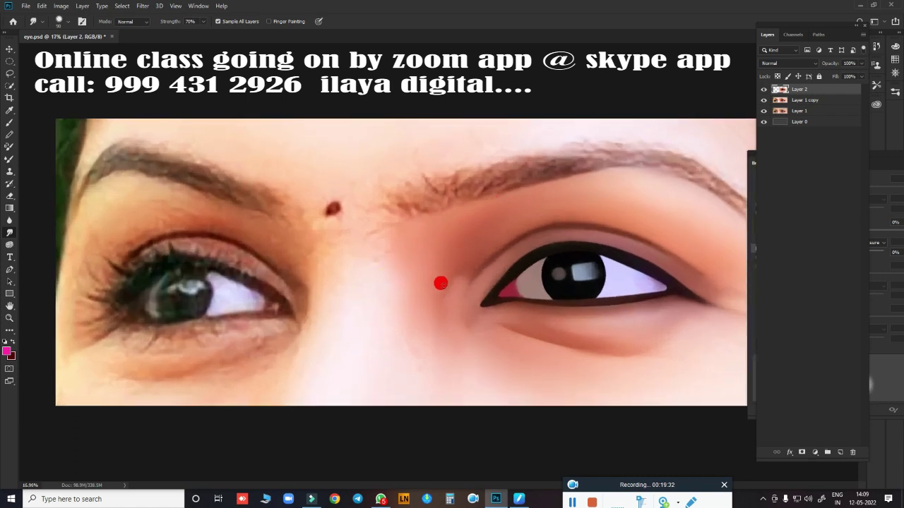
key("p")
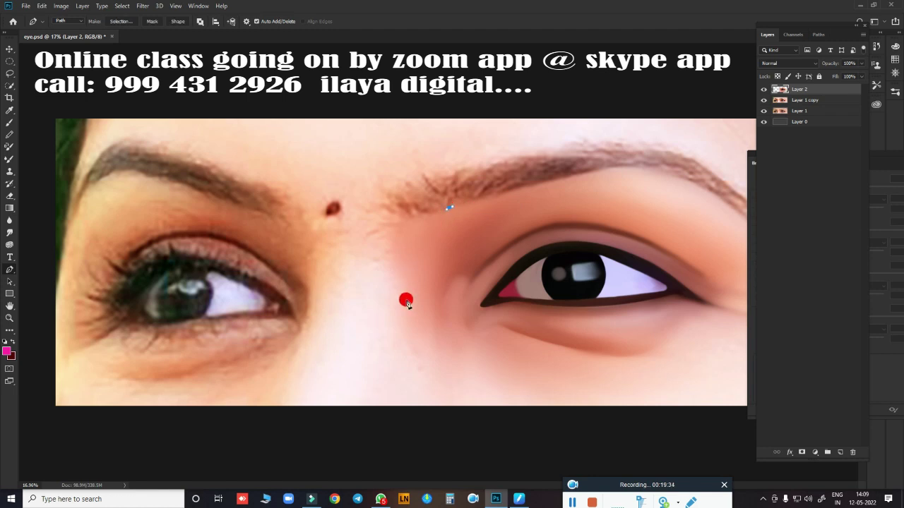
mouse_move(404, 322)
left_mouse_down()
mouse_move(418, 405)
mouse_move(447, 394)
left_mouse_up()
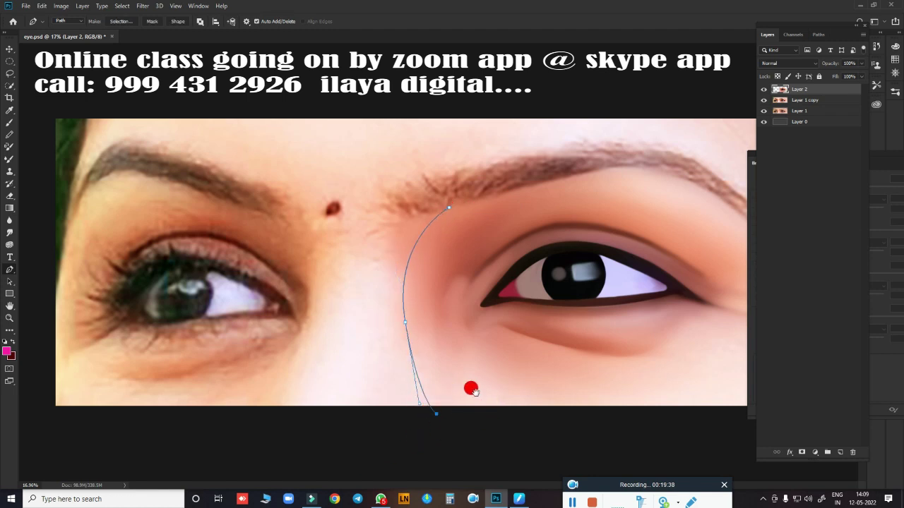
left_click(301, 452)
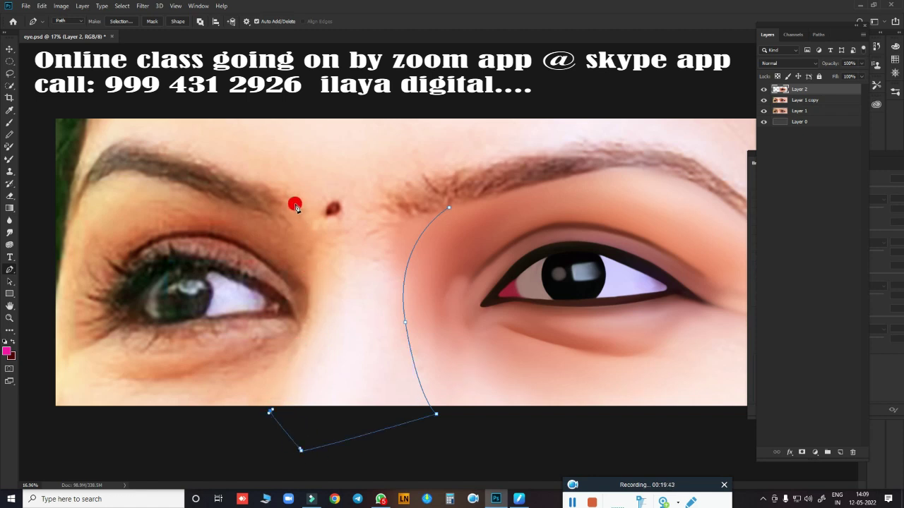
mouse_move(293, 195)
left_mouse_down()
mouse_move(219, 120)
mouse_move(235, 98)
left_mouse_up()
left_click_drag(322, 128, 330, 125)
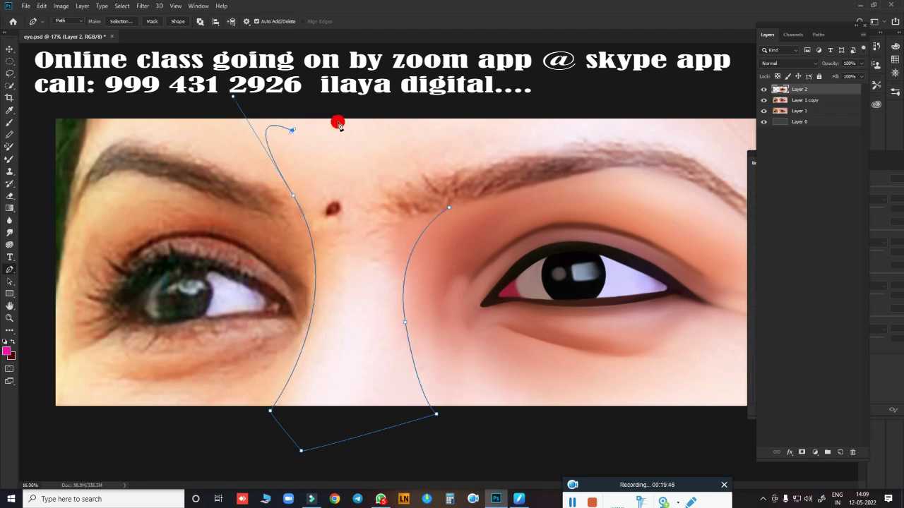
Convert the path to a selection feathered by 3 pixels
left_click(478, 192, "ctrl")
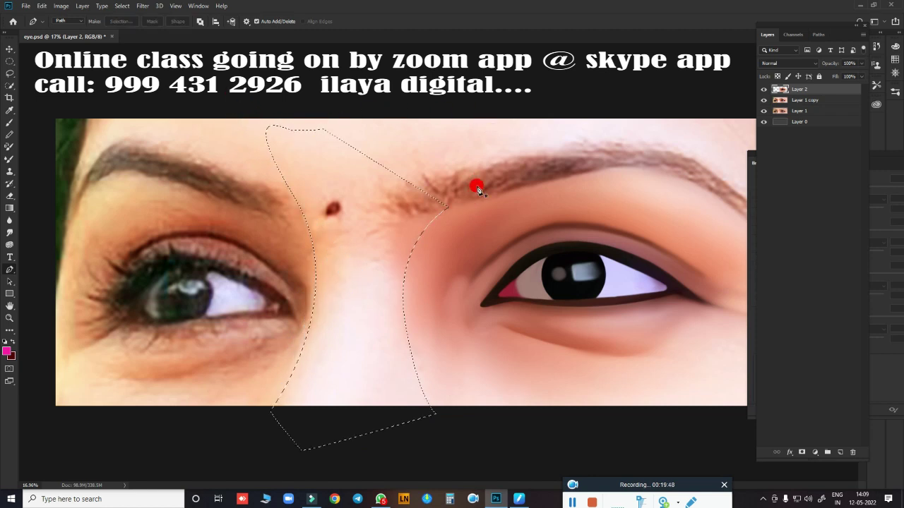
key("shift+F6")
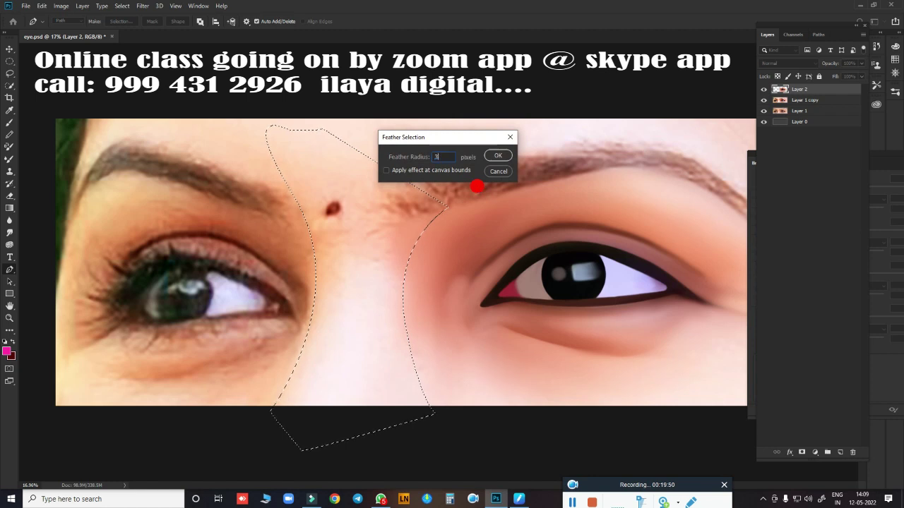
key("Return")
scroll(367, 299, "up", 2)
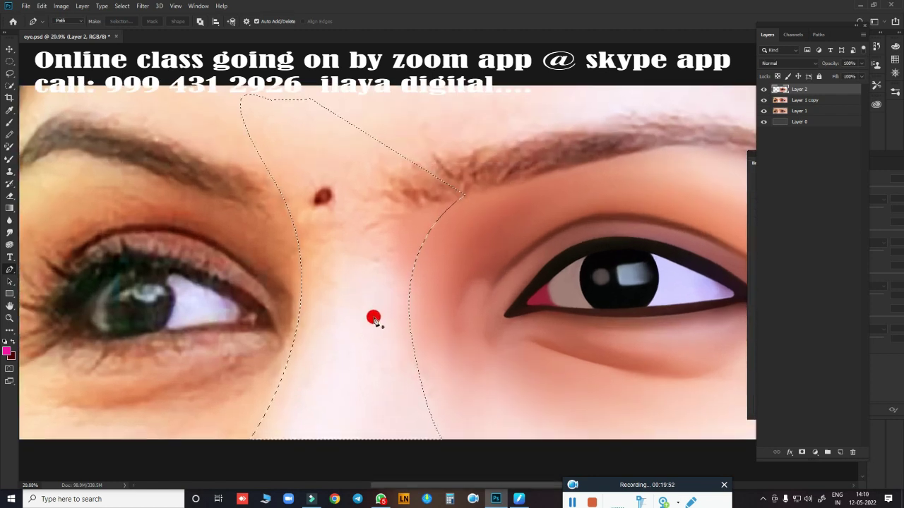
Smudge the left eyebrow edge, the side of the nose, and the skin around the small blemish
key("r")
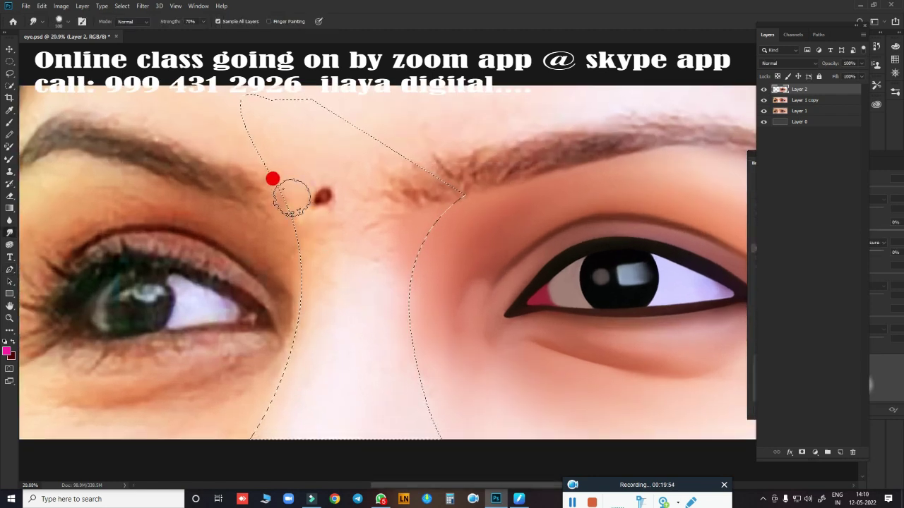
left_click_drag(292, 199, 294, 226)
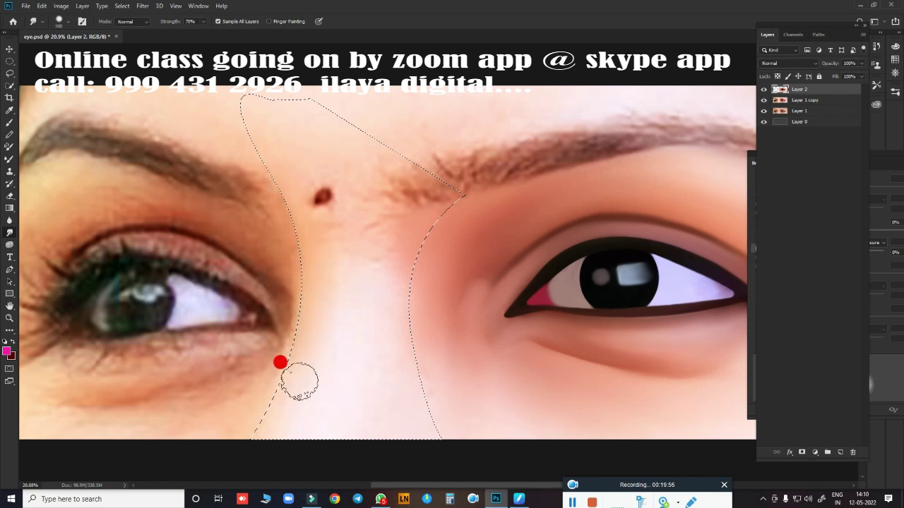
mouse_move(276, 409)
left_mouse_down()
mouse_move(323, 338)
mouse_move(343, 238)
mouse_move(319, 241)
left_mouse_up()
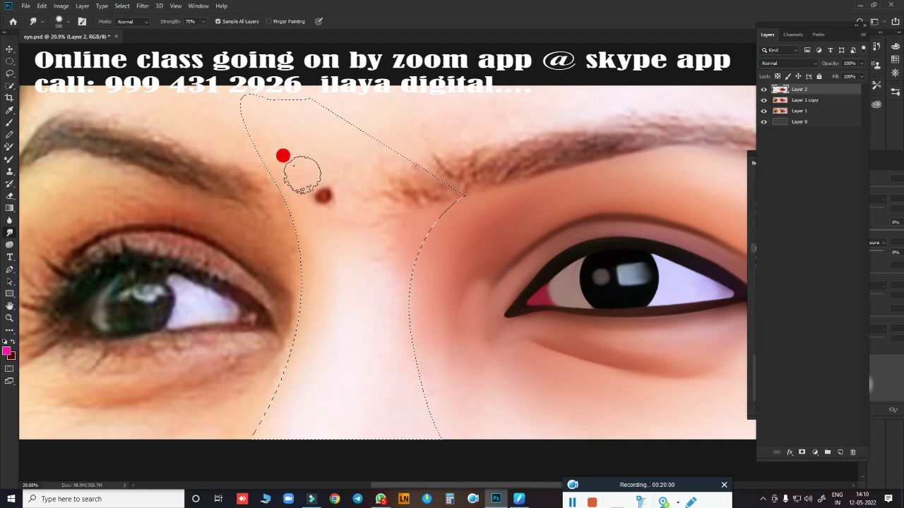
mouse_move(302, 173)
left_mouse_down()
mouse_move(346, 182)
mouse_move(350, 211)
mouse_move(374, 191)
mouse_move(369, 172)
mouse_move(383, 243)
mouse_move(396, 240)
mouse_move(389, 256)
mouse_move(350, 258)
mouse_move(389, 284)
mouse_move(412, 399)
mouse_move(361, 248)
mouse_move(339, 251)
mouse_move(403, 307)
mouse_move(397, 339)
mouse_move(442, 441)
mouse_move(322, 319)
mouse_move(298, 371)
mouse_move(331, 143)
mouse_move(271, 108)
left_mouse_up()
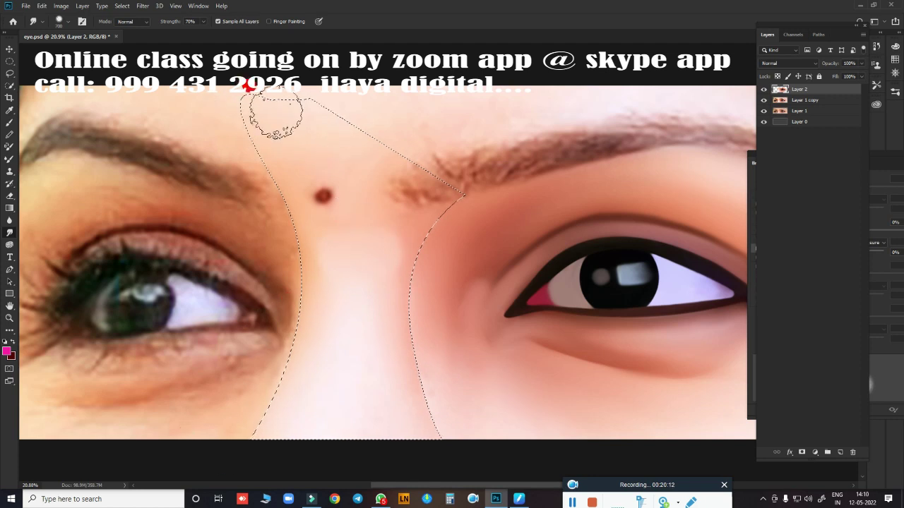
Re-feather the selection and smooth the forehead, skin beside the eye, and nose toward the inner corner
key("shift+F6")
key("Return")
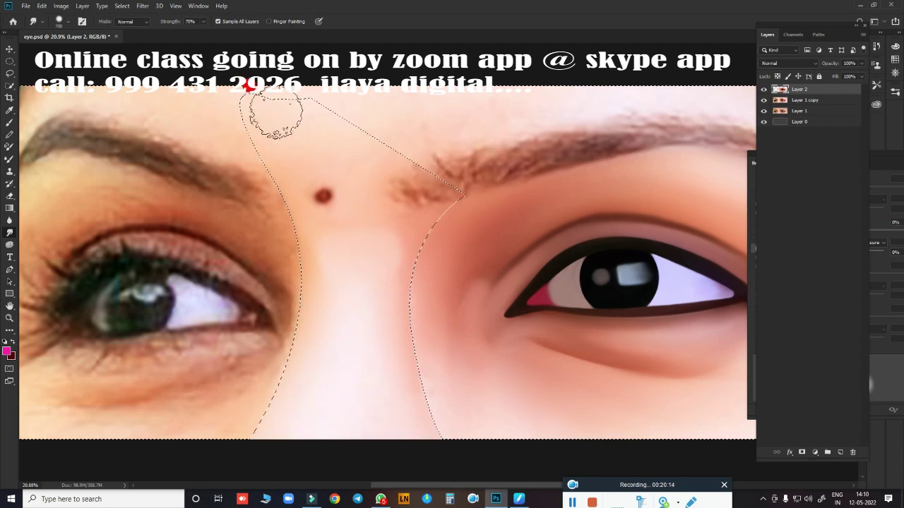
mouse_move(275, 113)
left_mouse_down()
mouse_move(413, 269)
mouse_move(451, 219)
mouse_move(427, 254)
mouse_move(360, 440)
mouse_move(281, 221)
left_mouse_up()
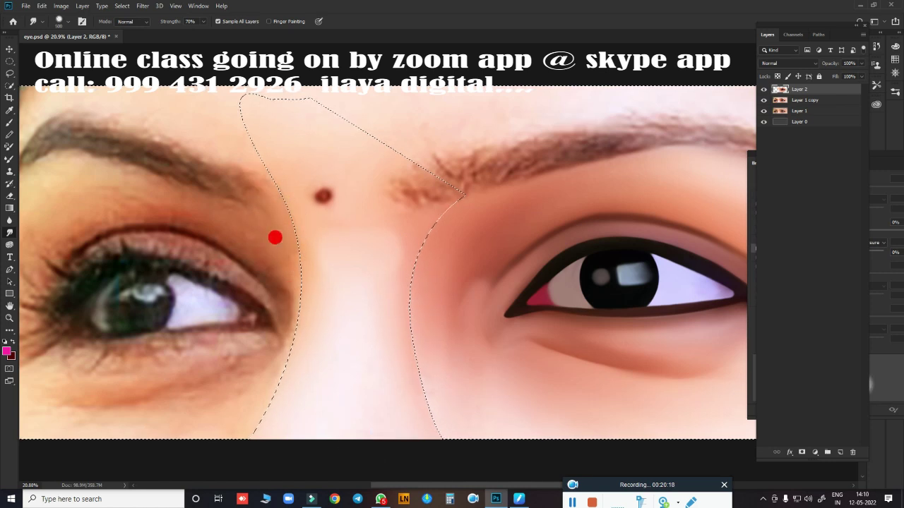
mouse_move(281, 386)
left_mouse_down()
mouse_move(222, 424)
mouse_move(193, 412)
mouse_move(279, 375)
mouse_move(274, 382)
mouse_move(288, 340)
left_mouse_up()
mouse_move(417, 308)
left_mouse_down()
mouse_move(410, 303)
mouse_move(494, 265)
mouse_move(500, 279)
mouse_move(429, 212)
mouse_move(401, 309)
mouse_move(405, 405)
mouse_move(423, 463)
mouse_move(401, 390)
mouse_move(224, 159)
mouse_move(256, 298)
mouse_move(222, 442)
mouse_move(433, 288)
mouse_move(242, 169)
mouse_move(243, 209)
mouse_move(225, 153)
mouse_move(242, 318)
mouse_move(424, 309)
mouse_move(343, 323)
mouse_move(369, 339)
mouse_move(446, 271)
mouse_move(419, 268)
mouse_move(394, 225)
mouse_move(443, 226)
mouse_move(419, 210)
mouse_move(290, 206)
left_mouse_up()
Smudge the inner end of the right eyebrow to soften it
scroll(501, 305, "down", 2)
scroll(480, 278, "up", 3)
mouse_move(242, 232)
left_mouse_down()
mouse_move(227, 201)
mouse_move(246, 195)
mouse_move(297, 220)
mouse_move(372, 178)
mouse_move(416, 185)
mouse_move(522, 176)
mouse_move(508, 165)
mouse_move(539, 162)
mouse_move(591, 176)
mouse_move(600, 192)
mouse_move(690, 243)
mouse_move(701, 264)
mouse_move(575, 165)
mouse_move(494, 147)
mouse_move(521, 174)
mouse_move(386, 194)
mouse_move(310, 240)
mouse_move(307, 228)
mouse_move(250, 240)
mouse_move(230, 174)
mouse_move(288, 151)
mouse_move(327, 147)
mouse_move(355, 157)
mouse_move(544, 125)
mouse_move(242, 175)
mouse_move(162, 237)
mouse_move(169, 263)
left_mouse_up()
With a larger smudge brush, smooth the skin above the brow and near the eye's outer corner
key("bracketright")
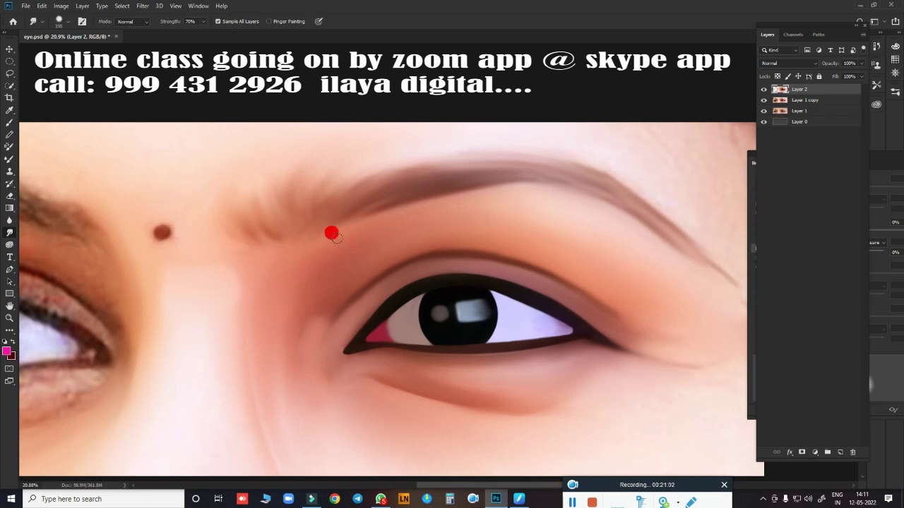
mouse_move(499, 233)
left_mouse_down()
mouse_move(312, 245)
mouse_move(371, 231)
left_mouse_up()
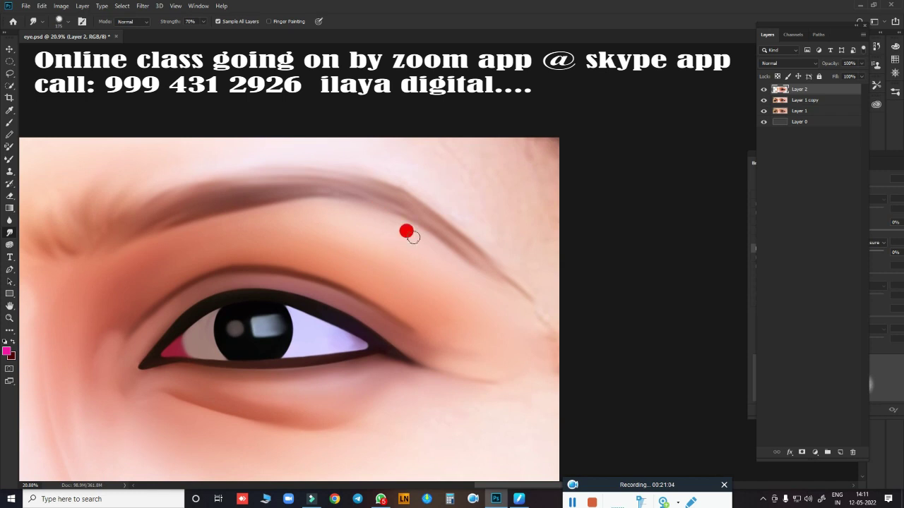
mouse_move(352, 140)
left_mouse_down()
mouse_move(470, 171)
mouse_move(514, 141)
mouse_move(504, 161)
mouse_move(436, 152)
mouse_move(531, 282)
mouse_move(528, 145)
mouse_move(545, 322)
mouse_move(464, 333)
mouse_move(433, 309)
mouse_move(487, 346)
mouse_move(420, 339)
mouse_move(427, 347)
mouse_move(581, 347)
mouse_move(571, 318)
mouse_move(627, 189)
left_mouse_up()
mouse_move(529, 301)
left_mouse_down()
mouse_move(484, 278)
mouse_move(586, 258)
mouse_move(601, 272)
mouse_move(561, 233)
mouse_move(569, 226)
mouse_move(558, 211)
mouse_move(610, 238)
mouse_move(391, 327)
mouse_move(535, 276)
mouse_move(591, 292)
mouse_move(364, 269)
mouse_move(326, 256)
mouse_move(472, 248)
mouse_move(431, 252)
left_mouse_up()
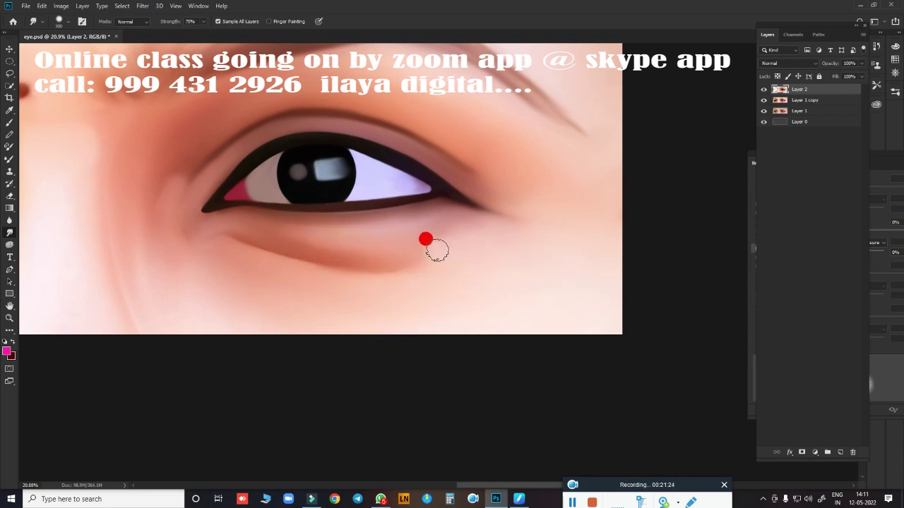
Smudge the under-eye skin, the forehead and its left edge, and the inner left eyebrow smooth
mouse_move(406, 317)
left_mouse_down()
mouse_move(558, 315)
mouse_move(428, 339)
mouse_move(374, 312)
mouse_move(497, 241)
mouse_move(748, 244)
left_mouse_up()
mouse_move(567, 240)
left_mouse_down()
mouse_move(541, 294)
mouse_move(504, 331)
mouse_move(539, 320)
left_mouse_up()
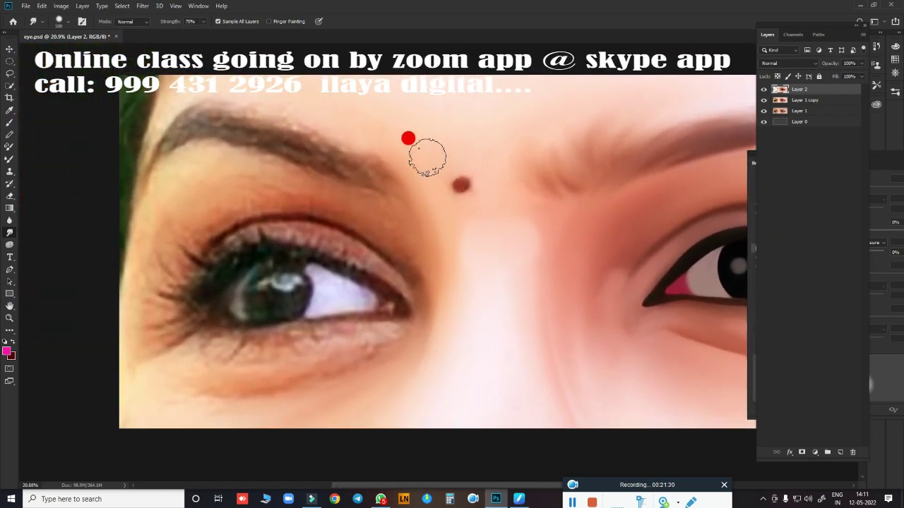
left_click_drag(421, 124, 321, 99)
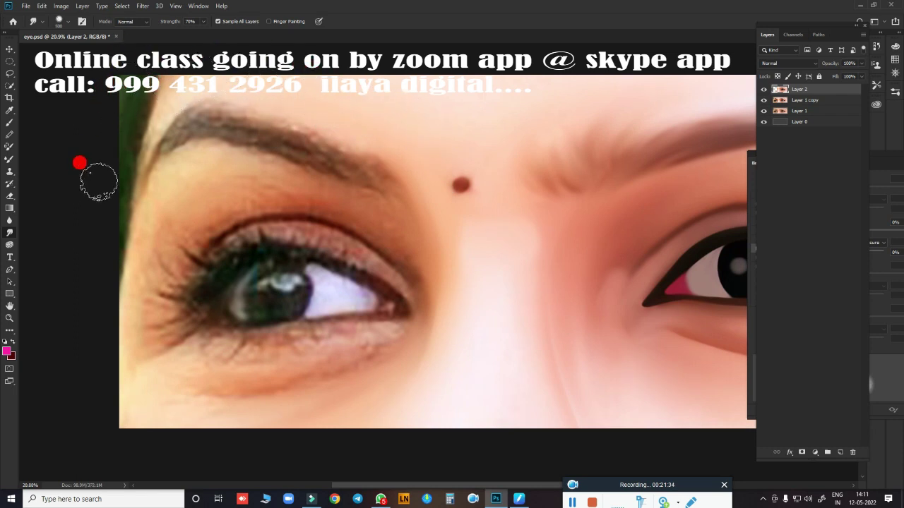
mouse_move(99, 181)
left_mouse_down()
mouse_move(125, 141)
mouse_move(127, 165)
mouse_move(159, 98)
mouse_move(121, 209)
mouse_move(181, 198)
mouse_move(94, 334)
mouse_move(187, 158)
mouse_move(214, 167)
mouse_move(192, 151)
mouse_move(290, 164)
mouse_move(314, 182)
mouse_move(240, 148)
mouse_move(328, 186)
mouse_move(396, 230)
mouse_move(359, 202)
mouse_move(419, 260)
left_mouse_up()
mouse_move(367, 202)
left_mouse_down()
mouse_move(187, 132)
mouse_move(119, 178)
left_mouse_up()
mouse_move(165, 156)
left_mouse_down()
mouse_move(181, 102)
mouse_move(278, 120)
mouse_move(312, 154)
mouse_move(381, 179)
mouse_move(276, 137)
mouse_move(299, 121)
mouse_move(399, 262)
mouse_move(465, 293)
mouse_move(515, 205)
mouse_move(475, 273)
mouse_move(308, 332)
mouse_move(204, 336)
left_mouse_up()
Zoom in and place curved Pen anchors along the left eye's upper lid and past its outer corner
key("p")
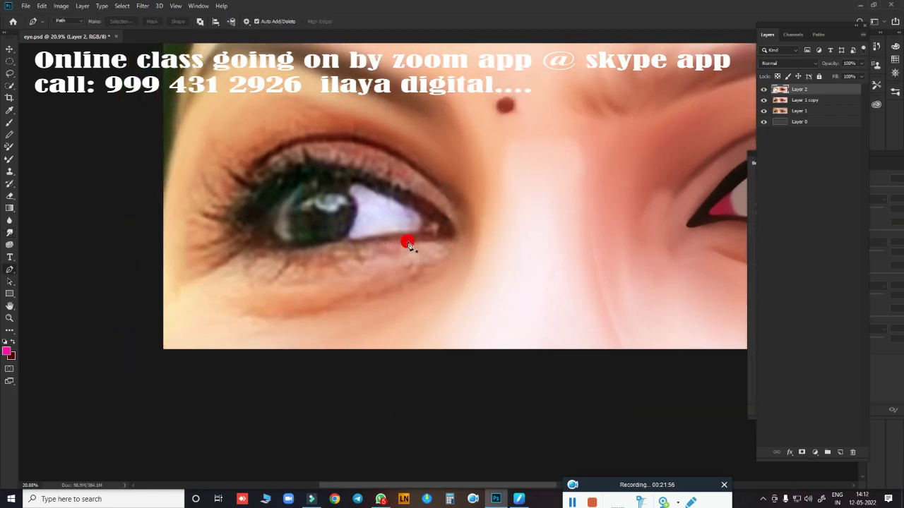
mouse_move(362, 252)
left_mouse_down()
mouse_move(383, 252)
mouse_move(393, 306)
mouse_move(502, 239)
left_mouse_up()
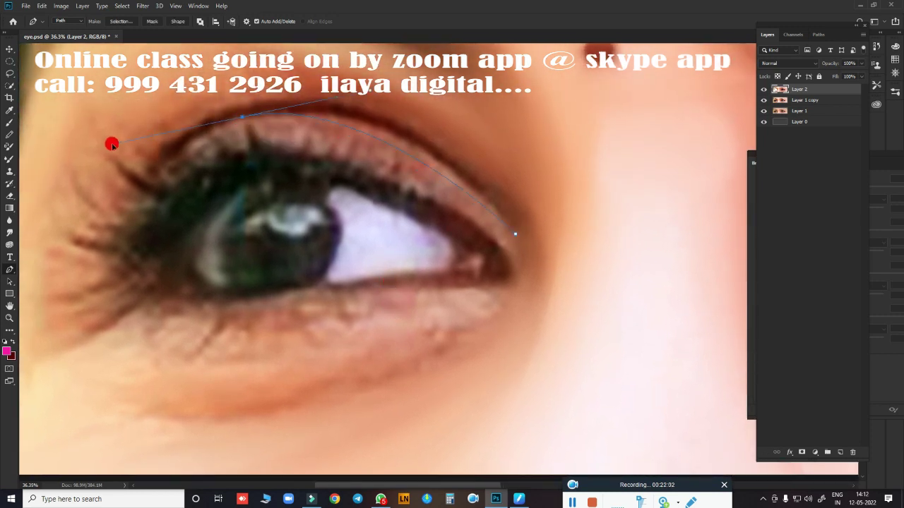
left_click_drag(111, 144, 78, 155)
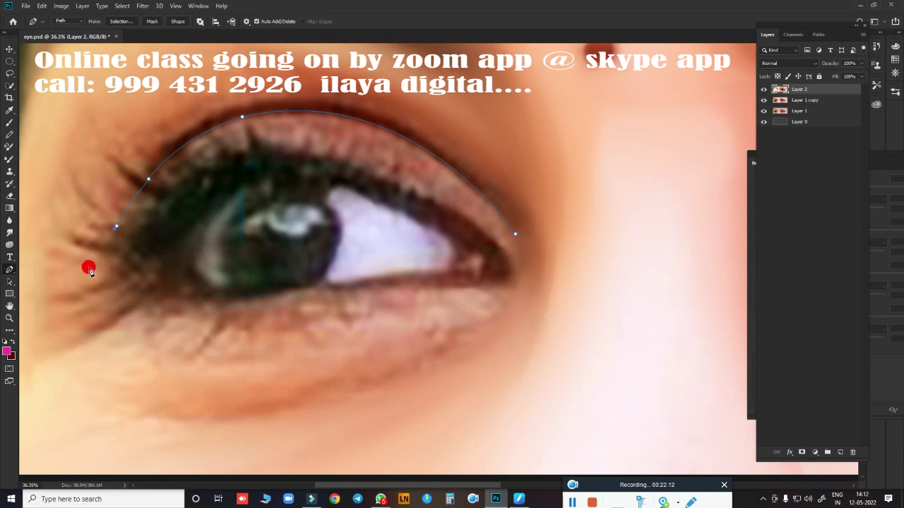
left_click_drag(132, 252, 261, 214)
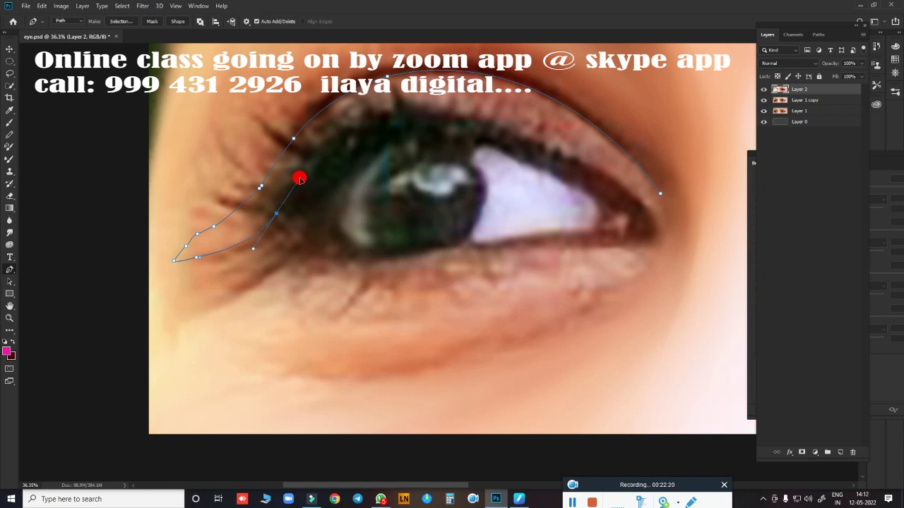
left_click_drag(572, 160, 763, 271)
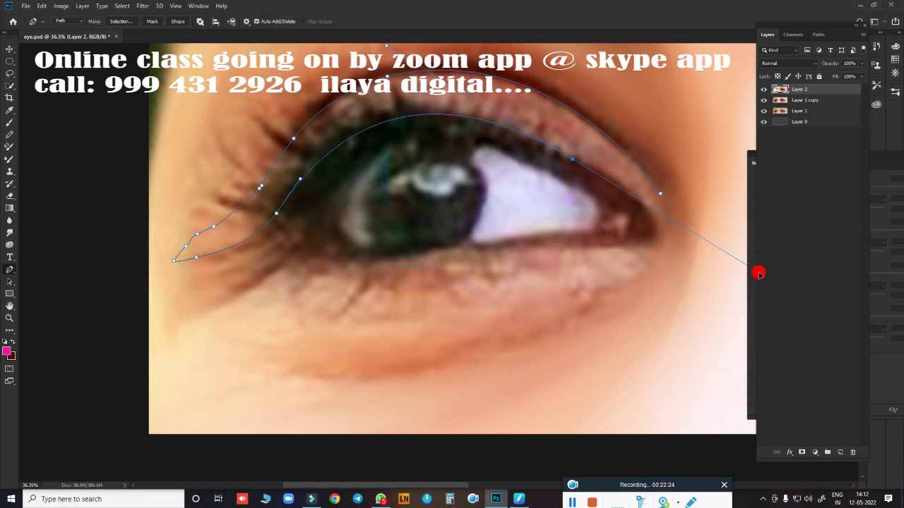
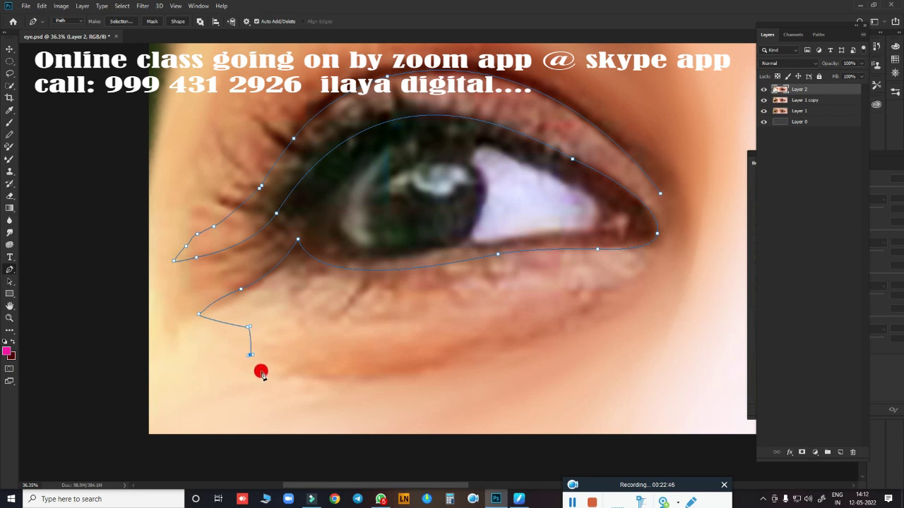
Add the last curved anchor along the lower-lid skin and load the path as a selection
left_click_drag(382, 375, 303, 306)
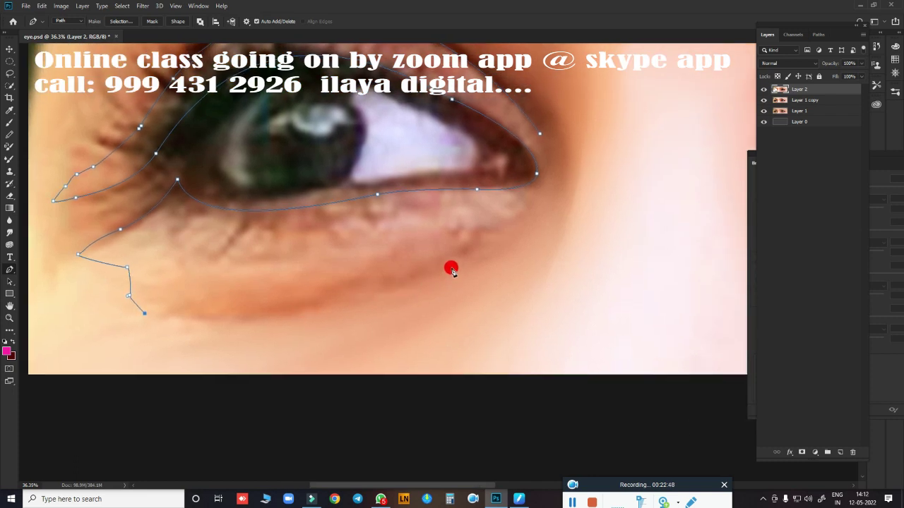
mouse_move(451, 270)
left_mouse_down()
mouse_move(577, 175)
mouse_move(468, 275)
mouse_move(456, 258)
mouse_move(509, 206)
mouse_move(612, 161)
mouse_move(590, 173)
left_mouse_up()
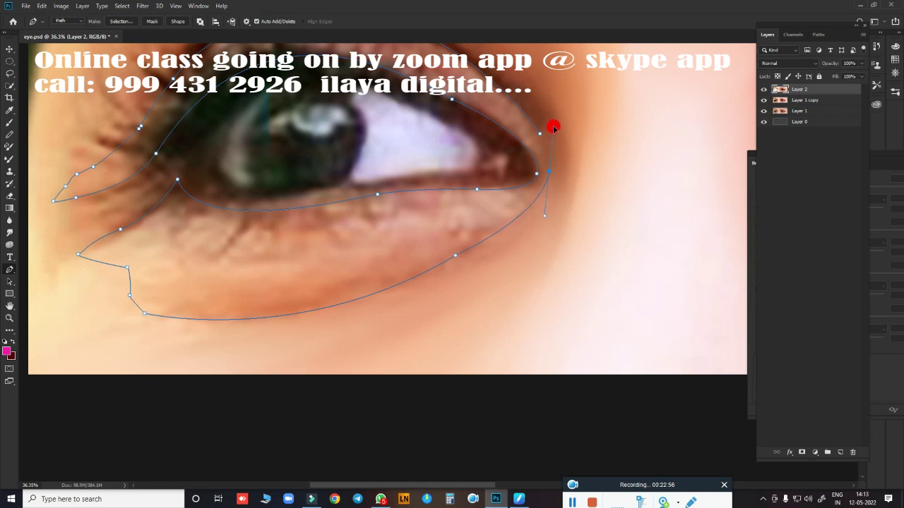
key("ctrl+Return")
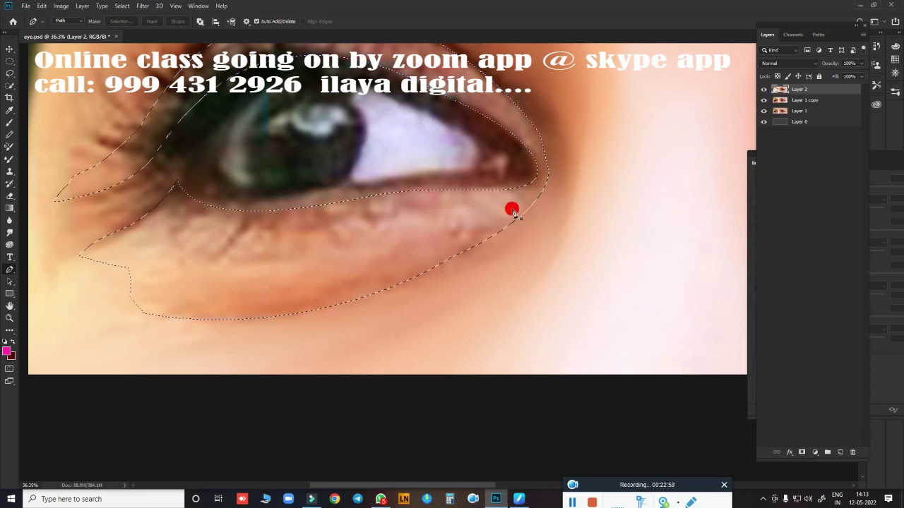
Feather the eye-area selection by 5 pixels
key("shift+F6")
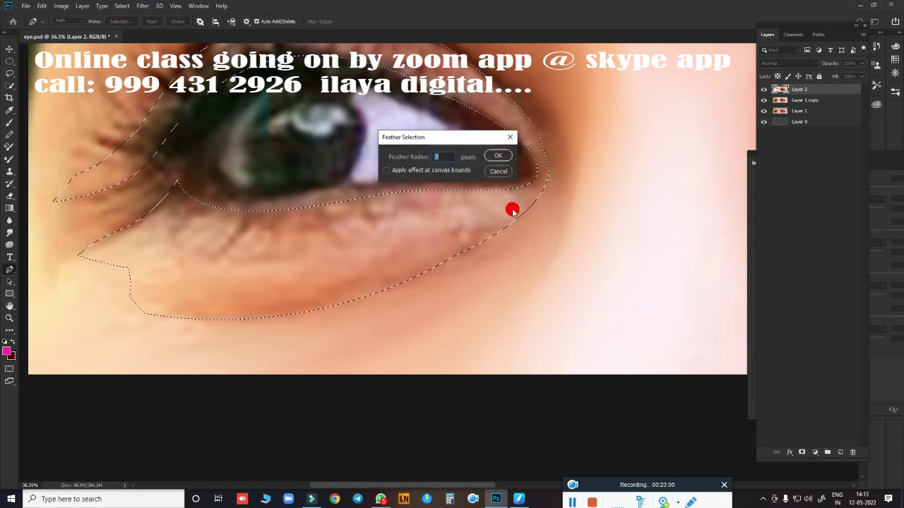
key("Return")
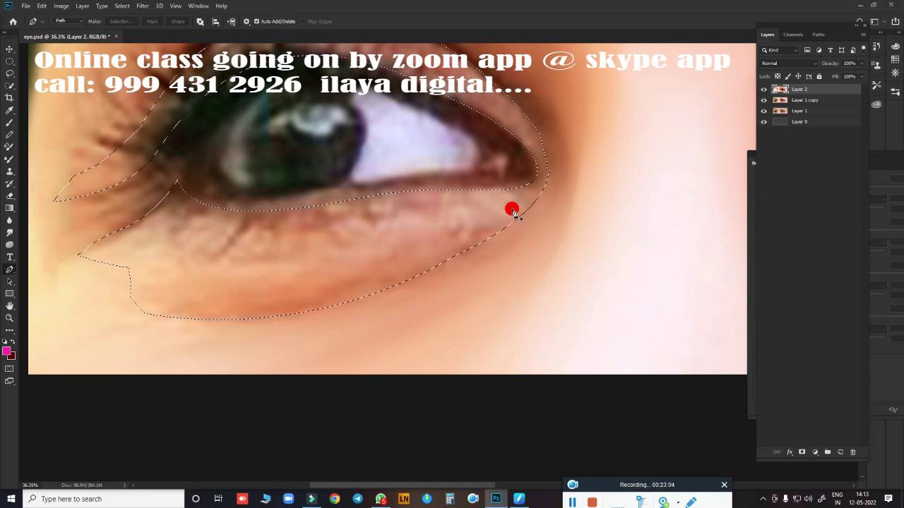
key("shift+F6")
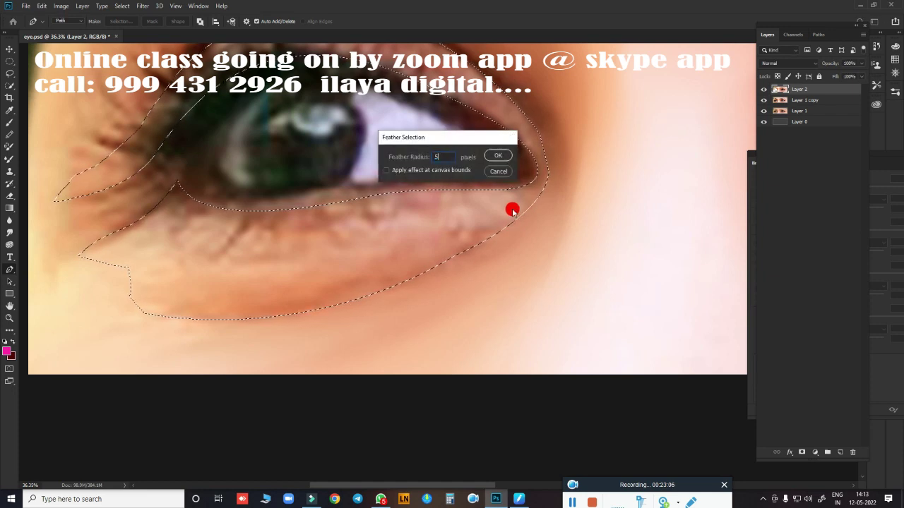
key("Return")
scroll(462, 212, "down", 2)
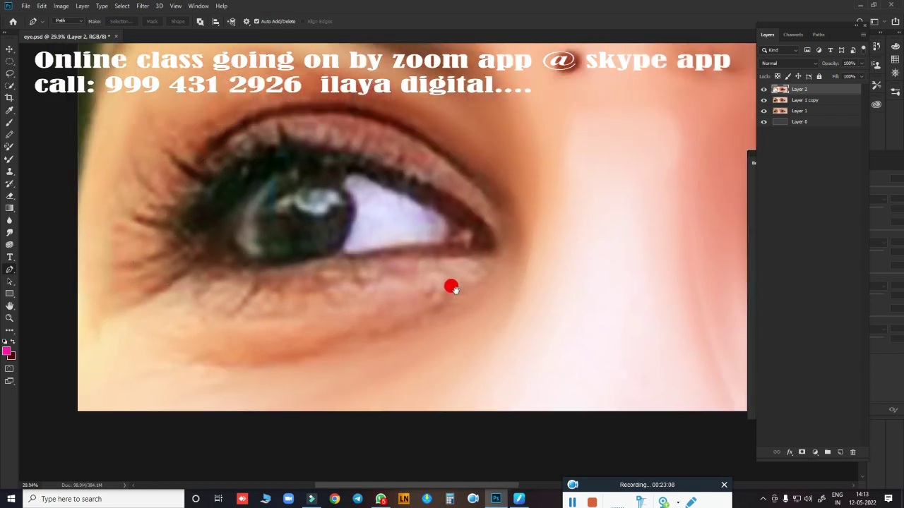
scroll(451, 287, "up", 1)
scroll(454, 268, "up", 1)
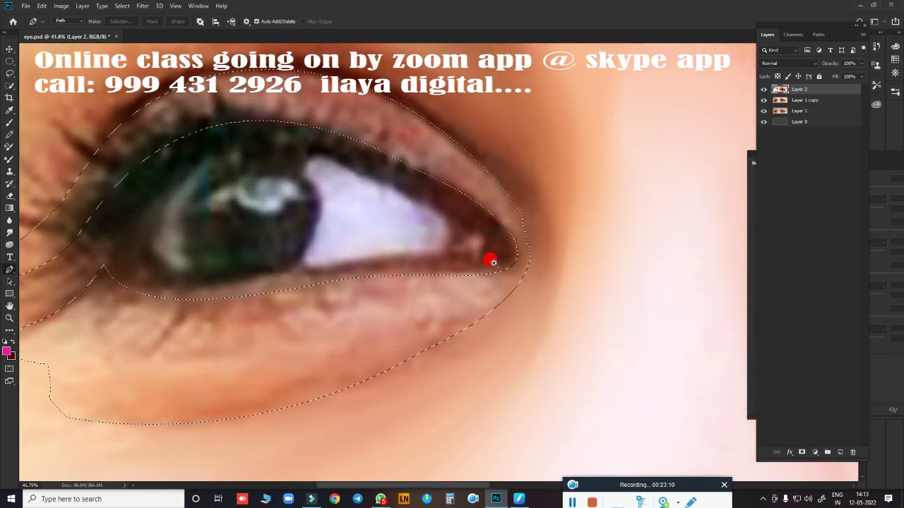
scroll(490, 265, "down", 1)
key("r")
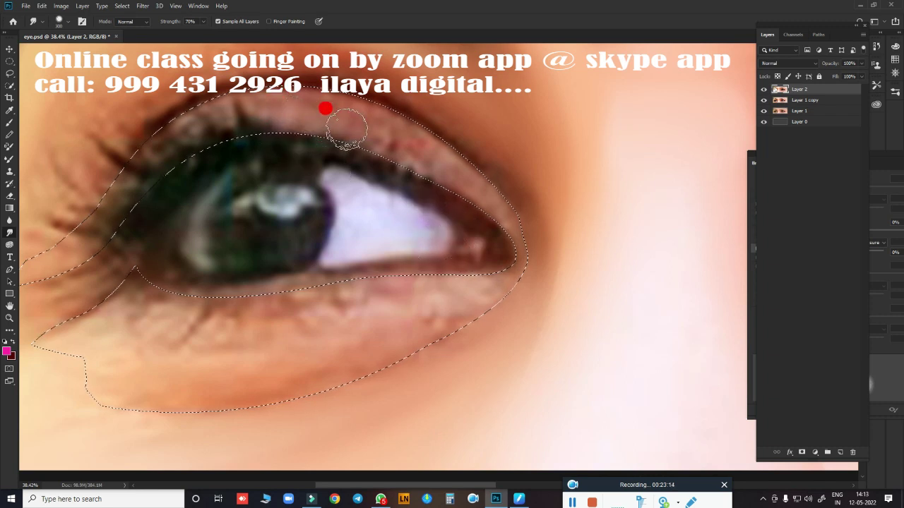
Smudge the upper eyelid, inner upper lid and crease skin at 70% strength
left_click_drag(346, 127, 344, 139)
left_click_drag(445, 188, 475, 214)
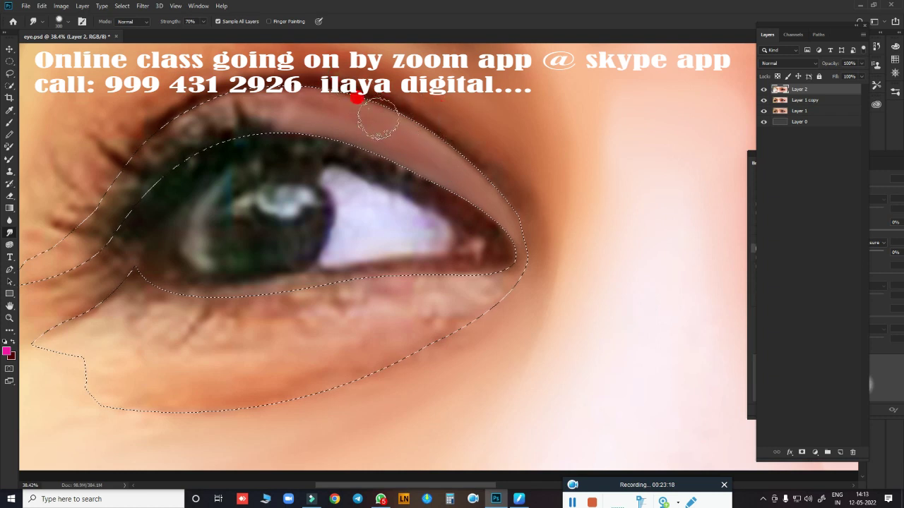
mouse_move(177, 127)
left_mouse_down()
mouse_move(148, 162)
mouse_move(190, 124)
left_mouse_up()
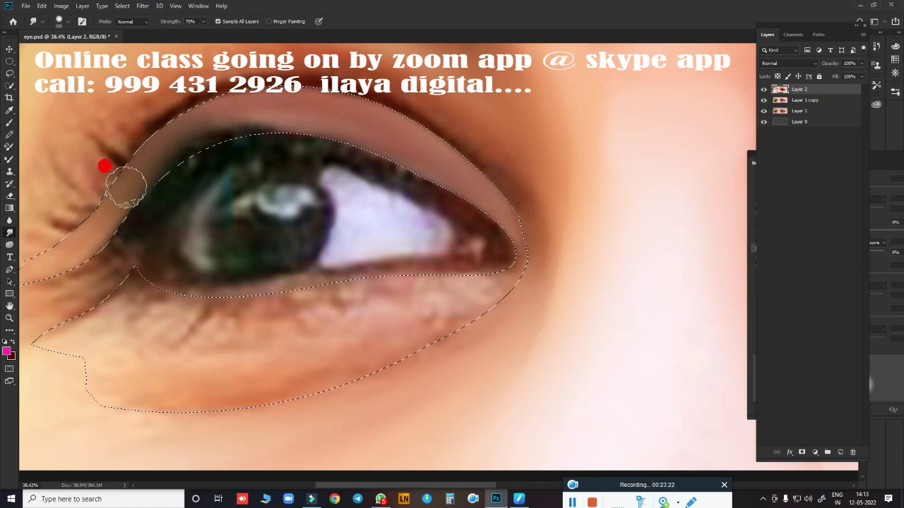
mouse_move(126, 186)
left_mouse_down()
mouse_move(151, 161)
mouse_move(160, 190)
left_mouse_up()
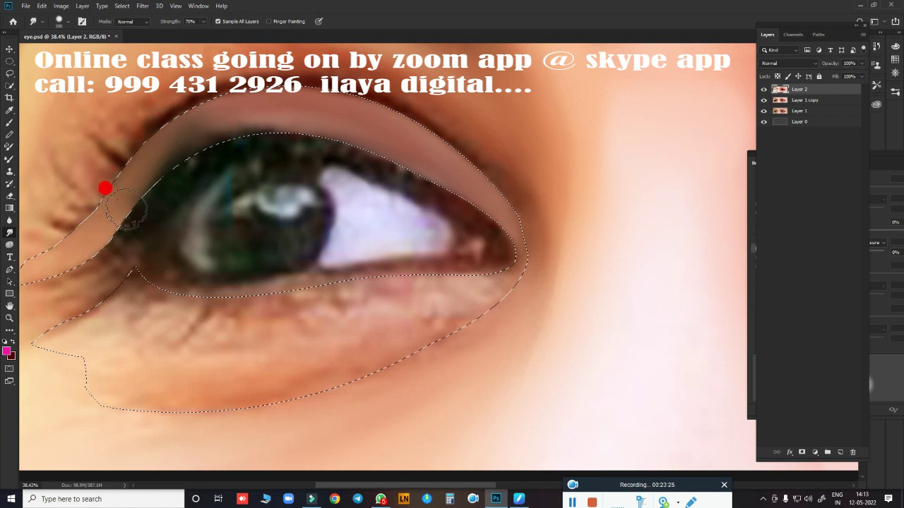
mouse_move(104, 187)
left_mouse_down()
mouse_move(141, 153)
mouse_move(91, 200)
mouse_move(219, 115)
mouse_move(129, 139)
mouse_move(106, 185)
mouse_move(298, 111)
mouse_move(208, 109)
mouse_move(144, 134)
mouse_move(234, 84)
mouse_move(283, 216)
mouse_move(476, 250)
mouse_move(541, 154)
mouse_move(466, 74)
mouse_move(409, 117)
mouse_move(484, 106)
mouse_move(374, 55)
mouse_move(194, 208)
mouse_move(269, 122)
mouse_move(353, 56)
mouse_move(402, 82)
mouse_move(431, 242)
mouse_move(371, 264)
mouse_move(332, 259)
mouse_move(343, 276)
mouse_move(300, 319)
mouse_move(197, 324)
mouse_move(289, 313)
mouse_move(317, 320)
mouse_move(223, 334)
mouse_move(489, 289)
mouse_move(502, 268)
mouse_move(560, 247)
mouse_move(570, 233)
left_mouse_up()
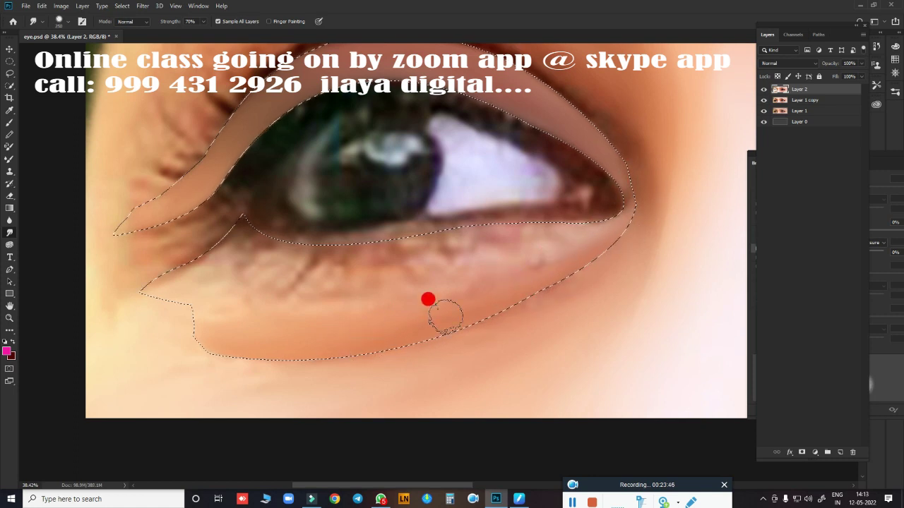
Smudge the lower lid and under-eye skin, using a 400 brush, then invert the selection
left_click_drag(445, 316, 608, 240)
mouse_move(368, 347)
left_mouse_down()
mouse_move(226, 323)
mouse_move(228, 272)
mouse_move(187, 249)
left_mouse_up()
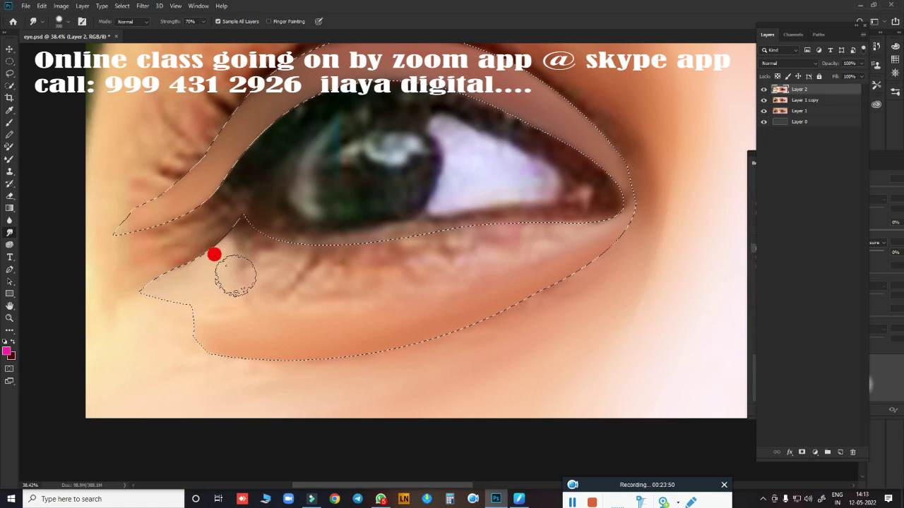
mouse_move(235, 276)
left_mouse_down()
mouse_move(254, 296)
mouse_move(259, 275)
left_mouse_up()
mouse_move(256, 232)
left_mouse_down()
mouse_move(405, 245)
mouse_move(421, 234)
mouse_move(557, 216)
left_mouse_up()
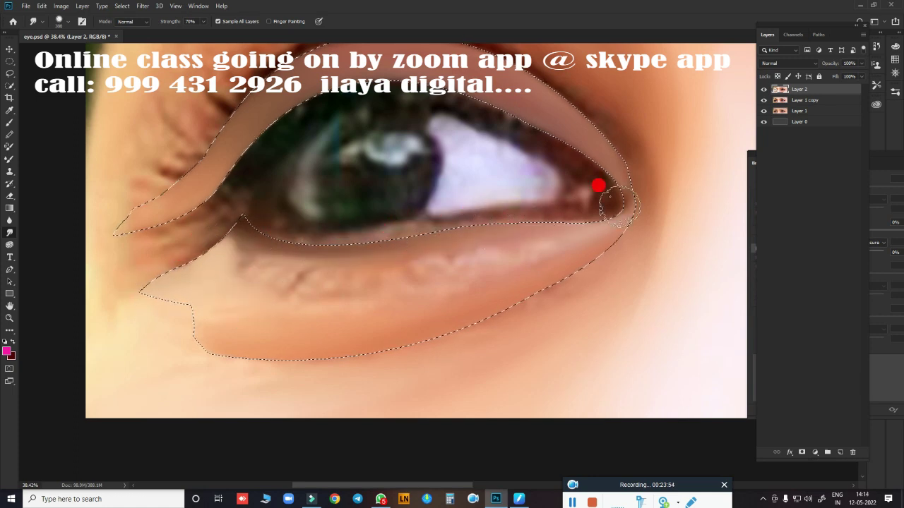
mouse_move(598, 185)
left_mouse_down()
mouse_move(191, 236)
mouse_move(177, 221)
mouse_move(248, 252)
mouse_move(441, 230)
left_mouse_up()
key("]")
mouse_move(491, 275)
left_mouse_down()
mouse_move(246, 306)
mouse_move(195, 329)
mouse_move(459, 246)
mouse_move(541, 246)
mouse_move(439, 279)
mouse_move(346, 349)
mouse_move(374, 323)
left_mouse_up()
key("ctrl+shift+i")
Re-apply the 5-pixel feather to the inverted selection
key("shift+F6")
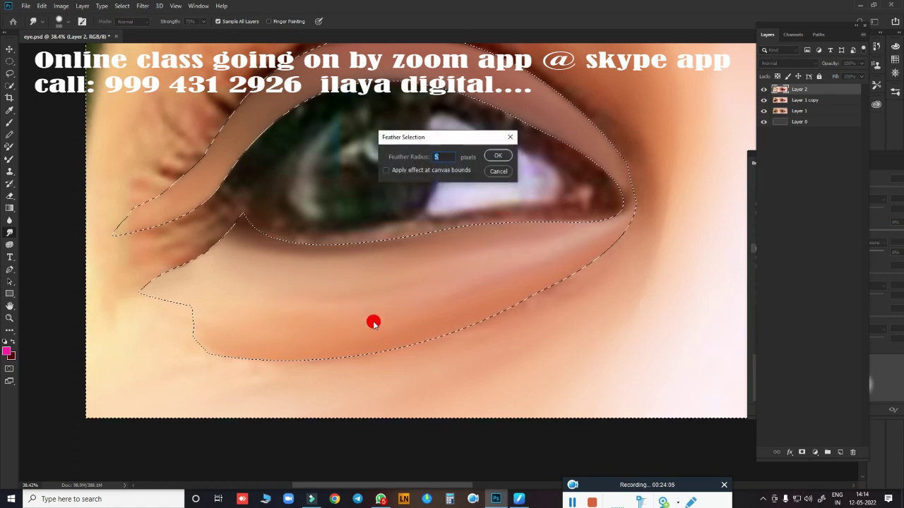
key("Return")
scroll(437, 138, "down", 2)
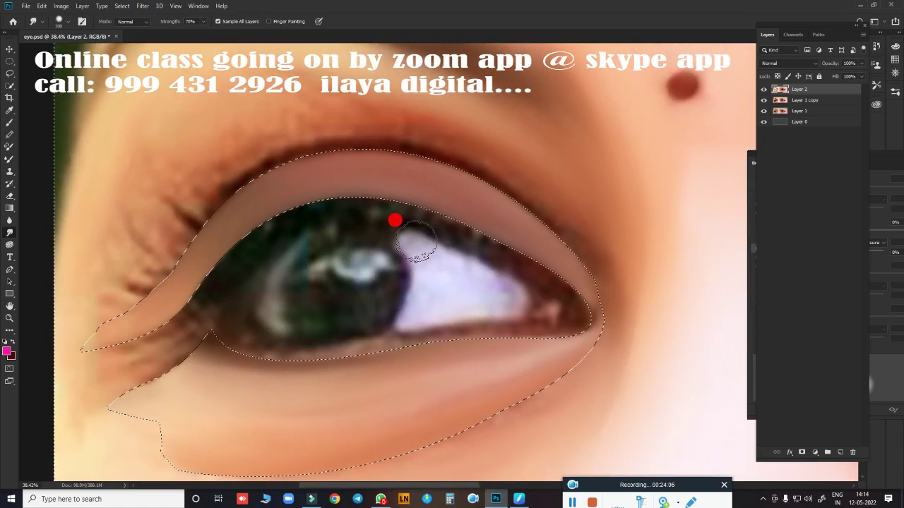
scroll(395, 218, "down", 1)
Smudge the brow skin, upper crease and outer eye corner smooth
mouse_move(415, 220)
left_mouse_down()
mouse_move(254, 187)
mouse_move(243, 204)
mouse_move(290, 154)
mouse_move(333, 141)
left_mouse_up()
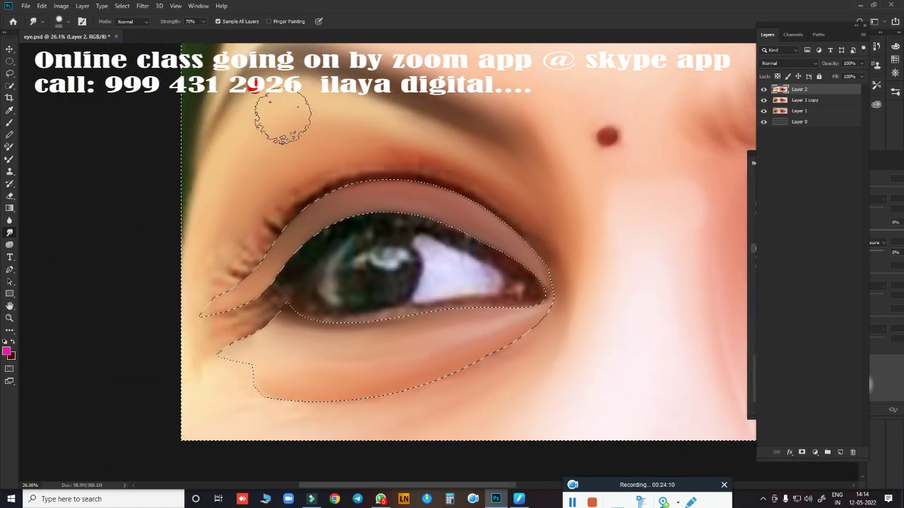
mouse_move(283, 121)
left_mouse_down()
mouse_move(319, 120)
mouse_move(390, 143)
mouse_move(359, 146)
mouse_move(465, 173)
left_mouse_up()
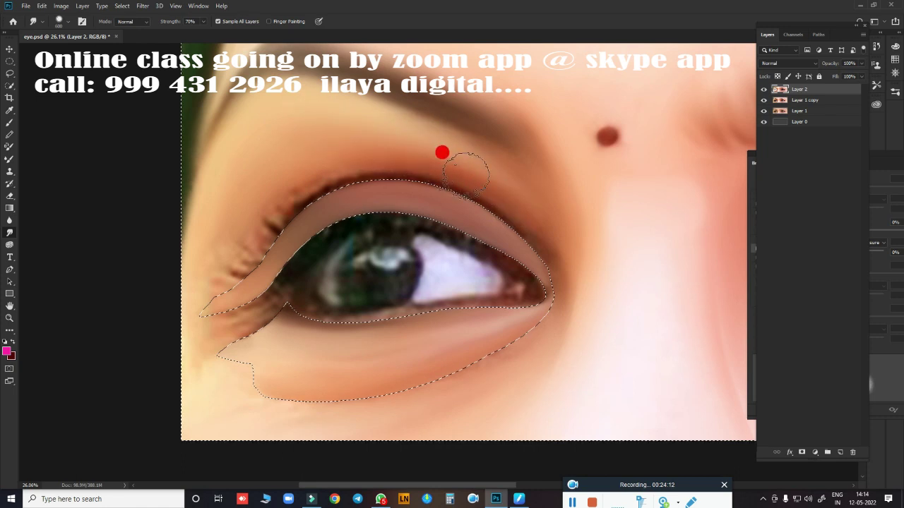
left_click_drag(537, 249, 534, 267)
mouse_move(524, 204)
left_mouse_down()
mouse_move(413, 168)
mouse_move(303, 193)
mouse_move(273, 224)
mouse_move(273, 208)
mouse_move(198, 295)
mouse_move(304, 188)
mouse_move(387, 170)
mouse_move(496, 222)
mouse_move(329, 191)
mouse_move(250, 238)
mouse_move(175, 359)
mouse_move(197, 348)
mouse_move(166, 391)
mouse_move(261, 307)
mouse_move(222, 329)
mouse_move(252, 313)
mouse_move(285, 373)
mouse_move(494, 351)
left_mouse_up()
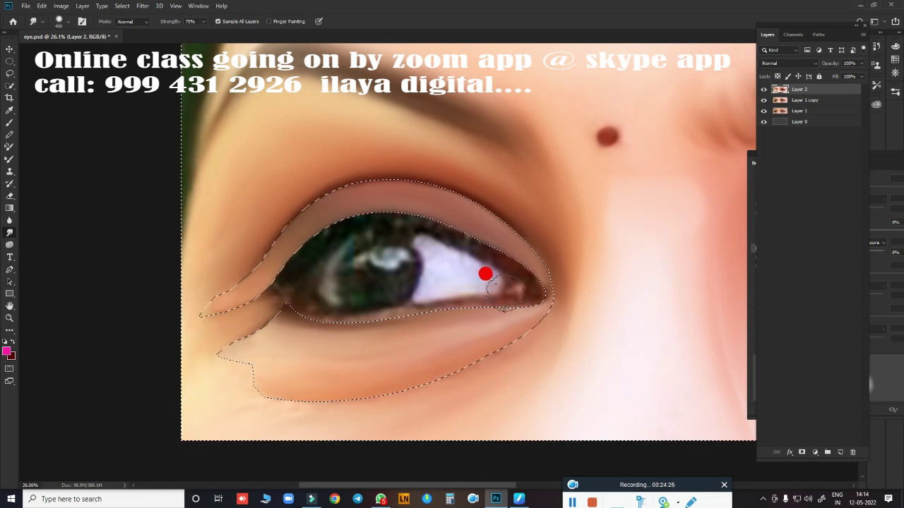
scroll(550, 297, "up", 1)
scroll(569, 299, "up", 2)
scroll(579, 243, "up", 1)
scroll(576, 233, "left", 3)
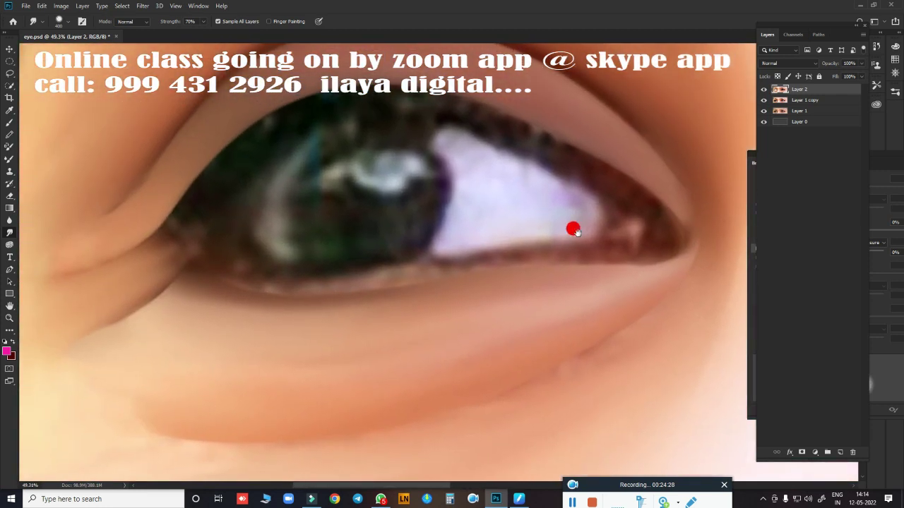
With a cleaned Mixer Brush, blend the upper and lower lash lines and inner corner, then deselect
key("b")
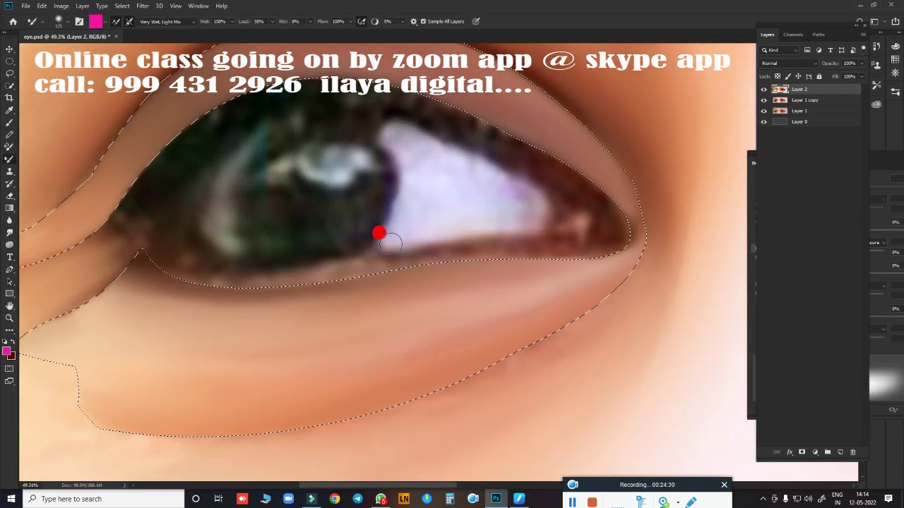
left_click(104, 21)
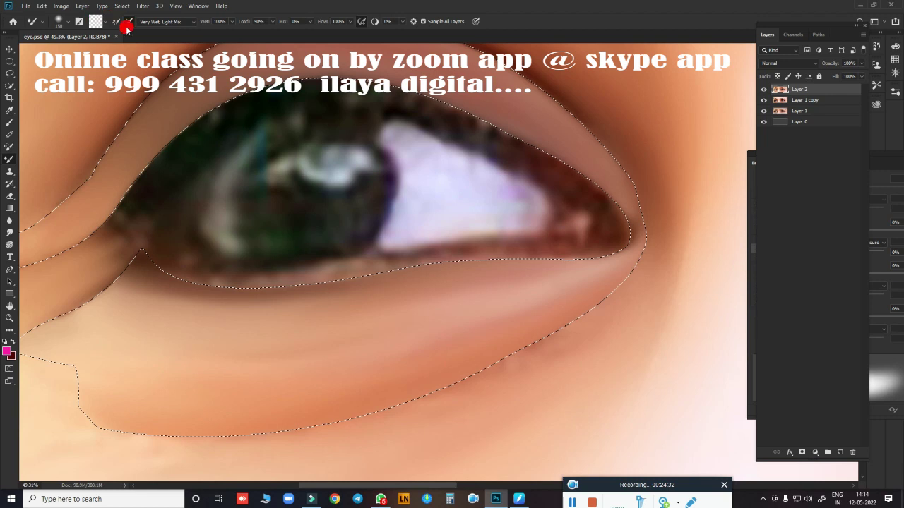
left_click_drag(147, 183, 185, 150)
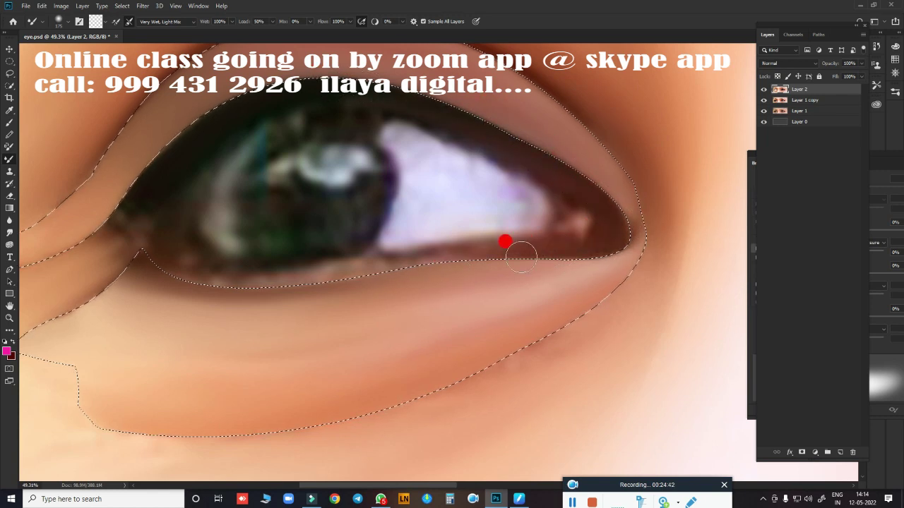
left_click_drag(434, 262, 147, 255)
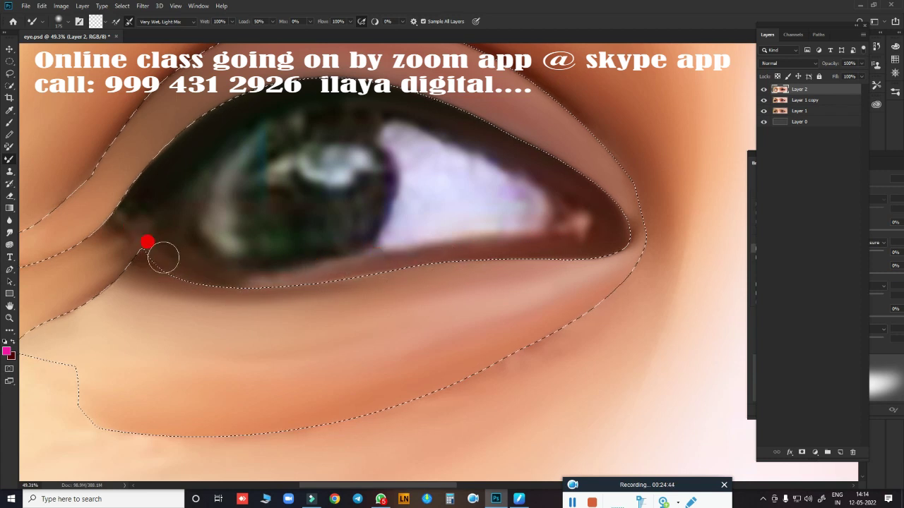
left_click_drag(264, 270, 296, 263)
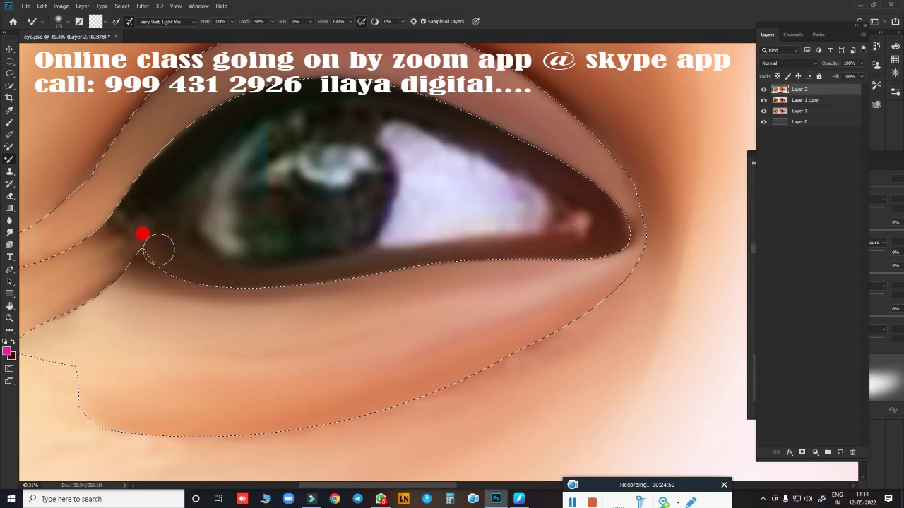
mouse_move(168, 175)
left_mouse_down()
mouse_move(135, 208)
mouse_move(137, 227)
left_mouse_up()
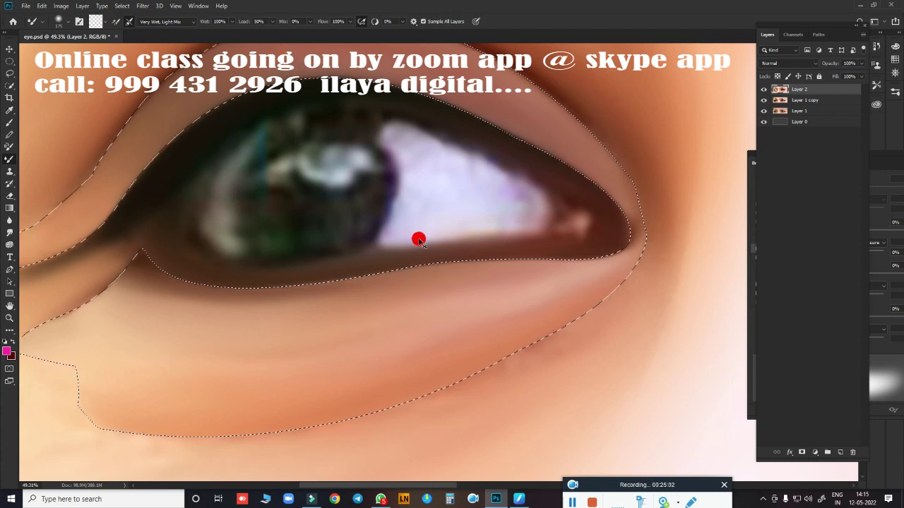
key("ctrl+d")
Restore the lower-eye selection and smudge the skin along its edge and below the outer corner
scroll(428, 268, "down", 3)
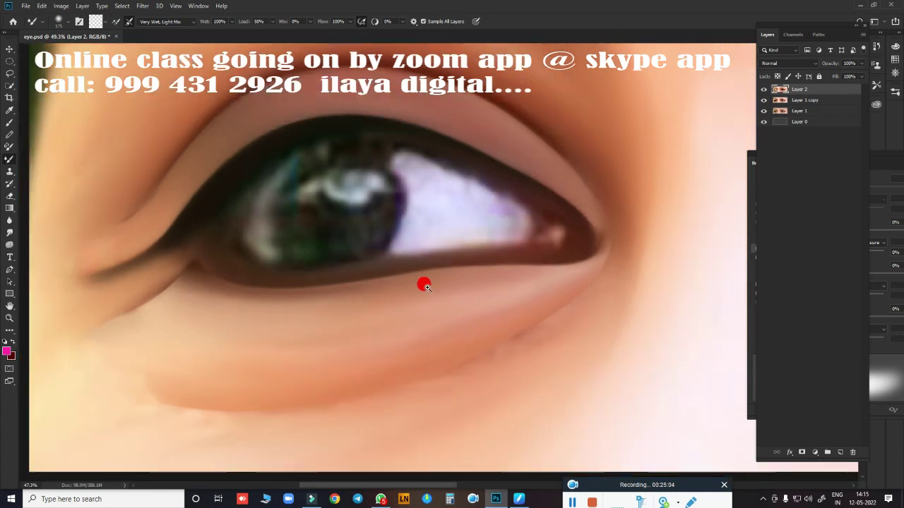
scroll(417, 279, "down", 3)
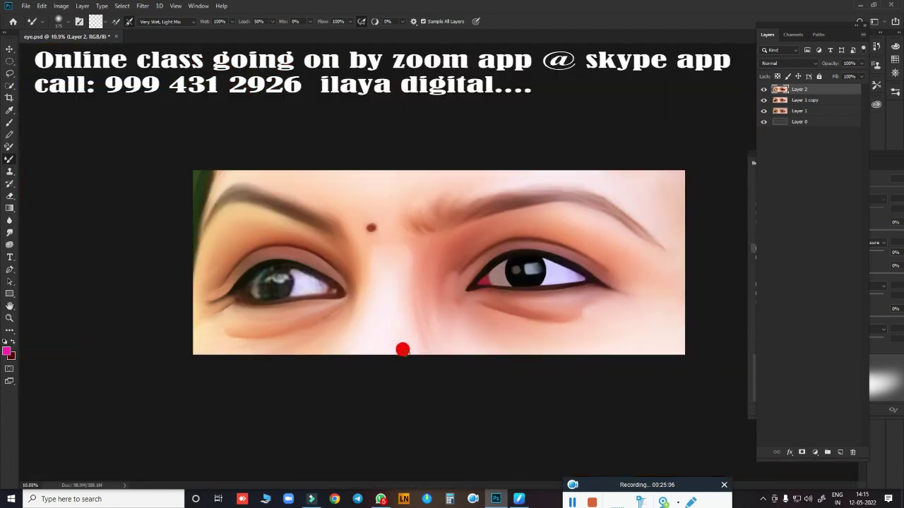
scroll(350, 323, "up", 3)
scroll(377, 320, "up", 3)
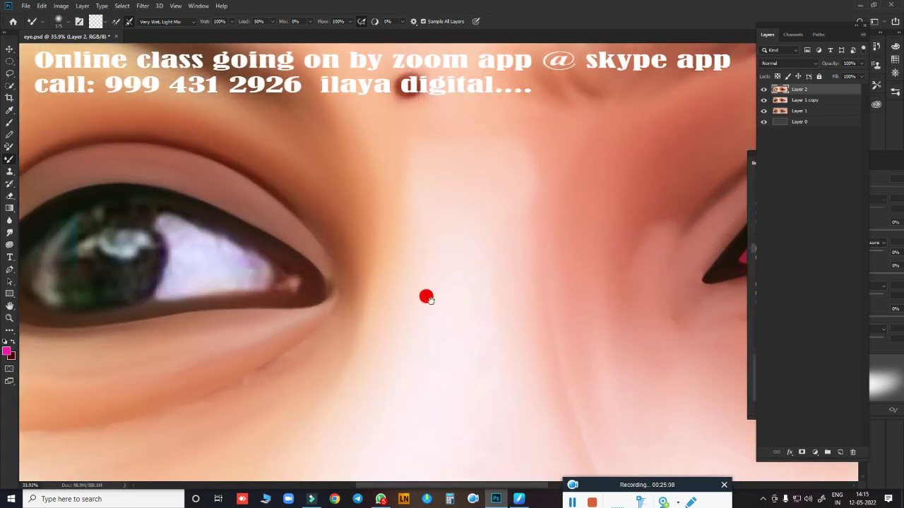
left_click_drag(423, 297, 638, 204)
left_click_drag(511, 313, 518, 285)
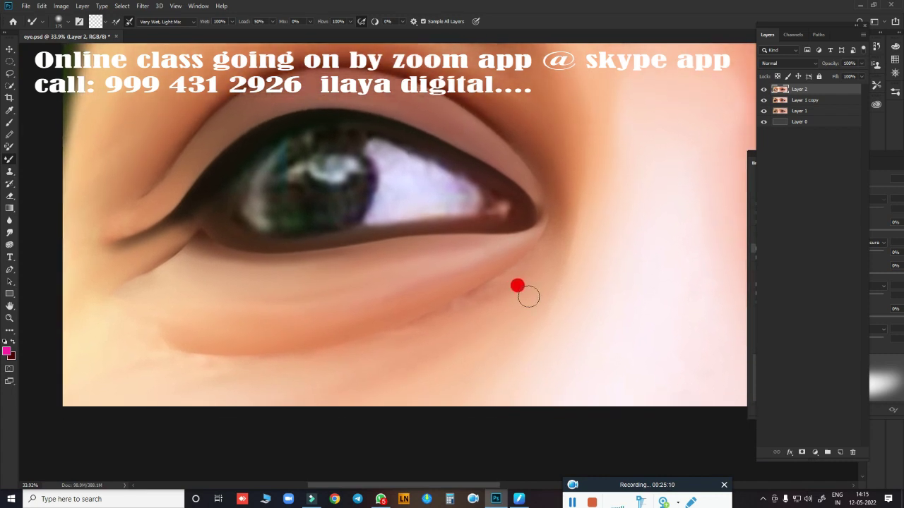
key("ctrl+h")
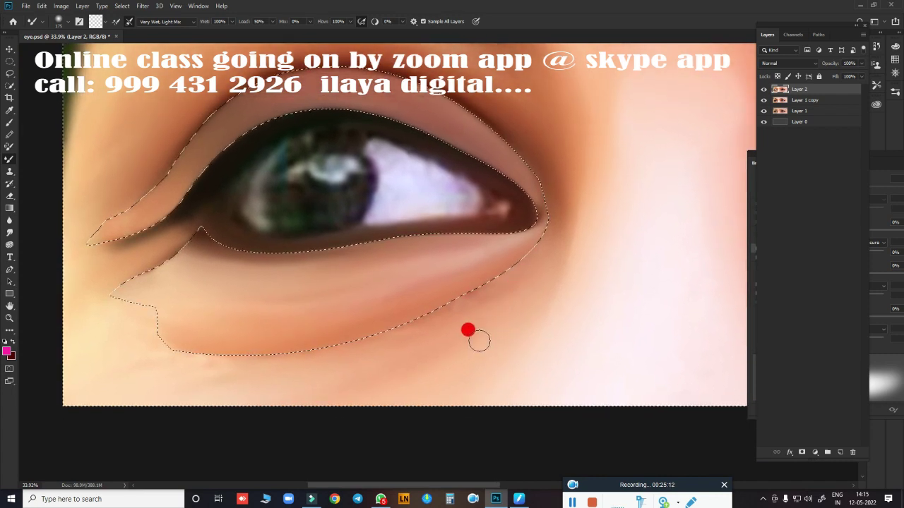
scroll(468, 329, "up", 1)
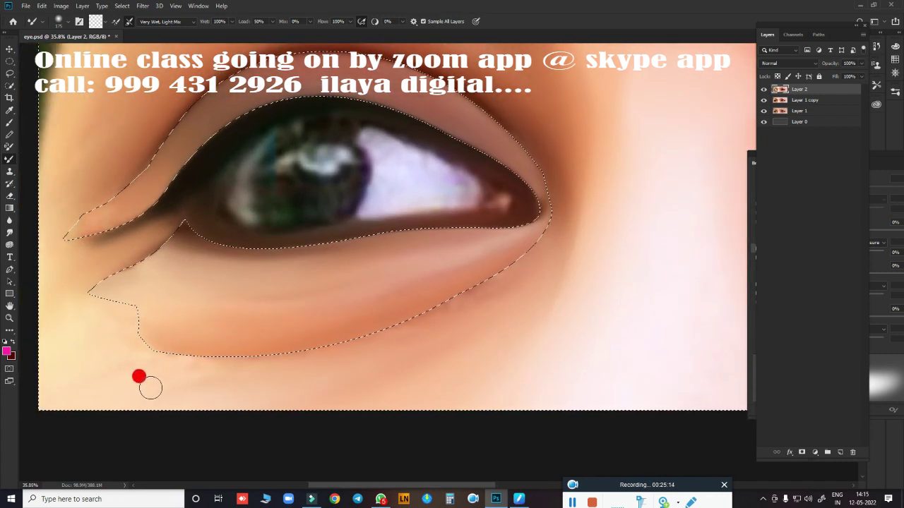
key("r")
mouse_move(247, 393)
left_mouse_down()
mouse_move(125, 379)
mouse_move(325, 357)
mouse_move(502, 261)
left_mouse_up()
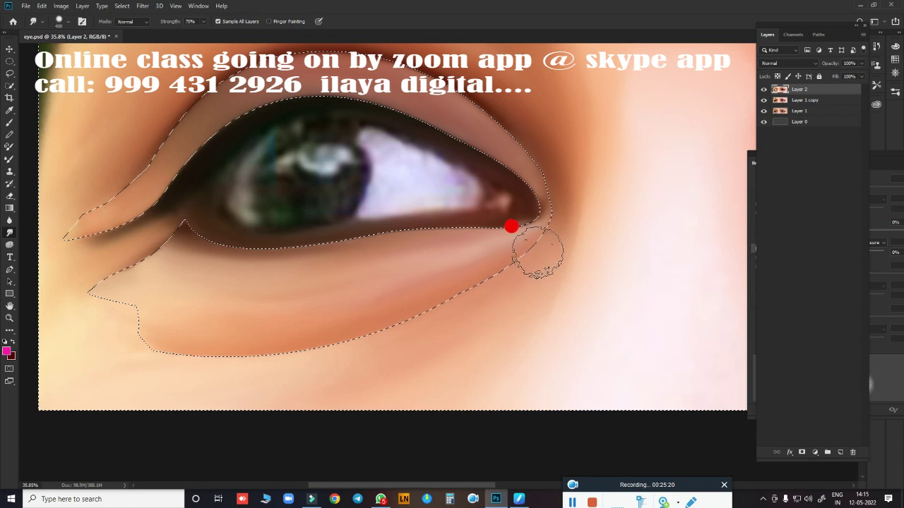
mouse_move(503, 261)
left_mouse_down()
mouse_move(306, 434)
mouse_move(520, 331)
mouse_move(341, 344)
mouse_move(364, 338)
mouse_move(255, 379)
mouse_move(323, 318)
mouse_move(450, 313)
mouse_move(415, 330)
mouse_move(362, 282)
mouse_move(332, 333)
mouse_move(346, 315)
left_mouse_up()
Without a selection, smudge the lower-lid crease, lid edge and outer-corner shading
key("ctrl+d")
mouse_move(126, 326)
left_mouse_down()
mouse_move(87, 274)
mouse_move(67, 287)
mouse_move(135, 254)
mouse_move(91, 273)
left_mouse_up()
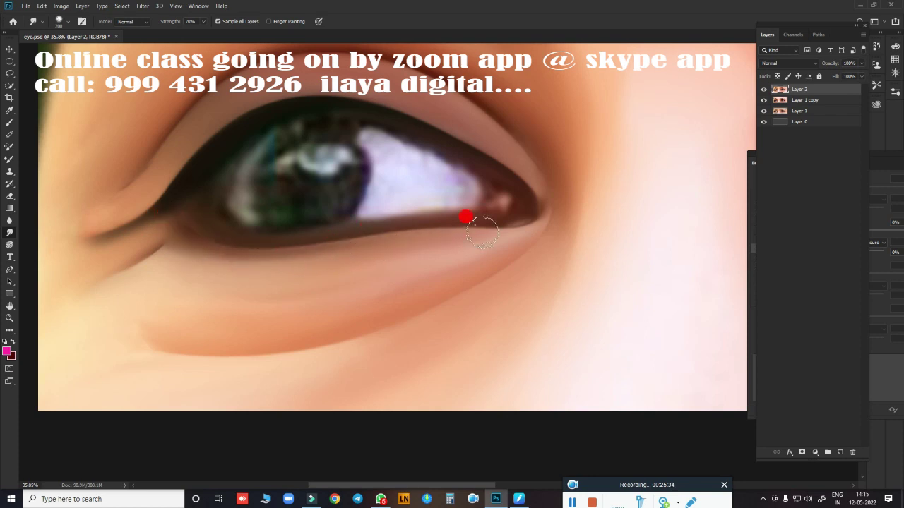
mouse_move(482, 231)
left_mouse_down()
mouse_move(537, 215)
mouse_move(537, 225)
left_mouse_up()
mouse_move(499, 260)
left_mouse_down()
mouse_move(404, 303)
mouse_move(107, 355)
mouse_move(131, 337)
mouse_move(232, 325)
mouse_move(105, 329)
mouse_move(174, 324)
mouse_move(137, 317)
mouse_move(168, 281)
mouse_move(409, 322)
mouse_move(63, 224)
mouse_move(121, 198)
mouse_move(52, 216)
left_mouse_up()
mouse_move(37, 246)
left_mouse_down()
mouse_move(117, 218)
mouse_move(106, 235)
mouse_move(155, 221)
mouse_move(199, 248)
mouse_move(110, 259)
left_mouse_up()
scroll(374, 286, "up", 3)
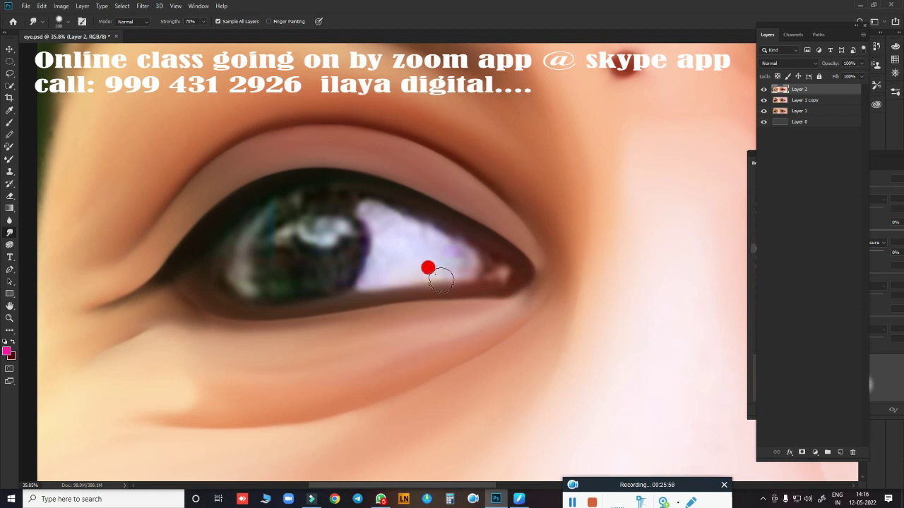
scroll(542, 254, "up", 1)
scroll(511, 247, "up", 2)
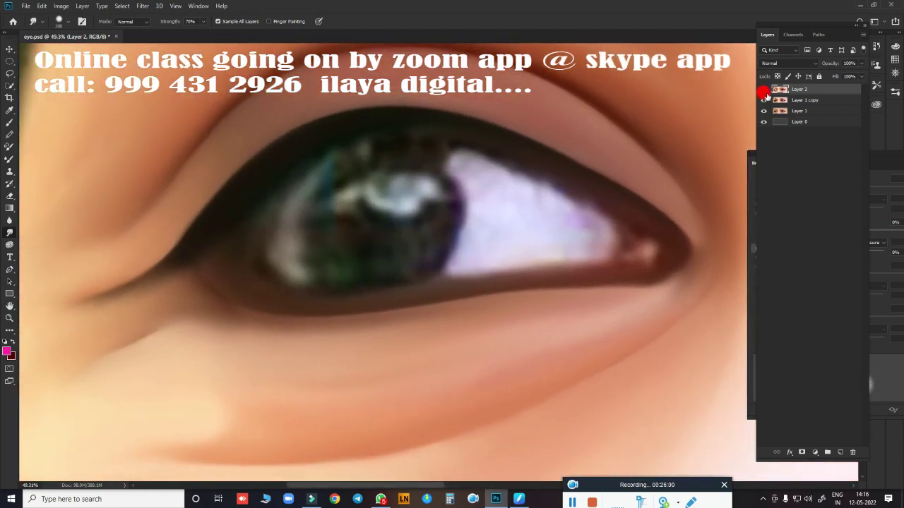
With Layer 2 hidden, draw a circular marquee around the left iris, then show Layer 2 again
left_click(763, 90)
key("m")
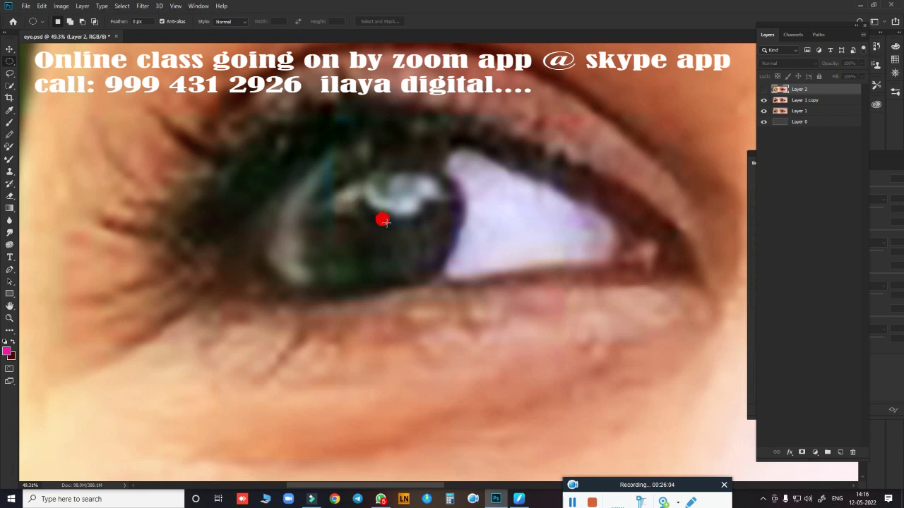
scroll(381, 220, "down", 1)
scroll(389, 232, "down", 3)
scroll(393, 228, "up", 1)
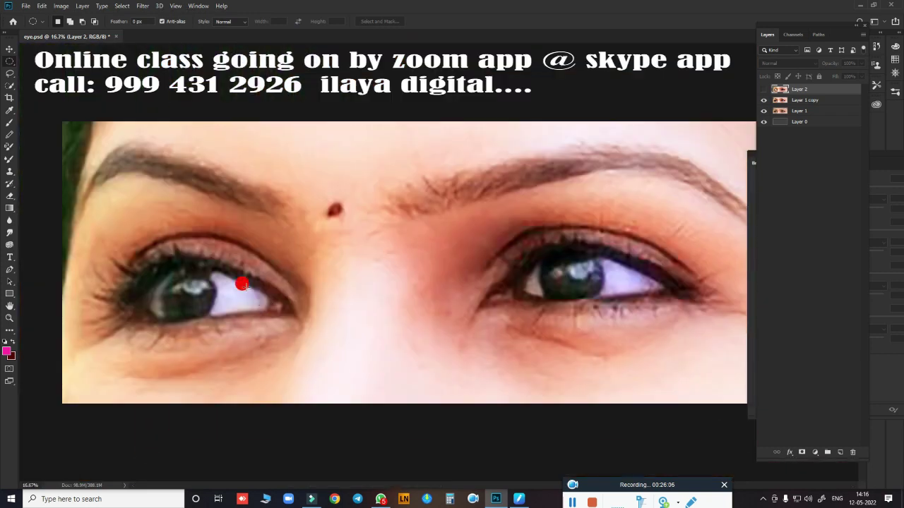
scroll(348, 277, "up", 1)
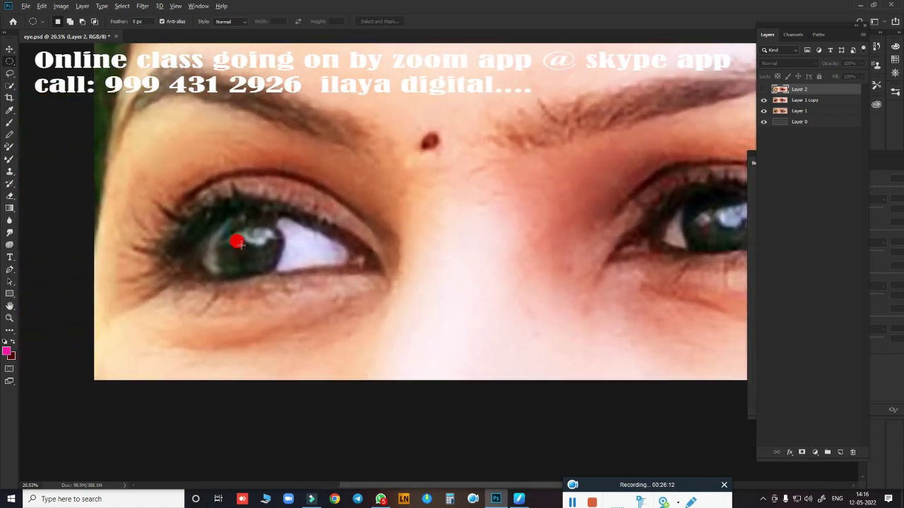
mouse_move(238, 244)
left_mouse_down()
mouse_move(274, 279)
mouse_move(261, 264)
left_mouse_up()
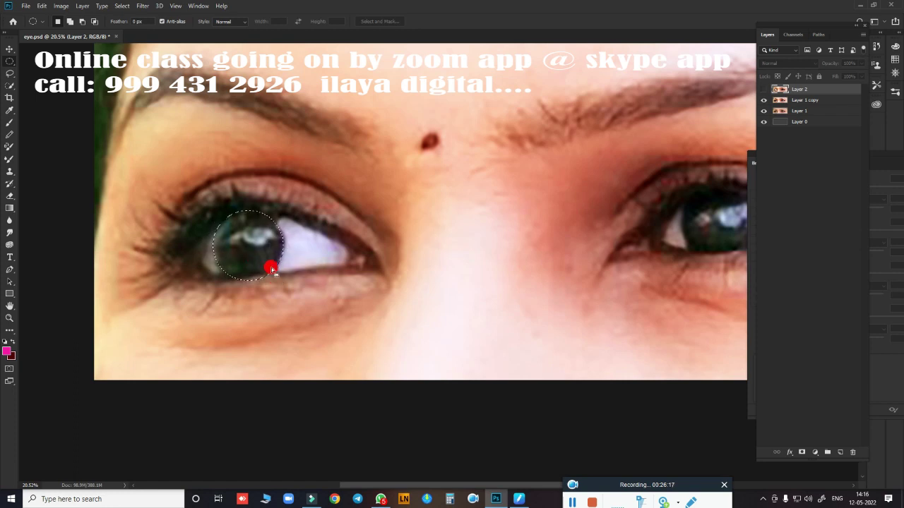
left_click(763, 89)
scroll(311, 273, "up", 1)
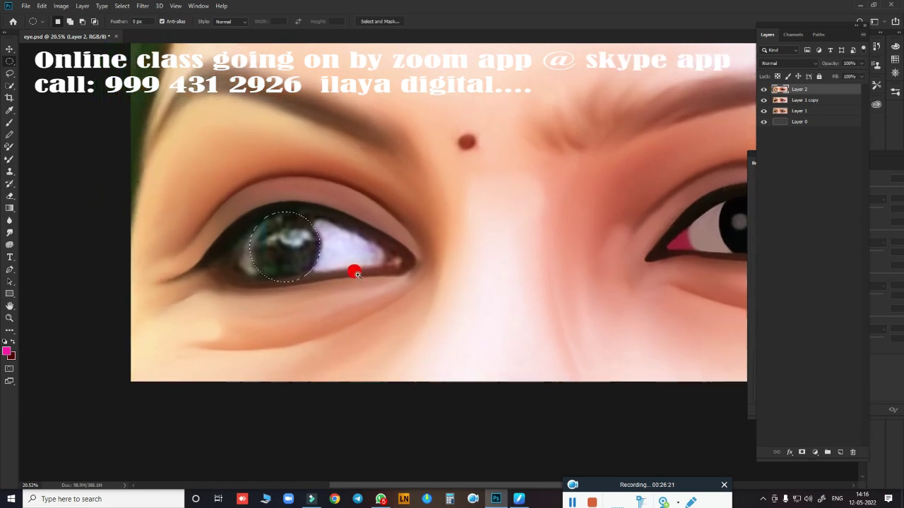
scroll(356, 268, "up", 2)
mouse_move(339, 259)
left_mouse_down()
mouse_move(498, 292)
mouse_move(476, 285)
left_mouse_up()
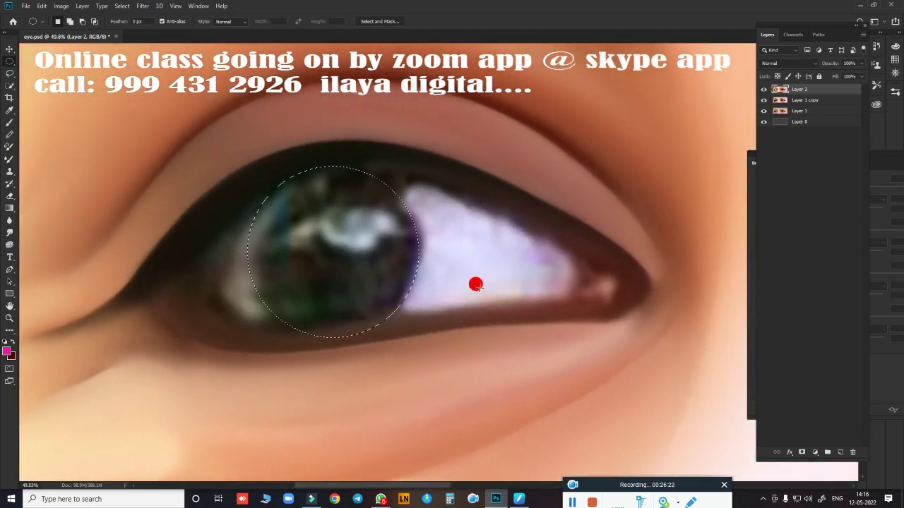
Feather the iris circle and smudge the left iris colours into a dark disc
key("shift+F6")
key("Return")
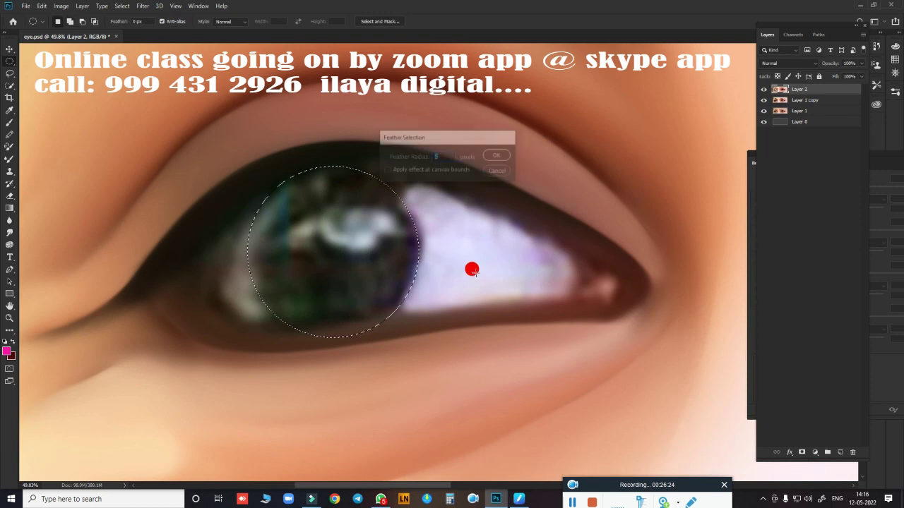
key("r")
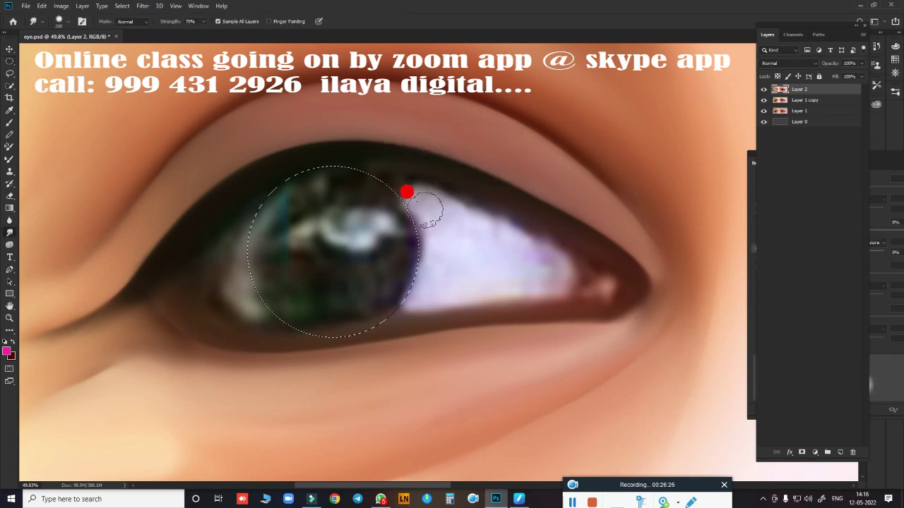
key("p")
key("r")
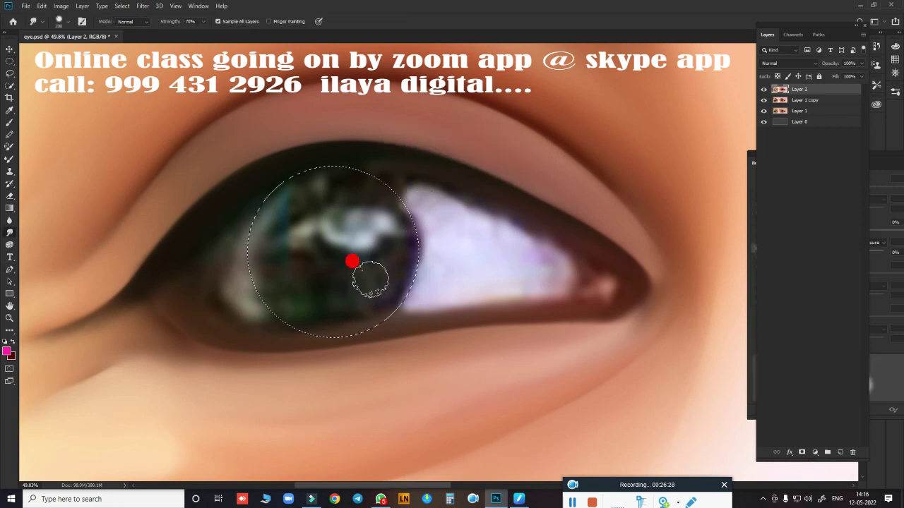
mouse_move(354, 298)
left_mouse_down()
mouse_move(332, 307)
mouse_move(353, 294)
mouse_move(312, 250)
mouse_move(355, 254)
mouse_move(375, 240)
mouse_move(345, 250)
mouse_move(346, 238)
mouse_move(371, 233)
mouse_move(379, 221)
mouse_move(331, 182)
mouse_move(322, 188)
mouse_move(296, 173)
mouse_move(317, 170)
mouse_move(252, 246)
mouse_move(351, 207)
mouse_move(256, 234)
mouse_move(235, 195)
left_mouse_up()
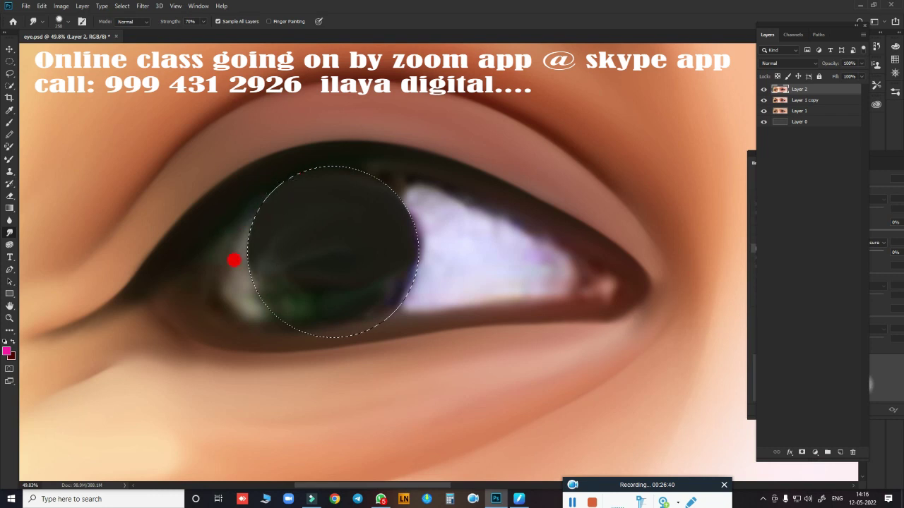
mouse_move(234, 261)
left_mouse_down()
mouse_move(329, 204)
mouse_move(238, 264)
mouse_move(298, 240)
mouse_move(323, 276)
mouse_move(337, 190)
mouse_move(321, 169)
mouse_move(268, 186)
mouse_move(314, 266)
left_mouse_up()
mouse_move(254, 282)
left_mouse_down()
mouse_move(335, 273)
mouse_move(277, 287)
mouse_move(334, 264)
mouse_move(317, 205)
mouse_move(348, 176)
mouse_move(394, 218)
left_mouse_up()
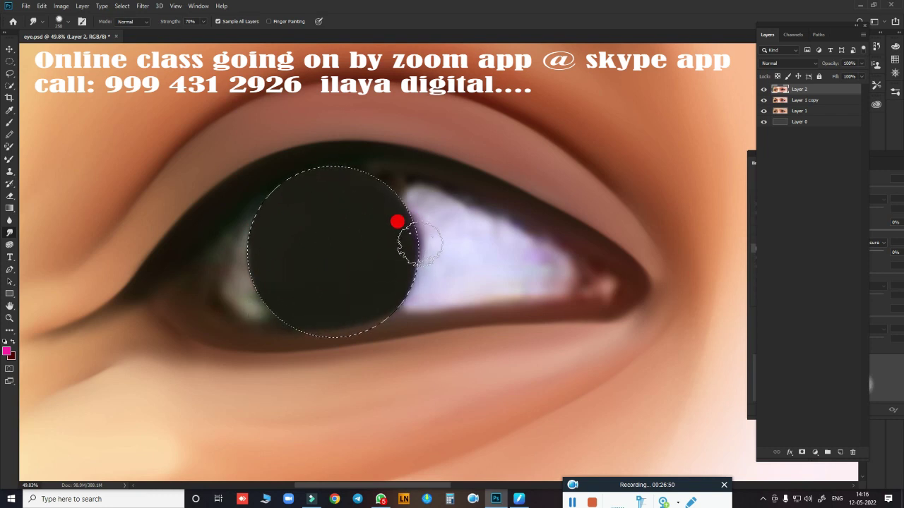
Re-feather the circle, smooth the iris's upper edge, and fit the face in the window
key("shift+F6")
key("Return")
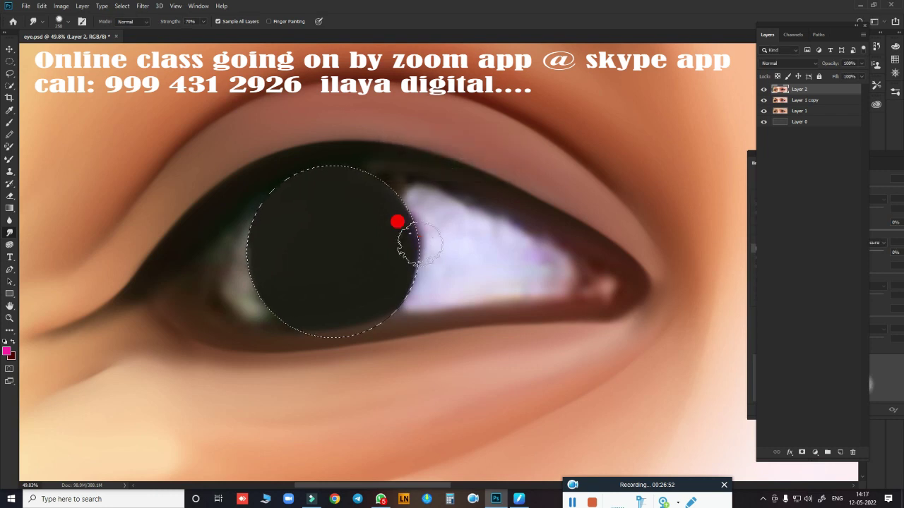
mouse_move(409, 193)
left_mouse_down()
mouse_move(344, 168)
mouse_move(404, 210)
mouse_move(410, 236)
mouse_move(375, 258)
mouse_move(439, 256)
mouse_move(325, 275)
mouse_move(238, 274)
mouse_move(267, 310)
mouse_move(247, 257)
mouse_move(280, 200)
mouse_move(261, 232)
mouse_move(359, 225)
left_mouse_up()
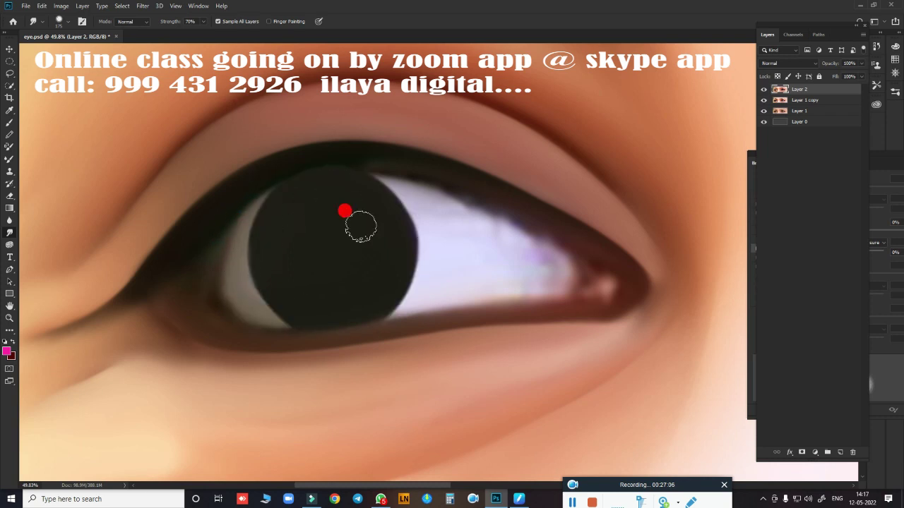
key("ctrl+0")
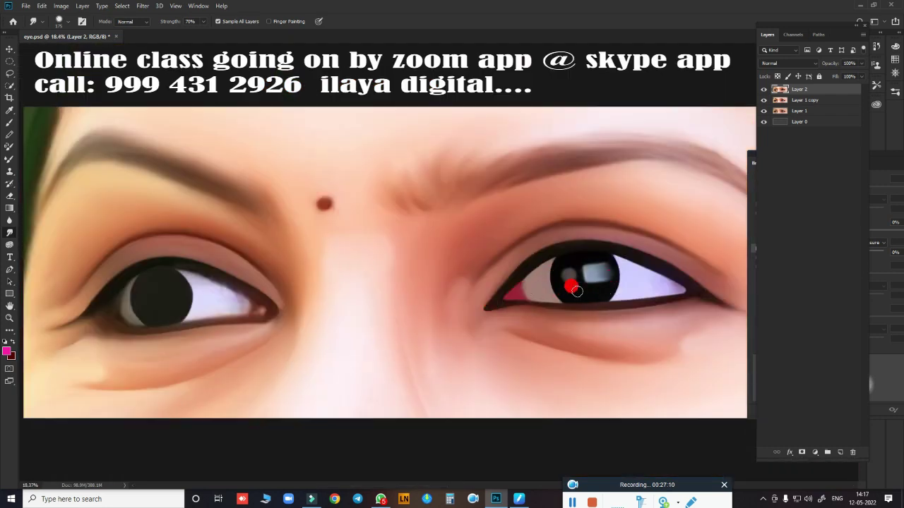
Draw and adjust a circular marquee around the right iris, then copy it to Layer 3
left_click_drag(577, 290, 509, 260)
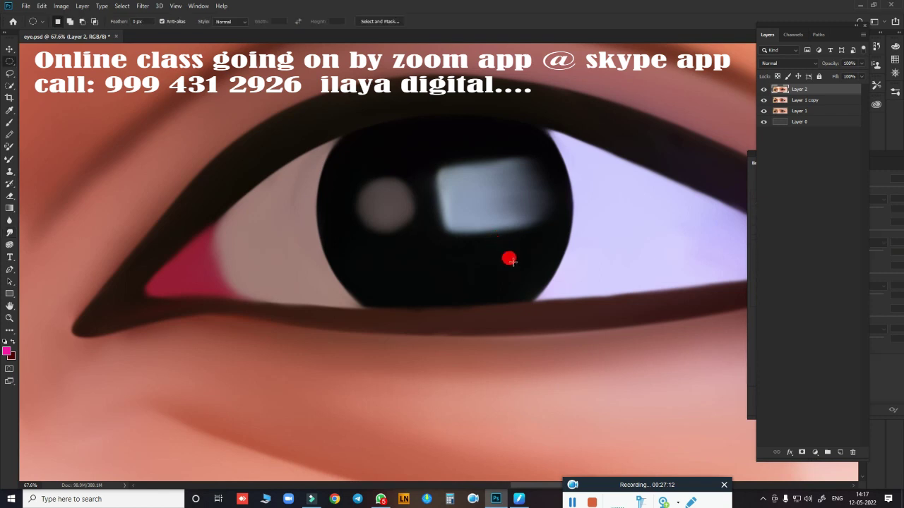
left_click_drag(436, 209, 571, 329)
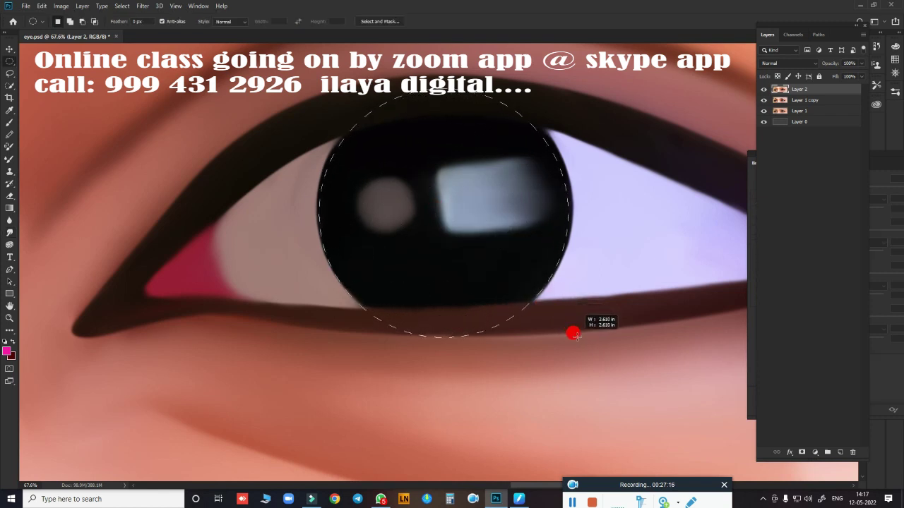
mouse_move(571, 329)
left_mouse_down()
mouse_move(528, 262)
mouse_move(514, 278)
left_mouse_up()
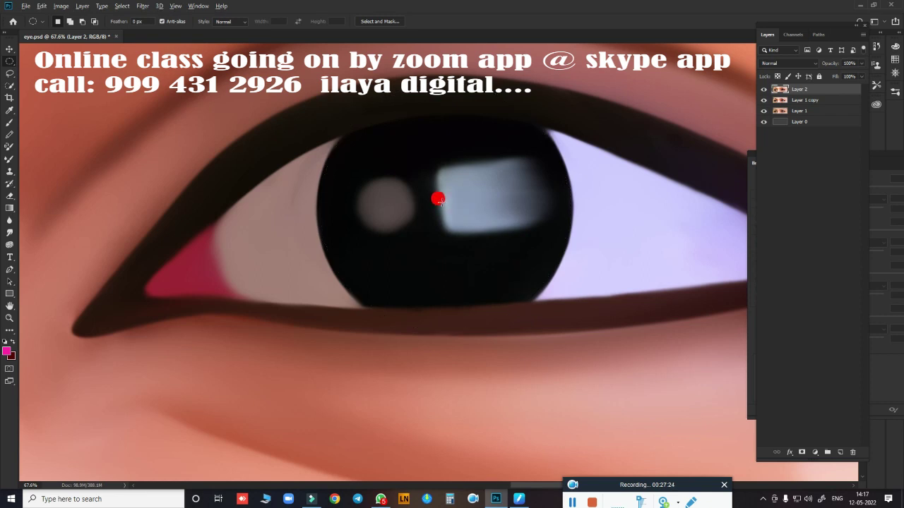
left_click_drag(438, 199, 569, 341)
left_click_drag(445, 212, 561, 375)
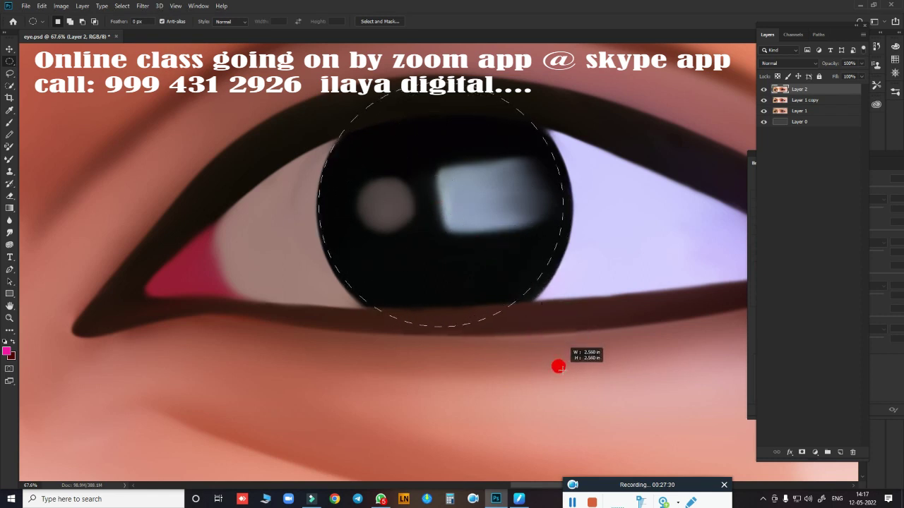
left_click_drag(561, 374, 561, 376)
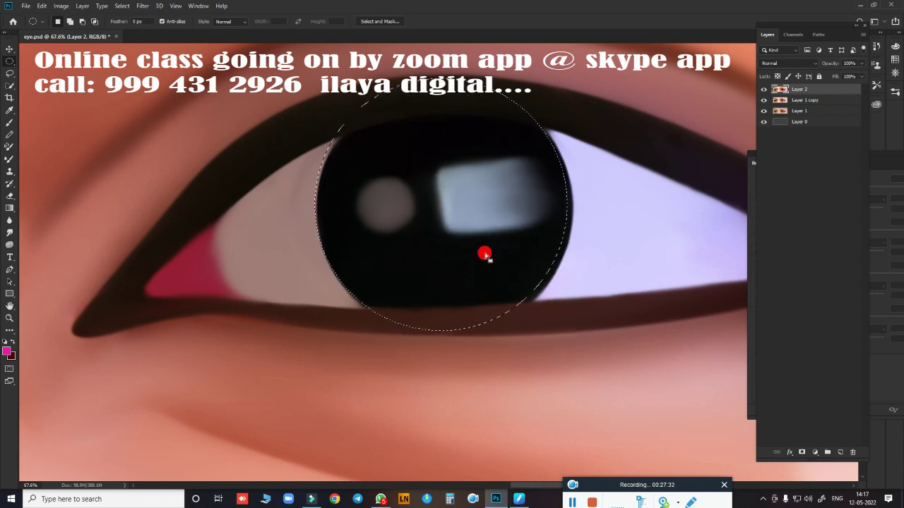
left_click_drag(482, 248, 485, 250)
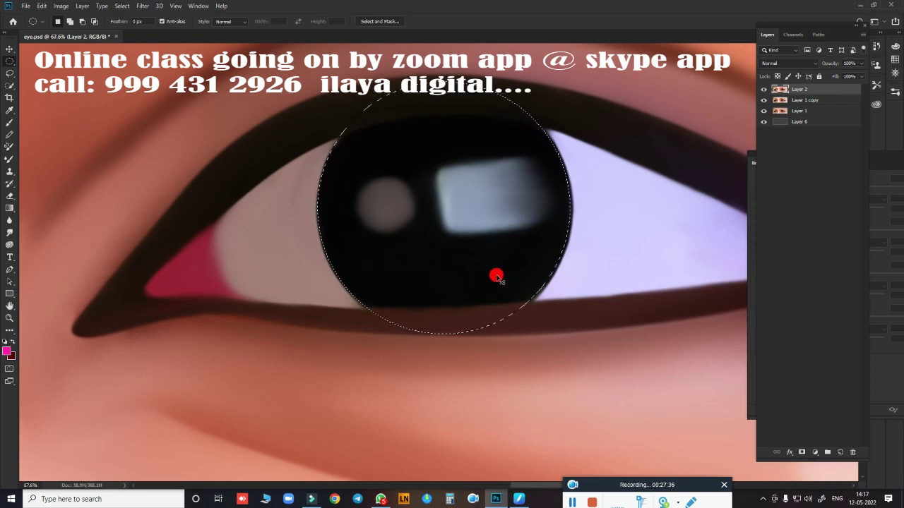
key("ctrl+j")
Move the copied iris from Layer 3 onto the left eye's iris
scroll(494, 244, "down", 5)
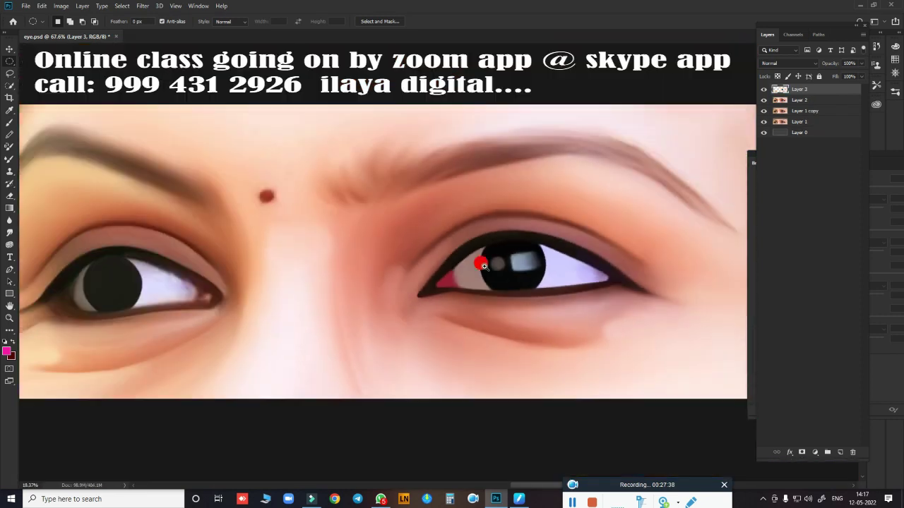
key("v")
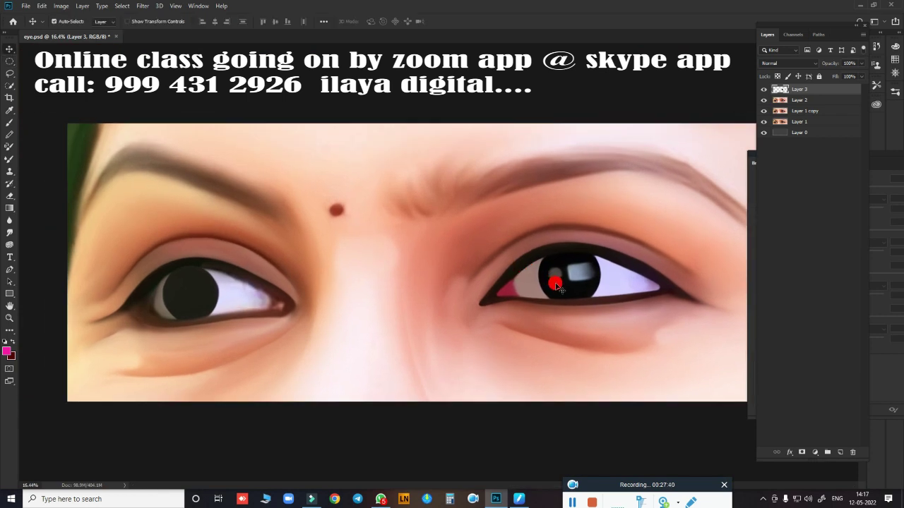
left_click_drag(557, 286, 242, 292)
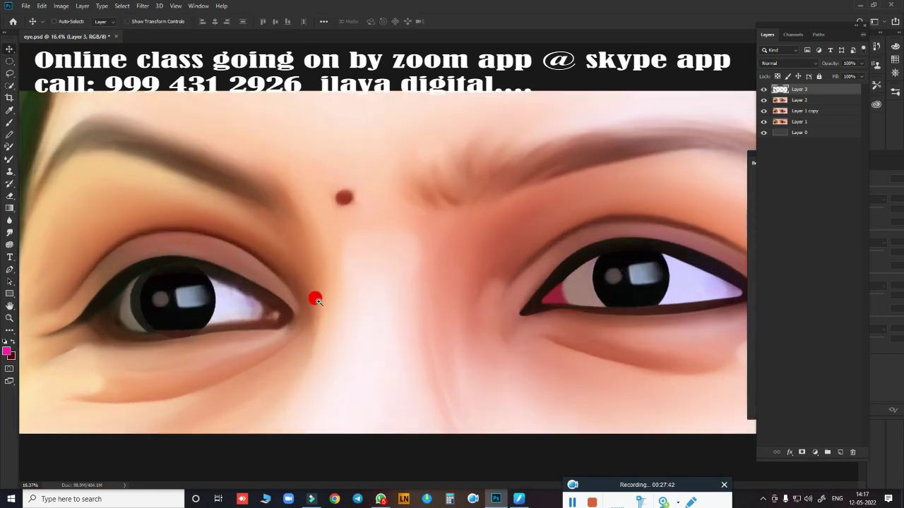
scroll(316, 300, "up", 3)
scroll(611, 266, "up", 2)
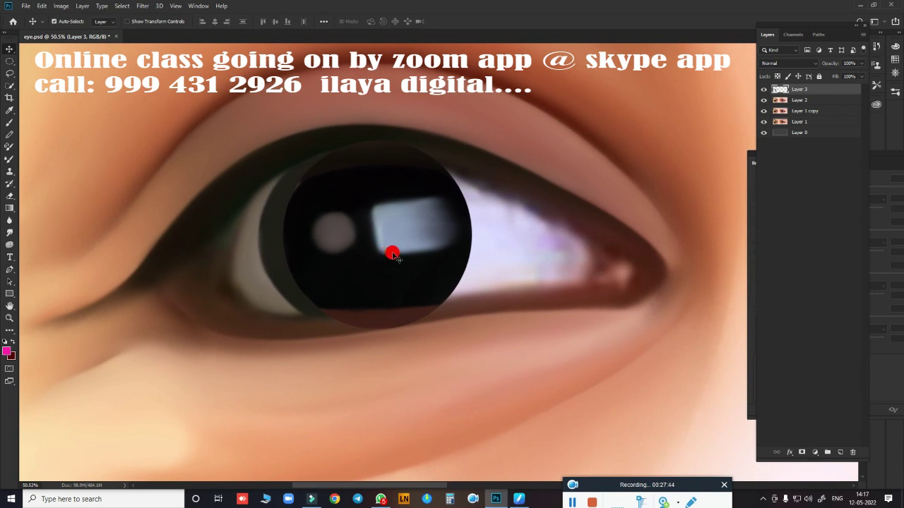
left_click_drag(394, 254, 338, 265)
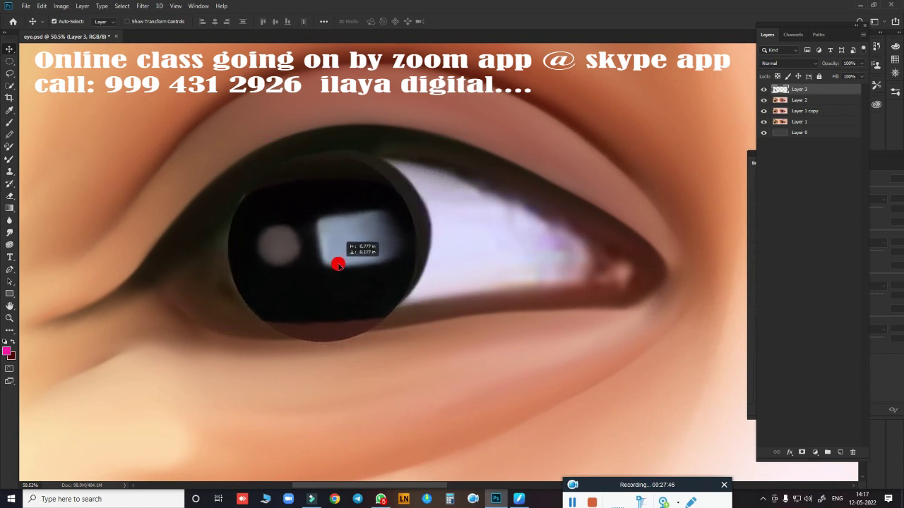
mouse_move(338, 265)
left_mouse_down()
mouse_move(397, 315)
mouse_move(363, 262)
left_mouse_up()
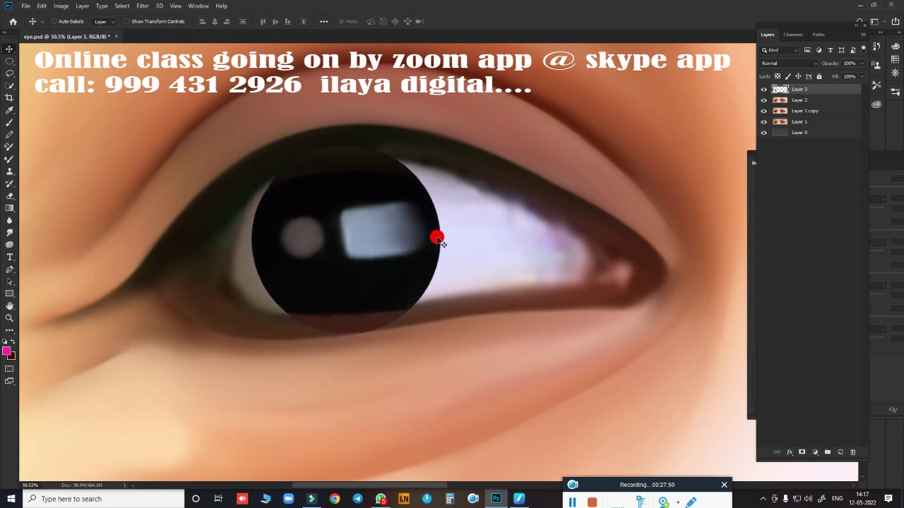
Rotate the pupil about -3° and lower Layer 3's fill to about 55%
key("ctrl+t")
left_click_drag(456, 214, 457, 209)
key("Return")
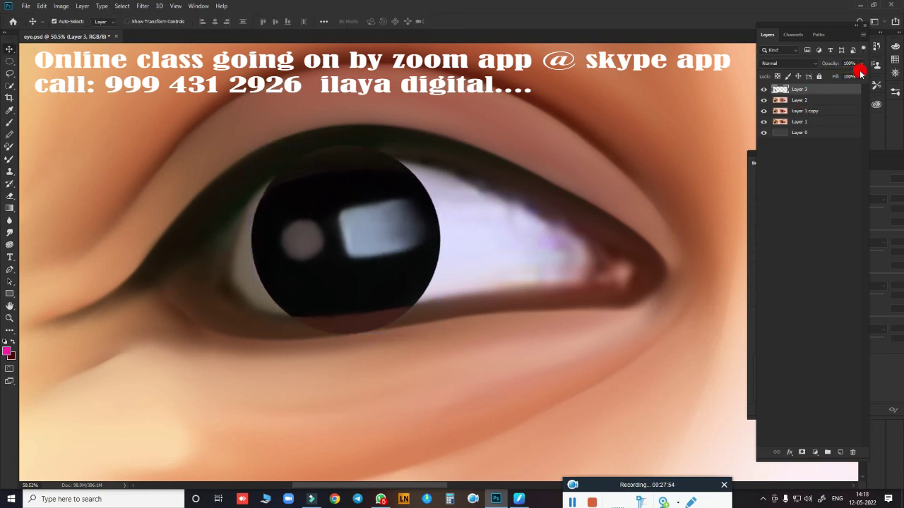
left_click(861, 76)
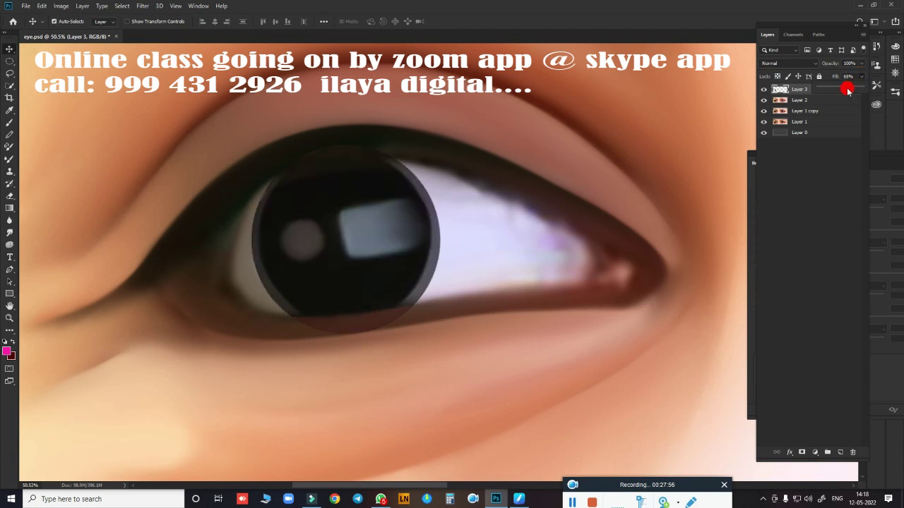
left_click_drag(845, 90, 838, 91)
mouse_move(408, 228)
left_mouse_down()
mouse_move(397, 239)
mouse_move(408, 227)
left_mouse_up()
Scale the Layer 3 pupil to about 94%, rotate and nudge it over the iris, then restore 100% fill
key("ctrl+t")
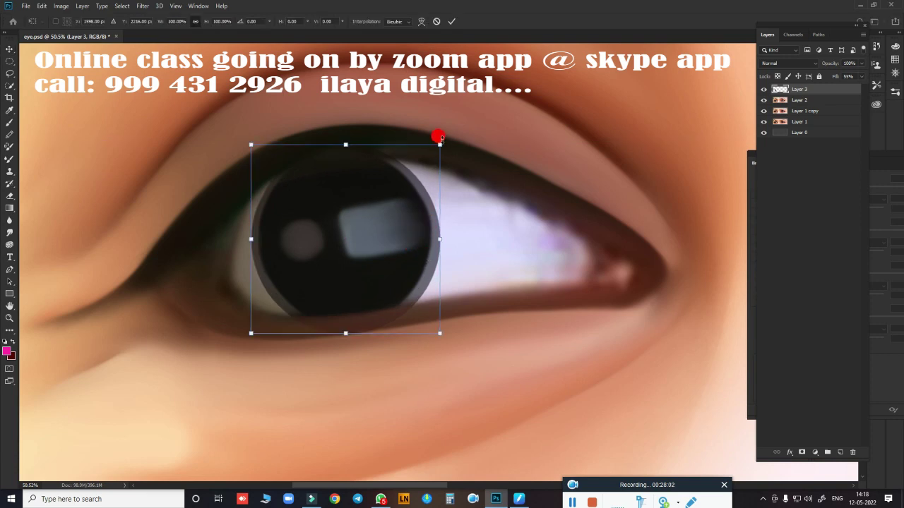
left_click_drag(440, 142, 433, 143)
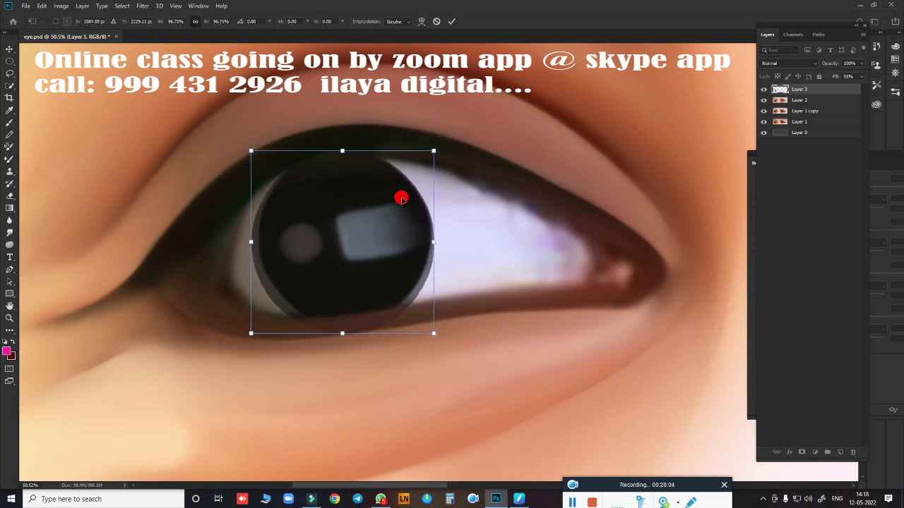
left_click_drag(402, 196, 404, 195)
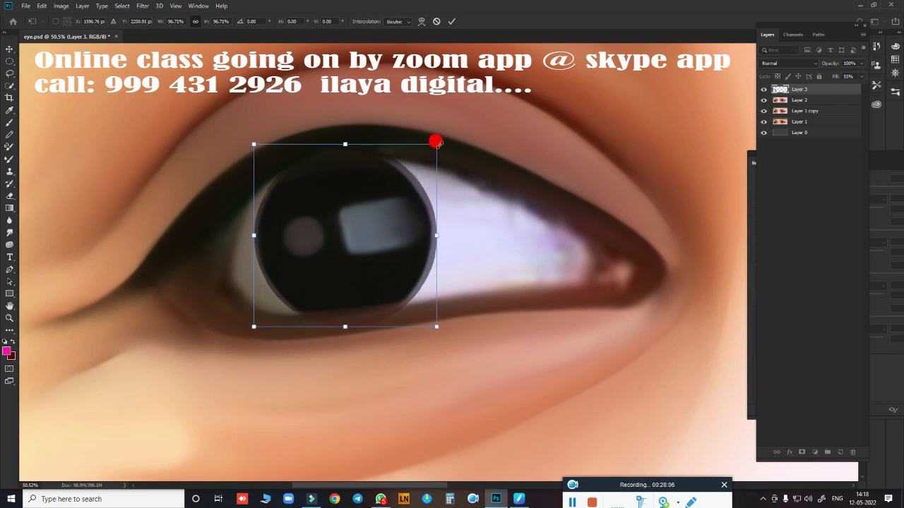
left_click_drag(436, 143, 431, 145)
left_click_drag(411, 177, 410, 184)
left_click_drag(460, 150, 459, 141)
mouse_move(357, 245)
left_mouse_down()
mouse_move(409, 234)
mouse_move(399, 245)
mouse_move(358, 243)
left_mouse_up()
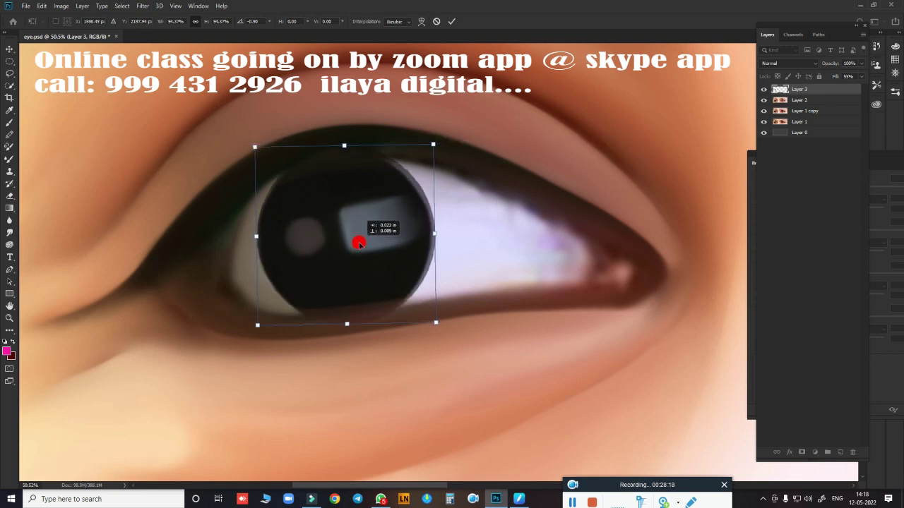
left_click_drag(358, 244, 357, 241)
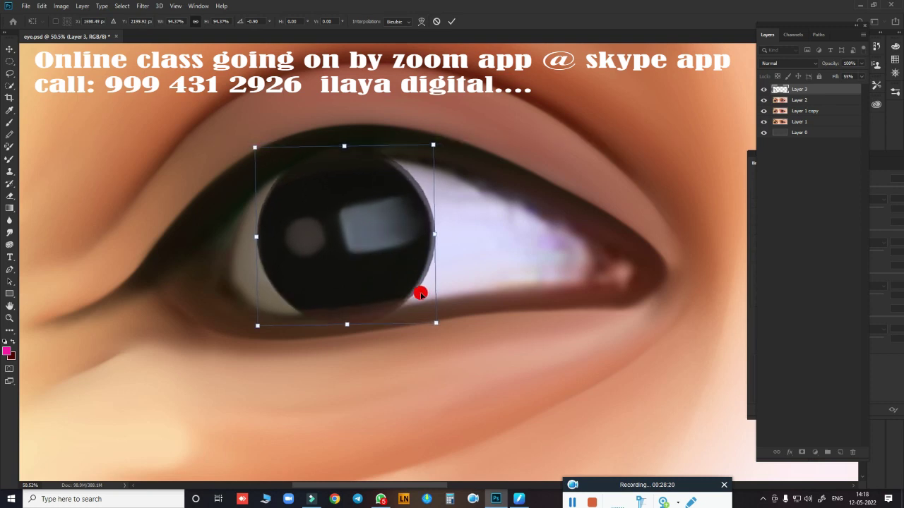
key("Return")
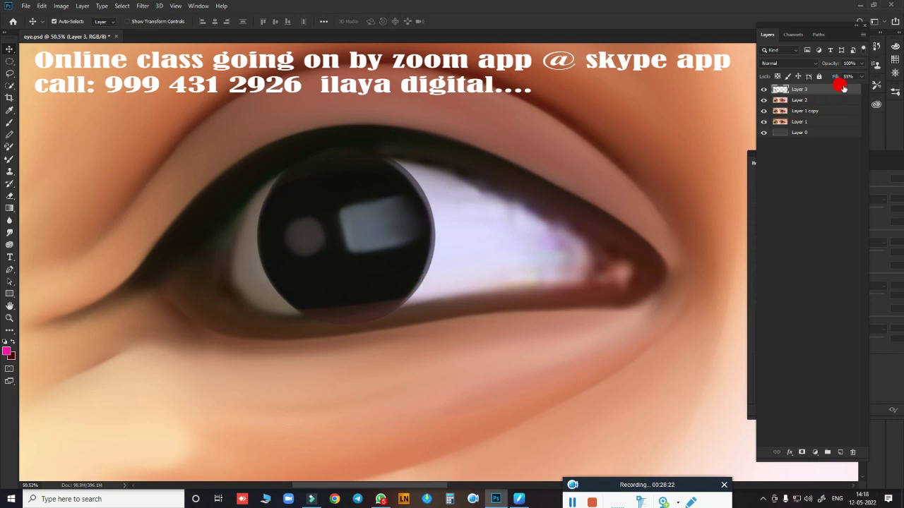
left_click(861, 77)
left_click_drag(843, 91, 894, 94)
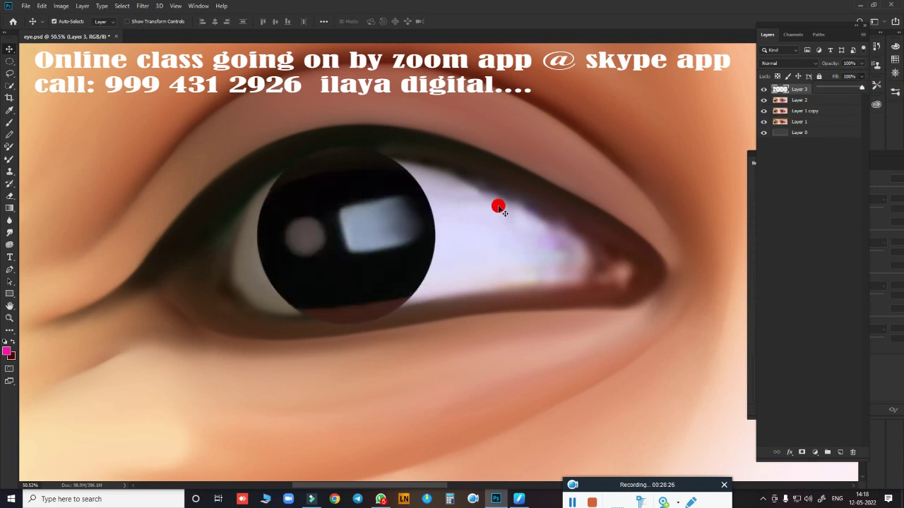
Erase the pupil's top and bottom edges into the lids with the 63% opacity soft eraser
key("r")
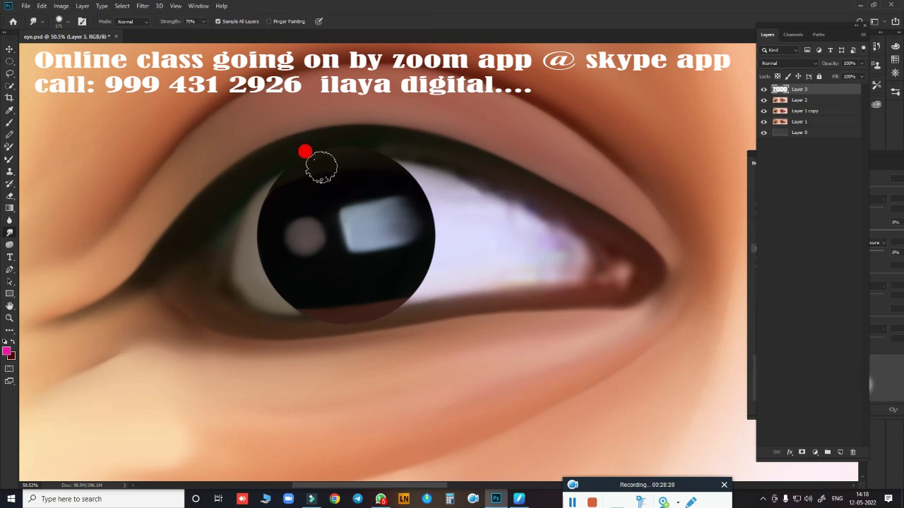
key("e")
mouse_move(381, 159)
left_mouse_down()
mouse_move(328, 160)
mouse_move(352, 150)
left_mouse_up()
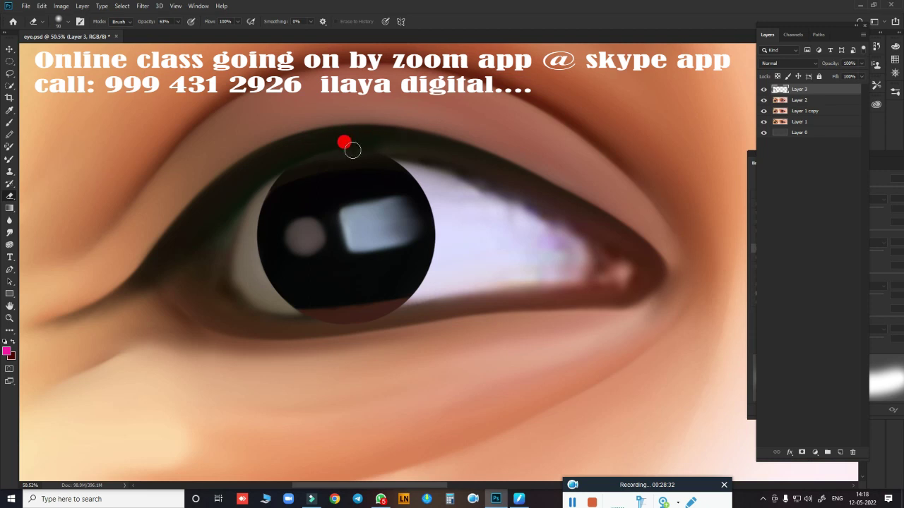
left_click_drag(425, 153, 389, 147)
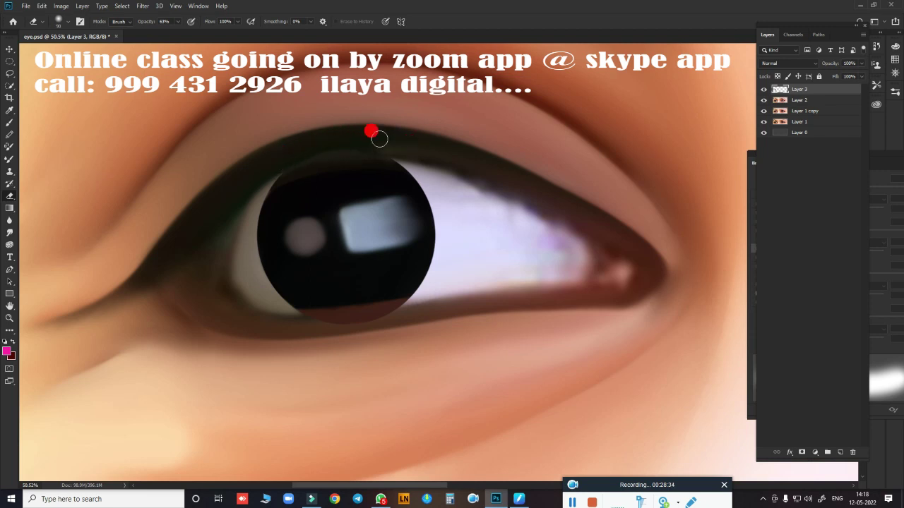
left_click_drag(360, 319, 371, 324)
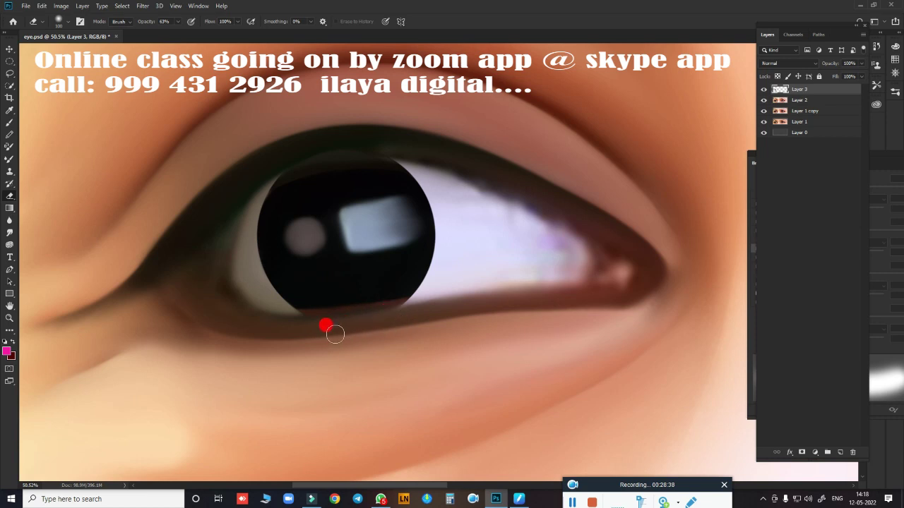
left_click_drag(301, 156, 384, 145)
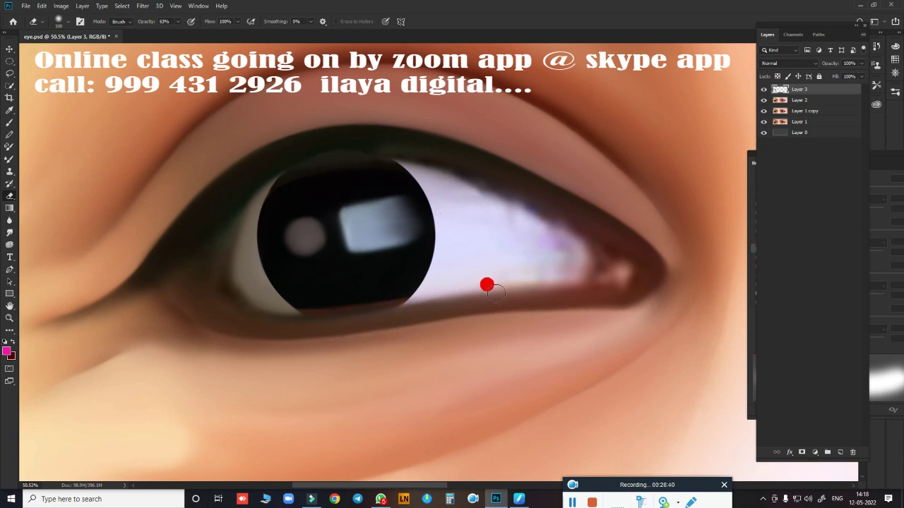
left_click_drag(496, 292, 526, 277)
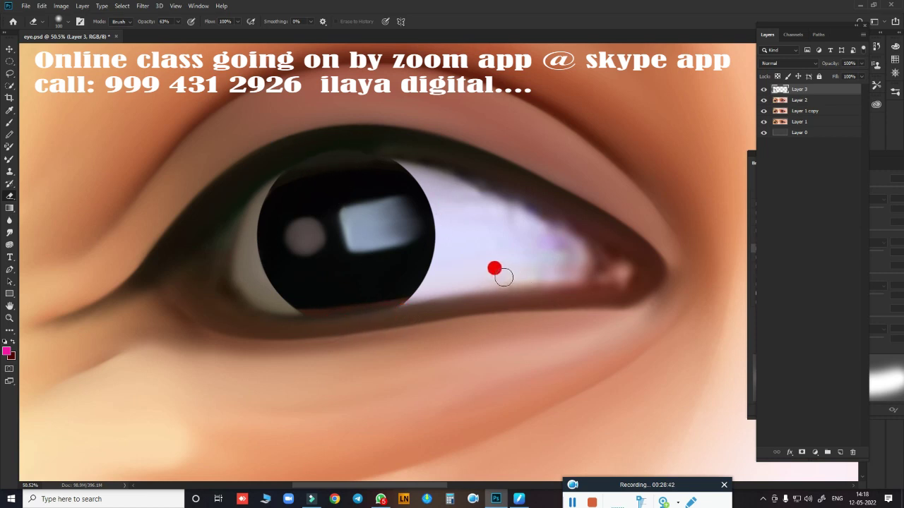
left_click(764, 118)
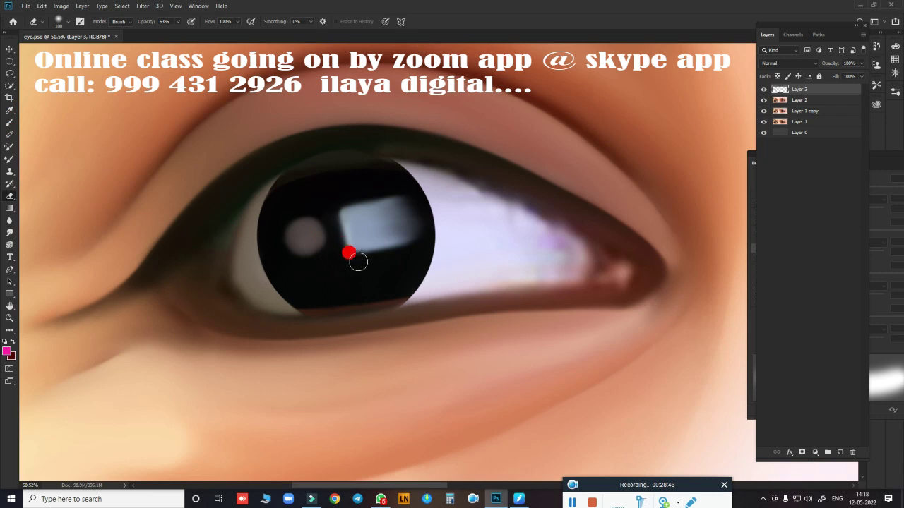
key("ctrl+t")
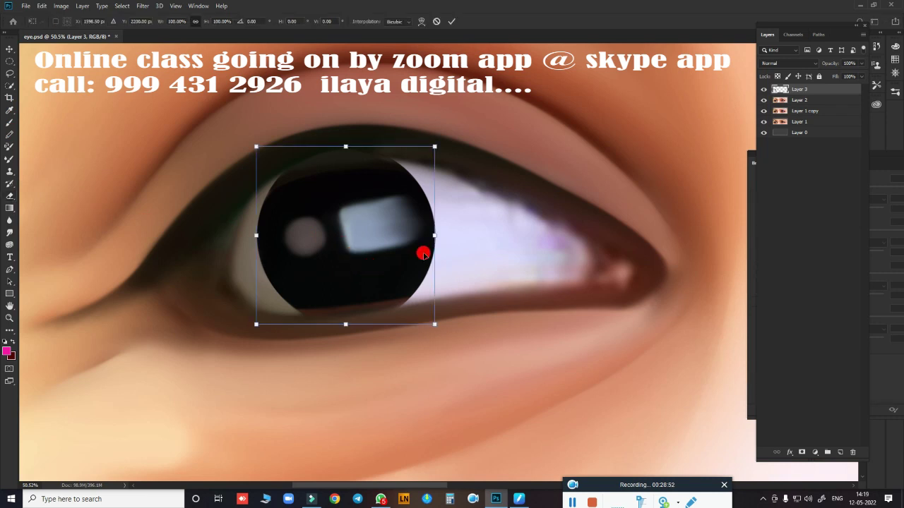
Commit the pupil transform and load Layer 3's pixels as a feathered selection
key("Return")
key("e")
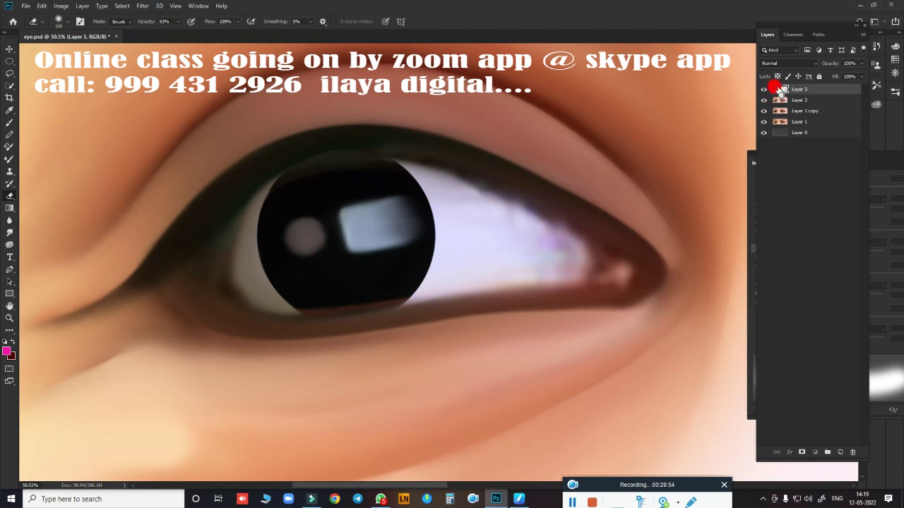
left_click(780, 91, "ctrl")
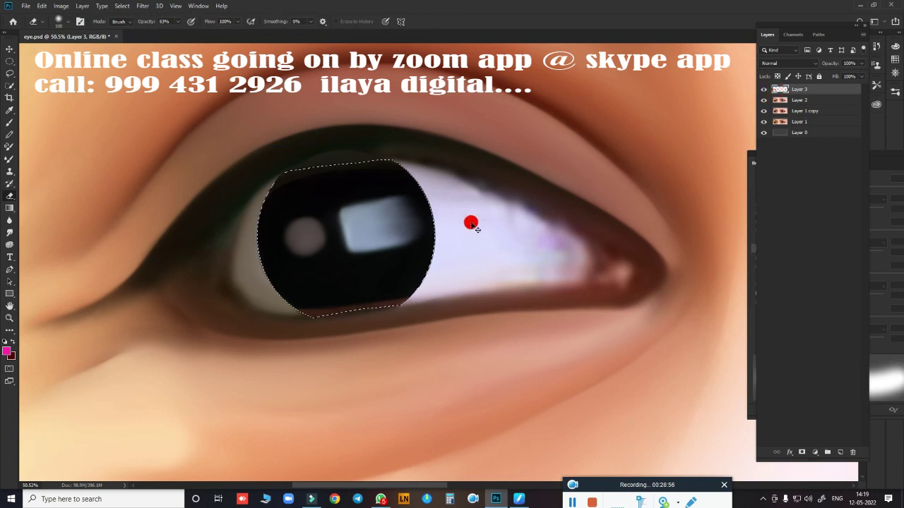
key("shift+F6")
key("Return")
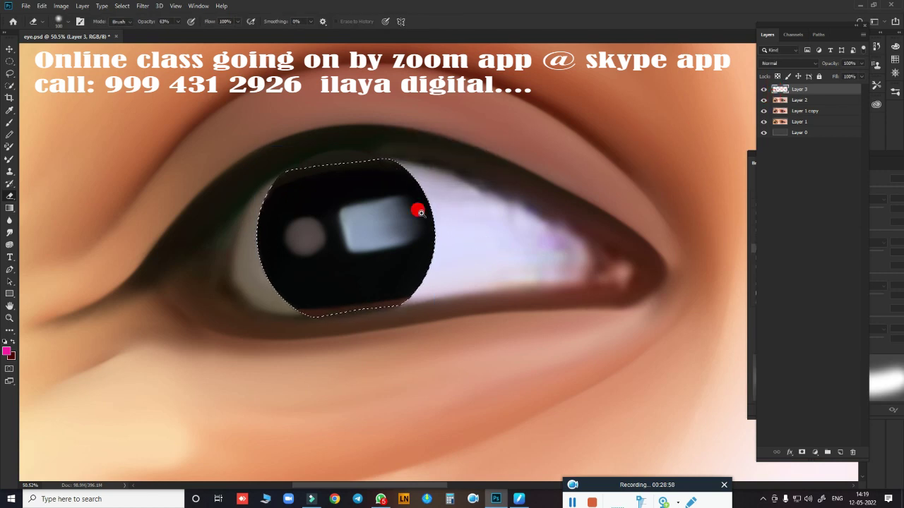
Smudge the pupil's edges at 70% strength inside the selection, then deselect
scroll(420, 212, "up", 2)
scroll(447, 221, "up", 1)
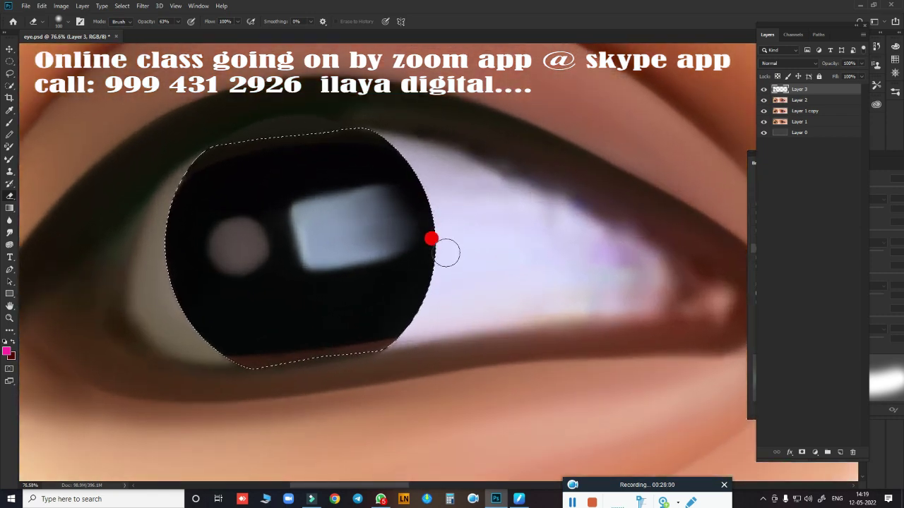
key("r")
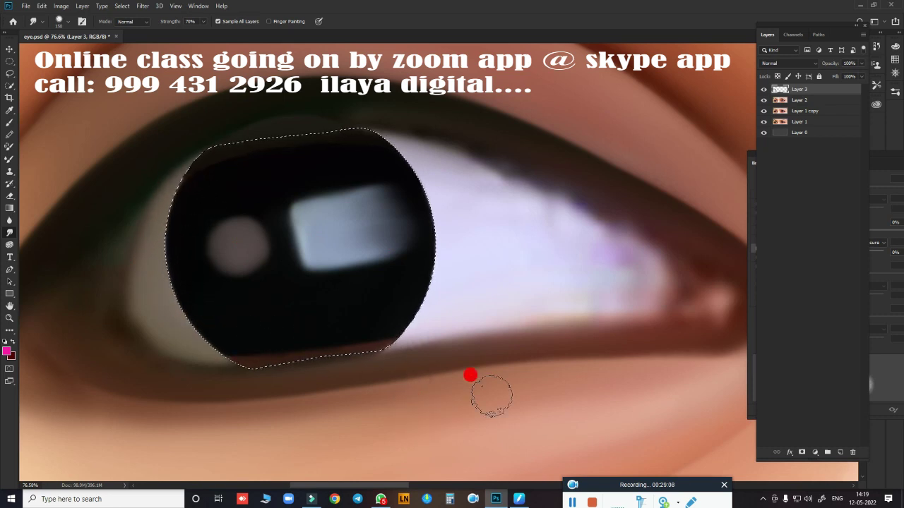
key("ctrl+d")
scroll(494, 392, "down", 2)
scroll(498, 393, "down", 1)
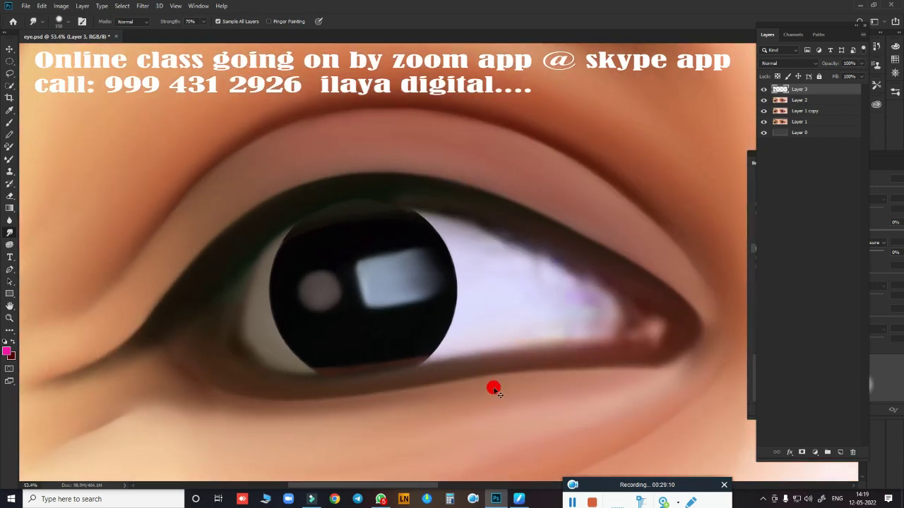
Hide the painted layers and trace a pen path around the eye white, corner to corner
left_click(763, 89)
scroll(469, 297, "down", 5)
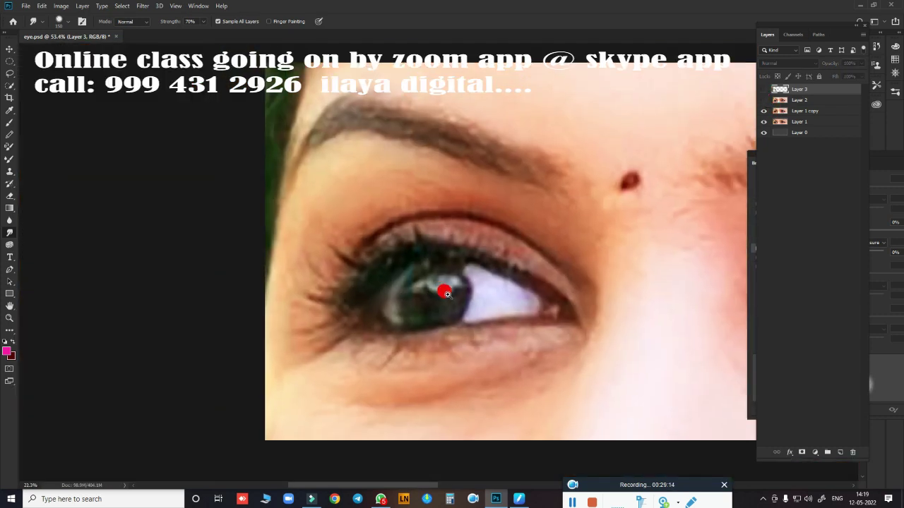
key("p")
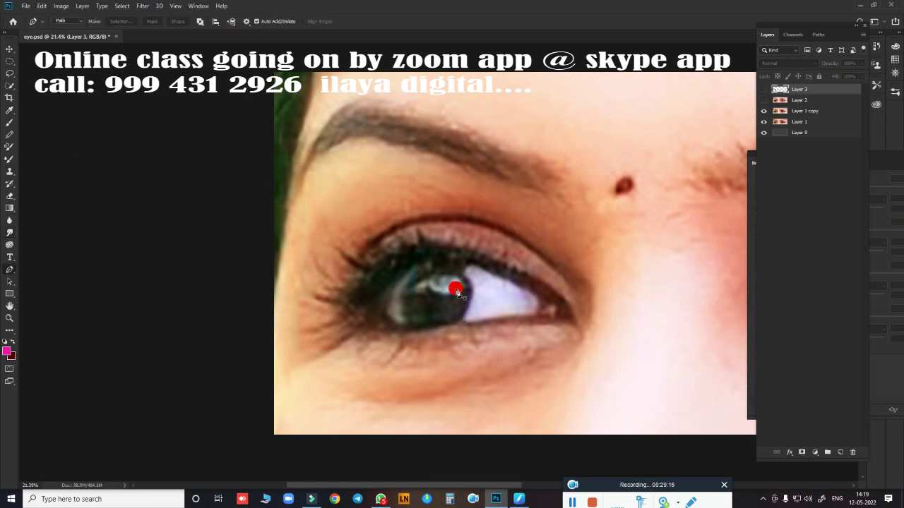
left_click_drag(458, 289, 389, 228)
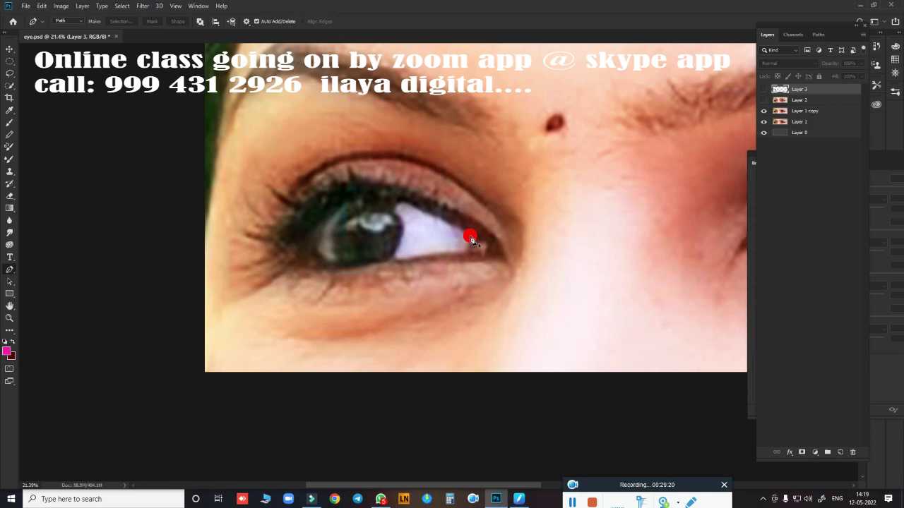
left_click(470, 237)
left_click_drag(326, 223, 271, 272)
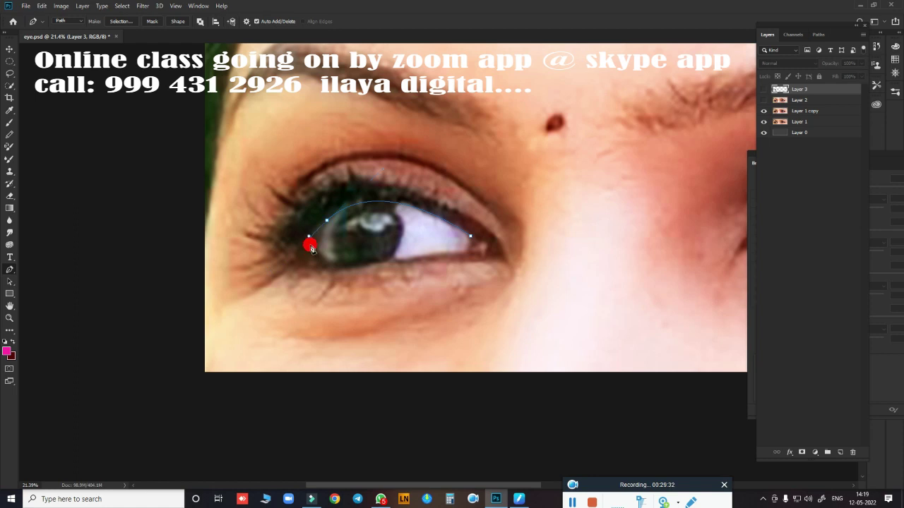
mouse_move(309, 243)
left_mouse_down()
mouse_move(339, 269)
mouse_move(374, 267)
left_mouse_up()
mouse_move(440, 260)
left_mouse_down()
mouse_move(416, 263)
mouse_move(464, 260)
left_mouse_up()
Turn the path into a 5 px feathered selection, show the painted layers, and feather again
key("ctrl+Return")
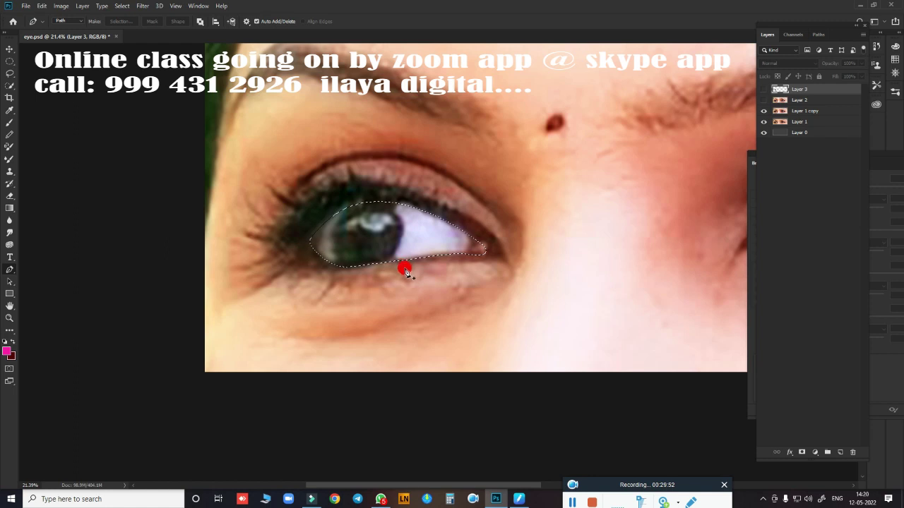
key("shift+F6")
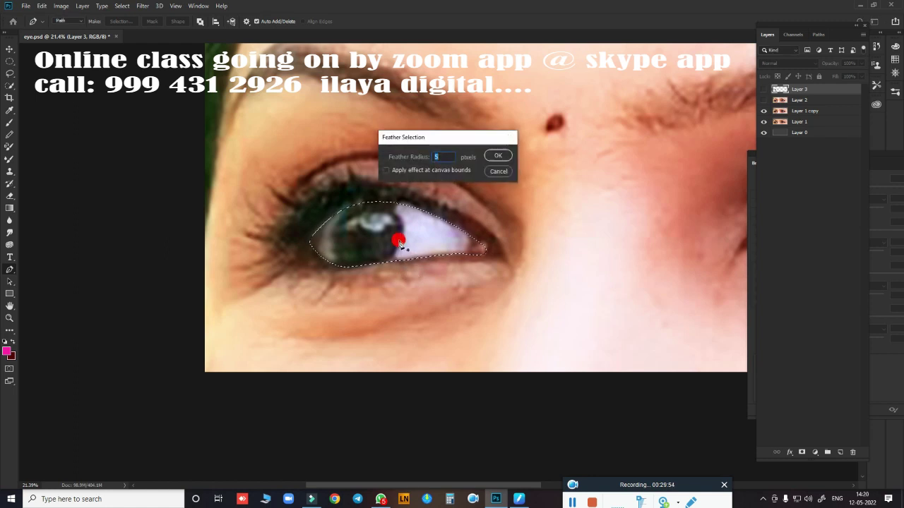
key("Return")
left_click_drag(763, 90, 763, 100)
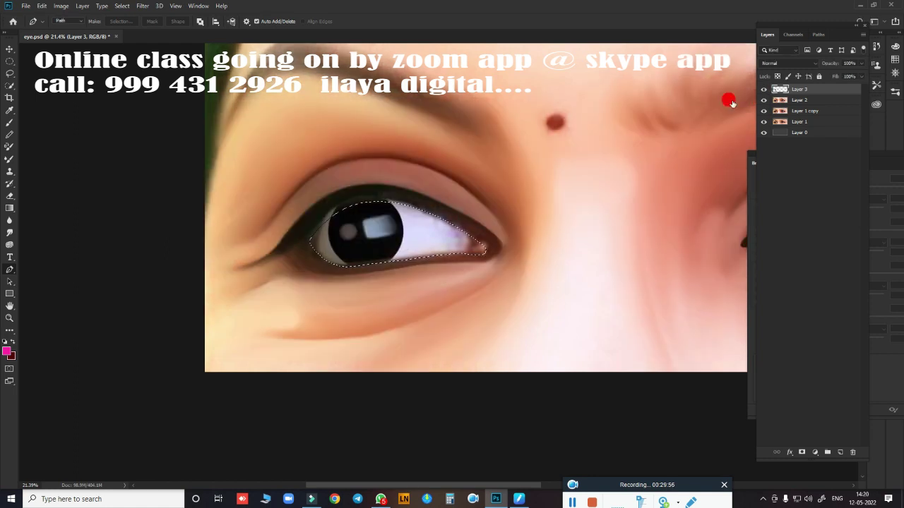
scroll(401, 238, "up", 2)
scroll(426, 247, "up", 2)
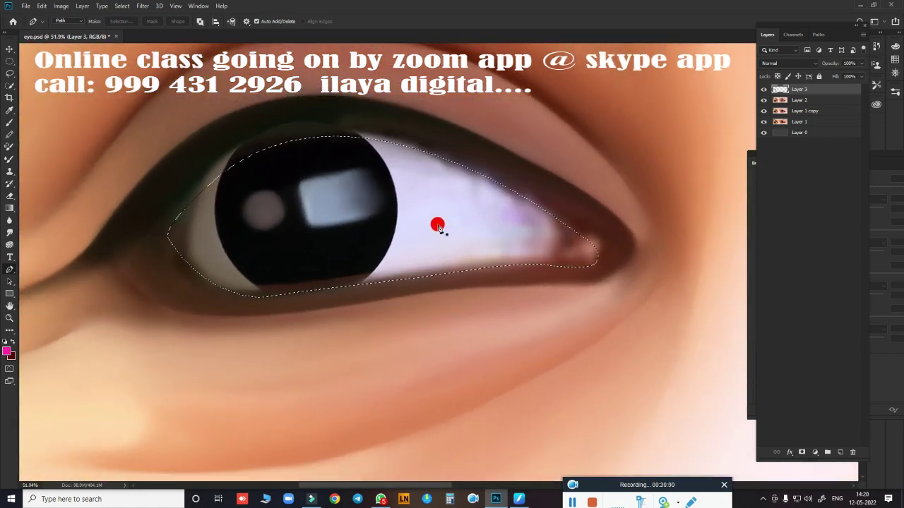
key("shift+F6")
key("Return")
key("r")
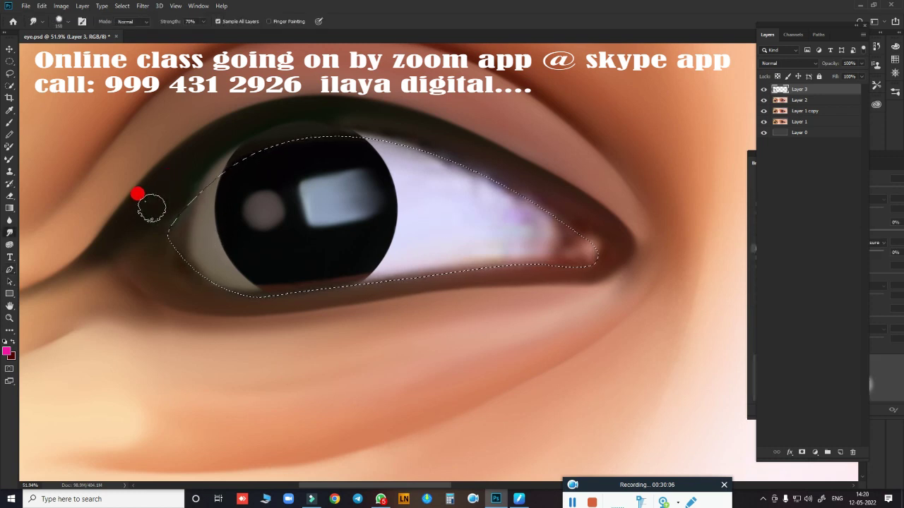
Smudge the upper and lower lid edges and the skin below the eye corner
left_click_drag(184, 182, 376, 127)
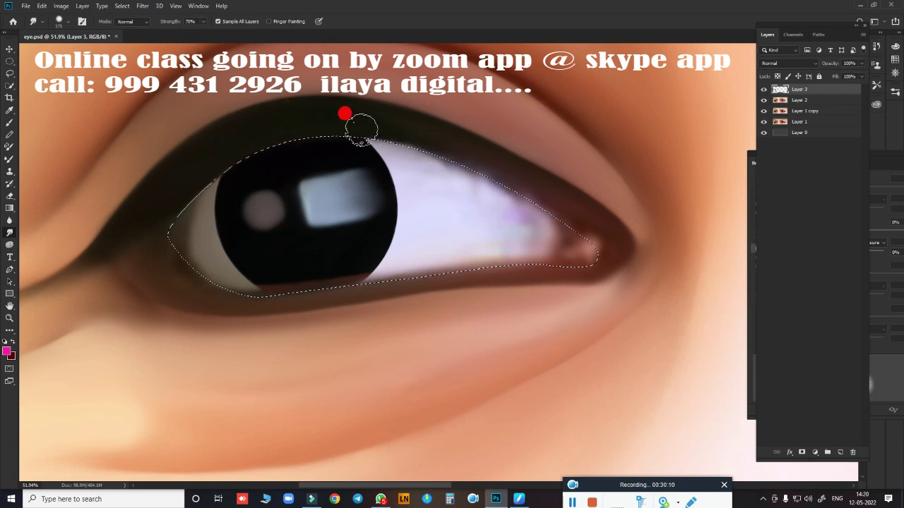
left_click_drag(376, 127, 471, 161)
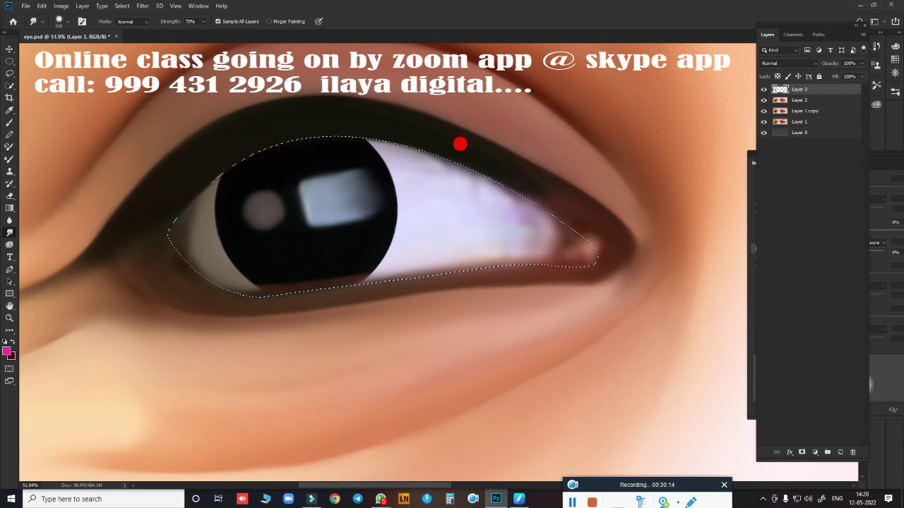
mouse_move(460, 144)
left_mouse_down()
mouse_move(559, 212)
mouse_move(604, 228)
mouse_move(563, 225)
left_mouse_up()
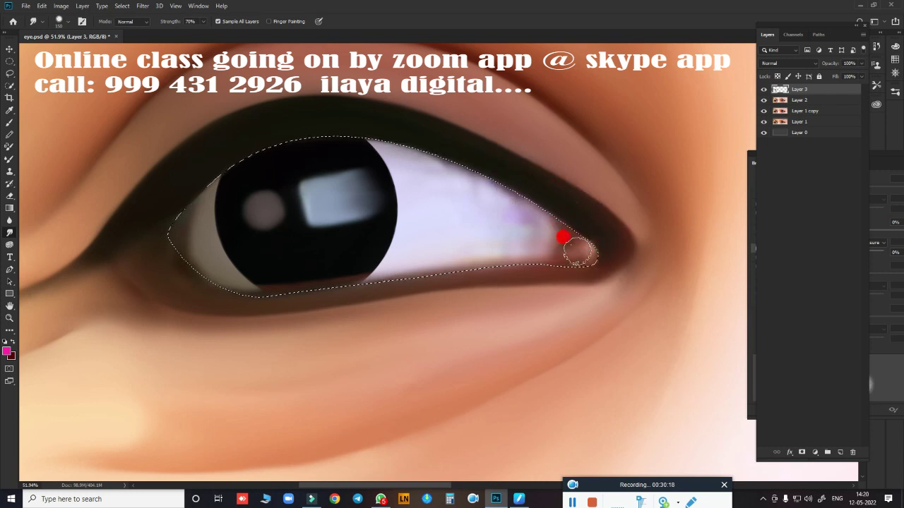
mouse_move(364, 310)
left_mouse_down()
mouse_move(169, 205)
mouse_move(151, 240)
mouse_move(162, 280)
mouse_move(178, 239)
mouse_move(216, 271)
left_mouse_up()
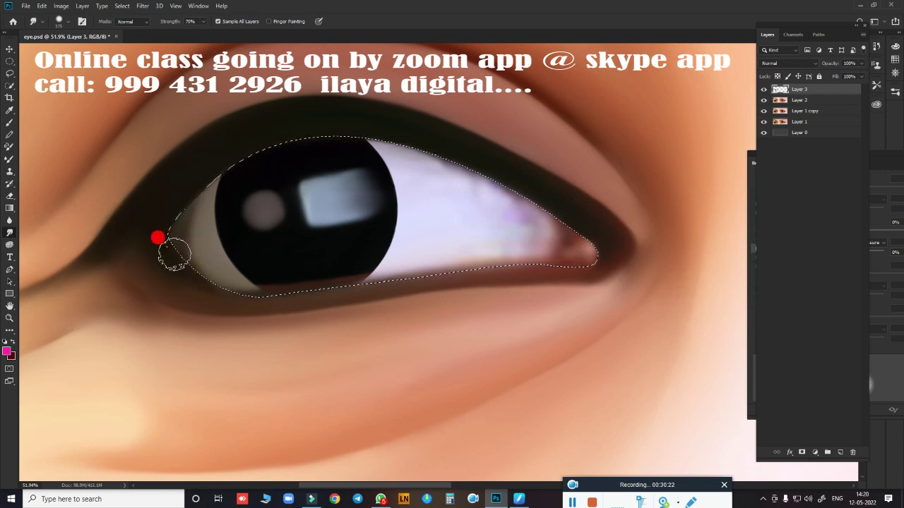
mouse_move(254, 300)
left_mouse_down()
mouse_move(97, 275)
mouse_move(50, 292)
mouse_move(152, 279)
mouse_move(311, 297)
left_mouse_up()
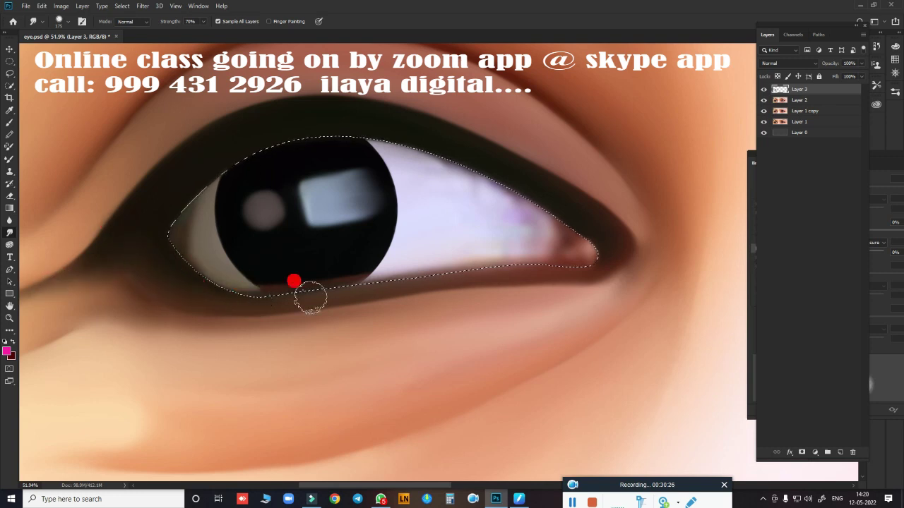
left_click_drag(389, 286, 457, 280)
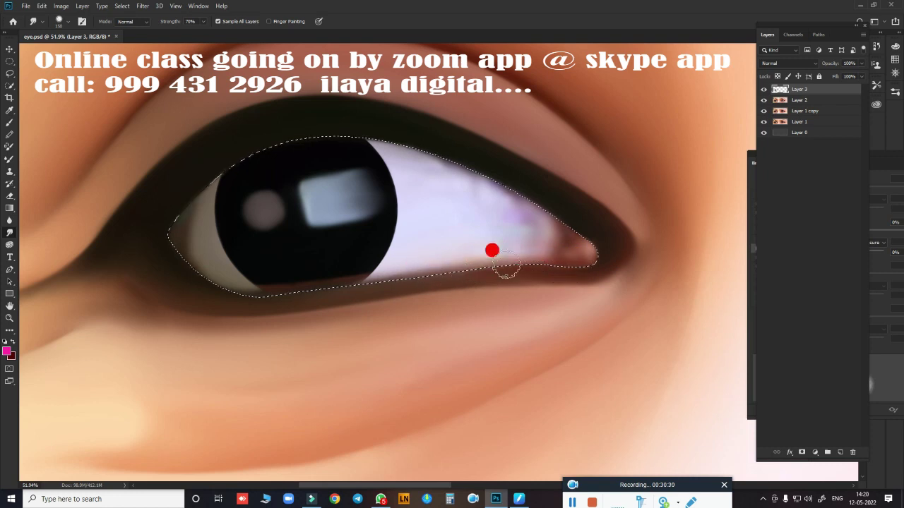
left_click_drag(511, 307, 219, 358)
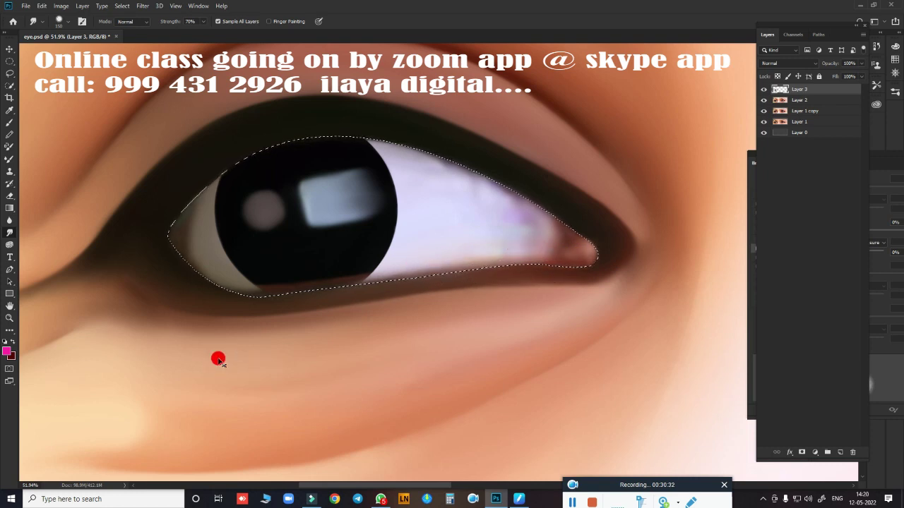
Feather the selection again and blend the eye white into both corners and the lids
key("shift+F6")
key("Return")
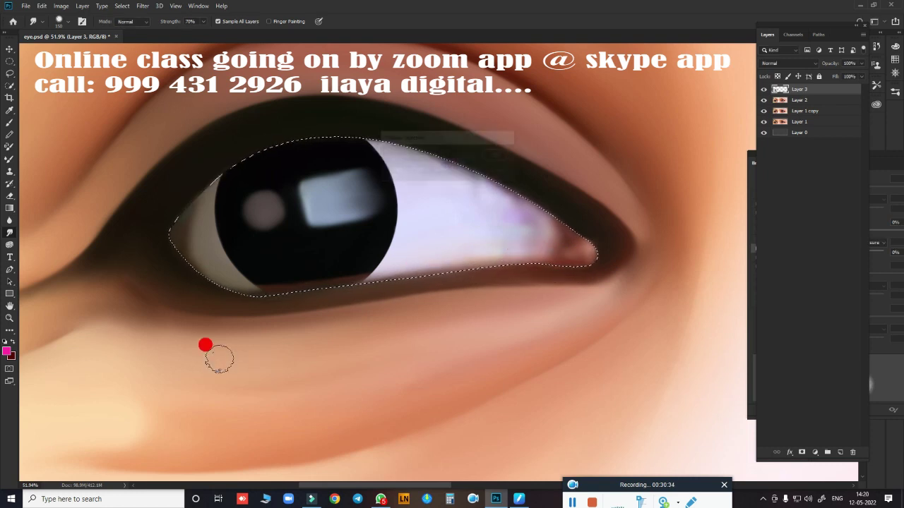
mouse_move(219, 358)
left_mouse_down()
mouse_move(276, 292)
mouse_move(201, 263)
left_mouse_up()
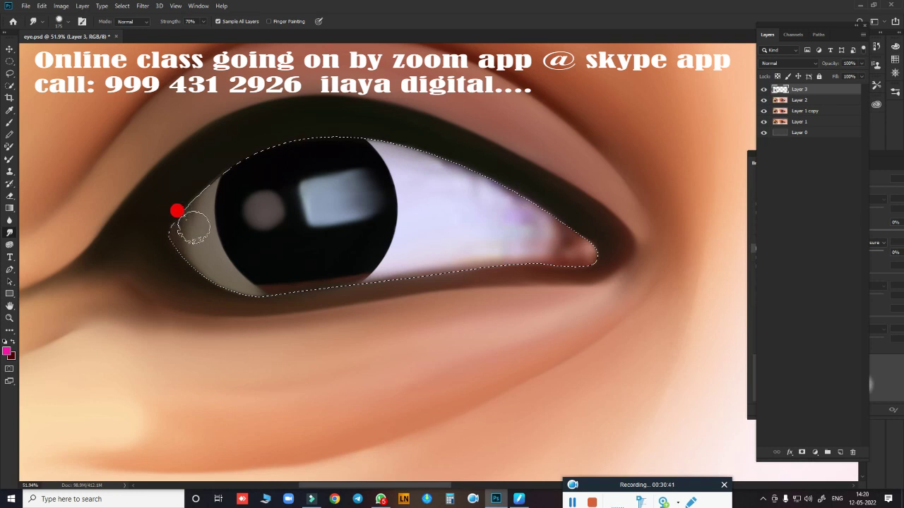
left_click_drag(194, 228, 191, 221)
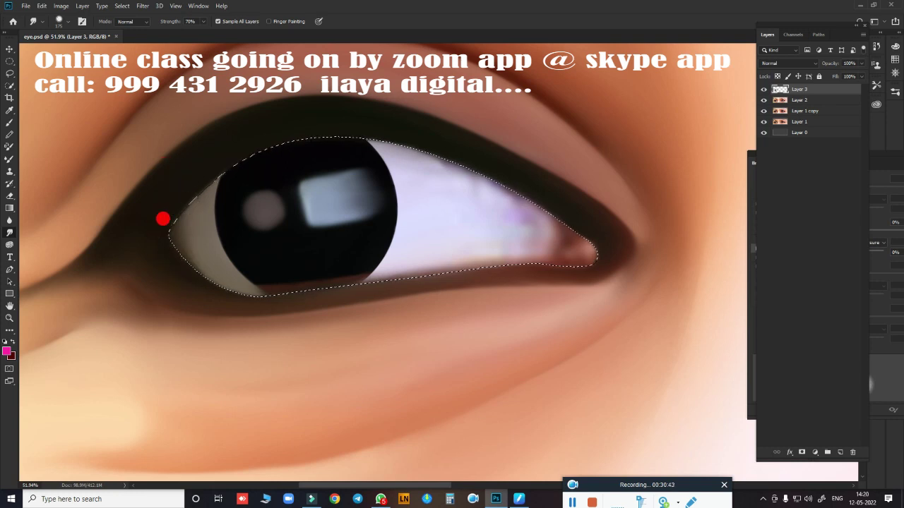
mouse_move(198, 261)
left_mouse_down()
mouse_move(202, 163)
mouse_move(480, 195)
mouse_move(398, 125)
mouse_move(506, 196)
mouse_move(505, 218)
mouse_move(411, 260)
mouse_move(387, 247)
mouse_move(458, 209)
mouse_move(473, 250)
mouse_move(499, 233)
mouse_move(562, 264)
left_mouse_up()
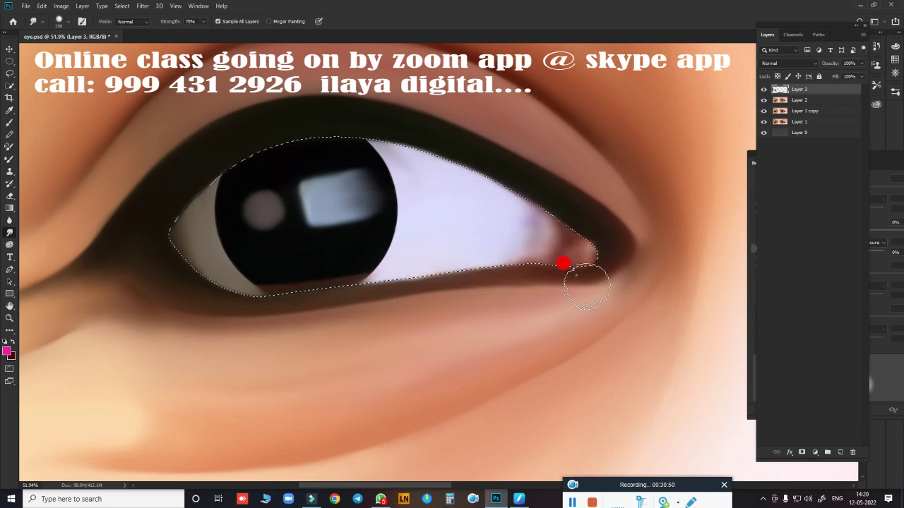
mouse_move(566, 210)
left_mouse_down()
mouse_move(549, 214)
mouse_move(551, 242)
mouse_move(532, 272)
mouse_move(461, 195)
left_mouse_up()
Switch to the Mixer Brush loaded with pink and bring the other eye's corner into view
key("b")
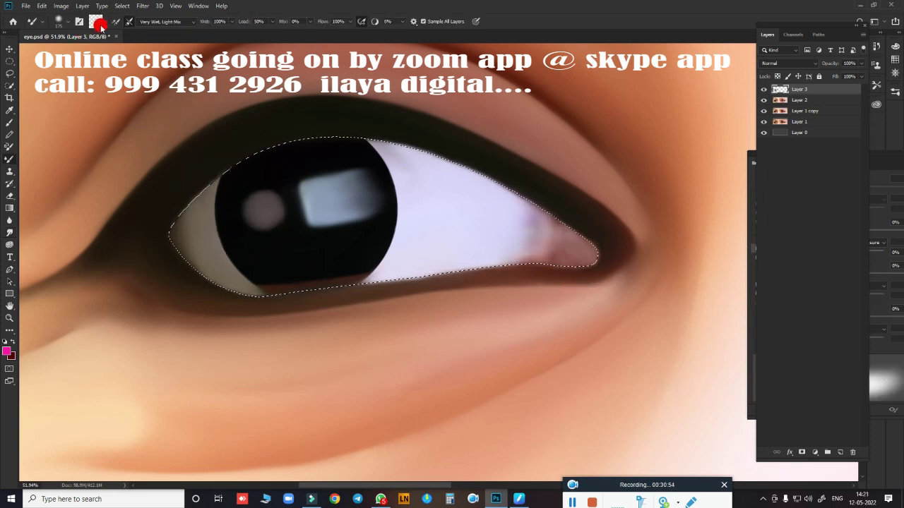
left_click(114, 22)
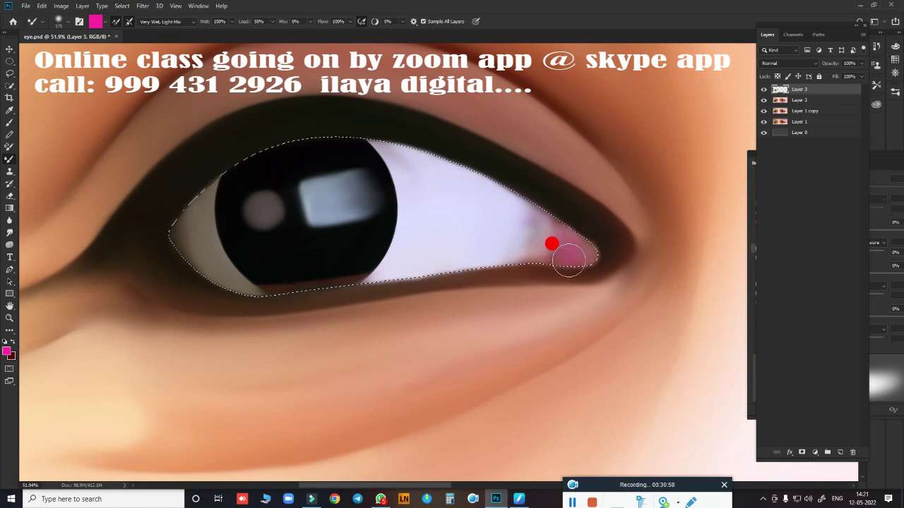
left_click_drag(551, 243, 117, 310)
left_click_drag(468, 268, 130, 297)
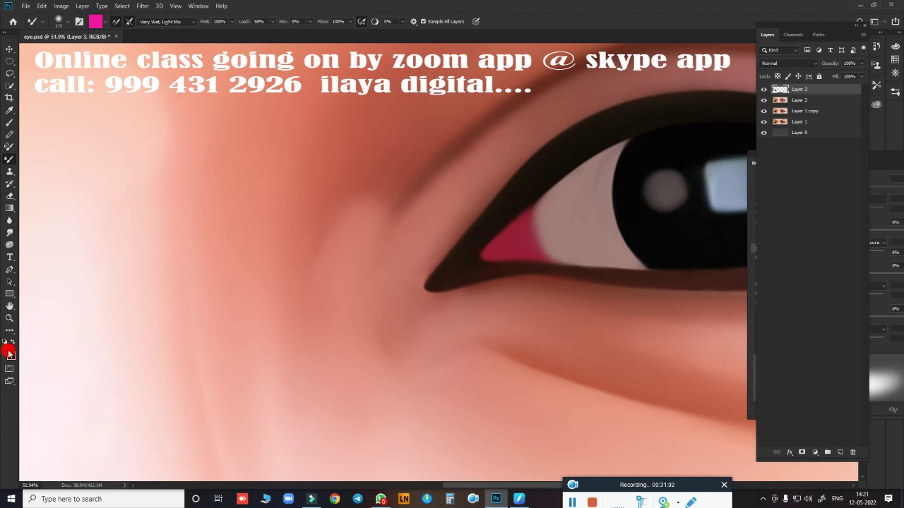
Paint the inner eye corner in dark red, then set the foreground to a brighter crimson
left_click(8, 351)
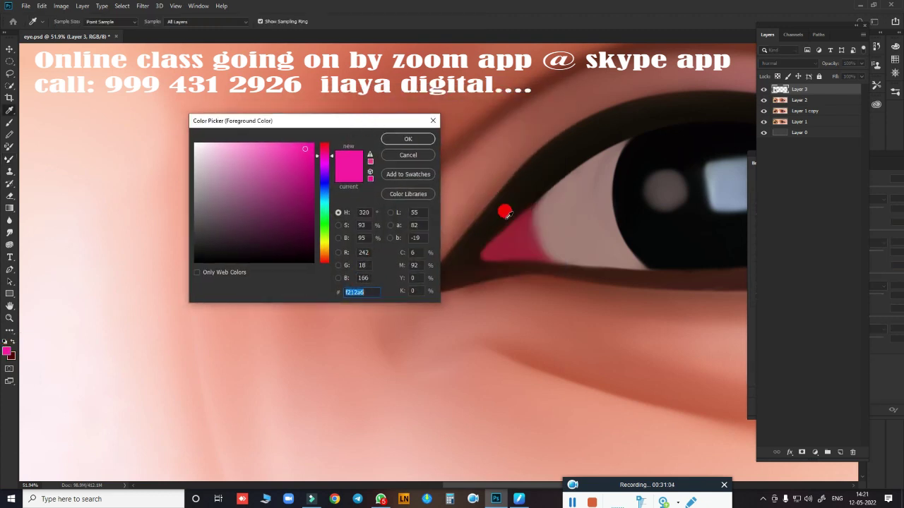
left_click(494, 243)
left_click(298, 219)
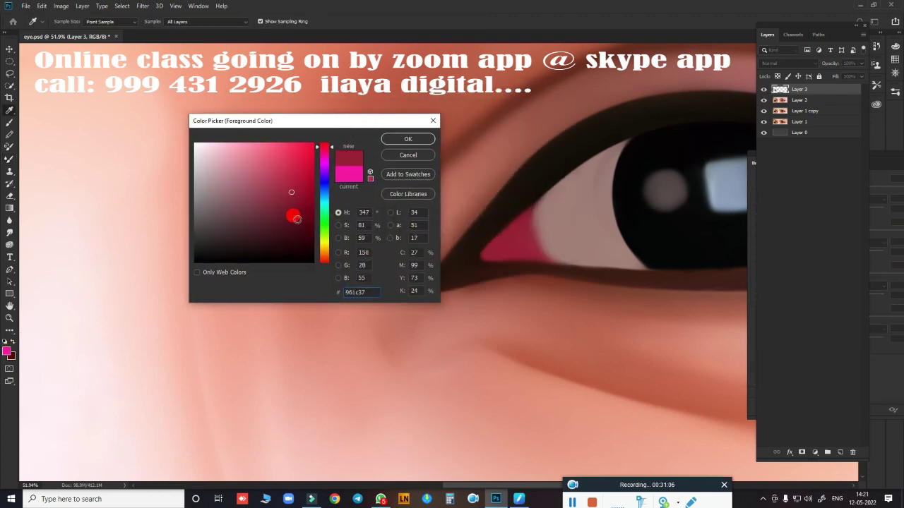
left_click(407, 139)
left_click_drag(314, 283, 751, 252)
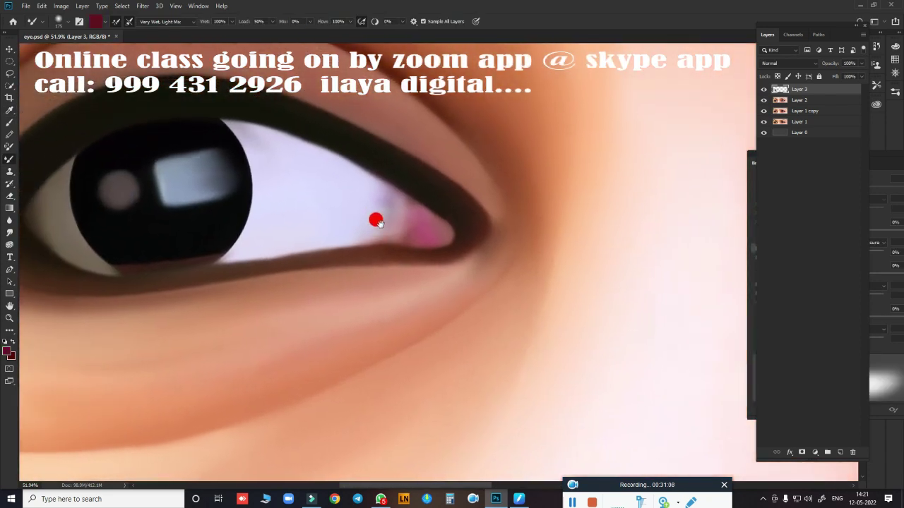
mouse_move(409, 223)
left_mouse_down()
mouse_move(447, 228)
mouse_move(384, 228)
left_mouse_up()
left_click(8, 351)
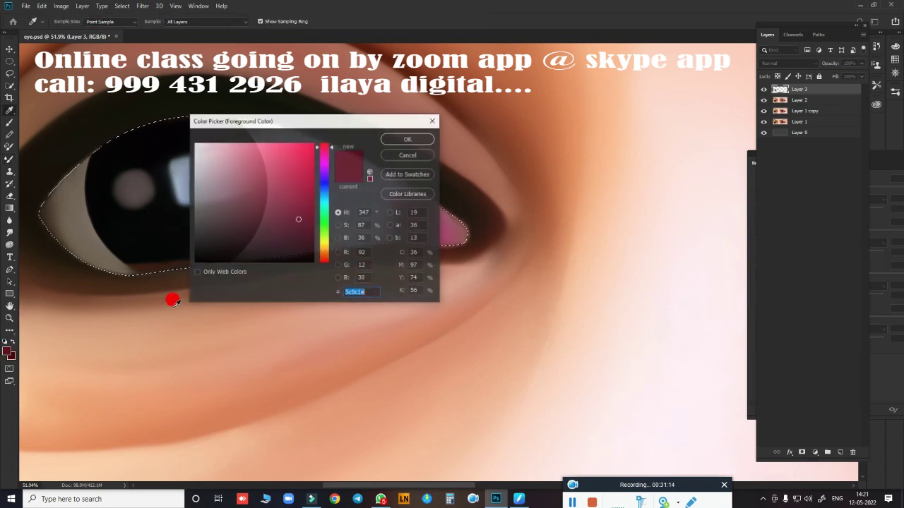
left_click(305, 183)
left_click(407, 139)
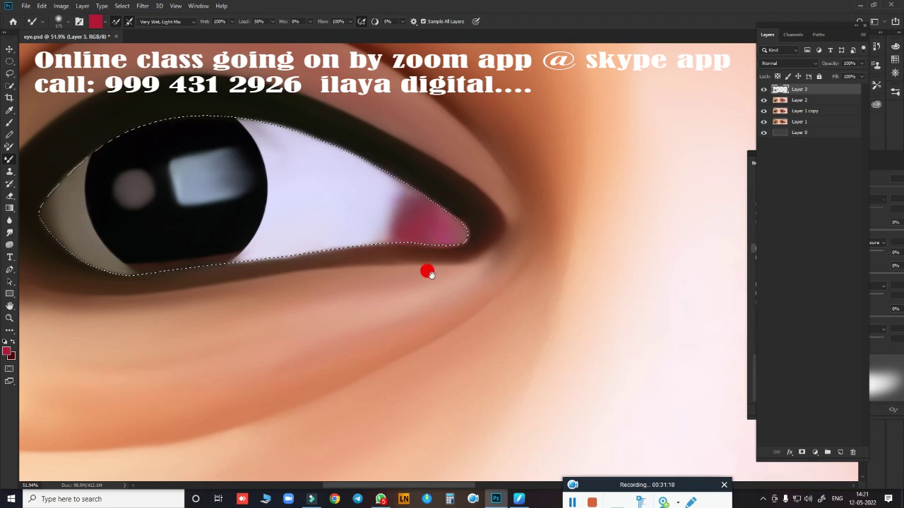
Restore the eye-white selection and smudge the pink corner into the eye white with a large brush
key("ctrl+d")
left_click_drag(426, 268, 530, 309)
key("ctrl+z")
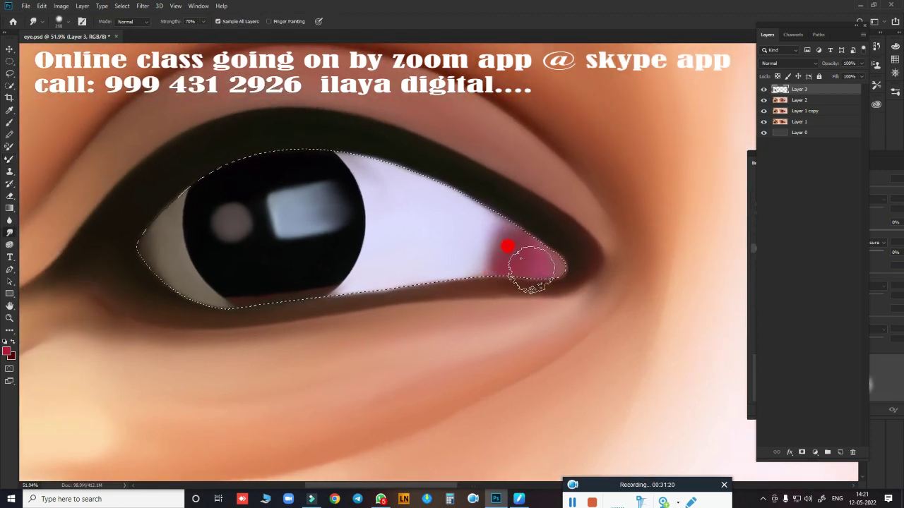
key("p")
key("r")
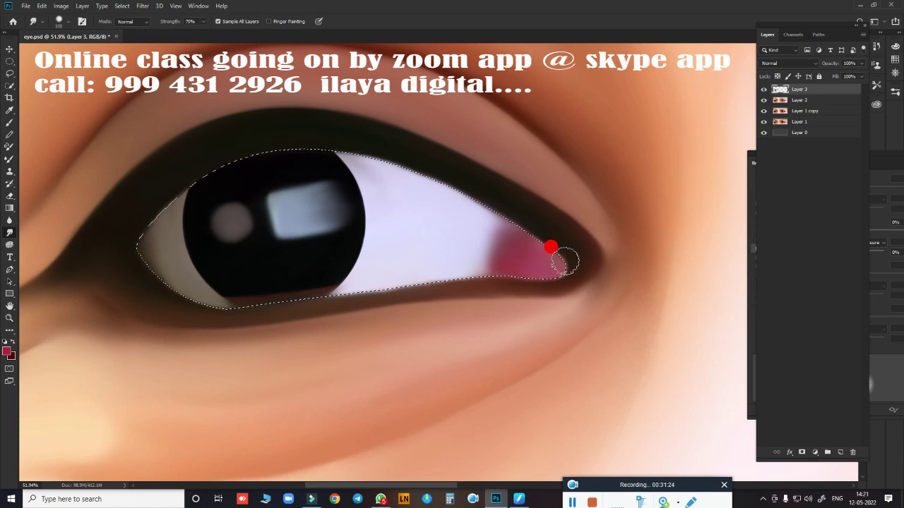
left_click_drag(564, 262, 501, 284)
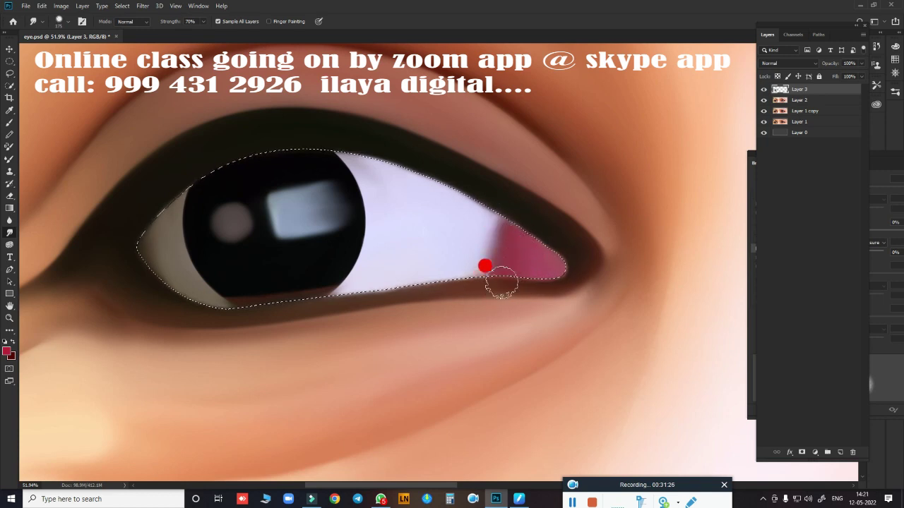
key("bracketright")
key("bracketright")
key("bracketright")
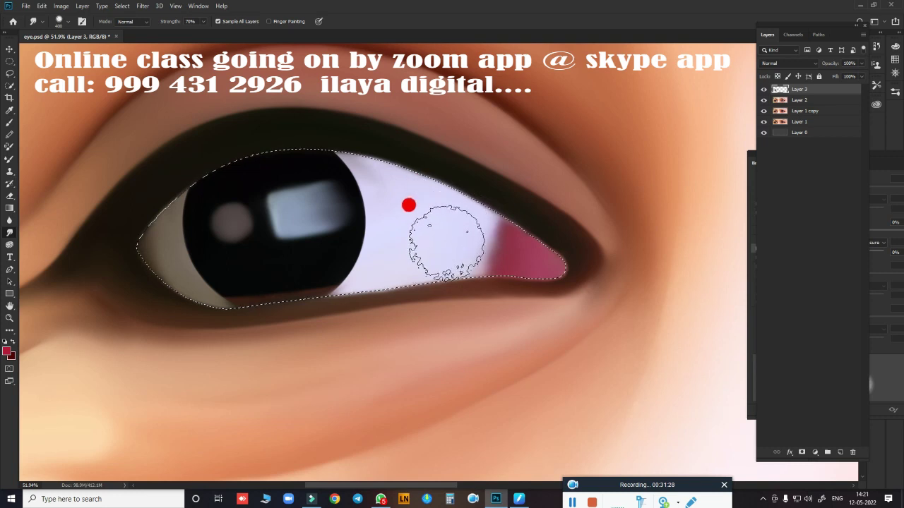
mouse_move(446, 241)
left_mouse_down()
mouse_move(473, 242)
mouse_move(474, 263)
mouse_move(504, 302)
mouse_move(541, 242)
mouse_move(367, 315)
mouse_move(444, 238)
mouse_move(417, 283)
mouse_move(424, 318)
mouse_move(427, 300)
mouse_move(394, 291)
left_mouse_up()
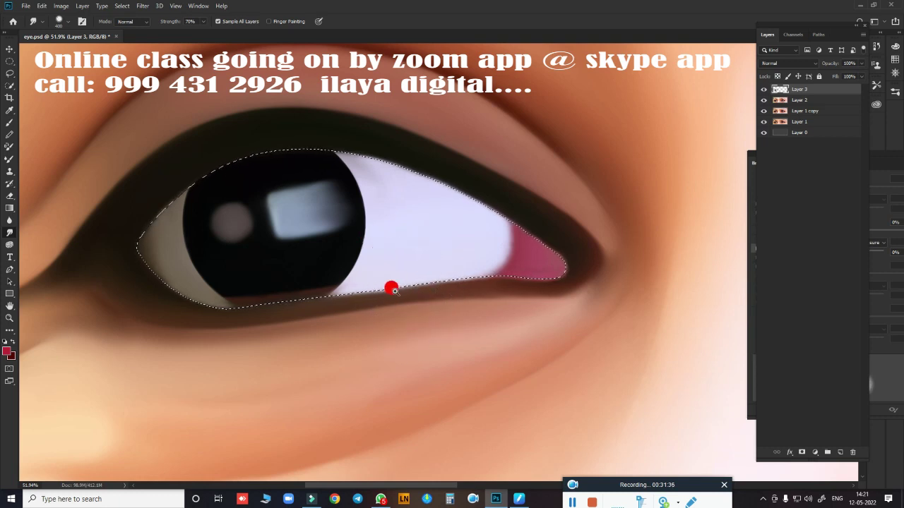
With a small smudge brush, soften the pupil's lower and top edges, then zoom out
scroll(391, 290, "up", 3)
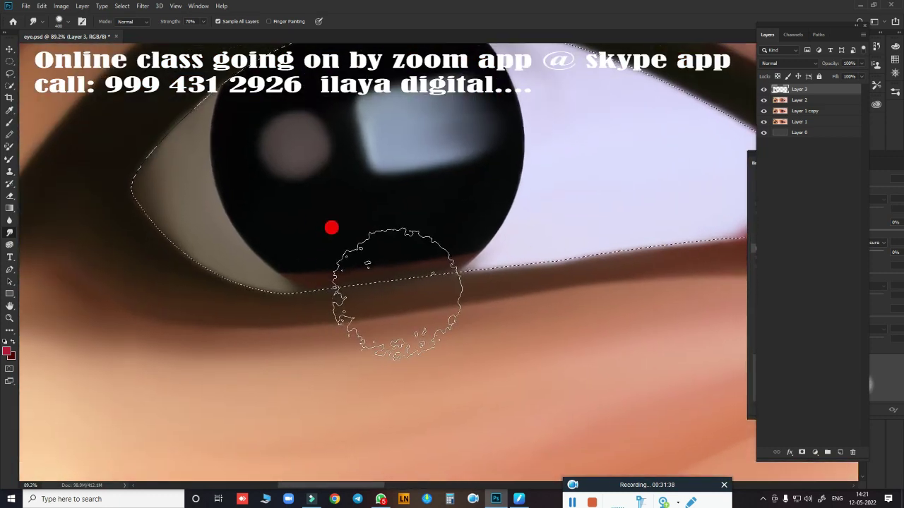
key("bracketleft")
key("bracketleft")
key("bracketleft")
key("bracketleft")
key("bracketleft")
key("bracketleft")
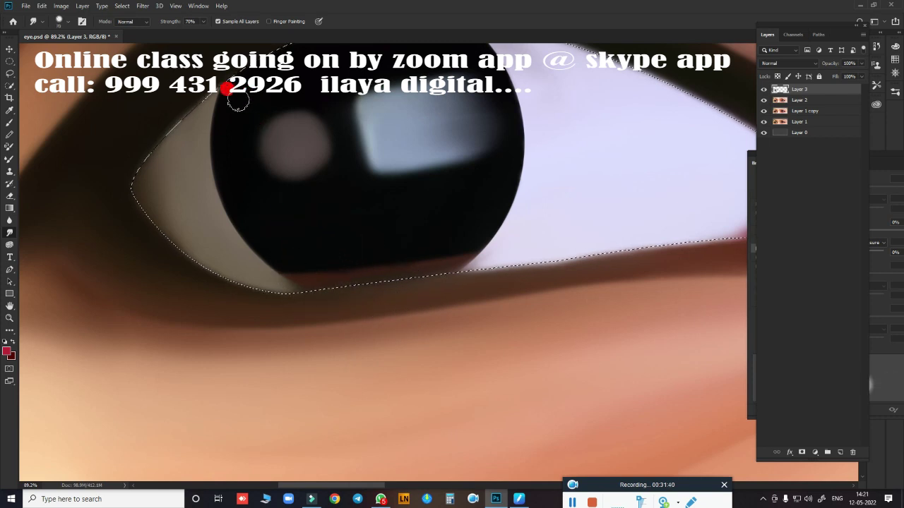
mouse_move(294, 262)
left_mouse_down()
mouse_move(286, 260)
mouse_move(474, 226)
mouse_move(439, 254)
mouse_move(468, 266)
left_mouse_up()
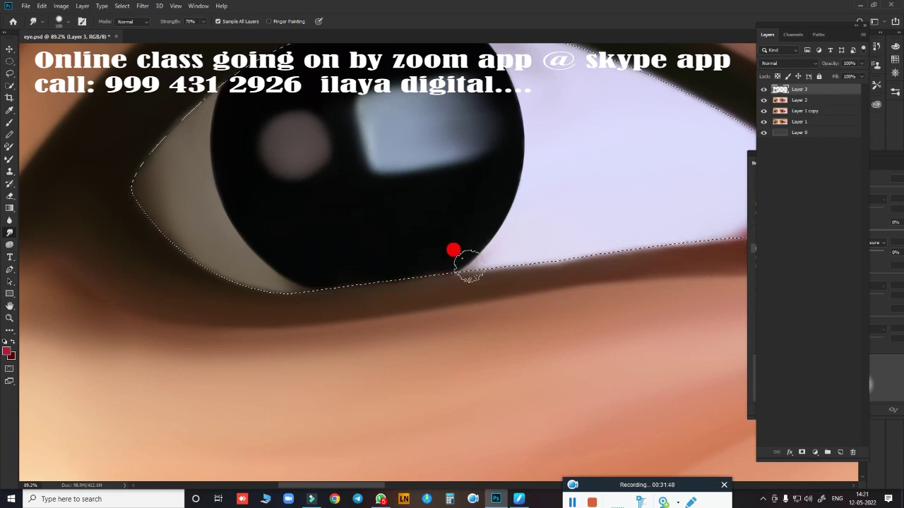
scroll(466, 264, "down", 3)
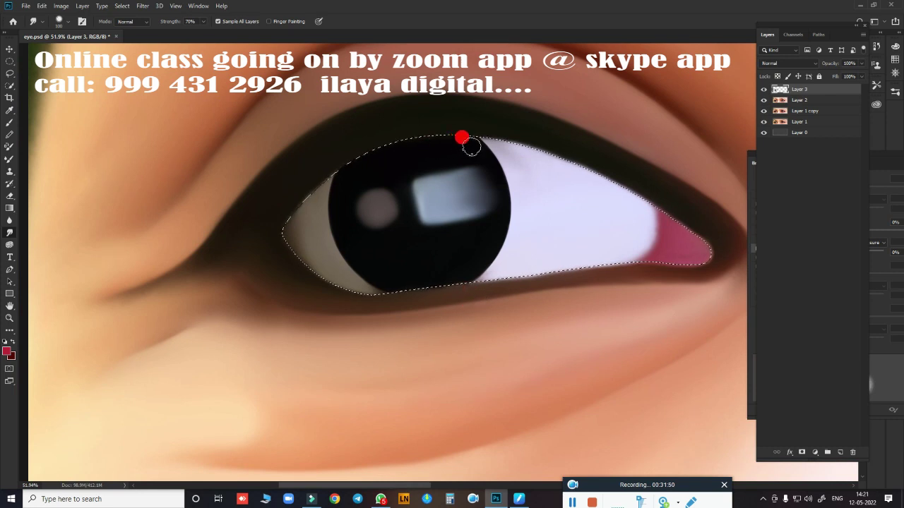
left_click_drag(471, 147, 480, 258)
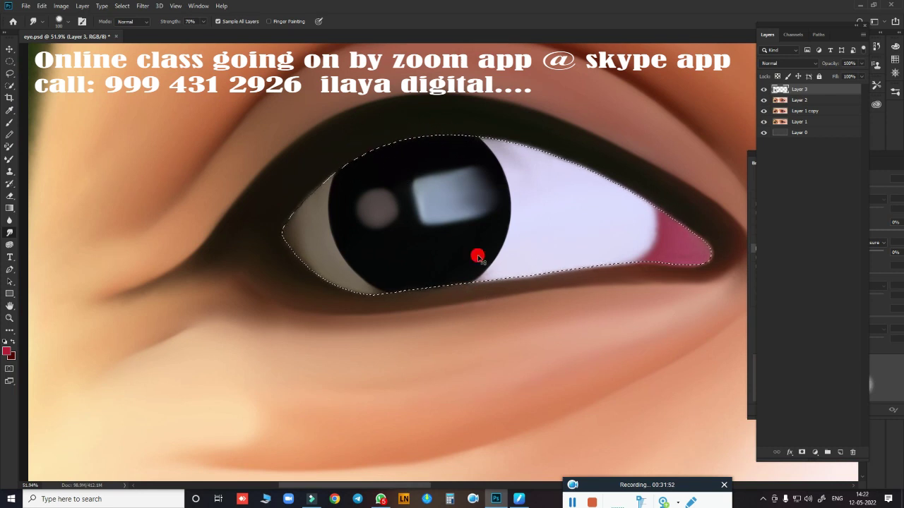
scroll(486, 284, "down", 5)
scroll(548, 304, "down", 1)
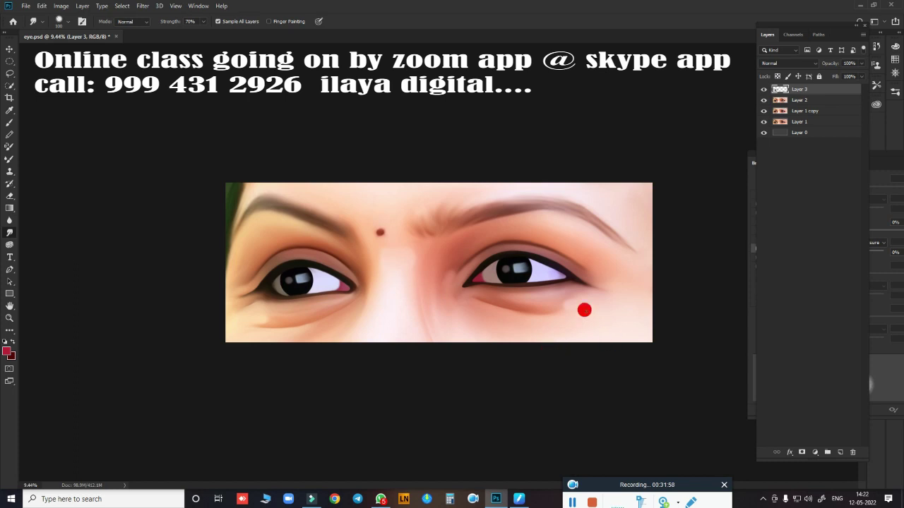
Merge Layer 2 into Layer 3
scroll(508, 264, "down", 2)
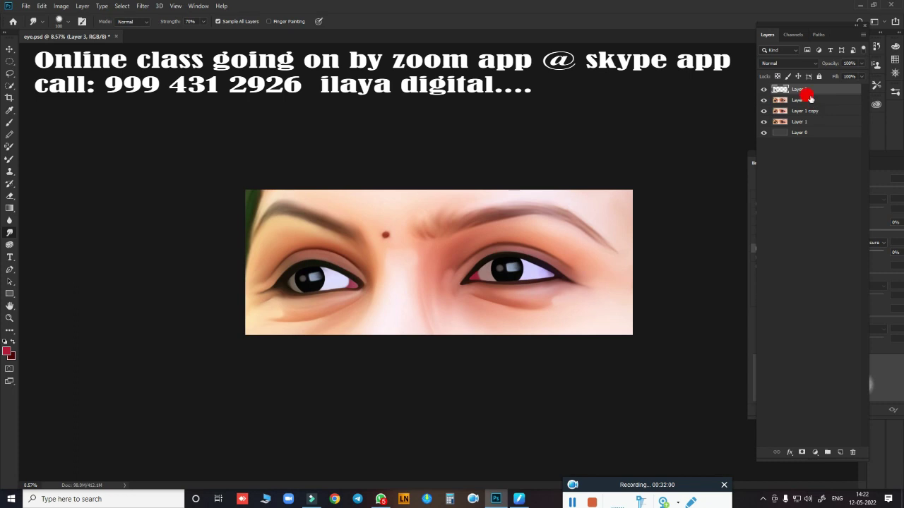
left_click(806, 92, "ctrl")
left_click(818, 90)
left_click(816, 100, "ctrl")
key("ctrl+e")
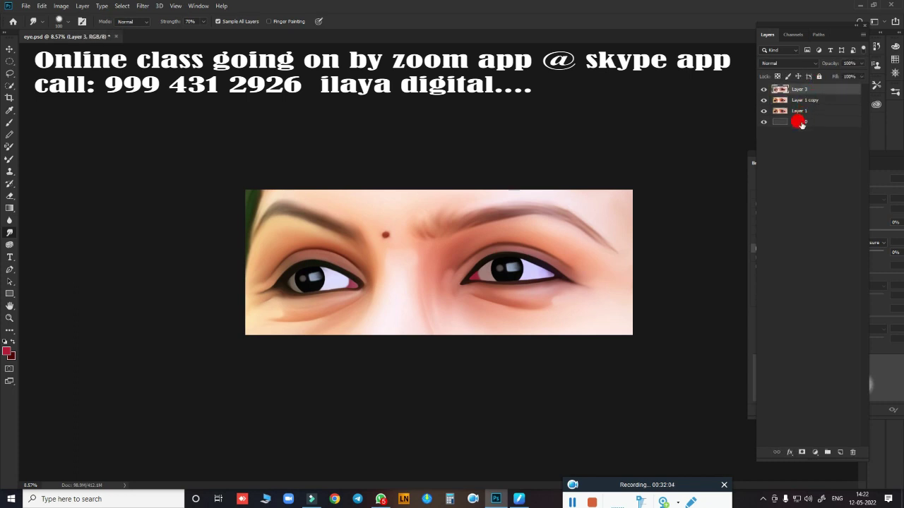
View the eyes full screen zoomed in, and merge Layer 1 copy into Layer 3
key("f")
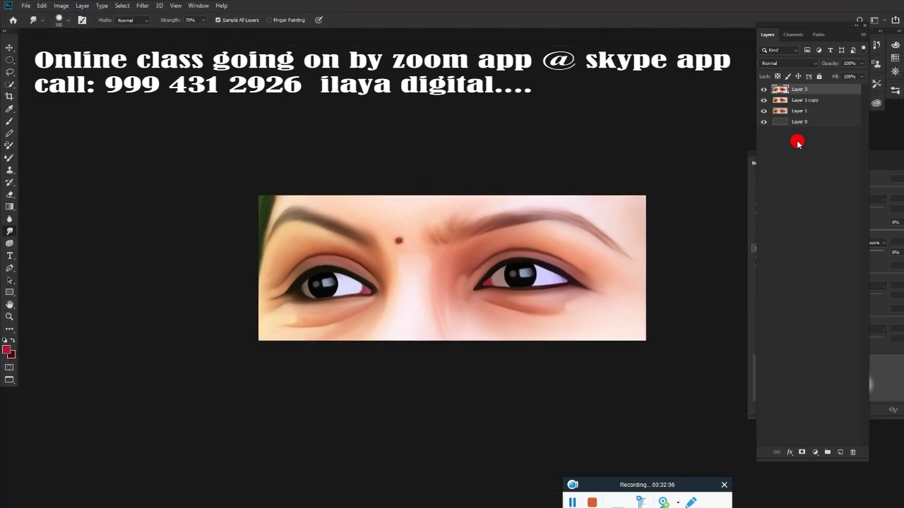
key("f")
key("ctrl+plus")
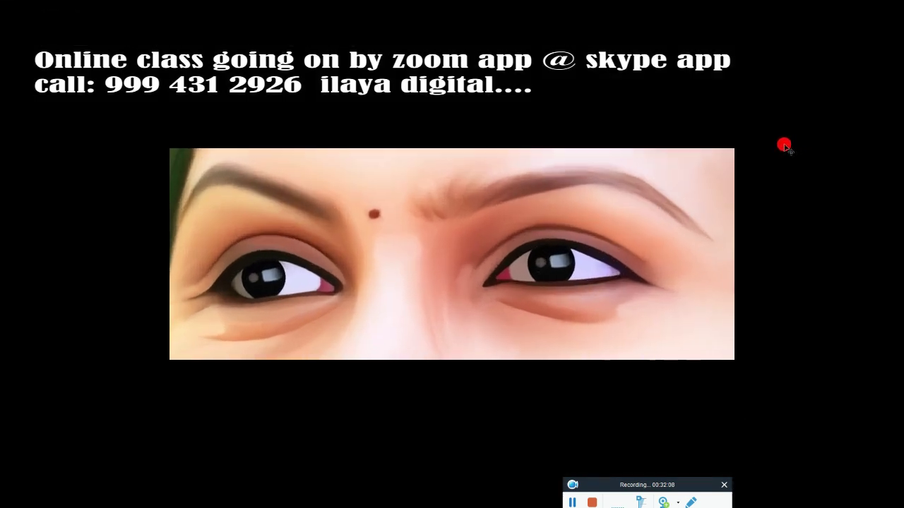
key("ctrl+plus")
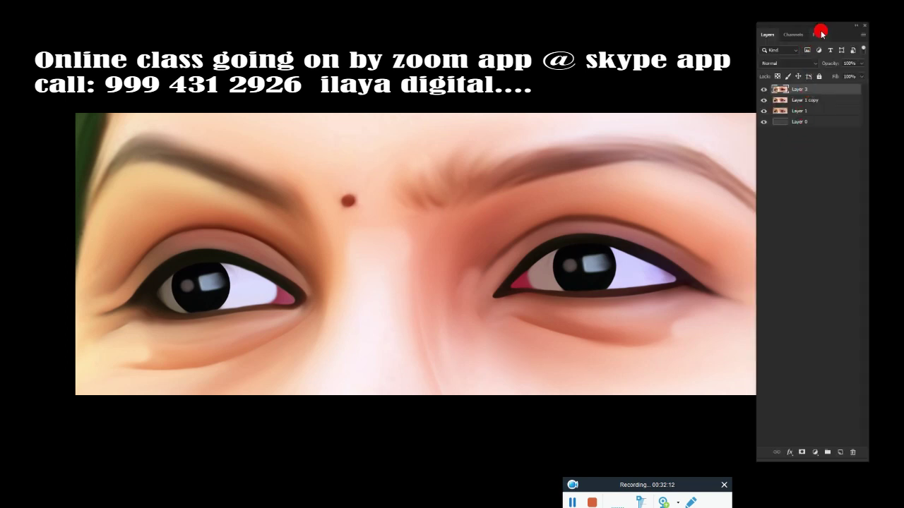
left_click_drag(821, 33, 851, 29)
left_click(804, 37)
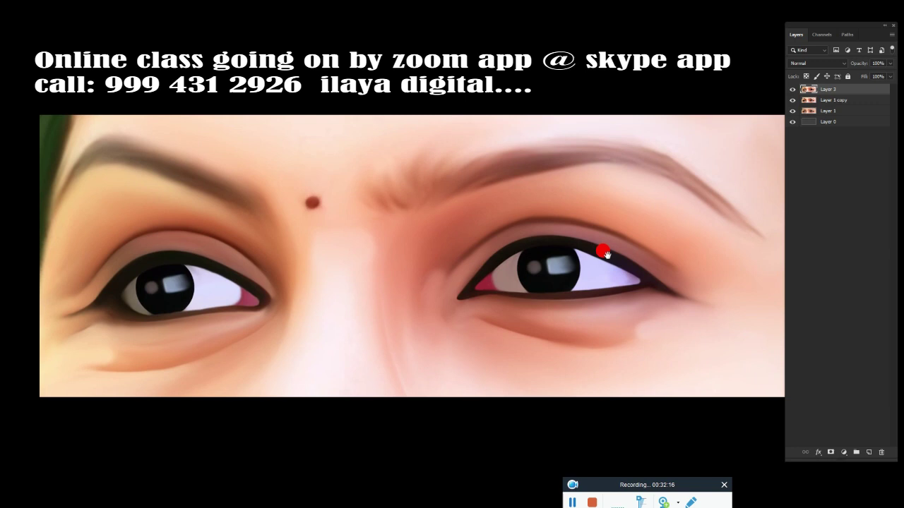
left_click_drag(635, 245, 577, 246)
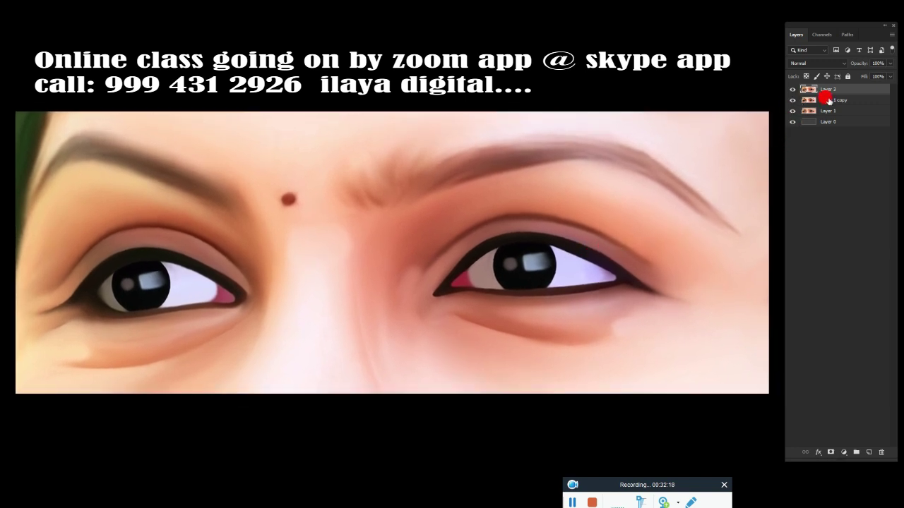
left_click(838, 100, "shift")
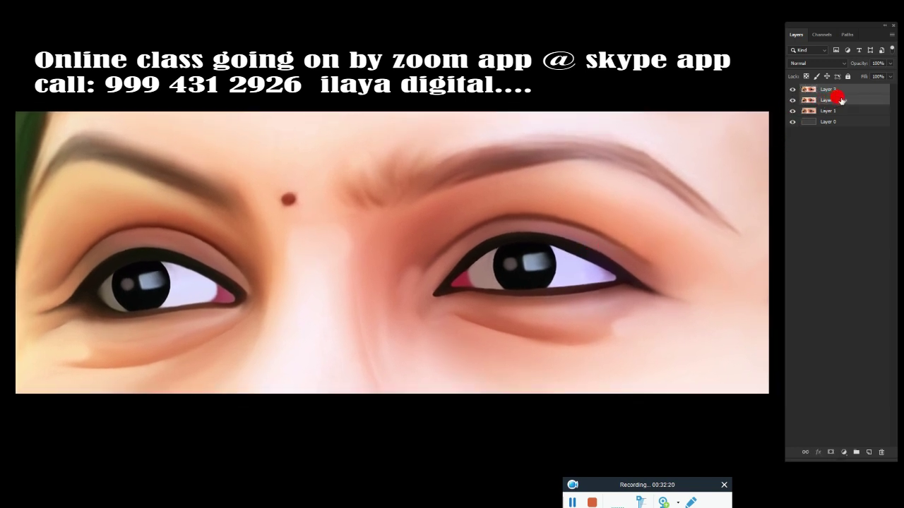
key("ctrl+e")
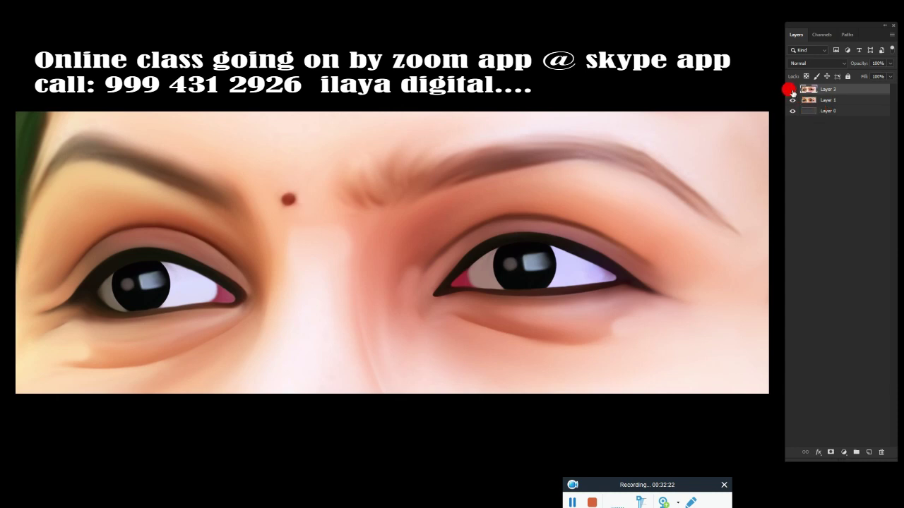
Toggle Layer 3's visibility to compare the painted eyes with the original photo
left_click(791, 90)
left_click(792, 90)
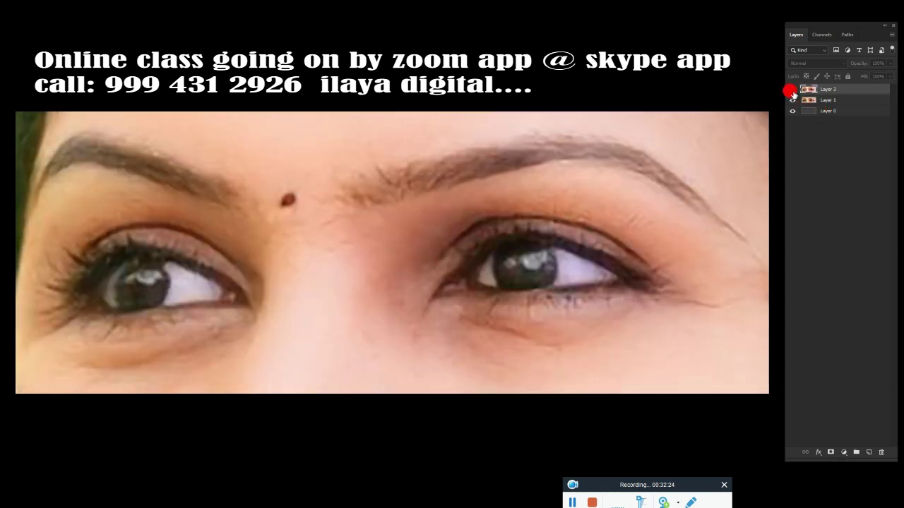
left_click(792, 90)
left_click(791, 90)
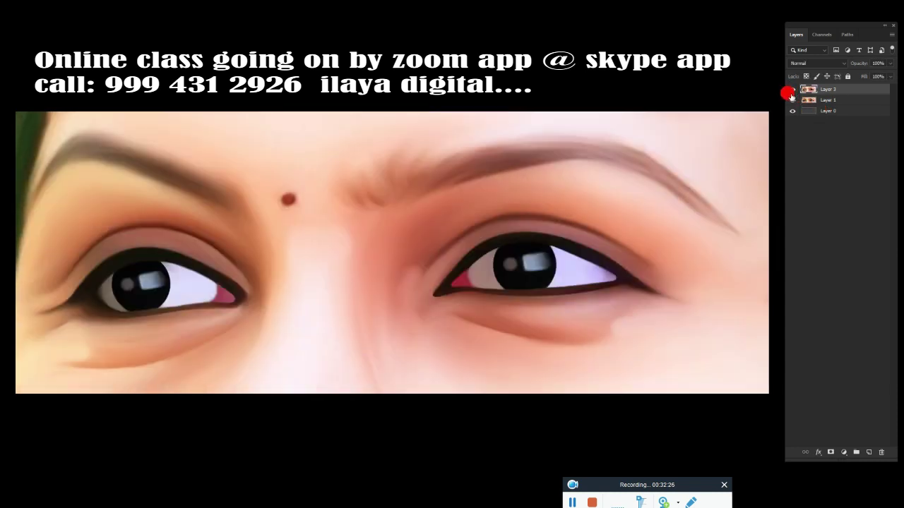
left_click(791, 90)
left_click(791, 90)
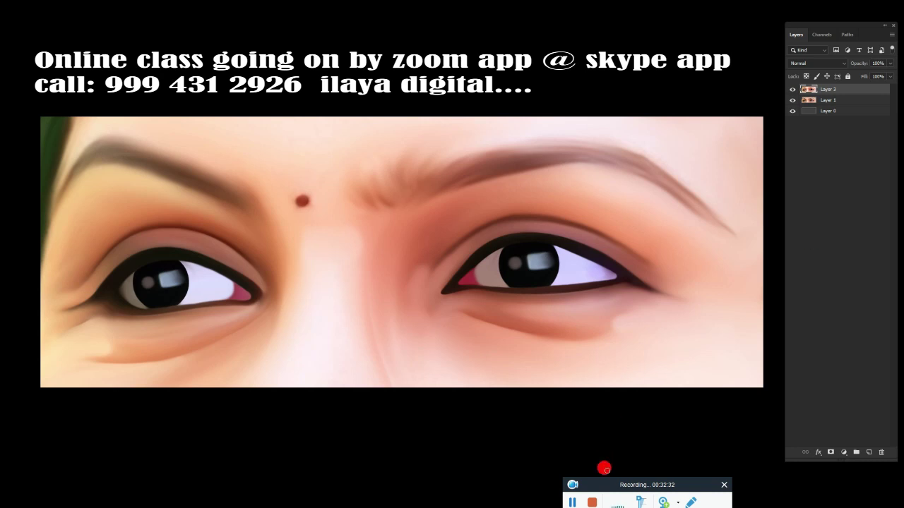
Zoom in on the right eye's outer corner, compare again, and add empty Layer 4 on top
key("ctrl+minus")
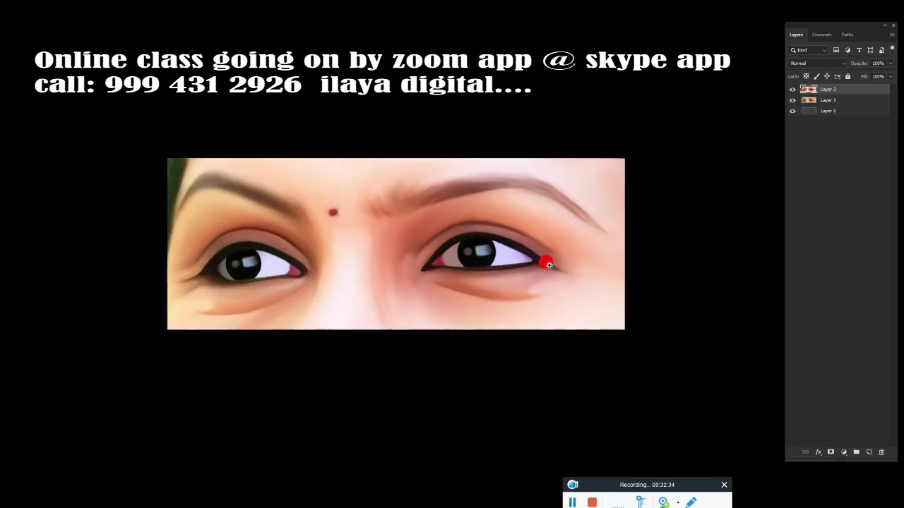
left_click(580, 248)
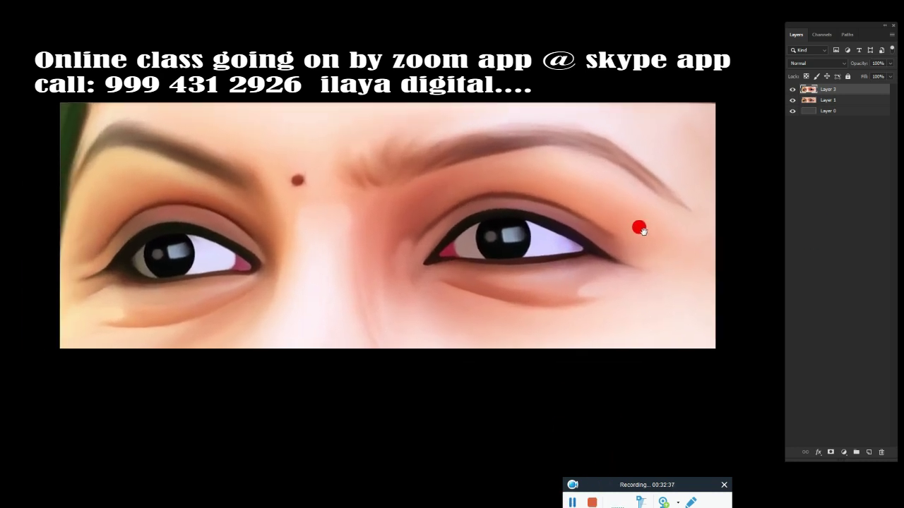
left_click(792, 89)
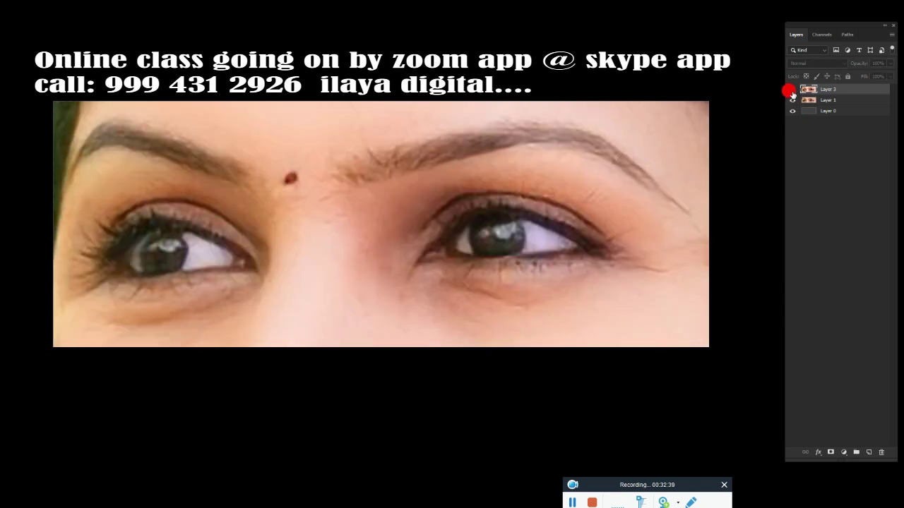
left_click(792, 89)
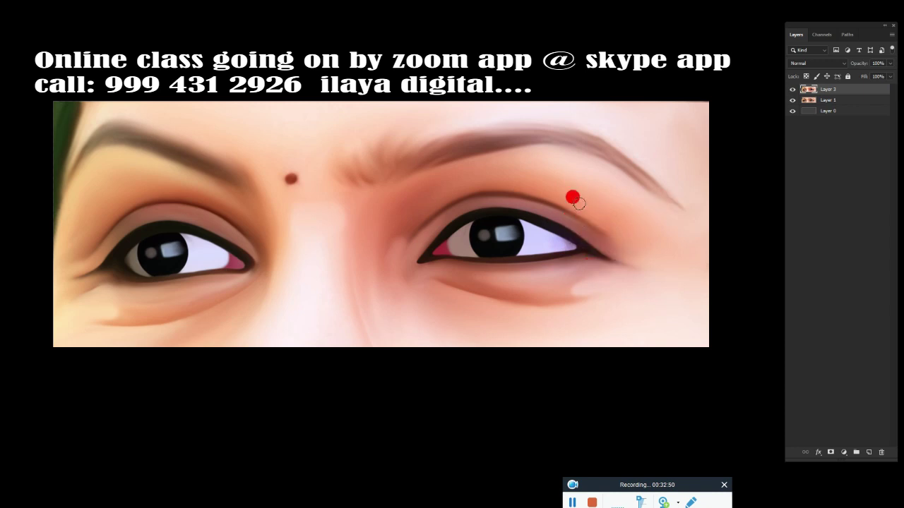
left_click(868, 452)
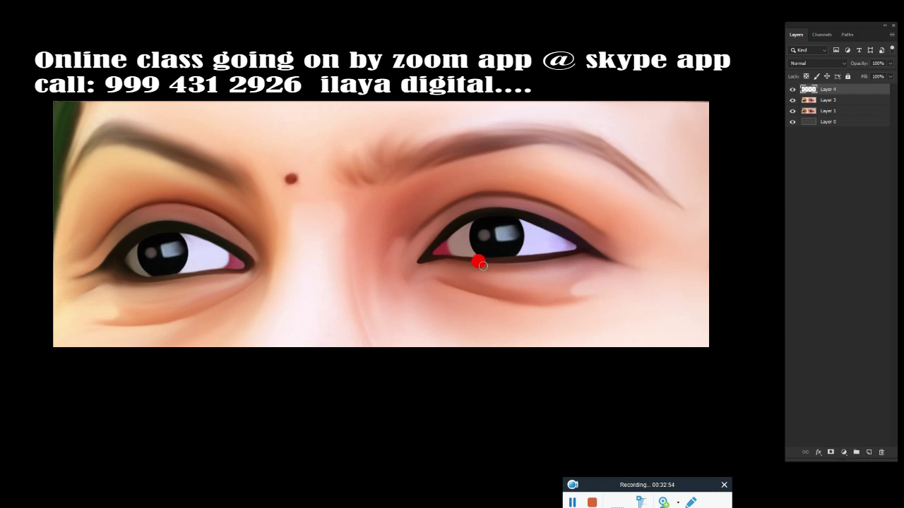
Select the Brush tool with a 9 px brush preset
right_click(360, 202)
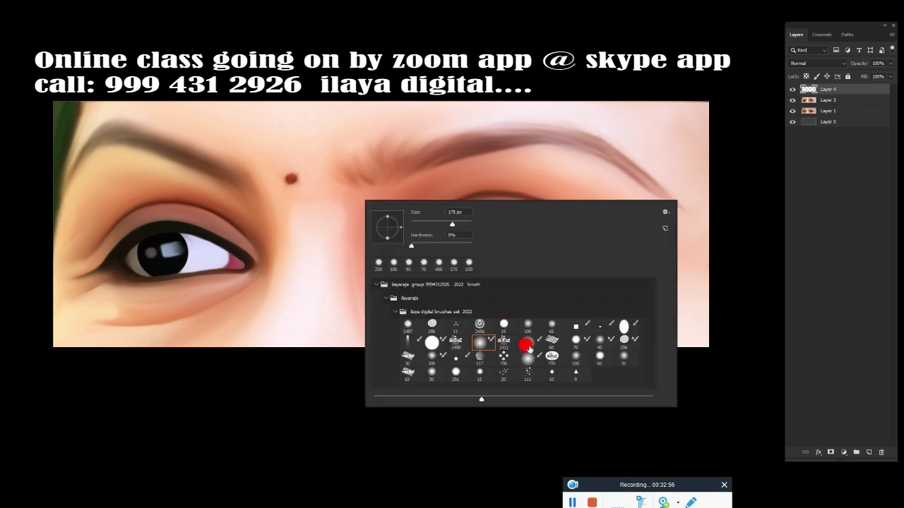
left_click(577, 376)
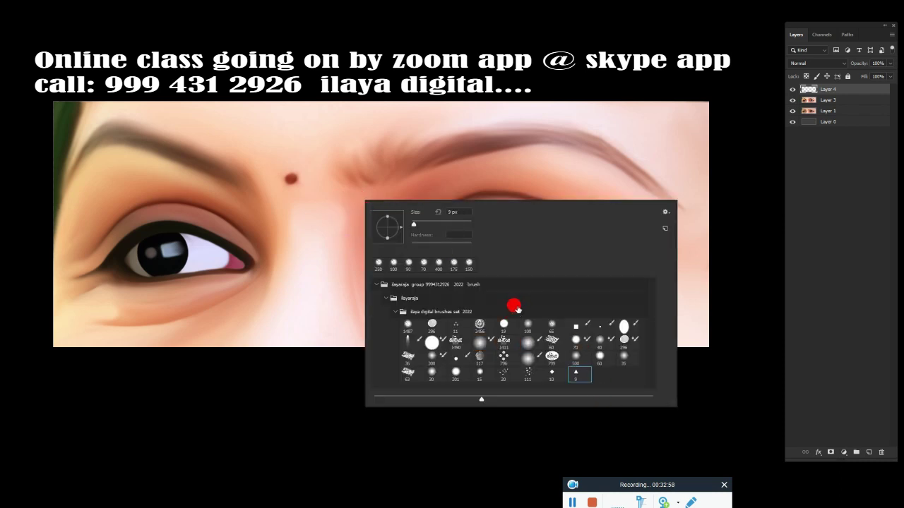
left_click(468, 19)
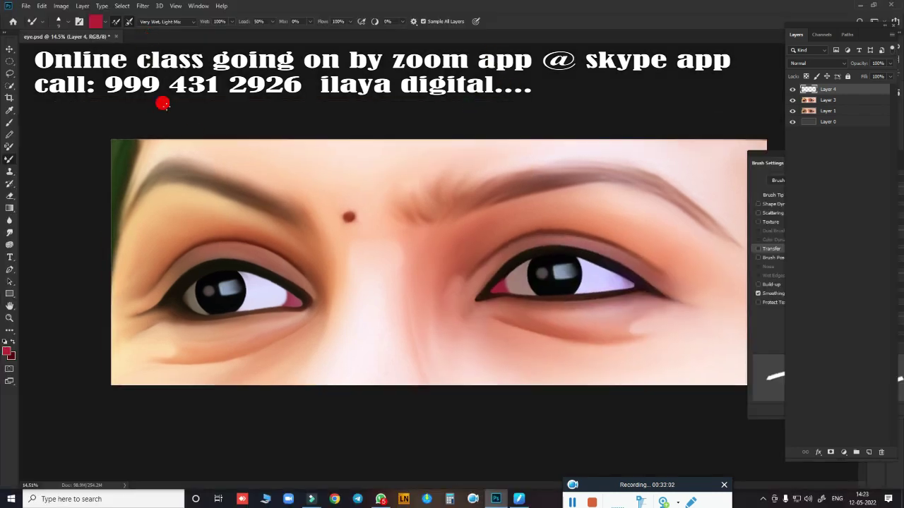
left_click(9, 123)
right_click(388, 141)
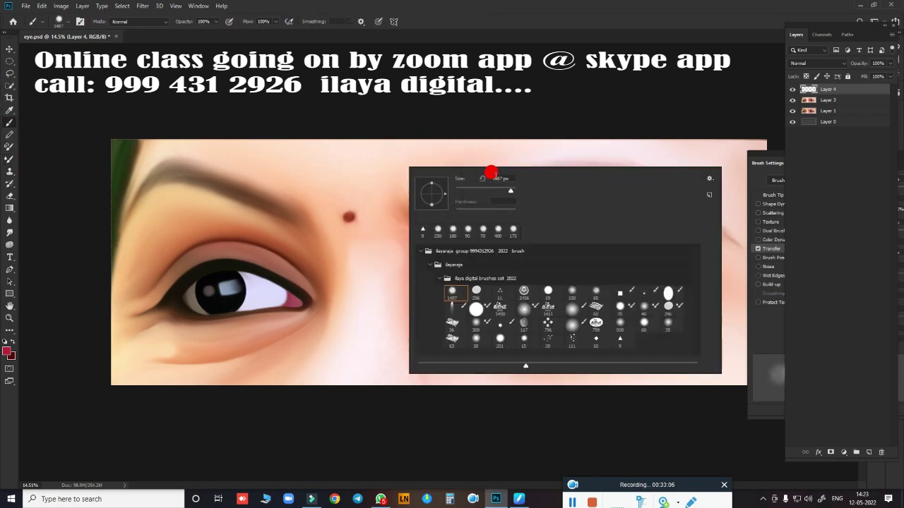
left_click(619, 342)
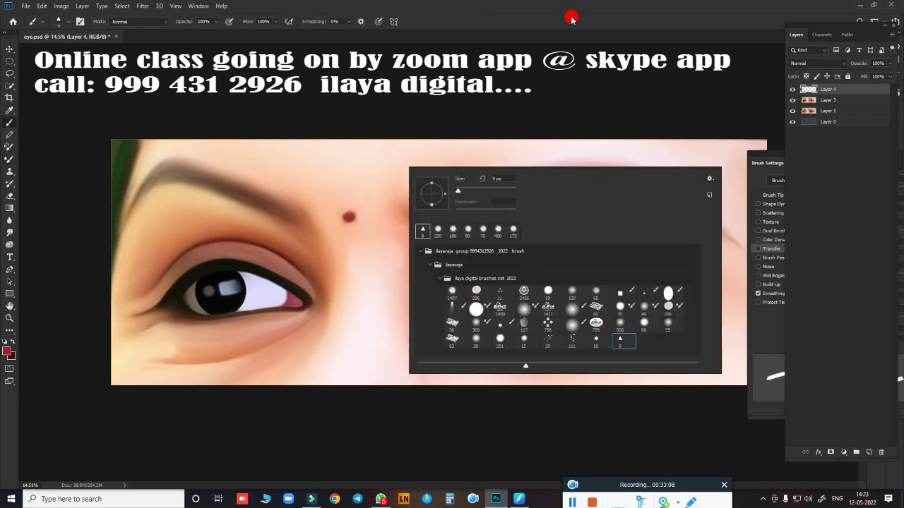
left_click(555, 33)
Enable Transfer and Shape Dynamics driven by pen pressure, and check the tablet pressure settings
left_click(783, 249)
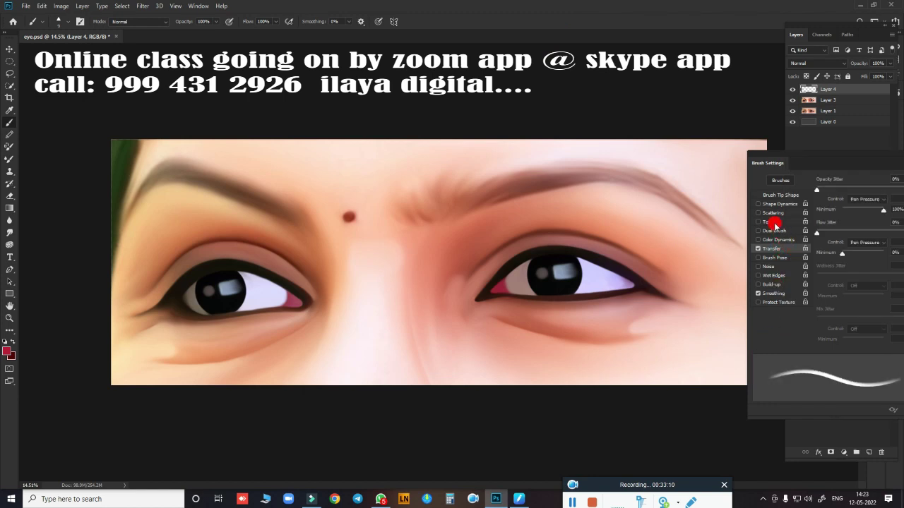
left_click(771, 205)
left_click(858, 200)
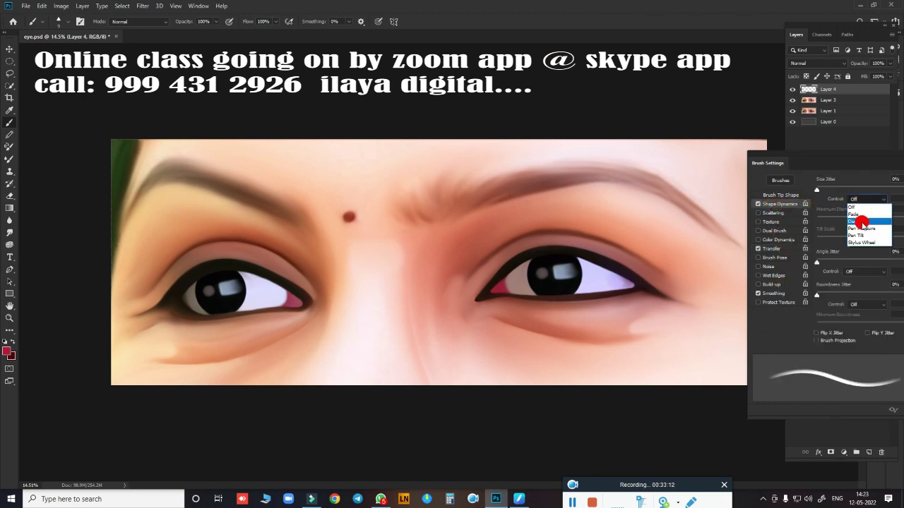
left_click(852, 219)
left_click(787, 196)
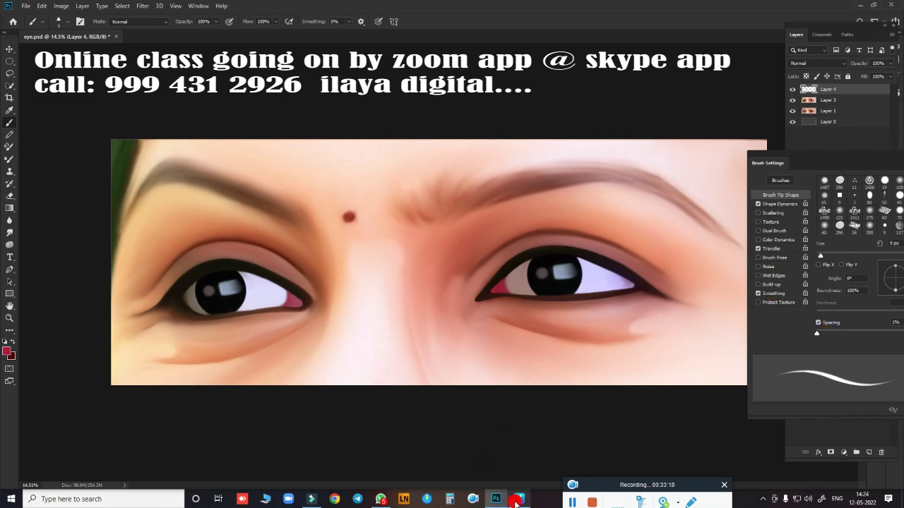
left_click(520, 500)
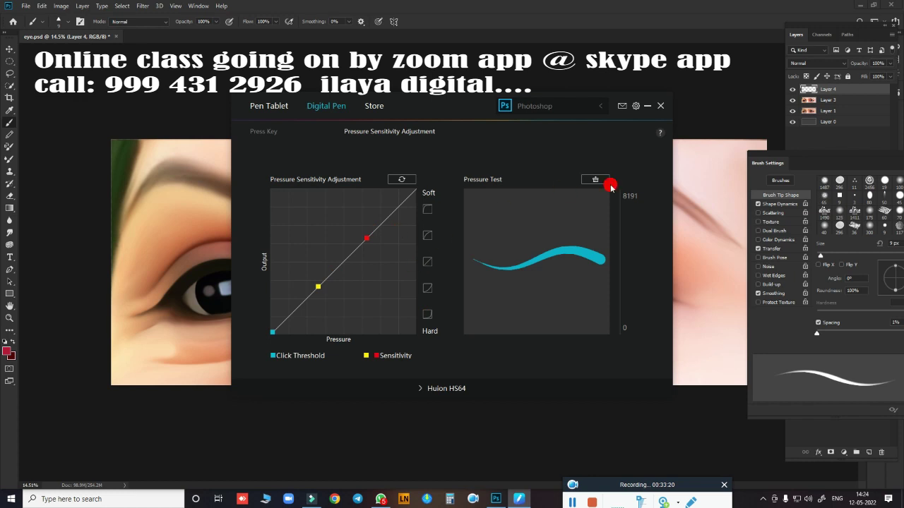
left_click(648, 108)
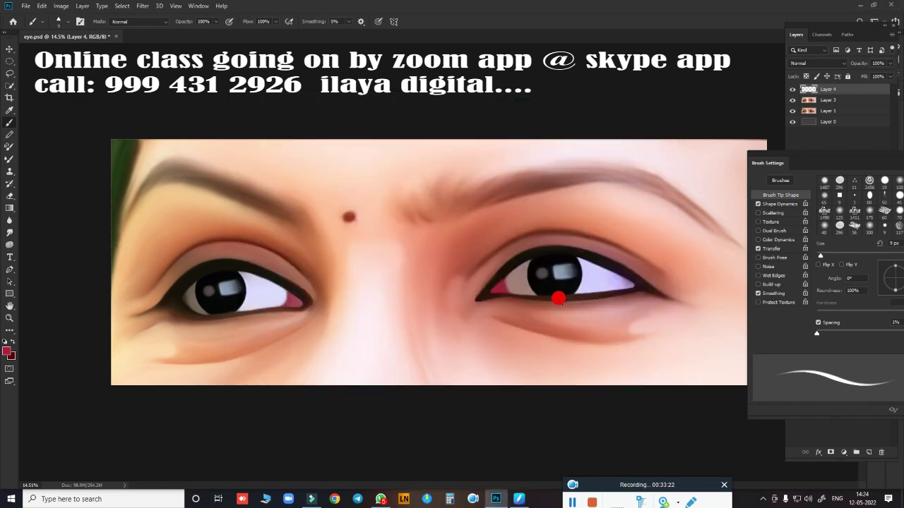
Bring the right eye into view and set the foreground to a very dark red
scroll(558, 298, "up", 3)
left_click_drag(616, 289, 423, 294)
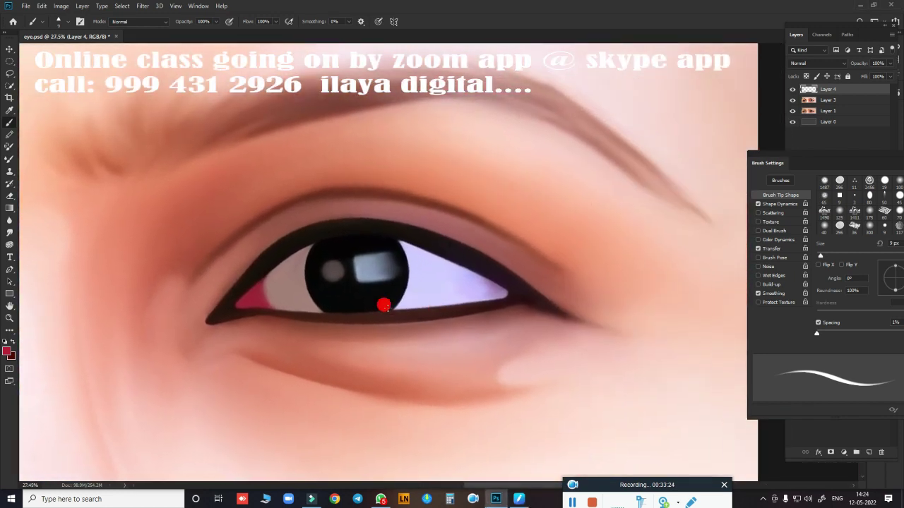
left_click(8, 353)
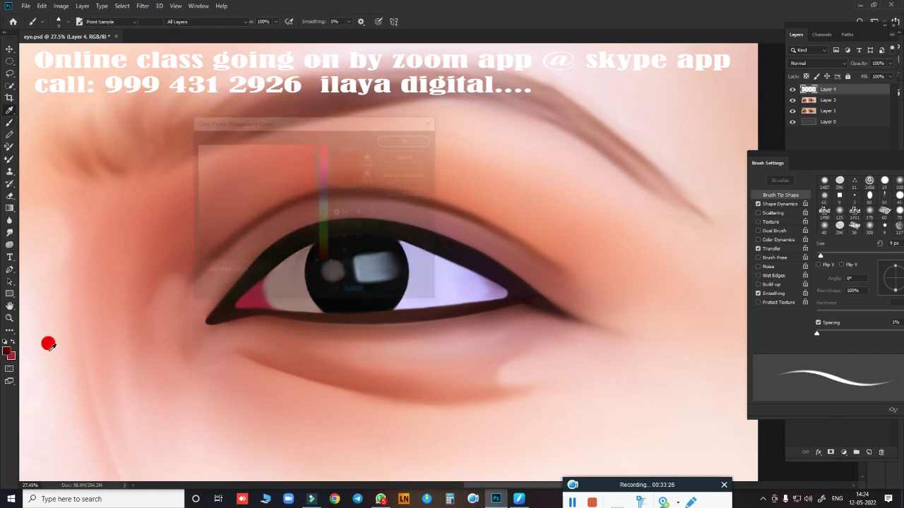
left_click(307, 258)
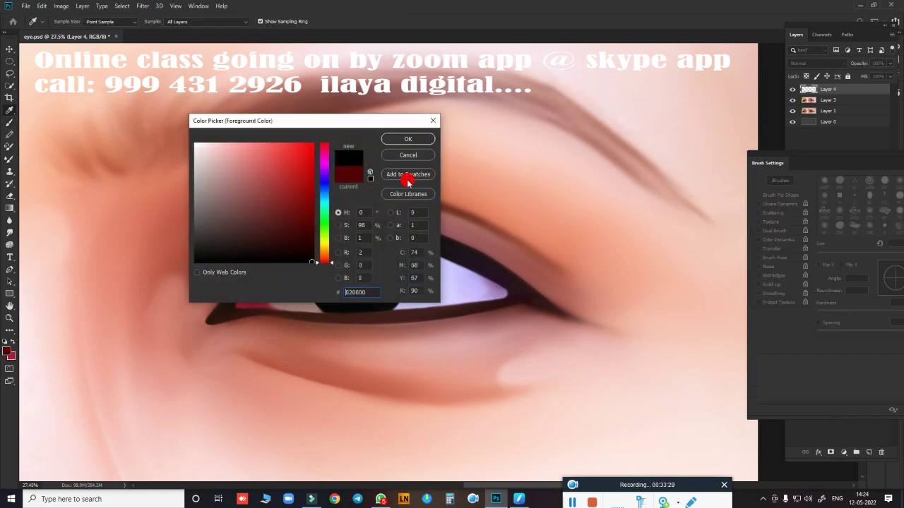
left_click(407, 139)
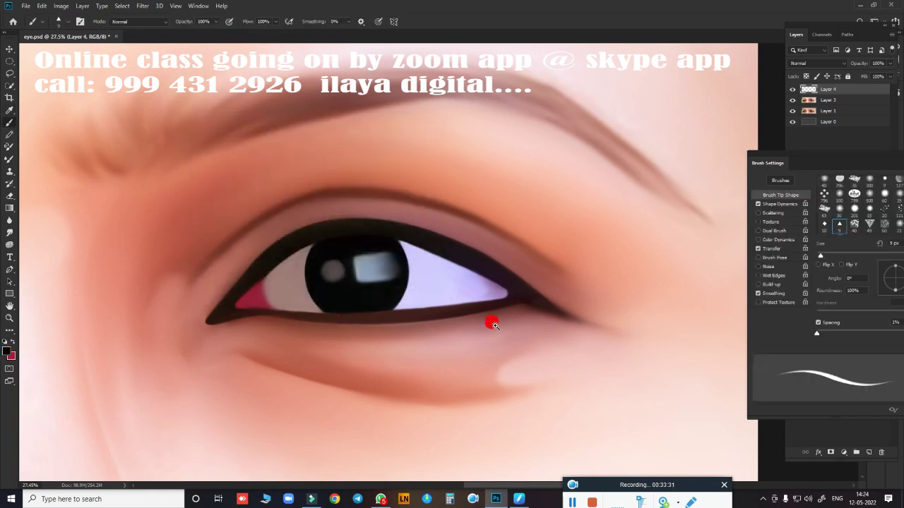
Enlarge the brush to 40 px and paint trial eyelashes along the upper lid
scroll(492, 324, "up", 2)
scroll(527, 337, "up", 2)
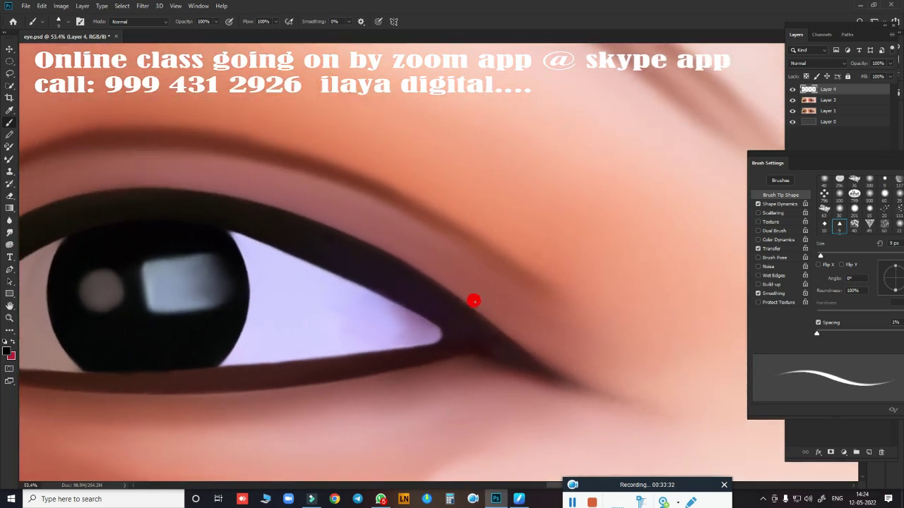
key("bracketright")
key("bracketright")
key("bracketright")
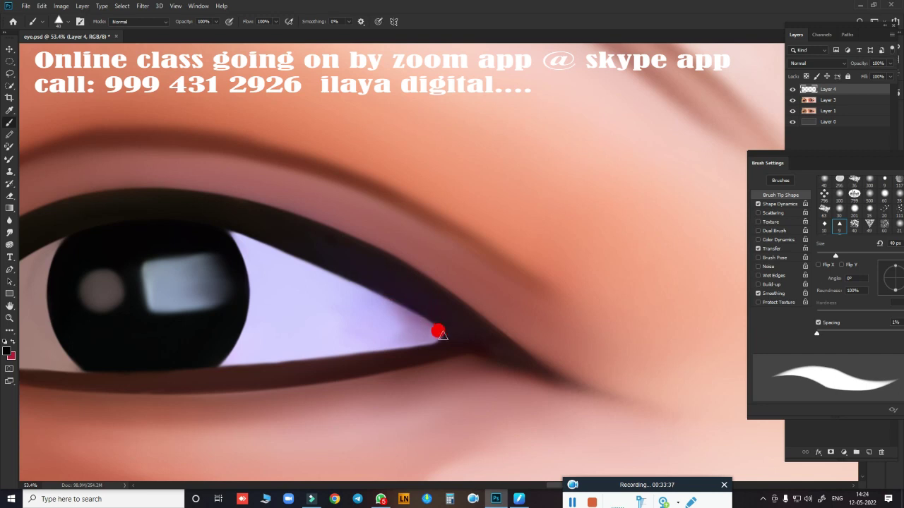
left_click_drag(450, 331, 588, 246)
left_click_drag(397, 285, 529, 242)
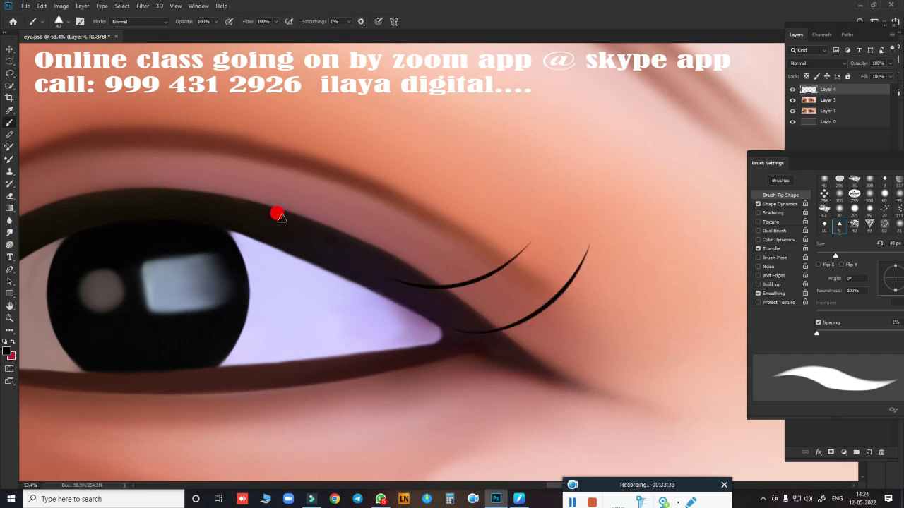
left_click_drag(319, 241, 449, 205)
left_click_drag(229, 216, 360, 180)
scroll(510, 332, "down", 5)
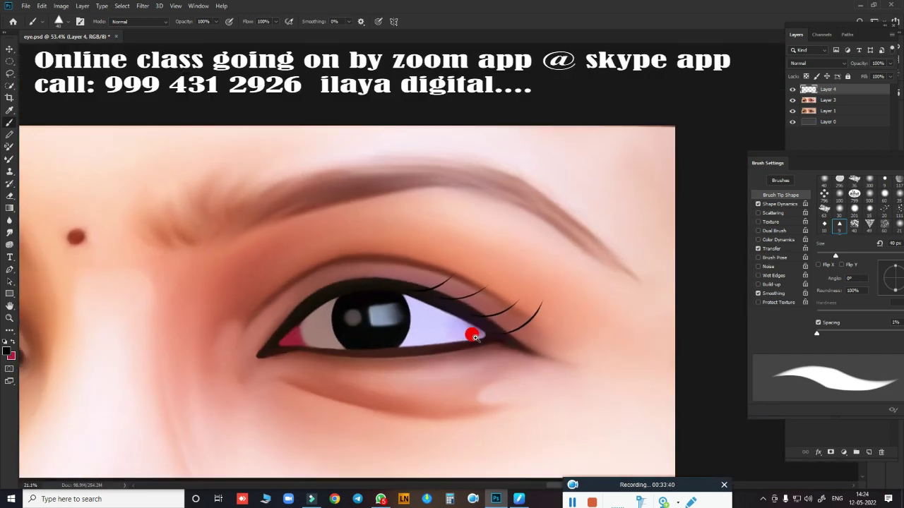
Undo the trial eyelashes, set brush opacity 49% and flow 27%, and begin picking near-black 0e0101
key("ctrl+z")
key("ctrl+z")
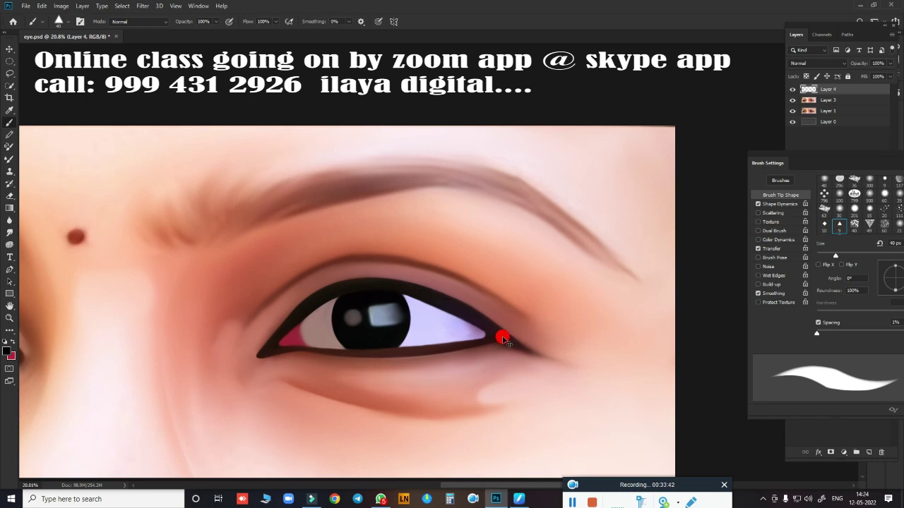
left_click(215, 24)
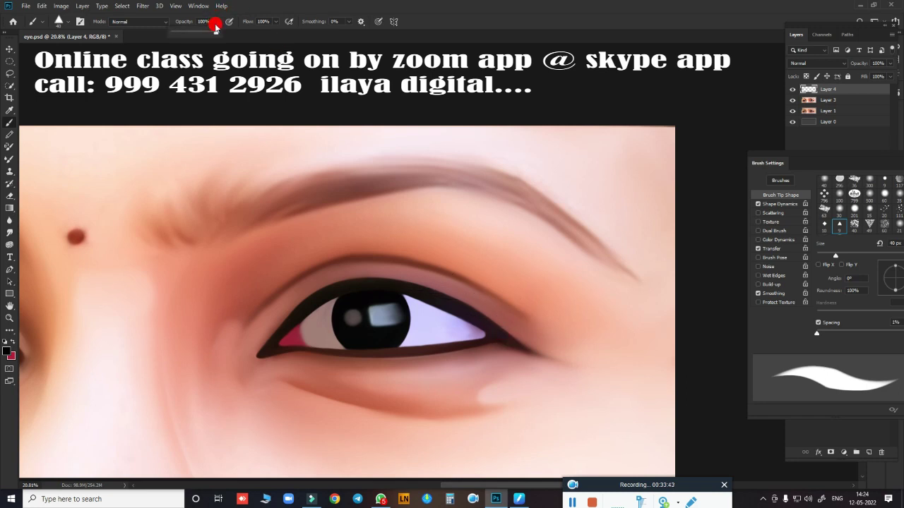
left_click(273, 22)
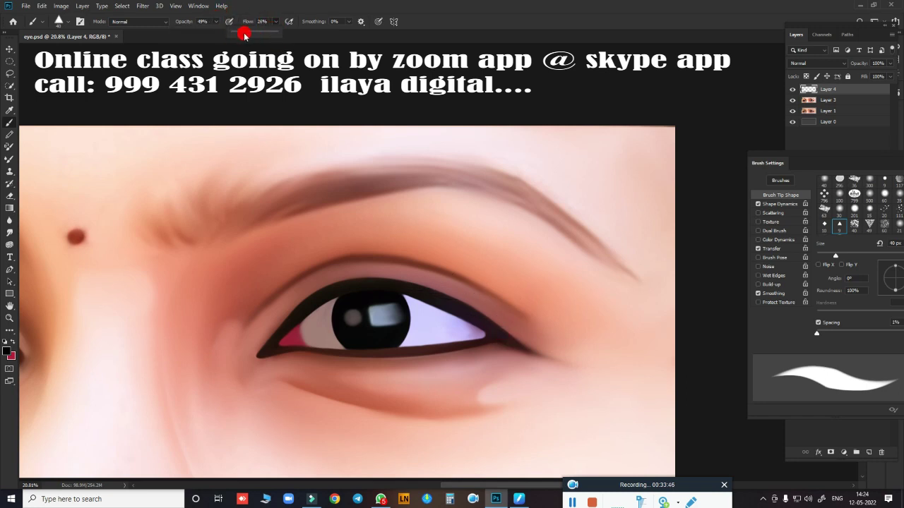
scroll(530, 327, "up", 2)
scroll(551, 329, "up", 1)
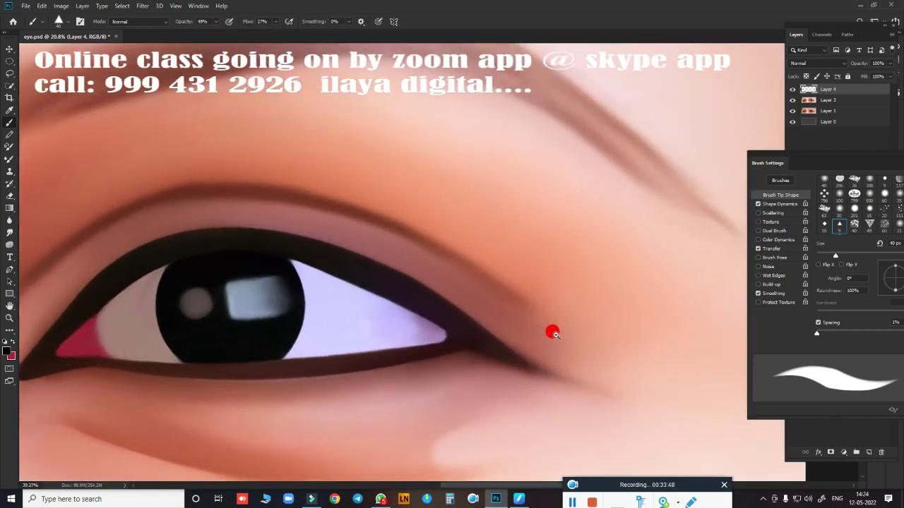
left_click(8, 355)
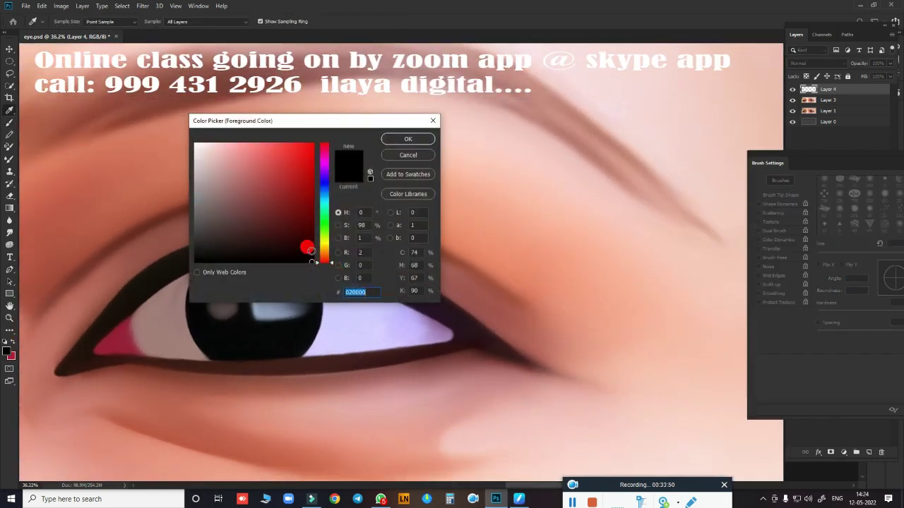
Confirm the near-black paint colour and enlarge the brush to 60 px, undoing a test stroke
left_click(408, 139)
scroll(466, 314, "up", 3)
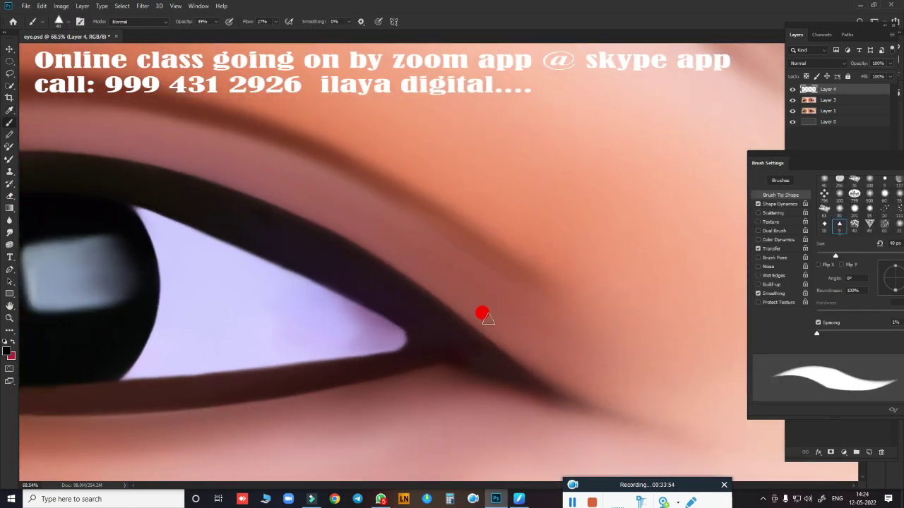
key("bracketright")
key("bracketright")
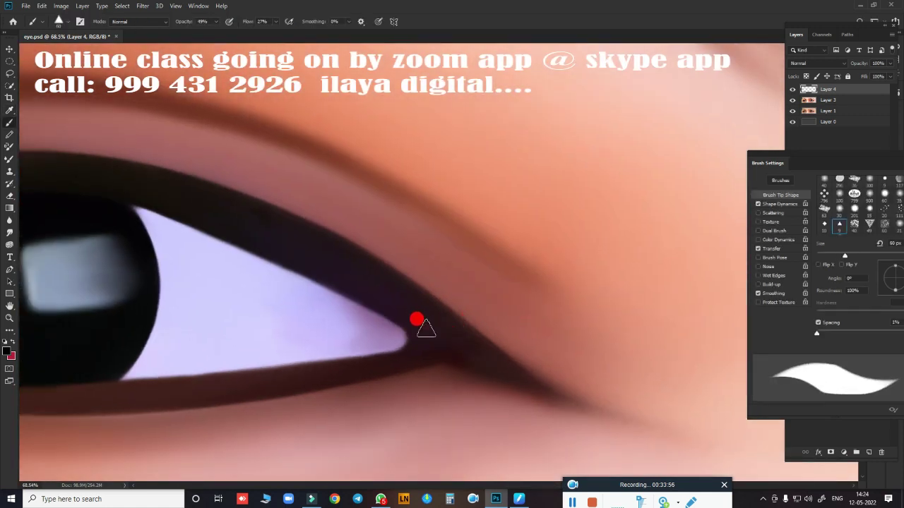
left_click_drag(481, 356, 645, 293)
key("bracketright")
key("ctrl+z")
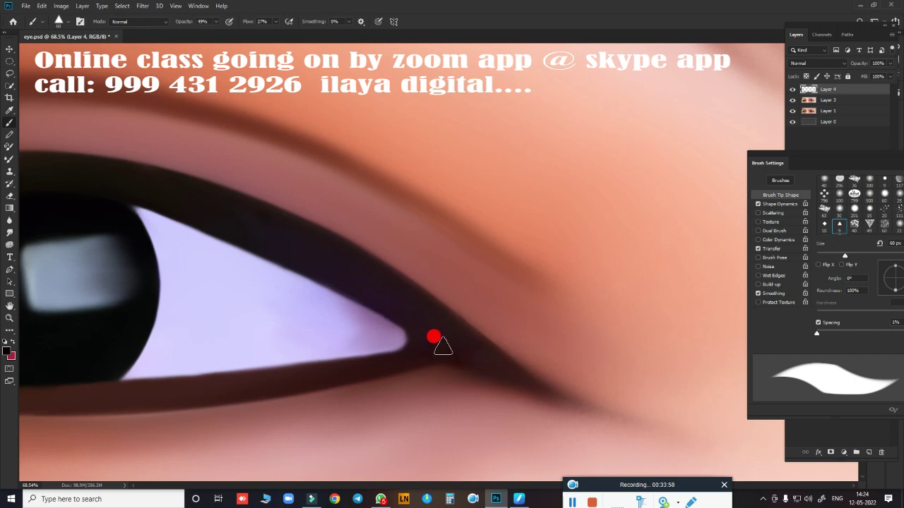
Paint thin dark lashes along the right eye's upper lid and outer corner
left_click_drag(433, 337, 593, 321)
left_click_drag(401, 296, 514, 282)
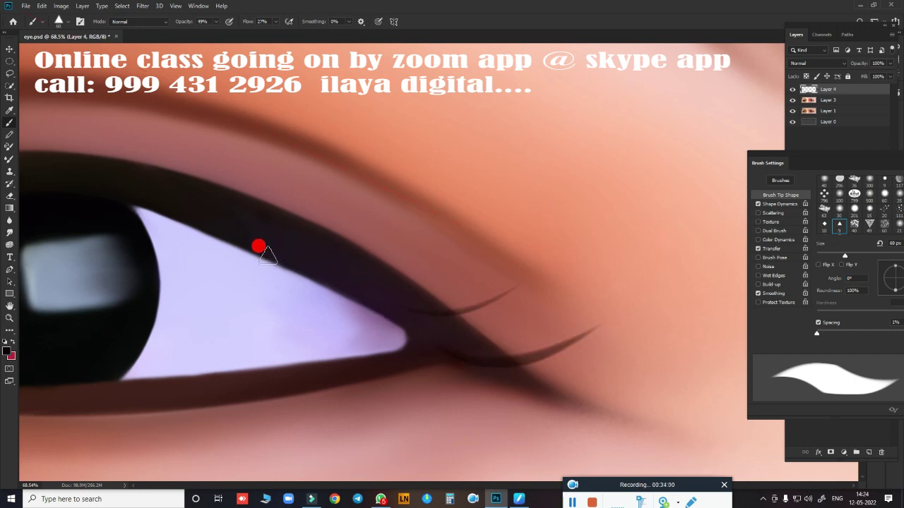
left_click_drag(459, 259, 388, 279)
left_click_drag(381, 185, 293, 232)
left_click_drag(267, 127, 198, 176)
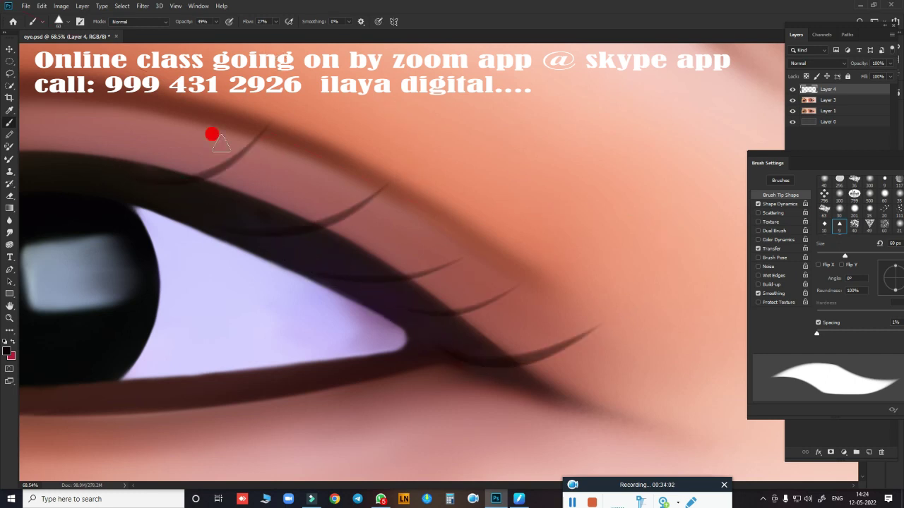
left_click_drag(303, 159, 268, 197)
left_click_drag(452, 189, 330, 247)
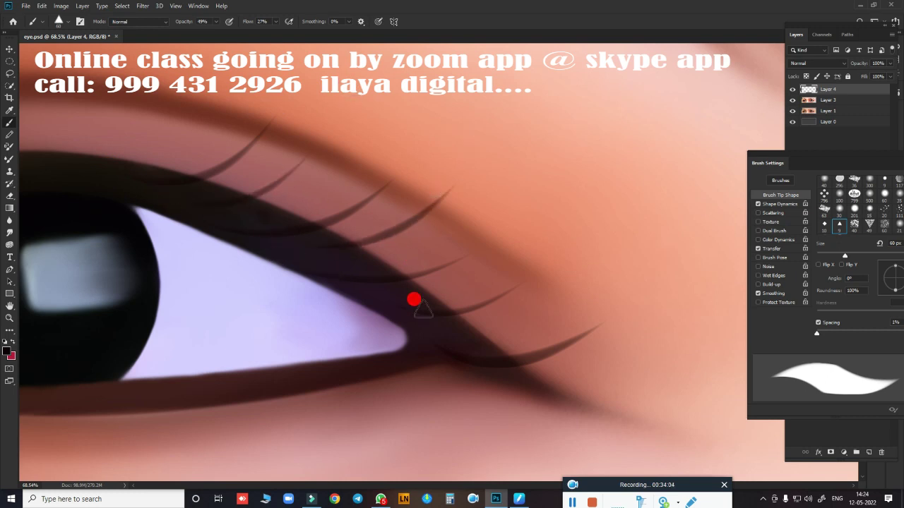
left_click_drag(444, 331, 593, 314)
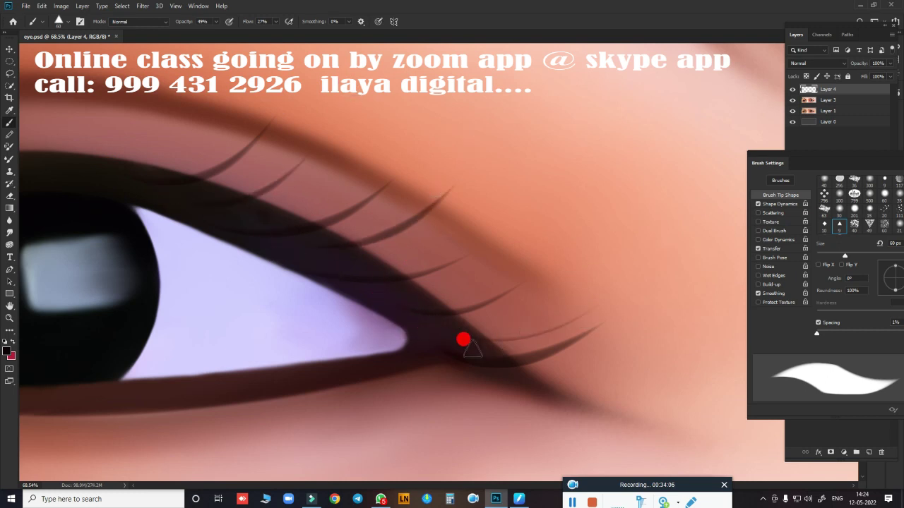
Add three short lashes below the lower lid, then zoom out to show both eyes
left_click_drag(423, 346, 660, 303)
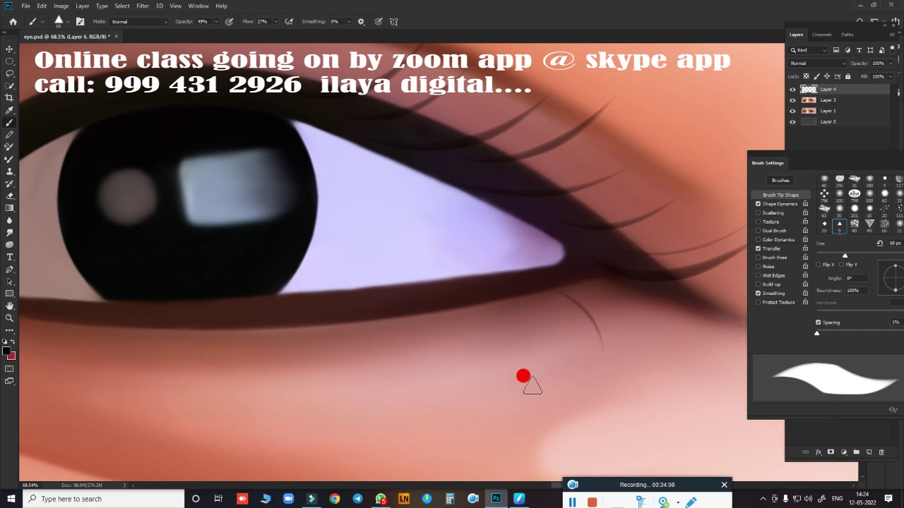
left_click_drag(524, 313, 549, 345)
left_click_drag(450, 314, 473, 356)
left_click_drag(394, 320, 421, 373)
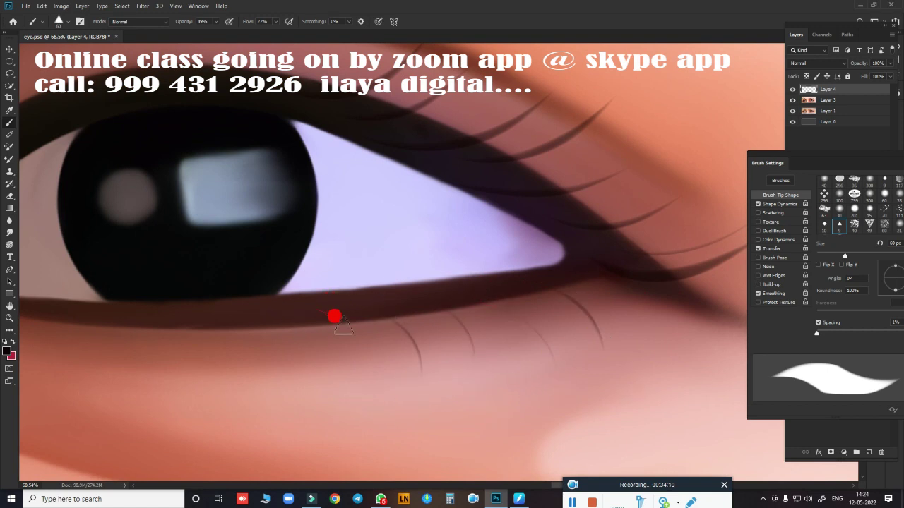
left_click_drag(514, 378, 494, 373)
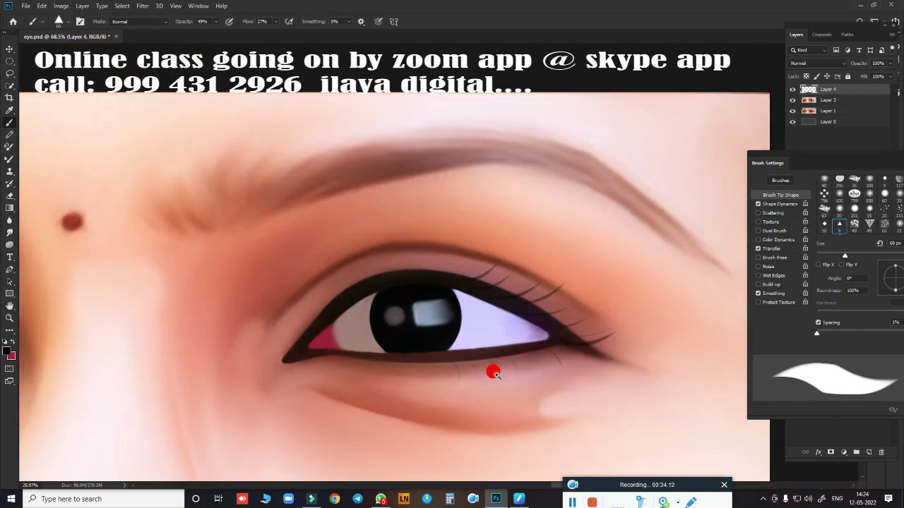
left_click(494, 373, "alt")
left_click(539, 298)
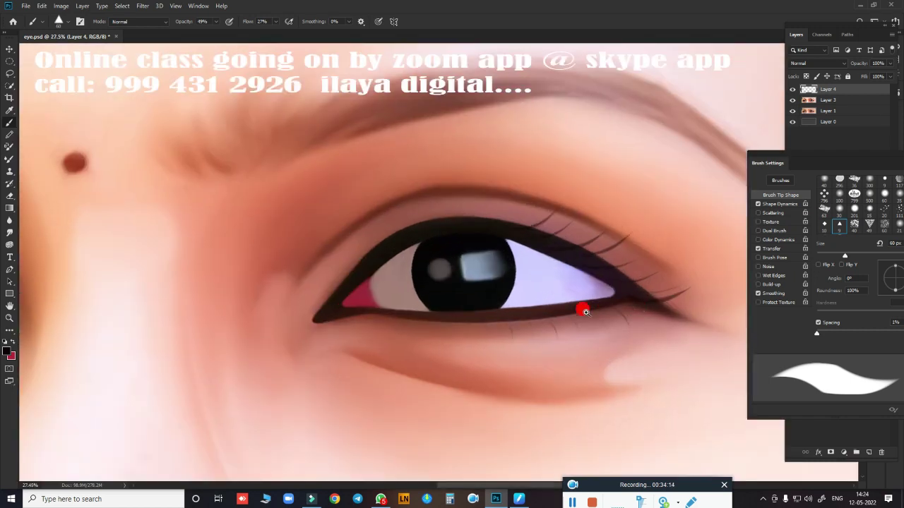
left_click(585, 312, "alt")
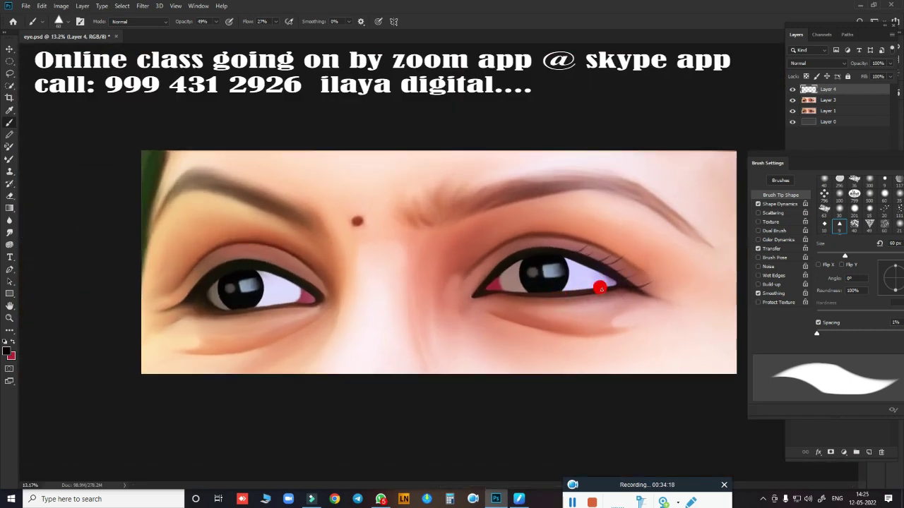
Hide the eyelash Layer 4 and raise Layer 3's saturation by +14 with Hue/Saturation
left_click(792, 89)
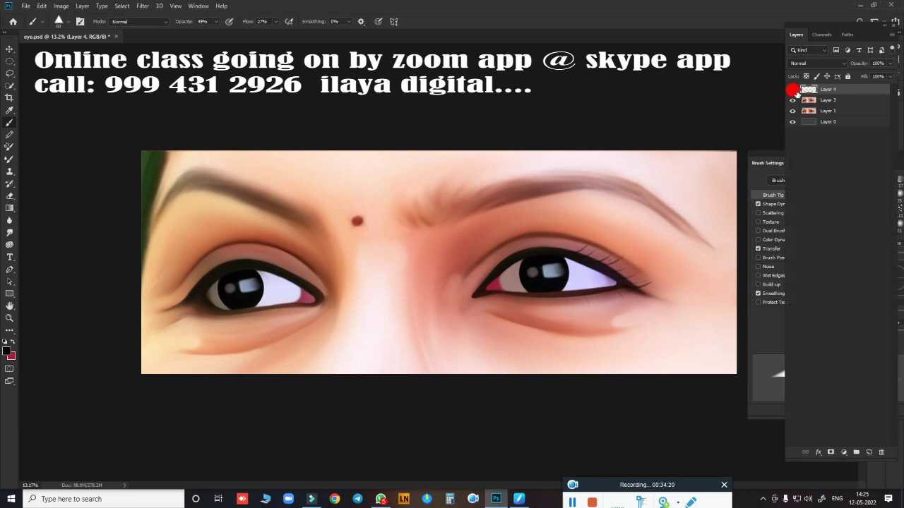
left_click(829, 100)
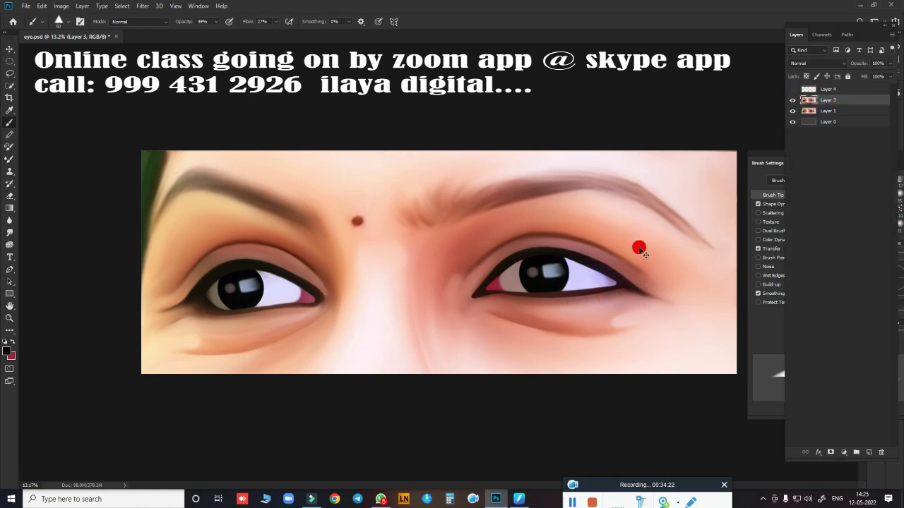
key("ctrl+u")
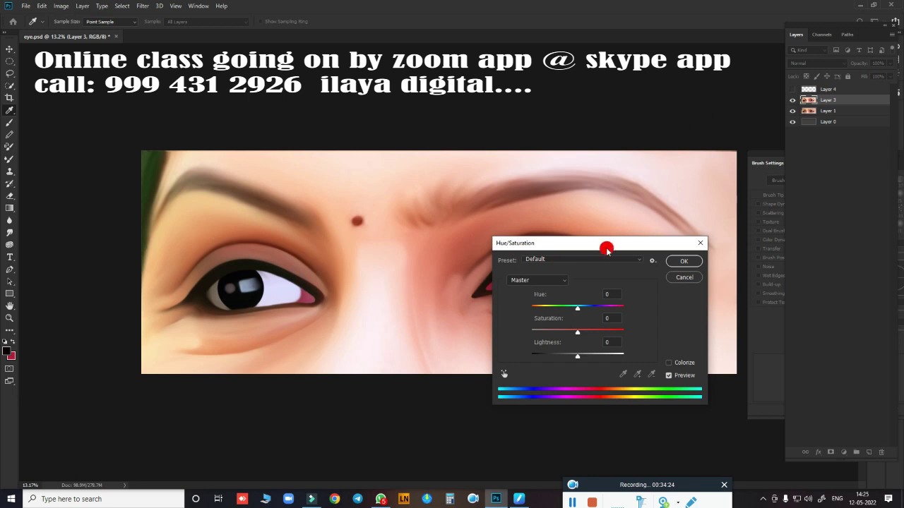
left_click_drag(606, 249, 727, 74)
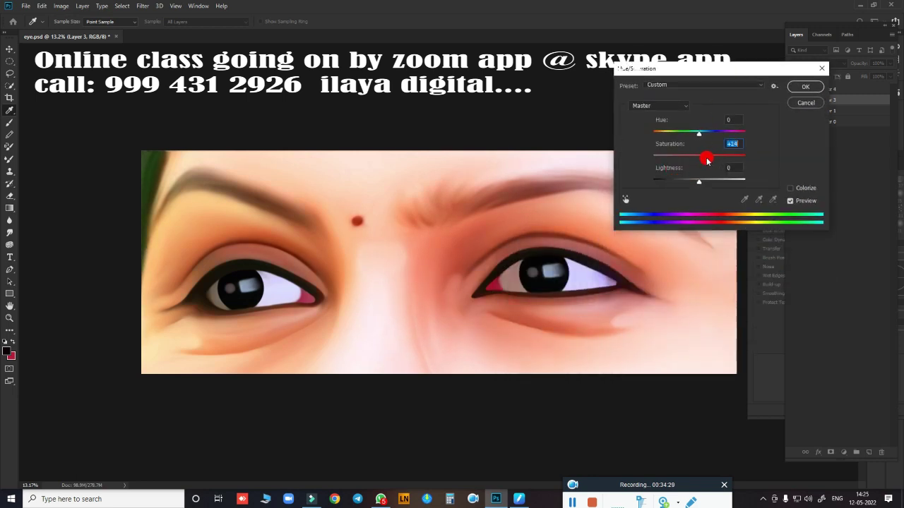
left_click(795, 86)
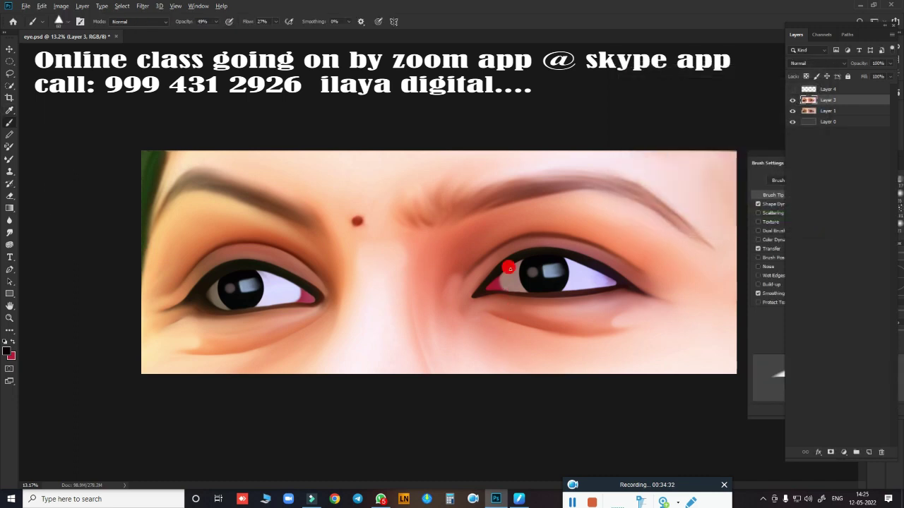
Apply Vibrance +28 to Layer 3 and toggle its visibility to compare with the photo
key("alt+i")
key("j")
key("v")
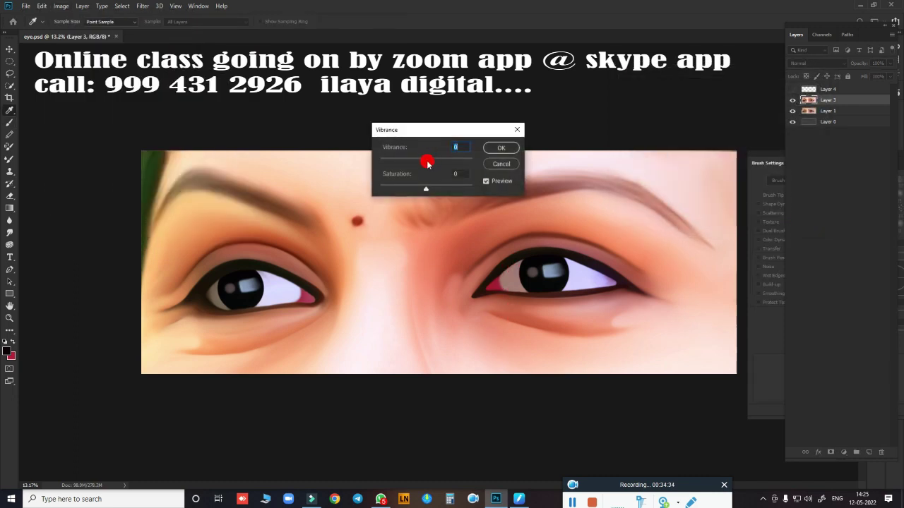
left_click(500, 147)
scroll(649, 265, "up", 2)
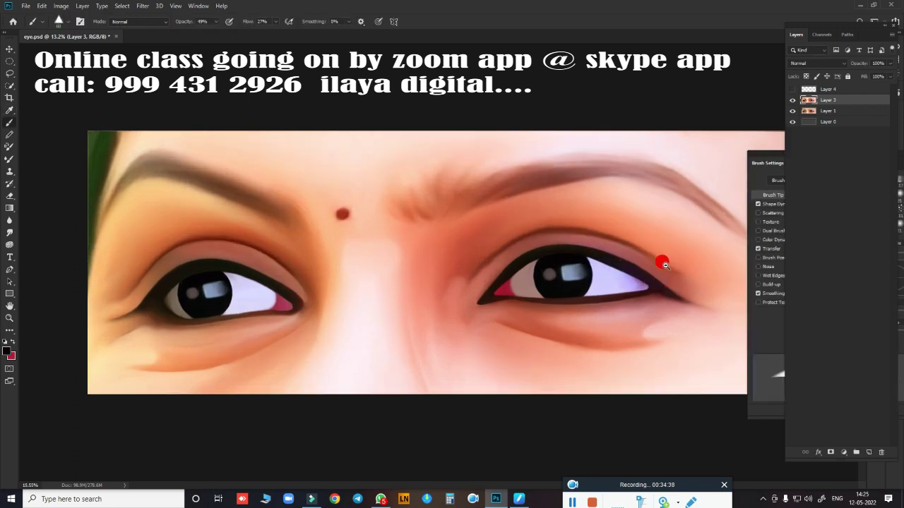
left_click(792, 101)
left_click(792, 100)
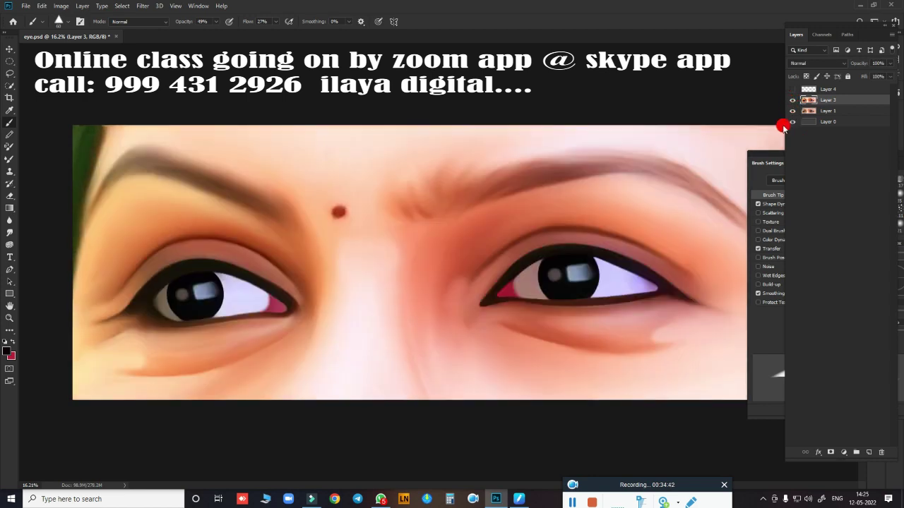